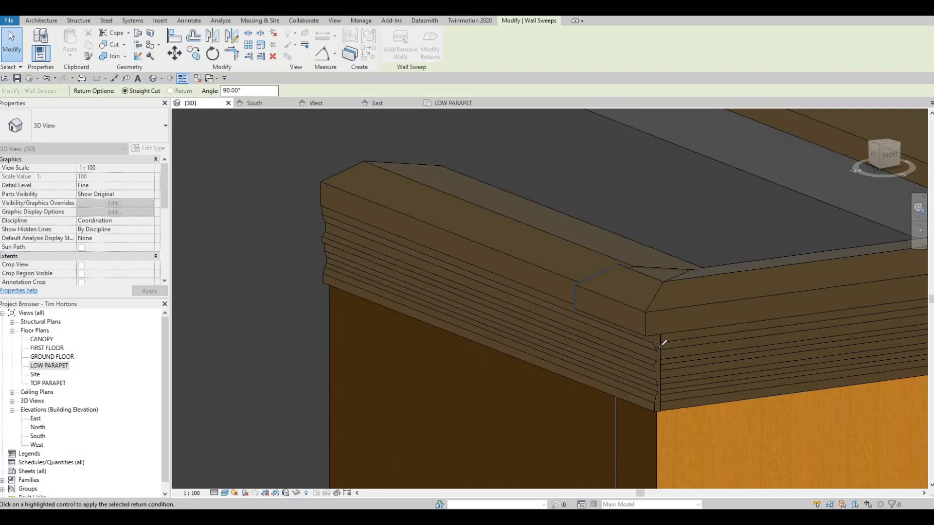
Change the lower cornice's end at the parapet corner from a straight cut to a 90° return
scroll(657, 339, up, 2)
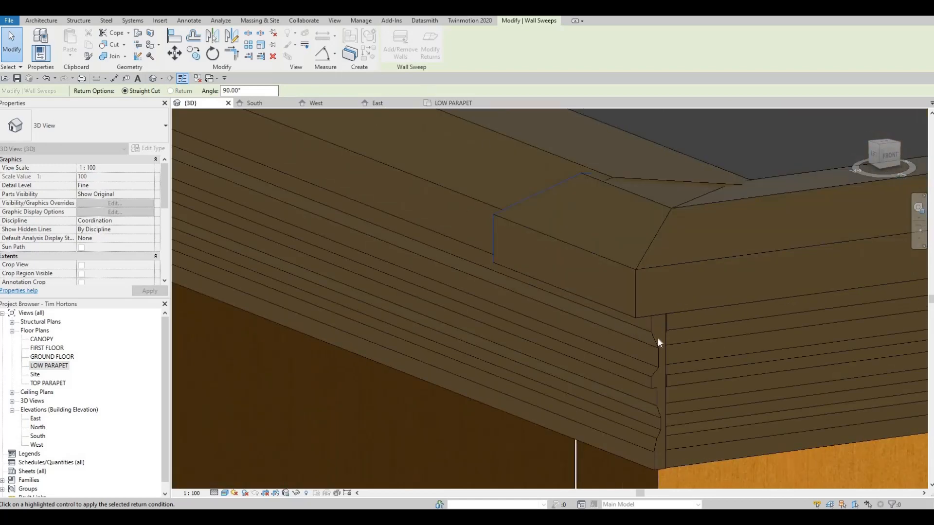
key(Escape)
key(Escape)
click(658, 344)
click(430, 46)
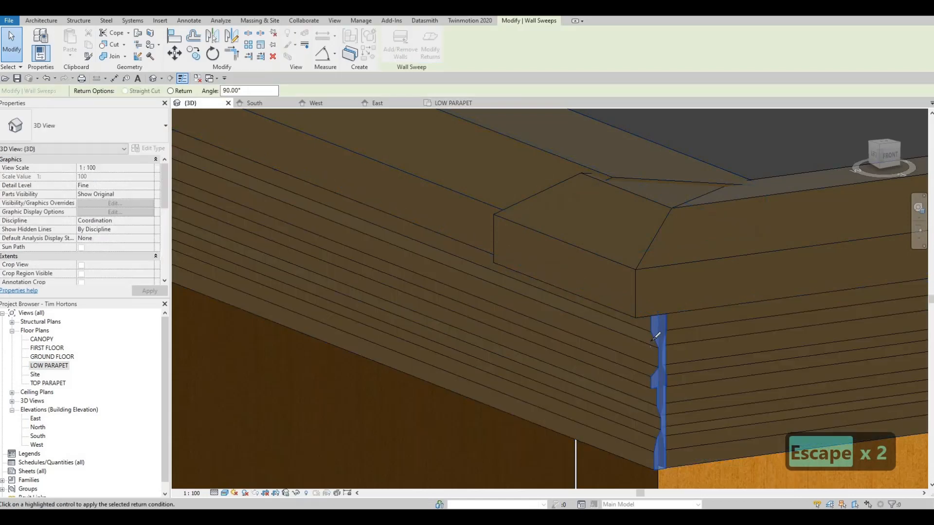
click(659, 335)
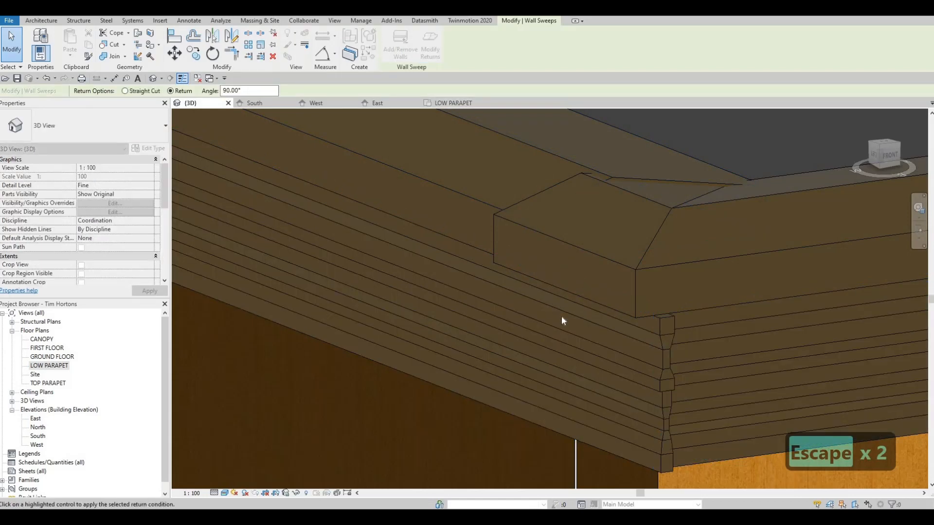
key(Escape)
scroll(584, 369, down, 3)
key(Escape)
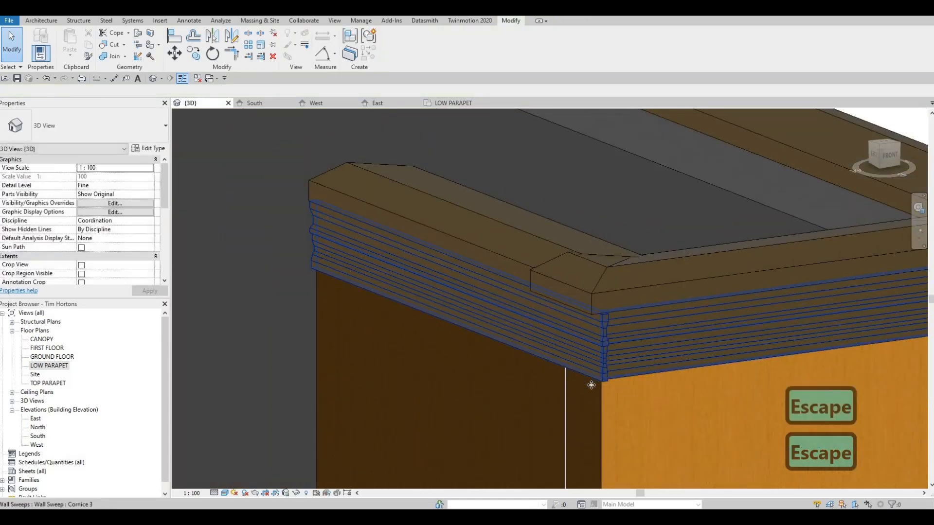
Try to adjust the returned end of the lower cornice sweep at the parapet corner
click(587, 373)
scroll(582, 367, up, 3)
scroll(580, 342, down, 2)
scroll(612, 300, up, 1)
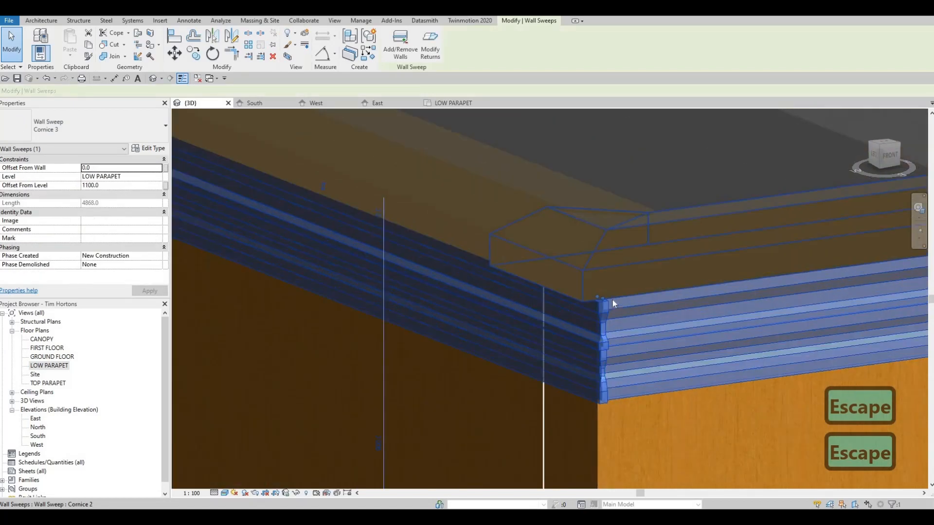
scroll(599, 298, up, 2)
drag(608, 298, 596, 316)
key(Escape)
scroll(596, 316, down, 2)
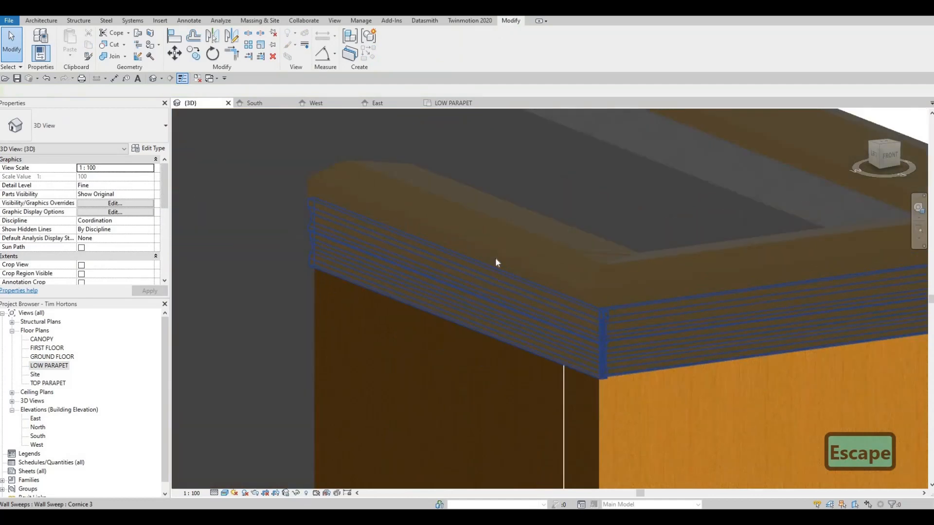
key(Escape)
click(517, 255)
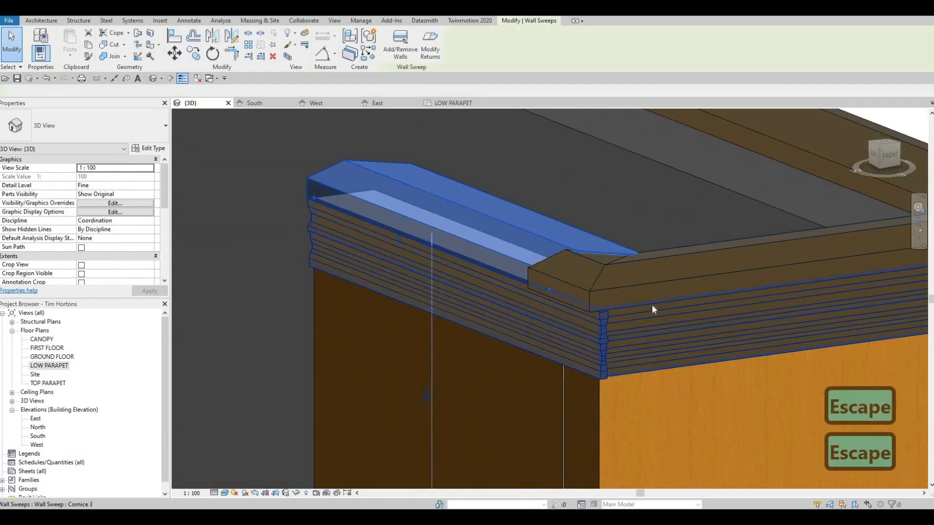
shift+middle_drag(652, 305, 691, 278)
drag(673, 278, 674, 276)
key(Escape)
key(Escape)
scroll(637, 290, up, 2)
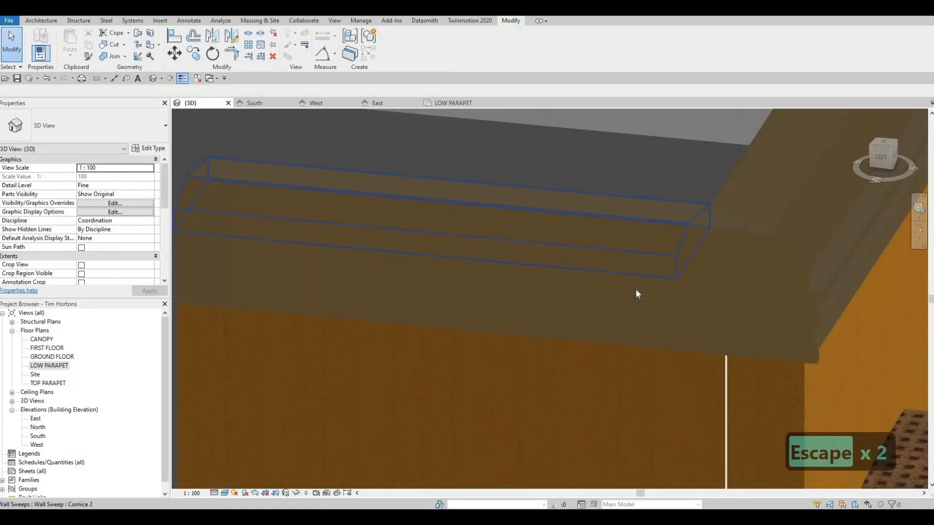
key(a)
key(l)
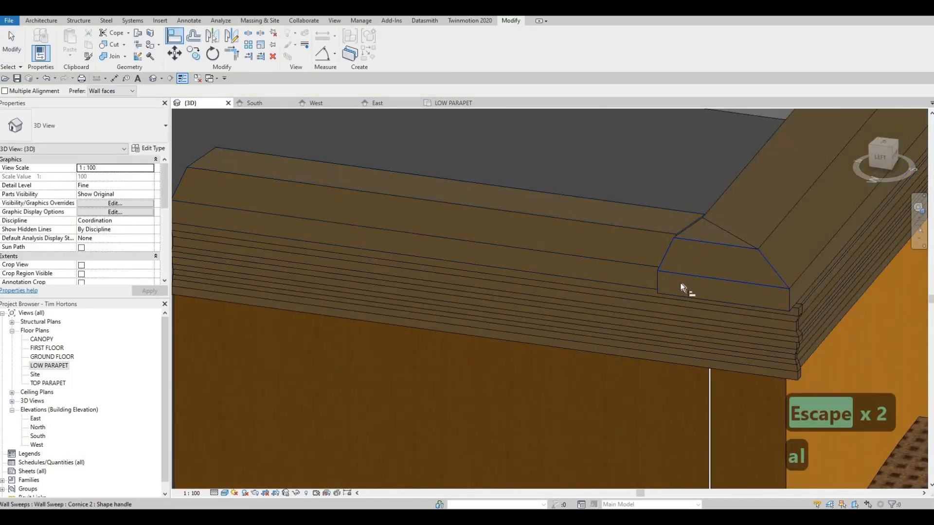
key(Escape)
key(Escape)
key(a)
key(l)
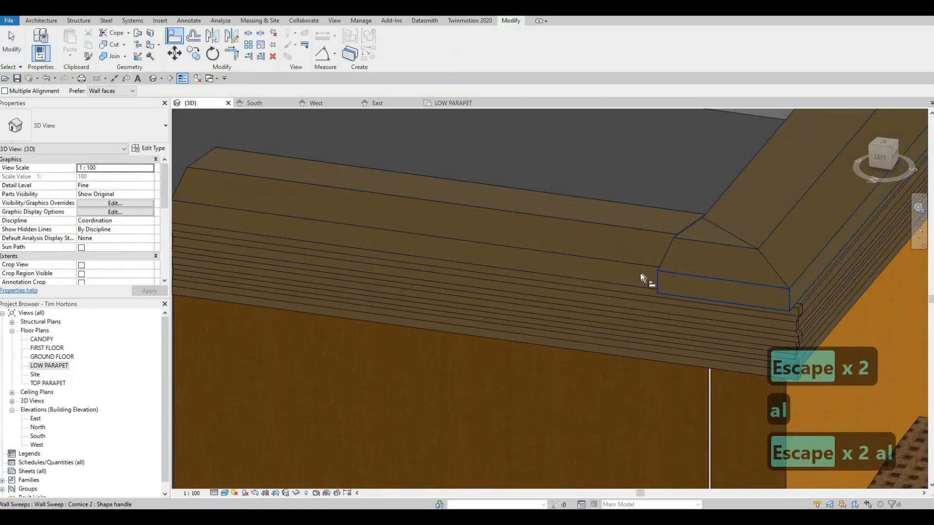
click(639, 273)
key(Escape)
shift+middle_drag(639, 319, 444, 331)
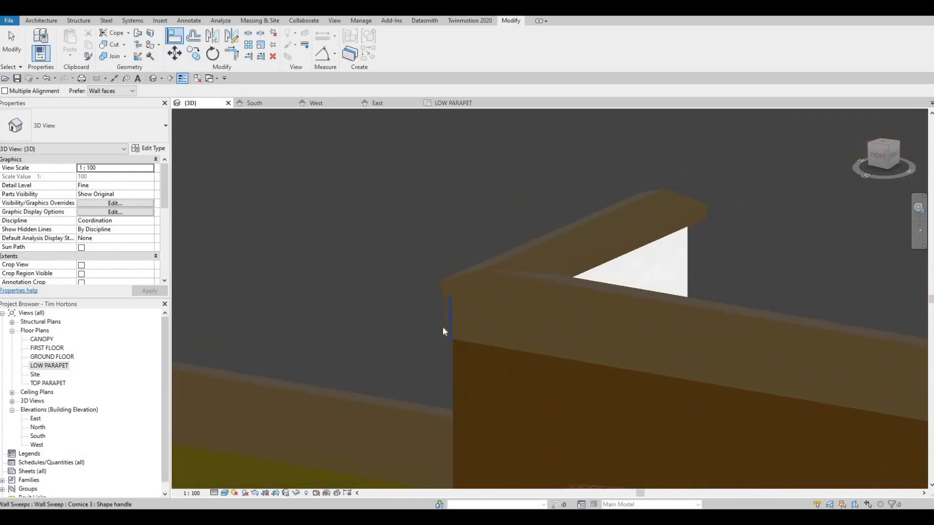
scroll(443, 329, up, 2)
key(Escape)
Pull back the lower cornice's returned end at the parapet corner, making the sweep about 4838 mm long
shift+middle_drag(580, 335, 674, 285)
middle_drag(914, 351, 683, 279)
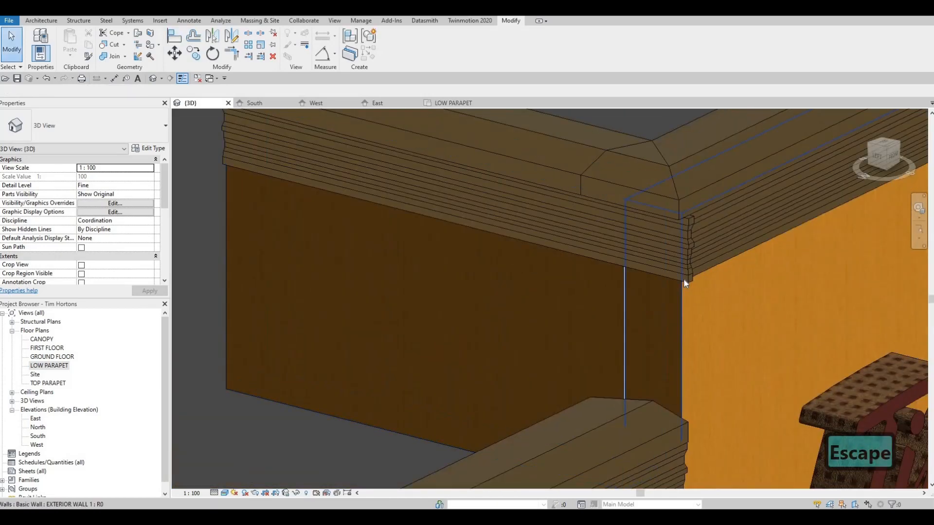
click(685, 215)
scroll(687, 217, up, 2)
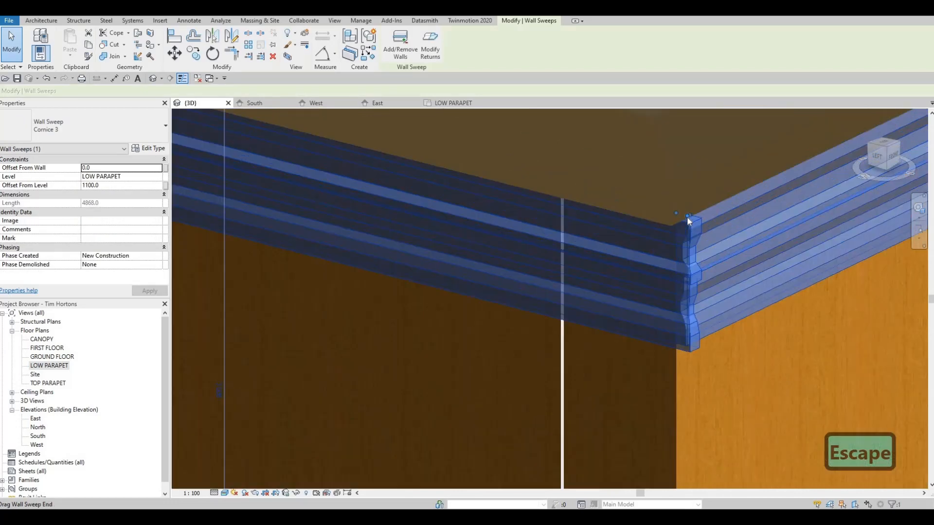
scroll(687, 217, up, 2)
drag(675, 215, 664, 209)
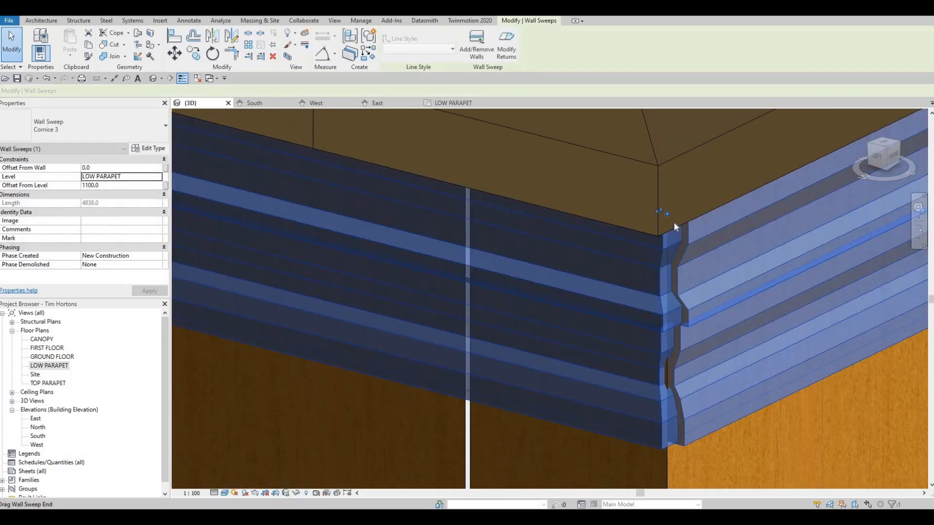
drag(669, 214, 681, 225)
key(Escape)
key(Escape)
Align the lower cornice's side return with the front cornice profile so the two meet at the parapet corner
key(a)
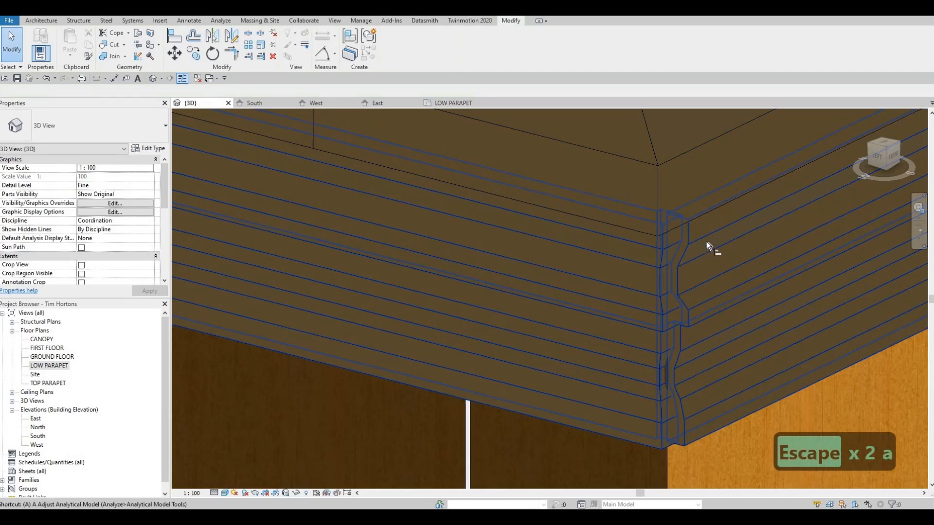
key(l)
click(667, 240)
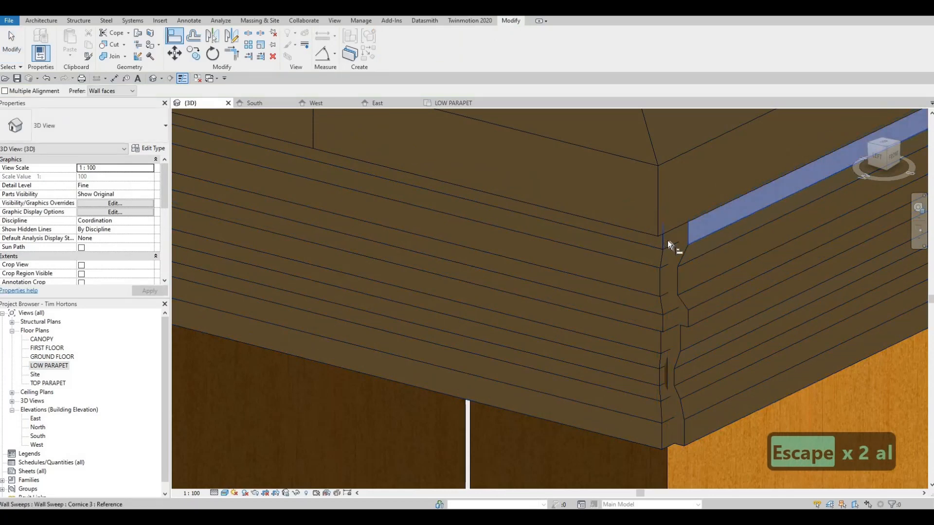
click(664, 269)
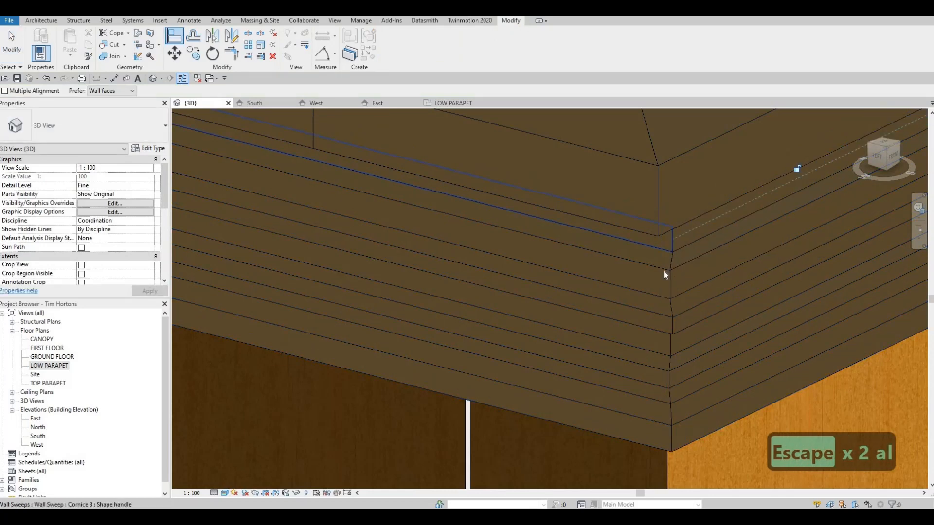
key(Escape)
key(Escape)
Examine the aligned lower cornice corner and the cap above it from several angles
scroll(663, 269, down, 1)
middle_drag(533, 328, 566, 316)
scroll(566, 316, down, 1)
shift+middle_drag(558, 279, 471, 310)
scroll(472, 326, down, 4)
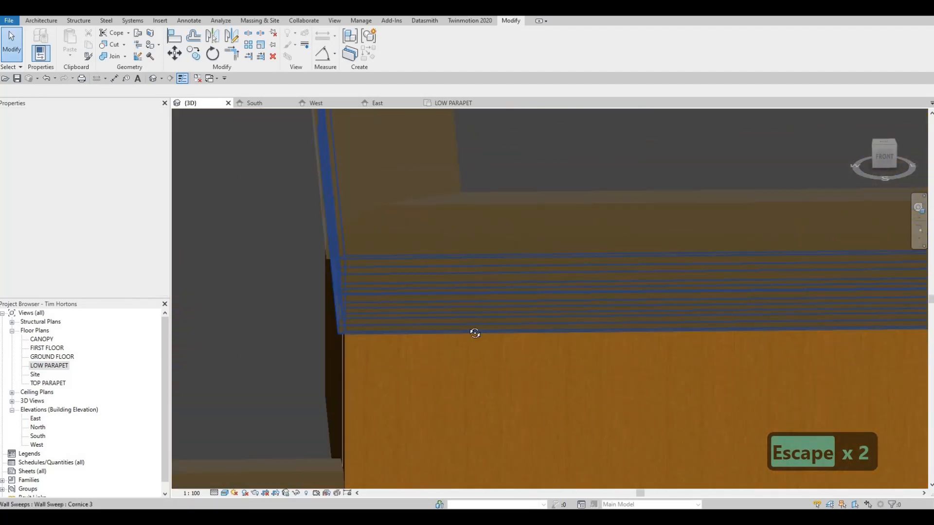
key(Escape)
middle_drag(504, 365, 557, 309)
key(Escape)
key(Escape)
scroll(556, 304, up, 2)
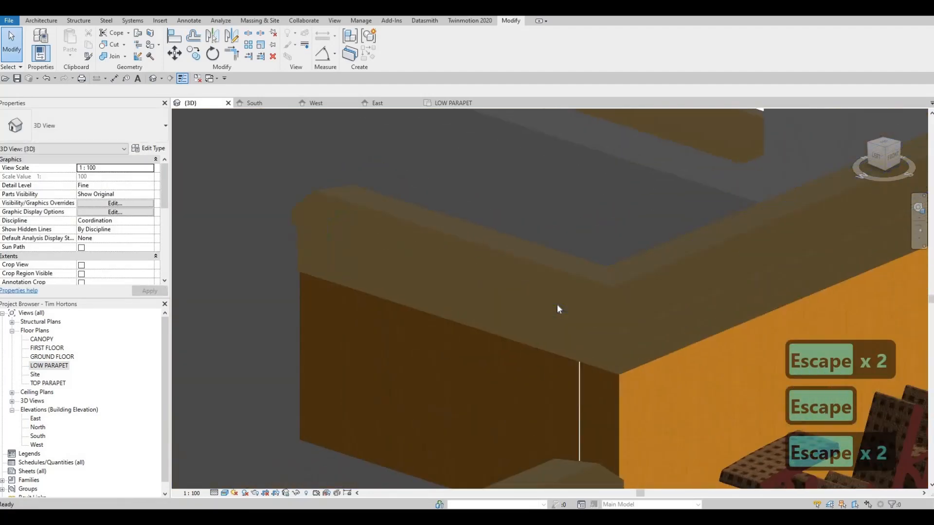
scroll(556, 305, down, 3)
scroll(512, 314, down, 2)
scroll(576, 288, up, 2)
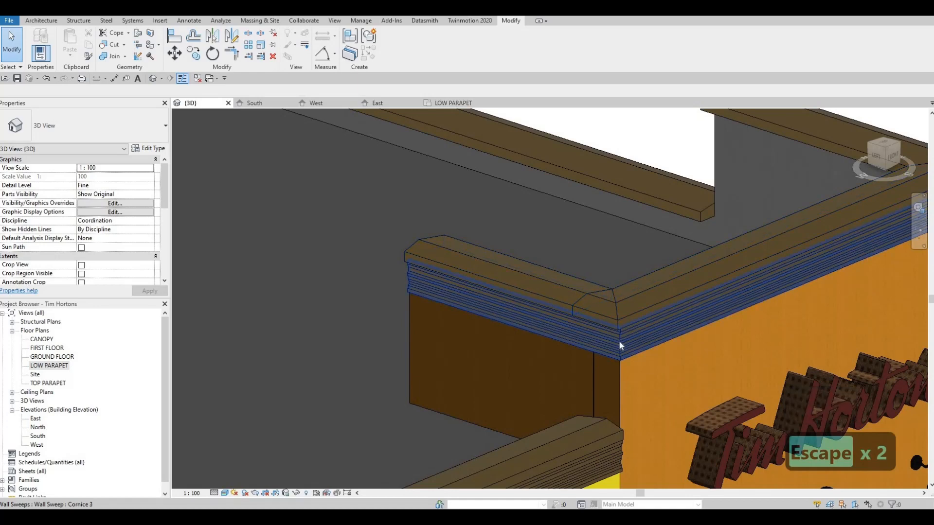
scroll(624, 344, up, 5)
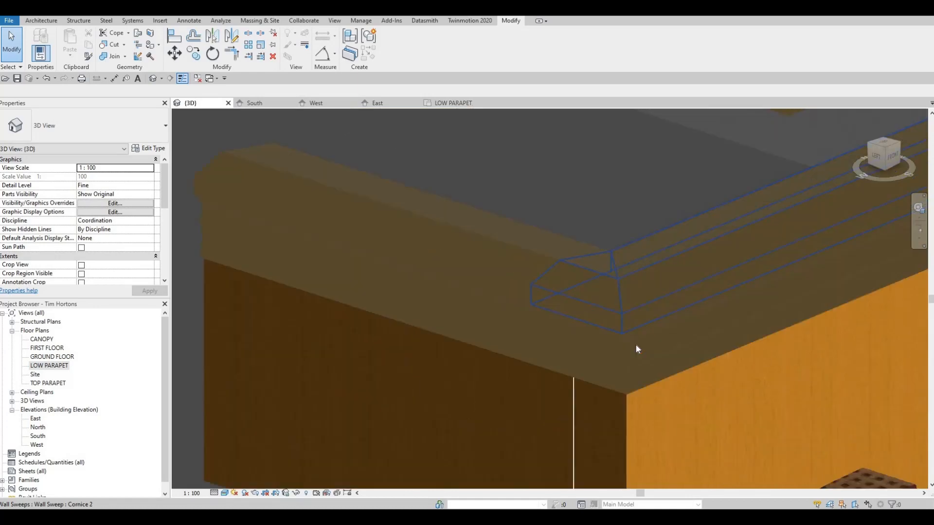
click(594, 328)
scroll(629, 327, down, 5)
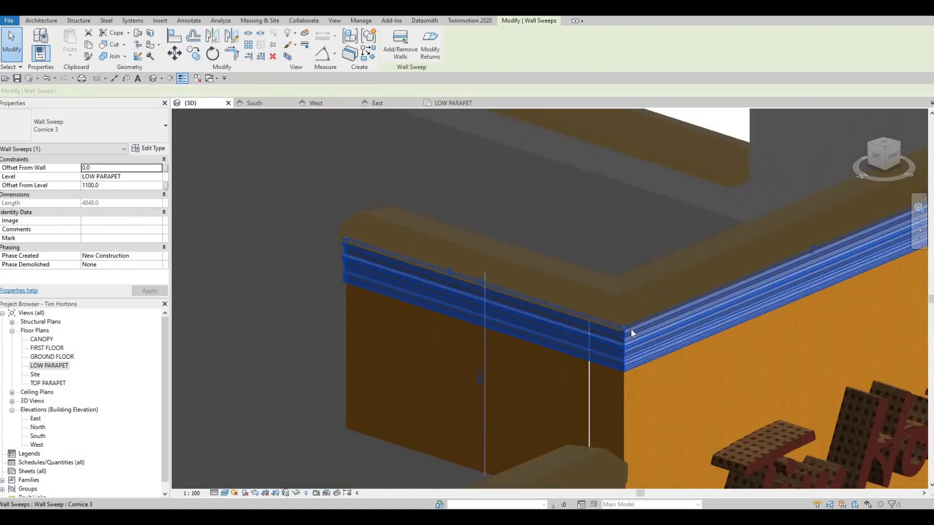
Inspect the cornices on the remaining parapets and the building exterior as a whole
shift+middle_drag(631, 328, 305, 304)
scroll(551, 321, down, 5)
scroll(571, 287, up, 3)
middle_drag(370, 292, 579, 278)
scroll(579, 279, down, 4)
scroll(538, 339, down, 3)
click(546, 392)
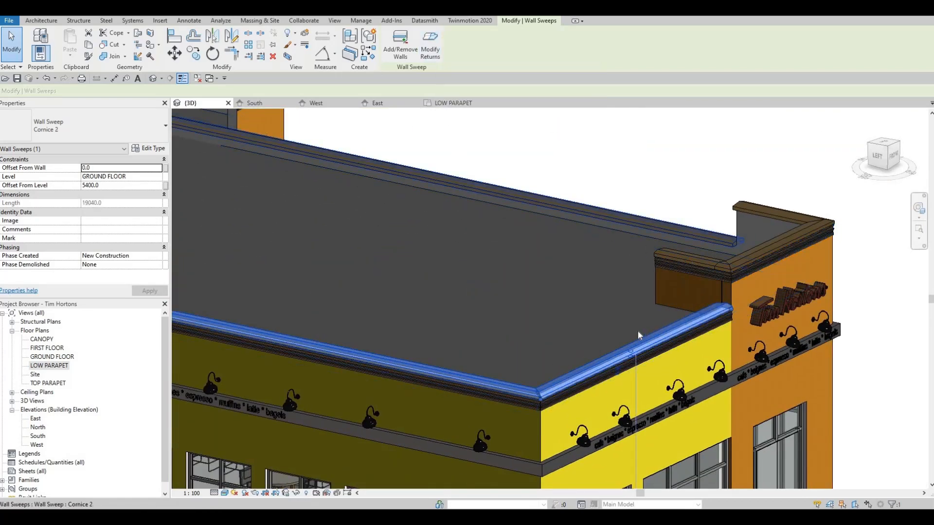
key(Escape)
key(Escape)
key(Escape)
shift+middle_drag(623, 309, 614, 253)
scroll(587, 283, down, 3)
shift+middle_drag(587, 283, 559, 267)
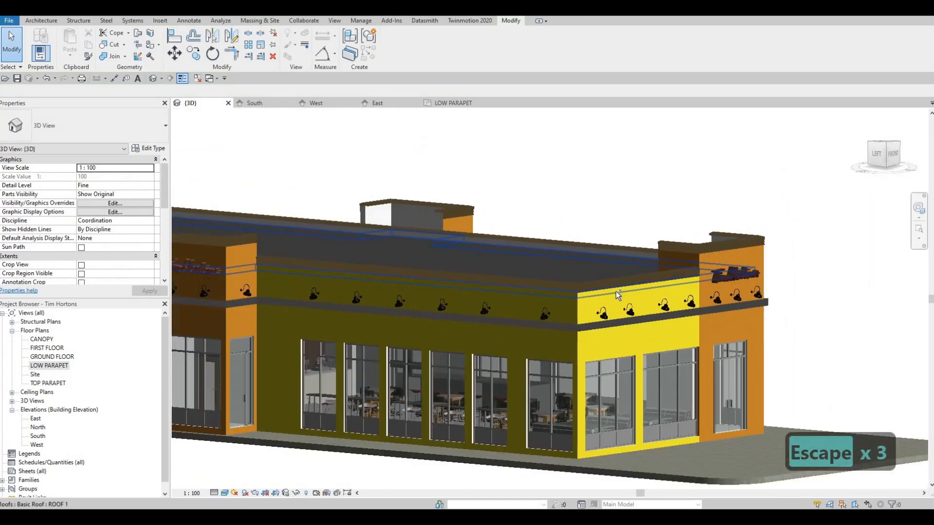
scroll(618, 311, down, 2)
shift+middle_drag(619, 282, 598, 295)
middle_drag(597, 296, 521, 272)
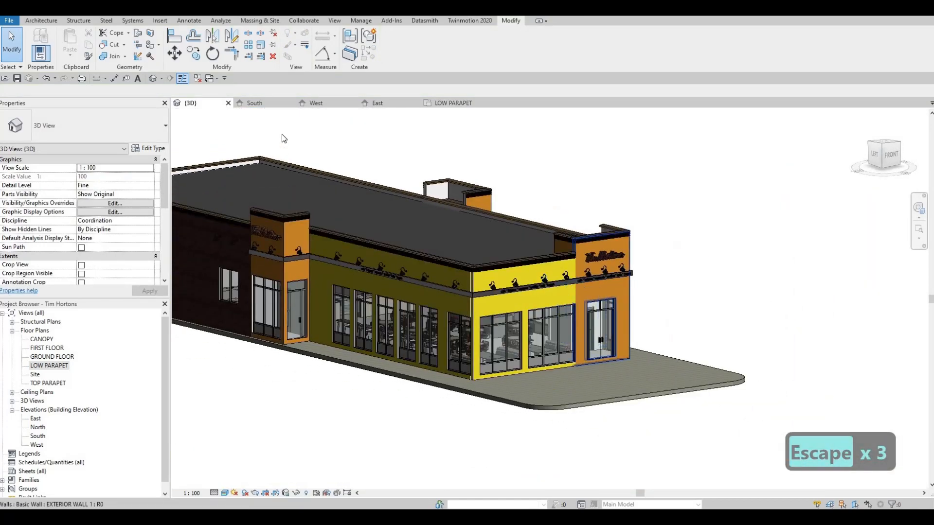
In the South elevation, try a vertical detail line about 1180 mm long downward from the sign band above the entrance
middle_drag(598, 297, 550, 285)
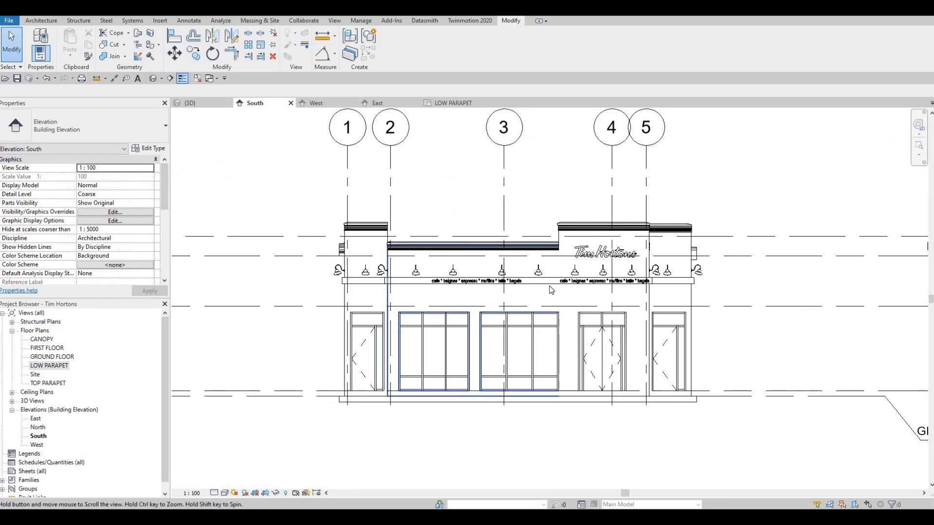
scroll(550, 285, up, 4)
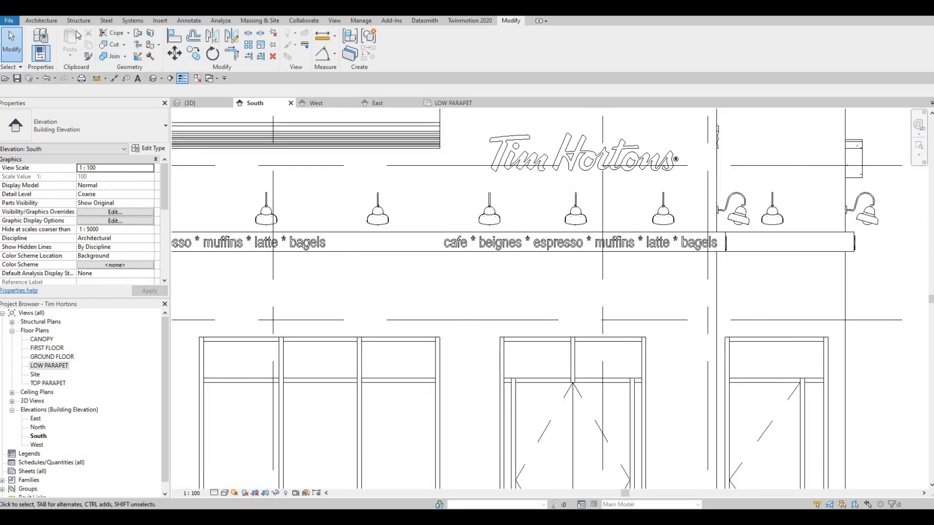
click(43, 21)
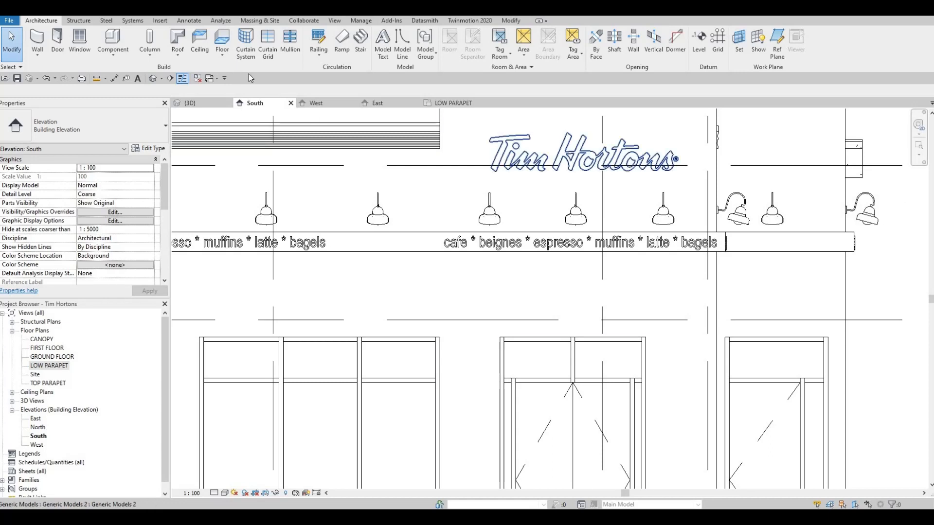
click(183, 21)
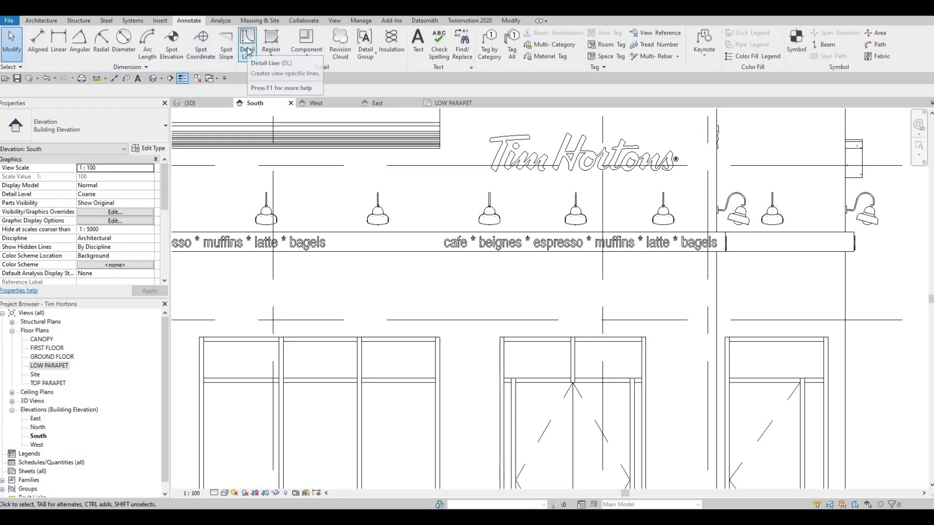
click(245, 50)
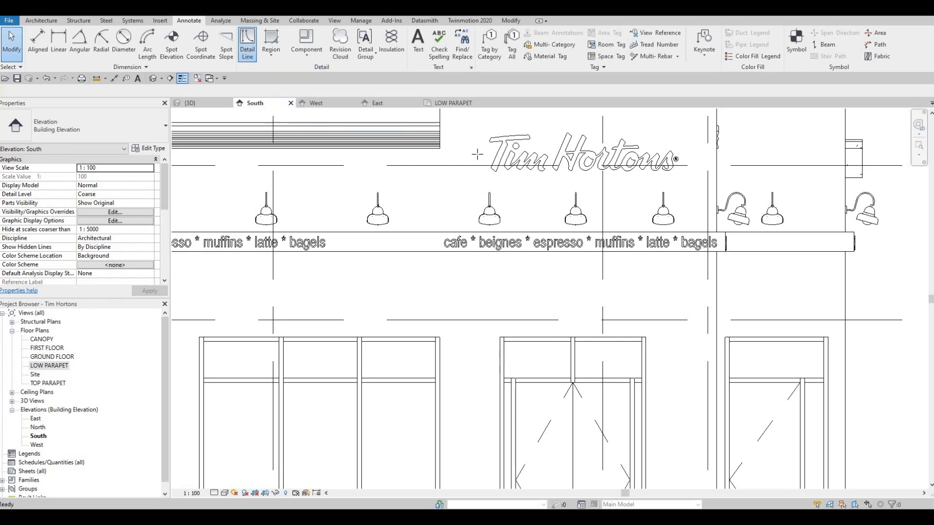
scroll(564, 294, up, 2)
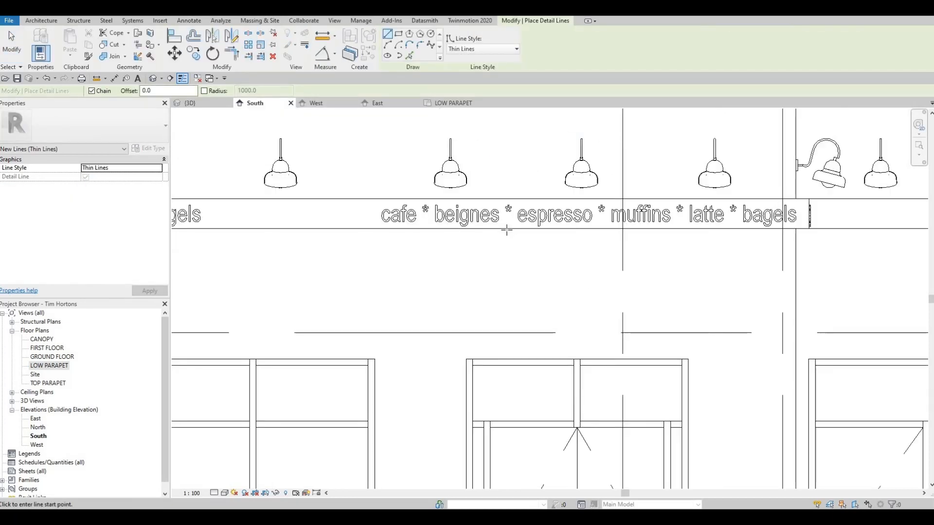
click(507, 230)
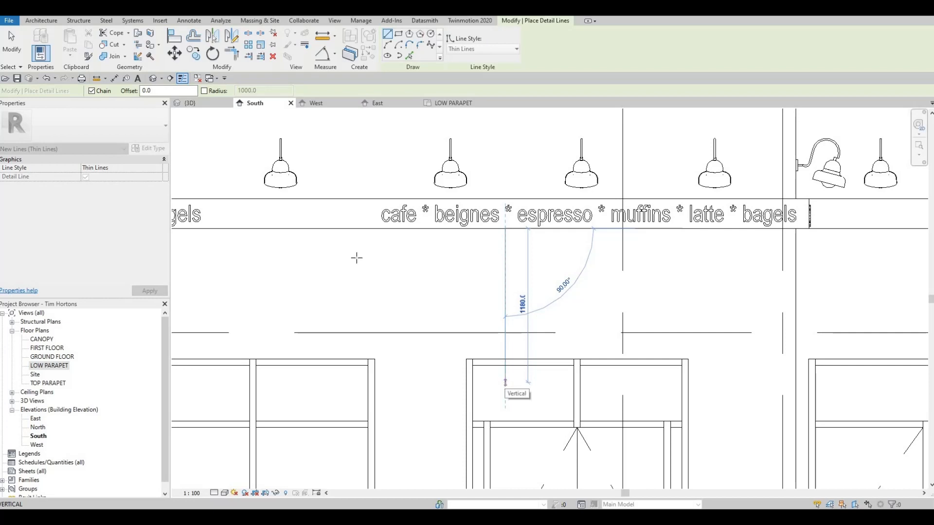
key(Escape)
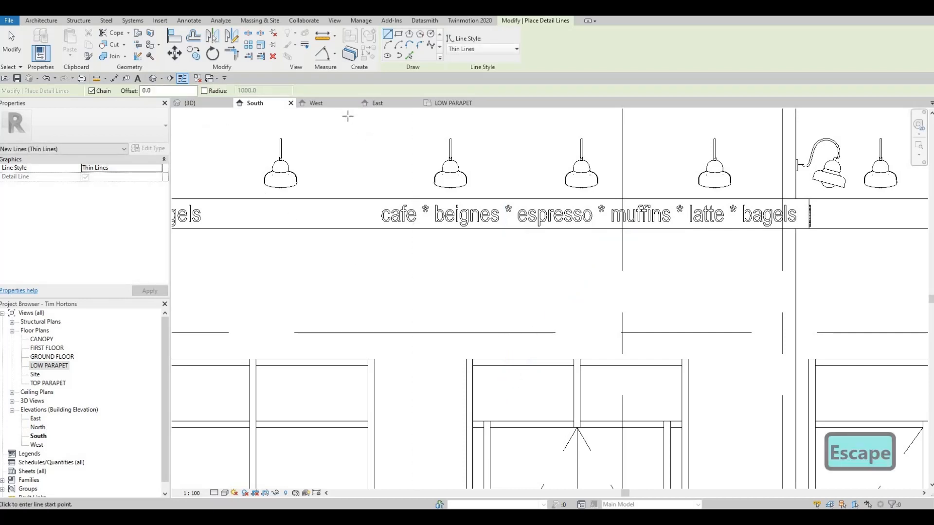
In the East elevation, try a slanted detail line running down and outward from the sign band's underside, about 15° off the exterior wall
click(377, 102)
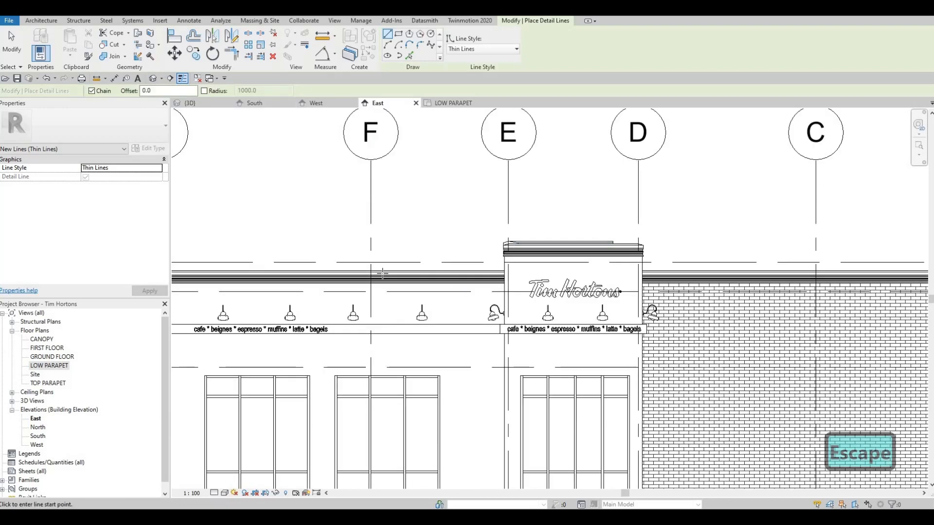
scroll(382, 273, down, 5)
scroll(453, 273, up, 8)
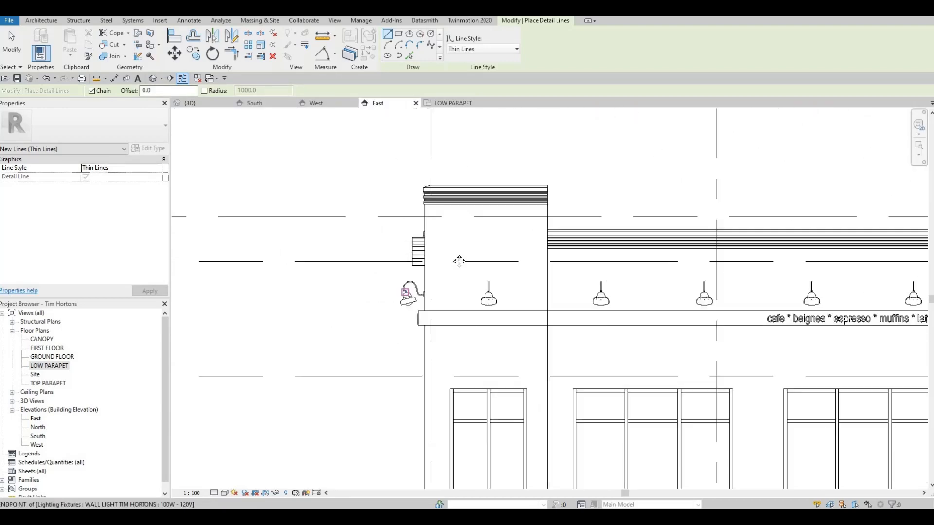
middle_drag(460, 261, 468, 252)
scroll(443, 292, up, 1)
middle_drag(443, 292, 500, 205)
click(480, 244)
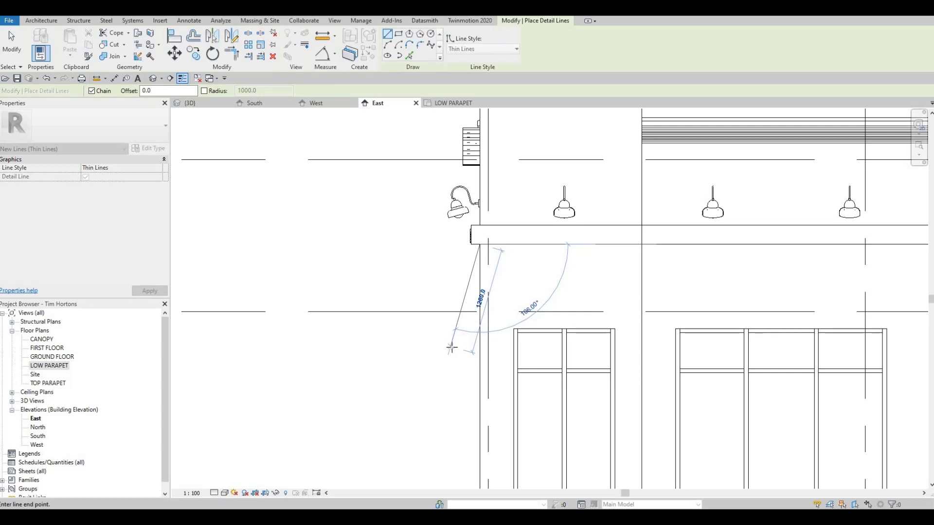
click(451, 347)
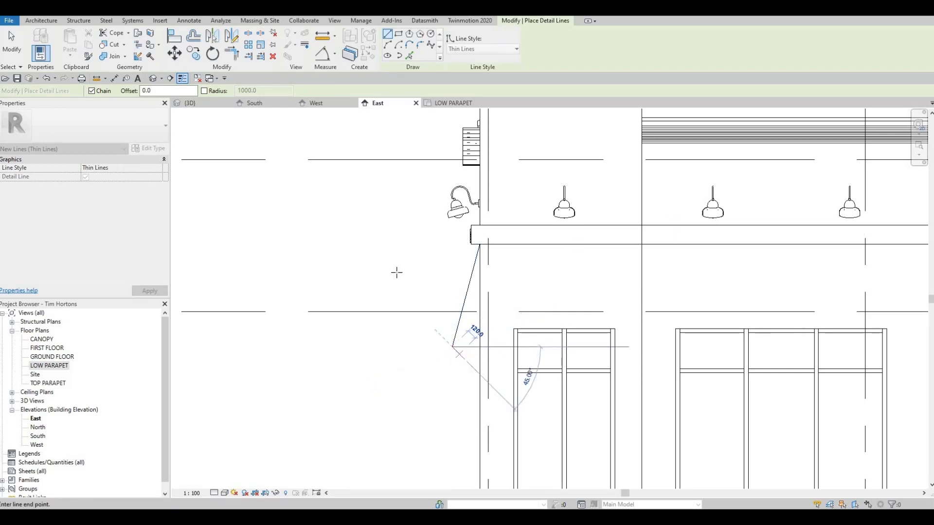
key(Escape)
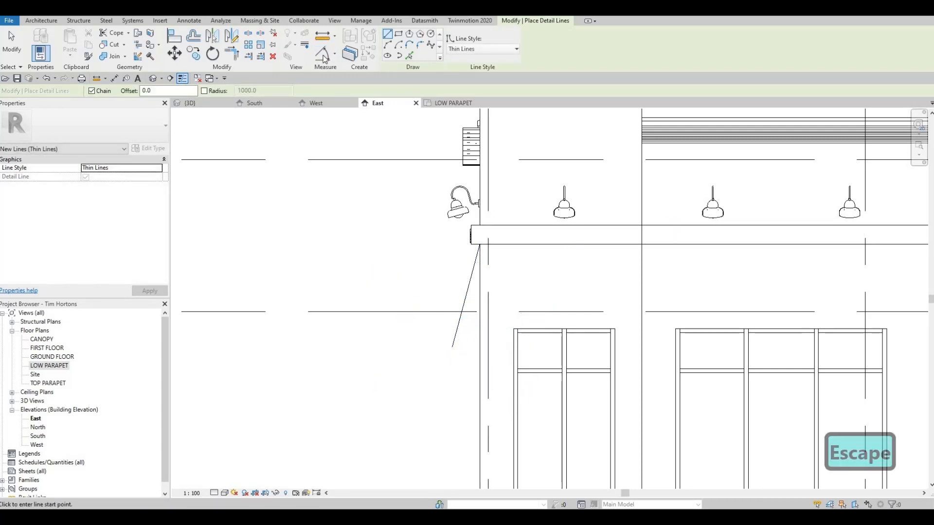
Measure the angle between the slanted detail line and the exterior wall face with an angular dimension
click(459, 325)
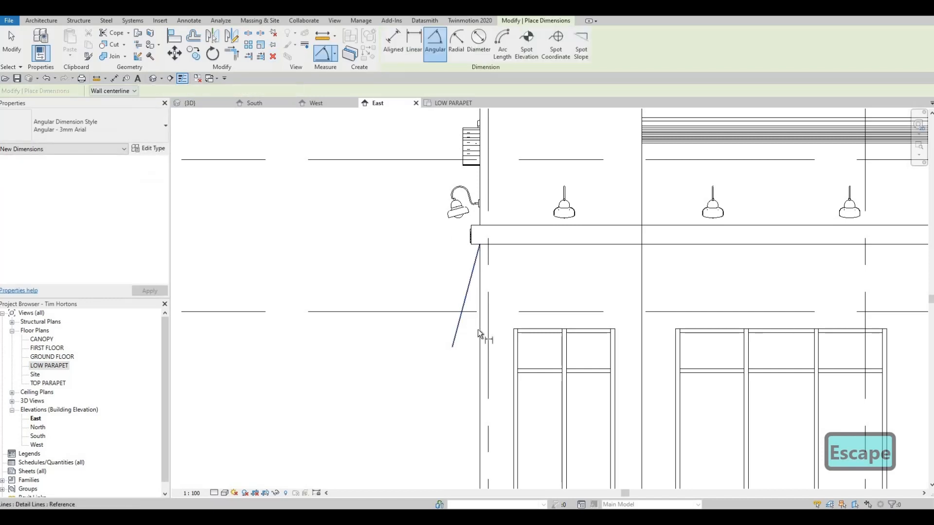
key(Tab)
click(472, 338)
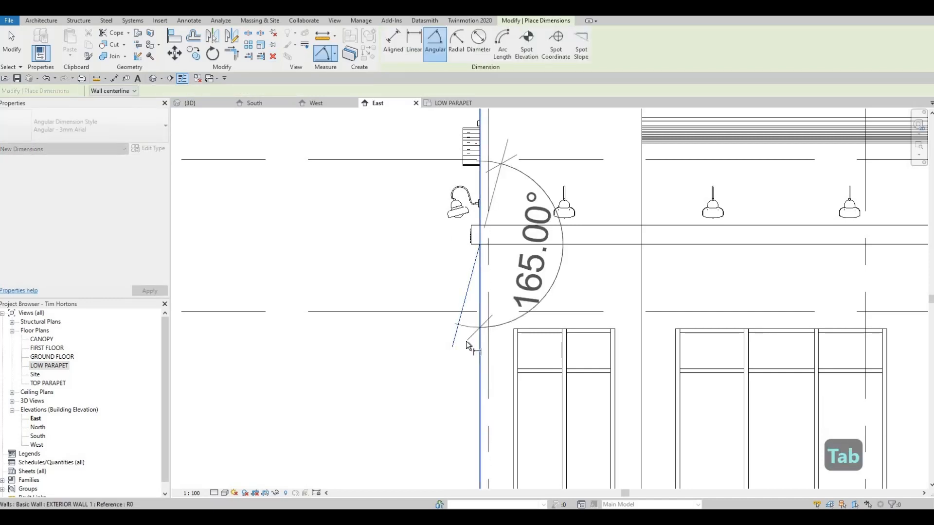
key(Escape)
key(Escape)
key(Escape)
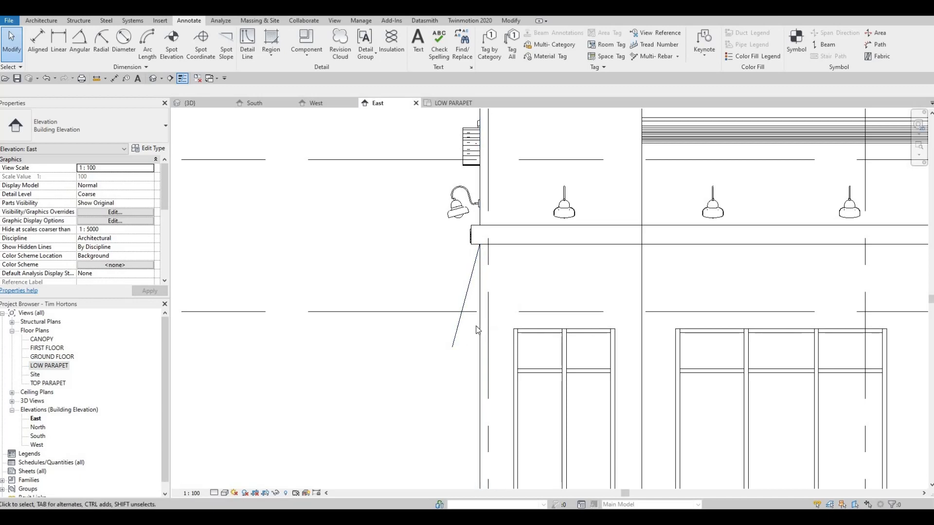
Delete the slanted detail line below the sign band in the East elevation
key(Escape)
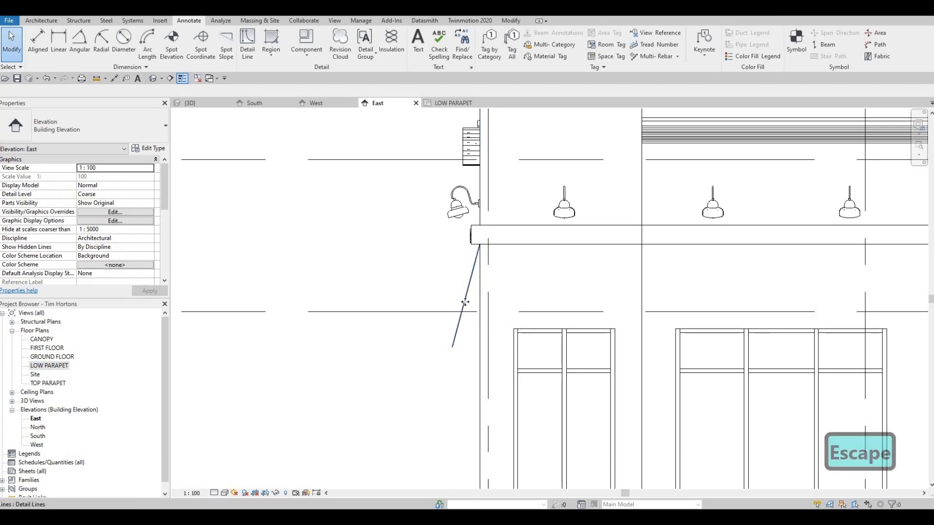
click(465, 302)
key(Delete)
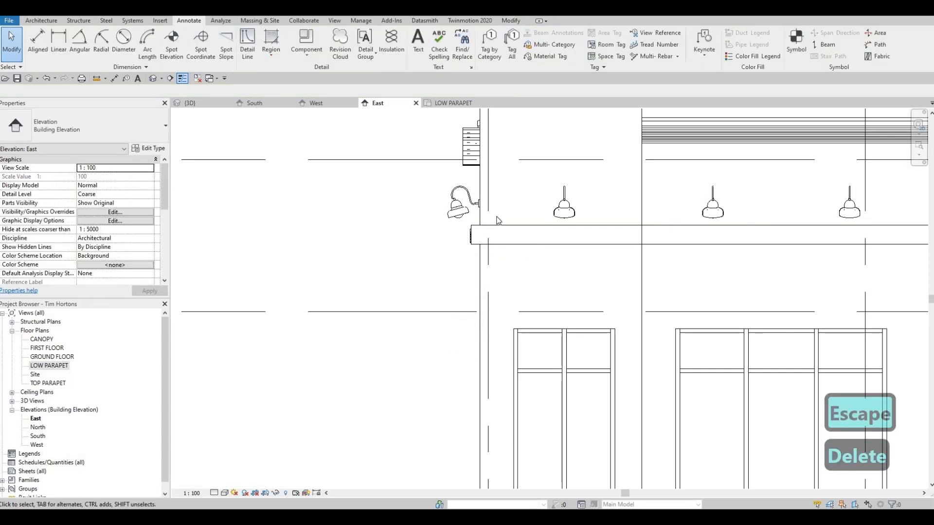
Return to the South elevation and save the Tim Hortons project
click(255, 103)
scroll(501, 252, down, 2)
middle_drag(568, 268, 639, 258)
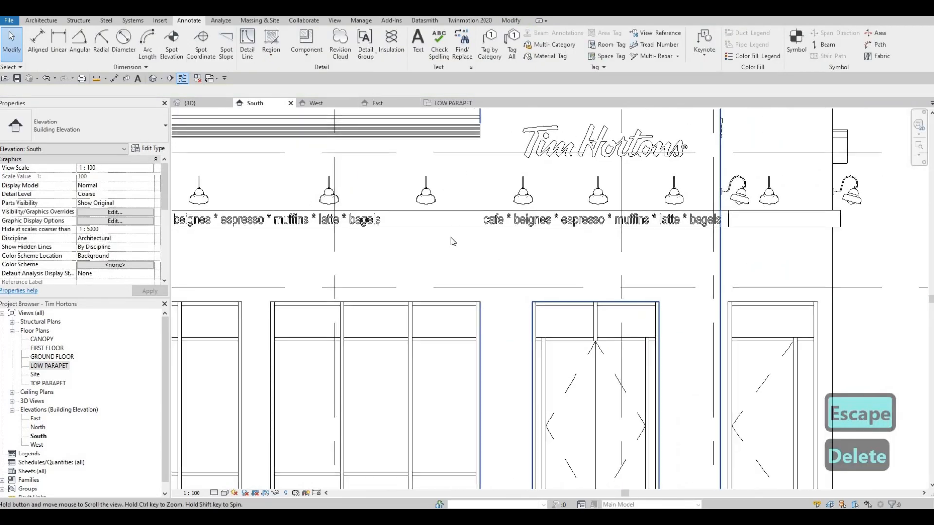
scroll(450, 237, down, 2)
key(Escape)
key(Escape)
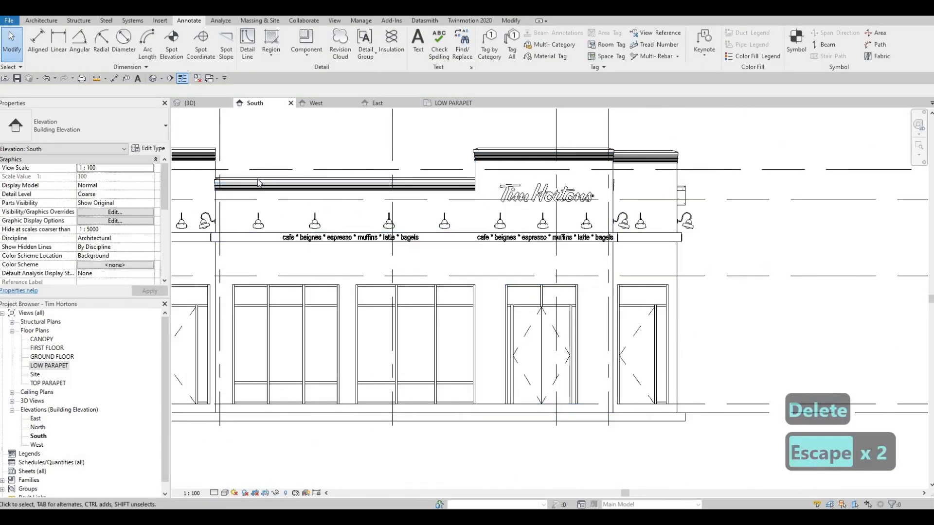
click(17, 81)
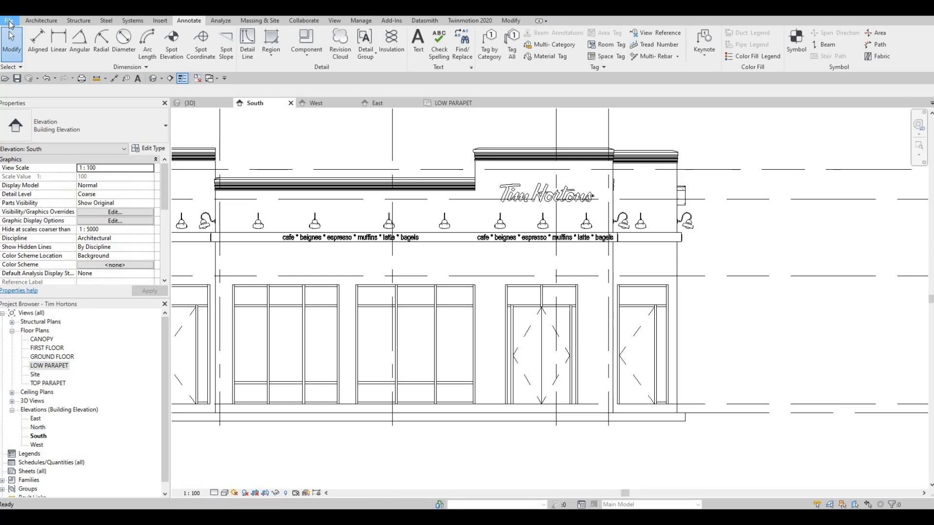
Create a new family from the Metric Generic Model face based template
click(9, 21)
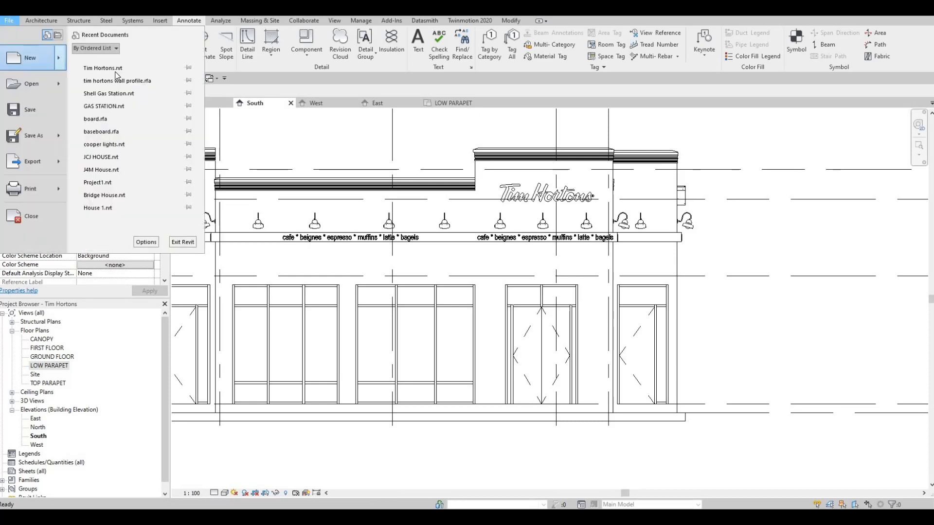
mouse_move(38, 58)
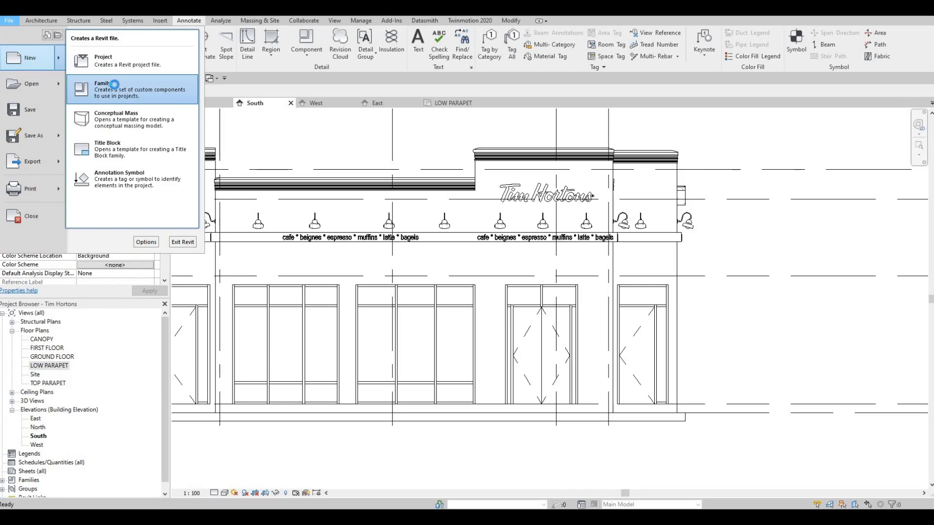
click(114, 85)
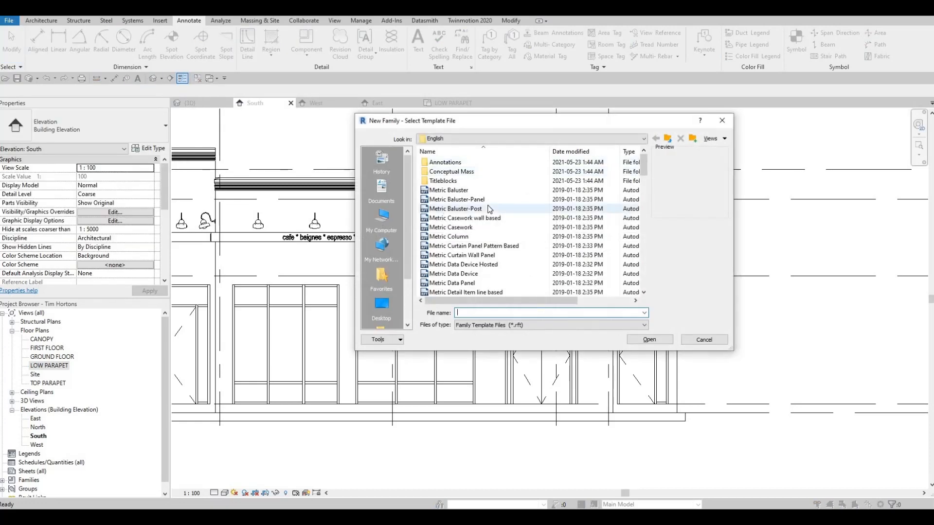
scroll(489, 209, down, 7)
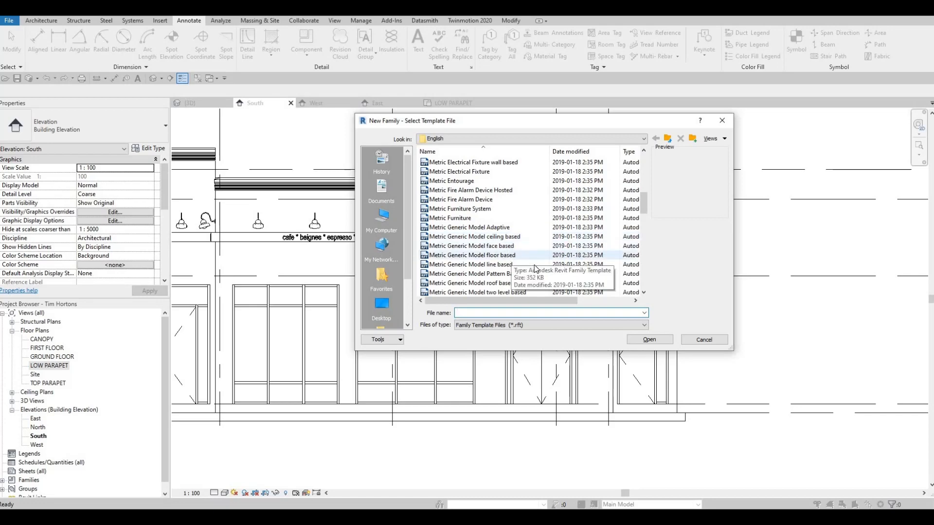
scroll(533, 263, down, 2)
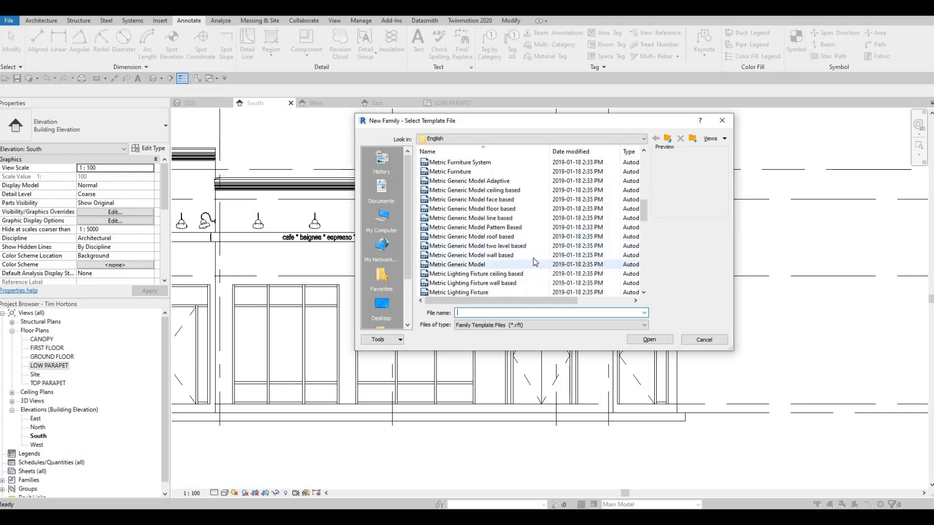
click(491, 200)
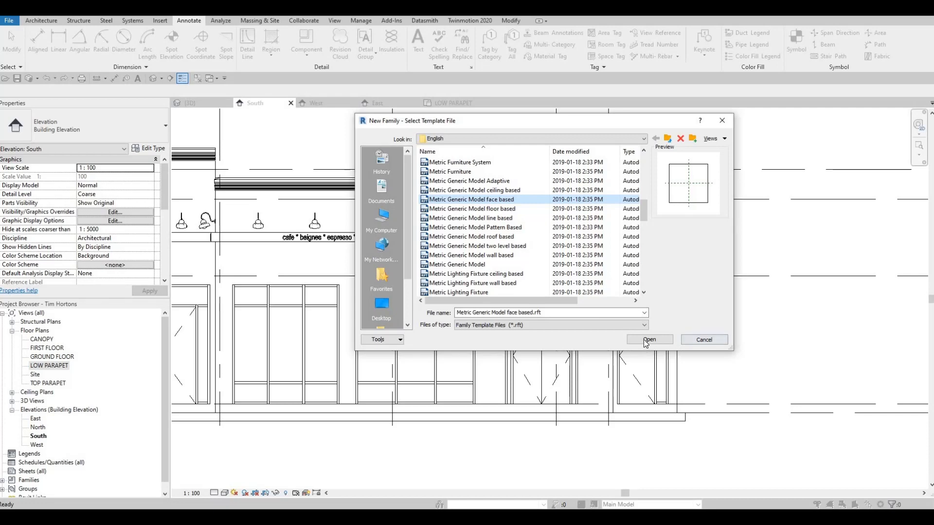
key(Return)
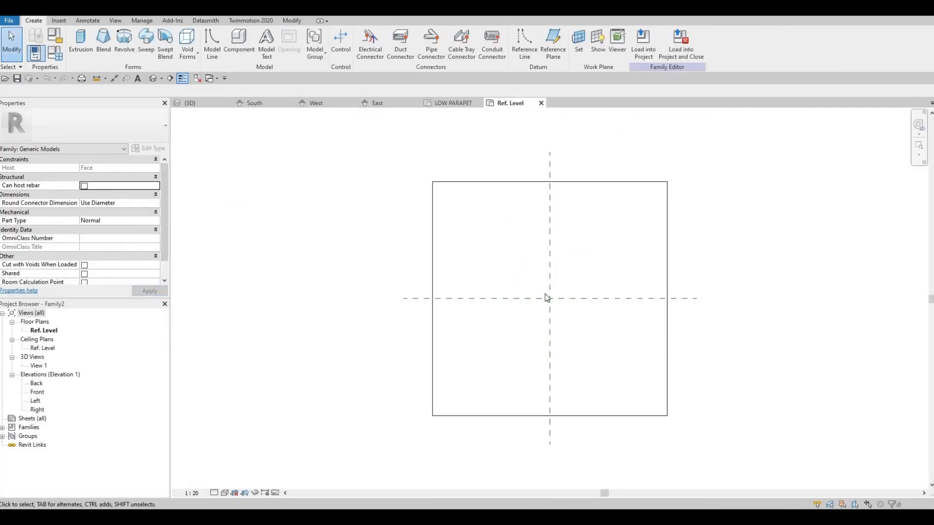
middle_drag(546, 298, 522, 255)
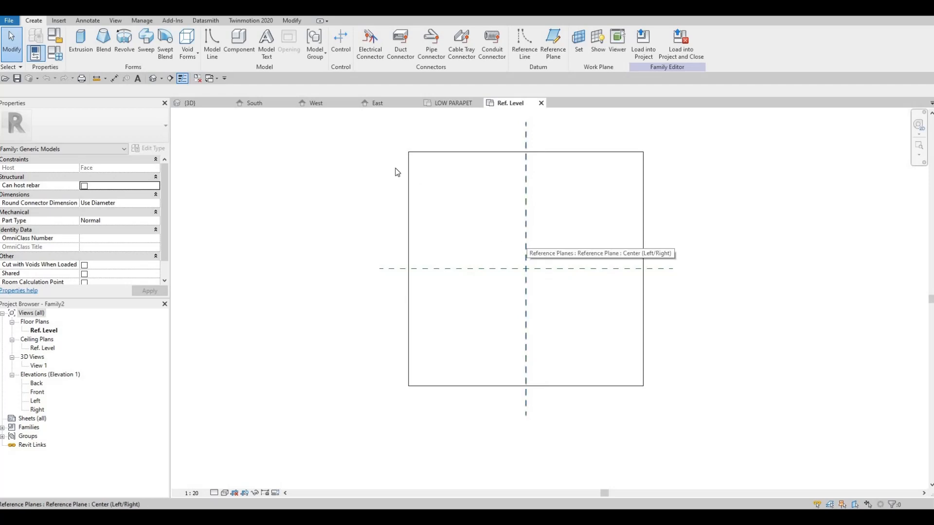
key(F1)
key(F1)
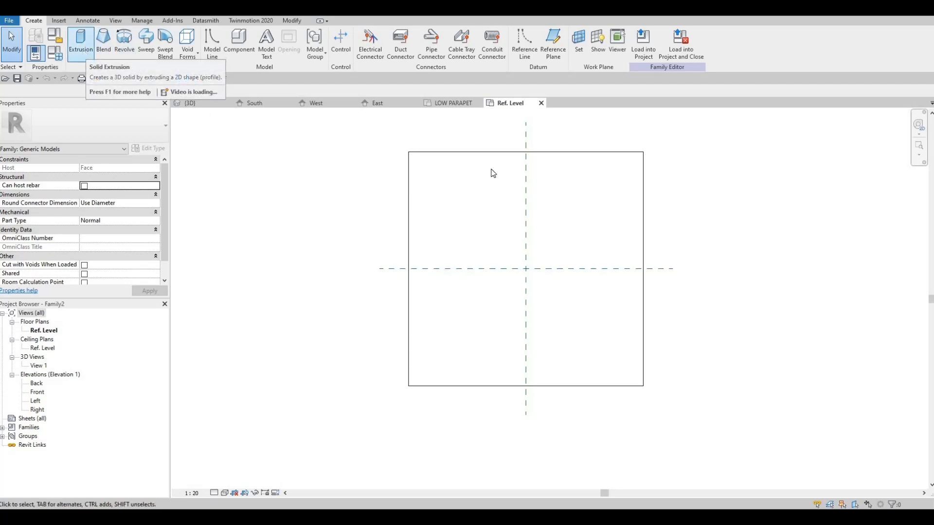
key(Escape)
click(526, 190)
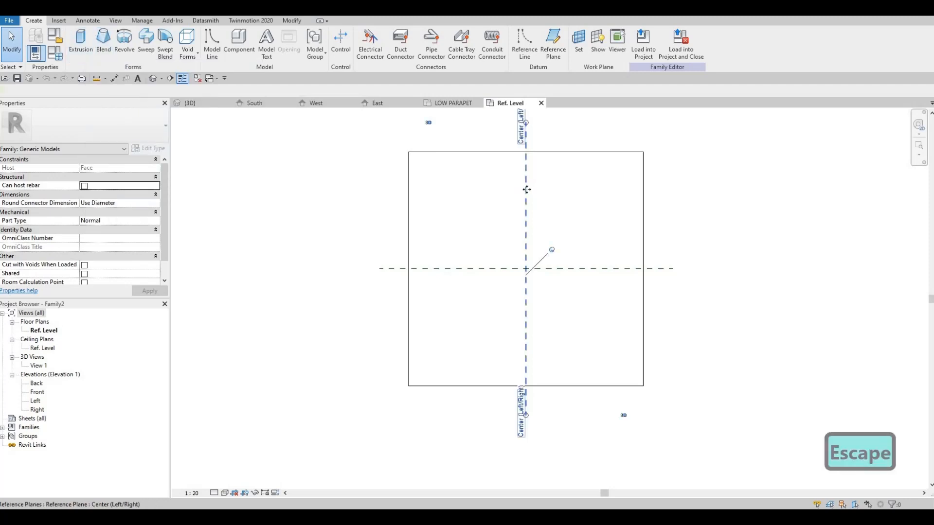
click(526, 190)
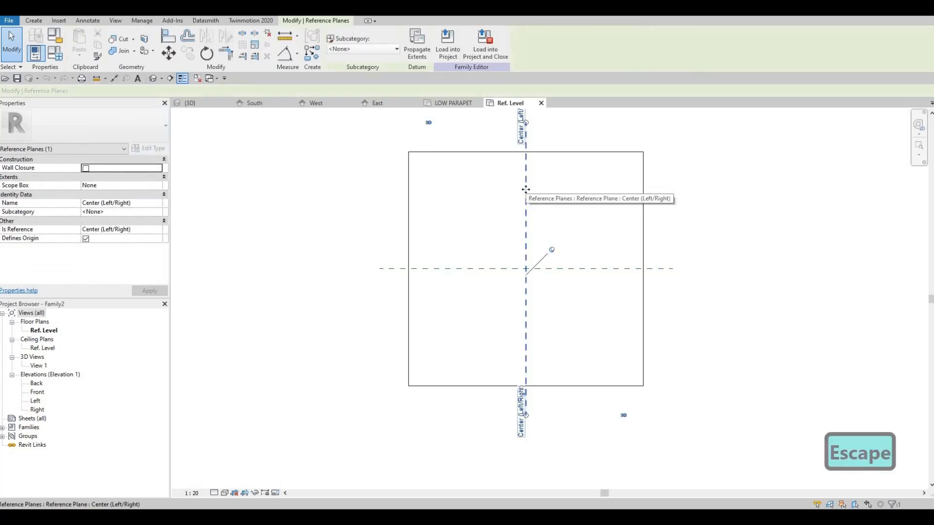
key(Escape)
Draw two vertical reference planes across the host face, about 394 mm left and 340 mm right of the centre plane
key(r)
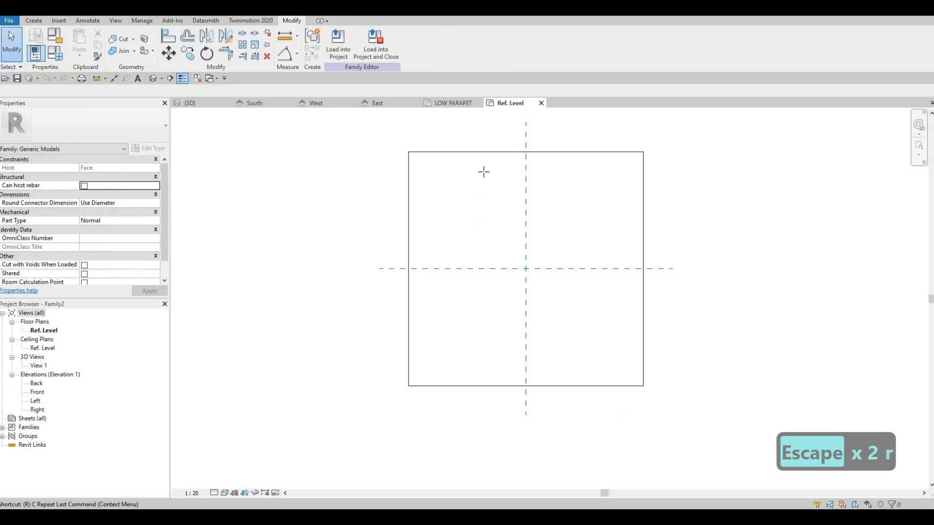
key(p)
click(487, 430)
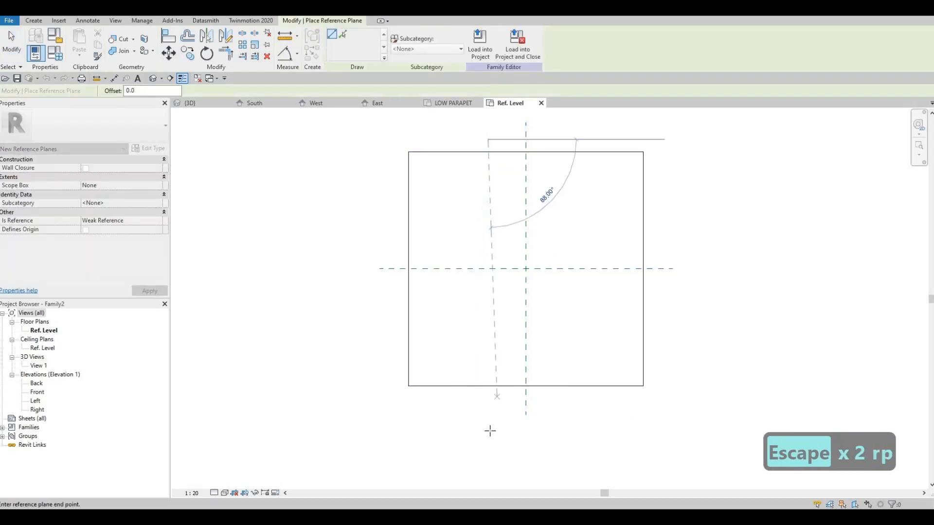
key(Escape)
click(558, 137)
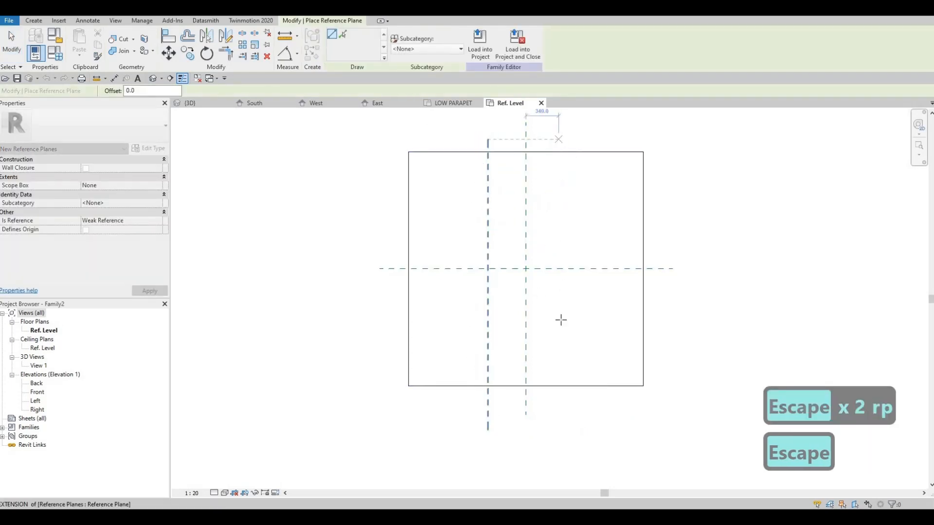
click(562, 427)
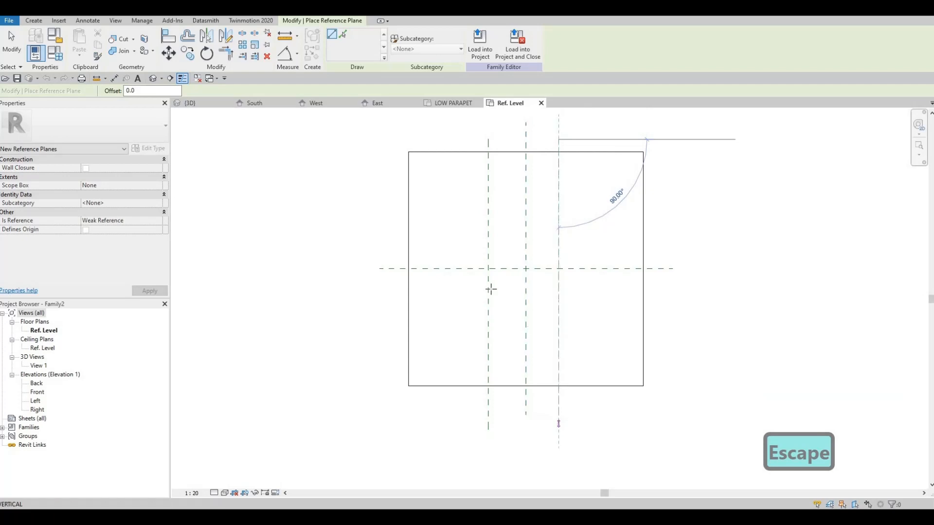
key(Escape)
Draw two horizontal reference planes across the host face, one above and one below the horizontal centre plane
click(391, 222)
click(700, 222)
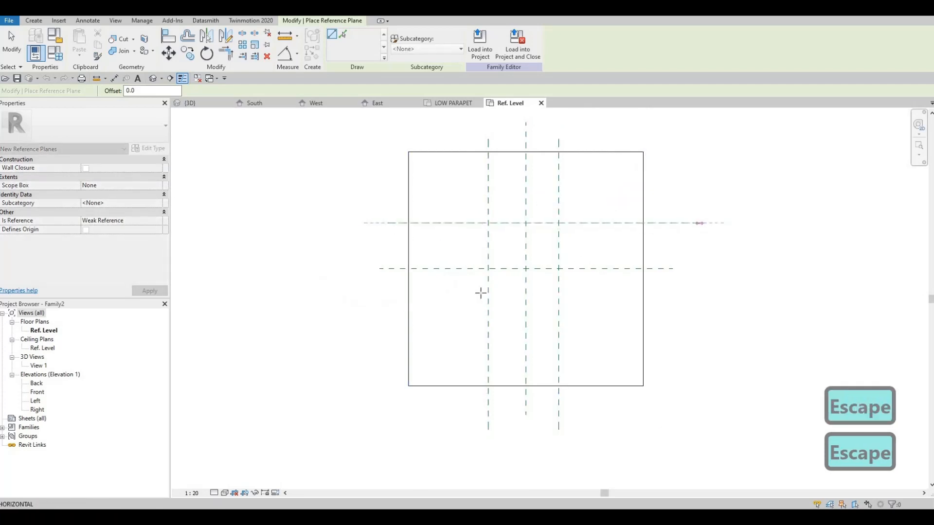
key(Escape)
click(380, 315)
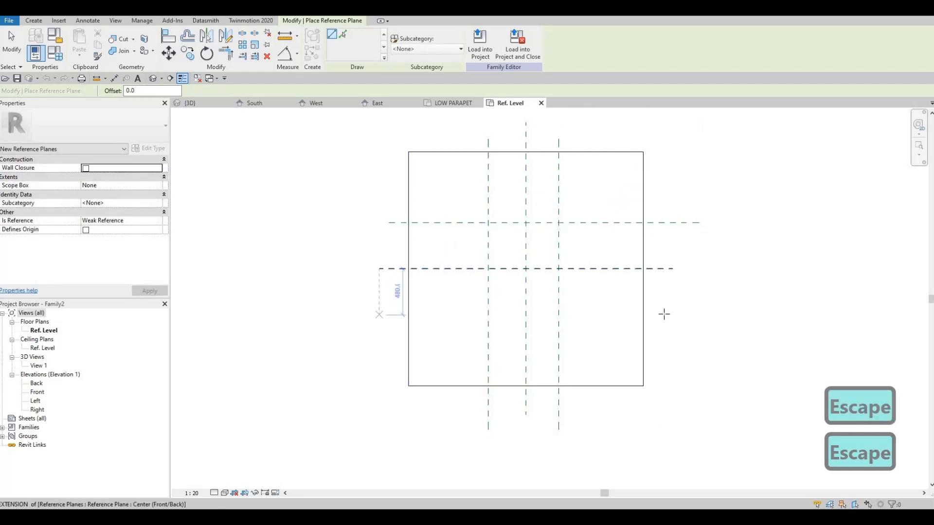
click(688, 315)
key(Escape)
key(Escape)
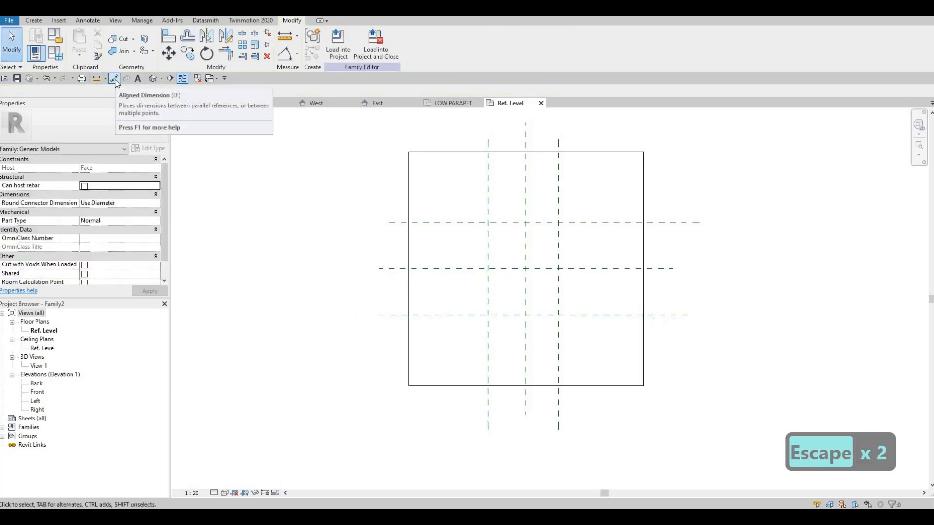
Dimension the three vertical reference planes in one aligned string and constrain their spacing to be equal
click(114, 79)
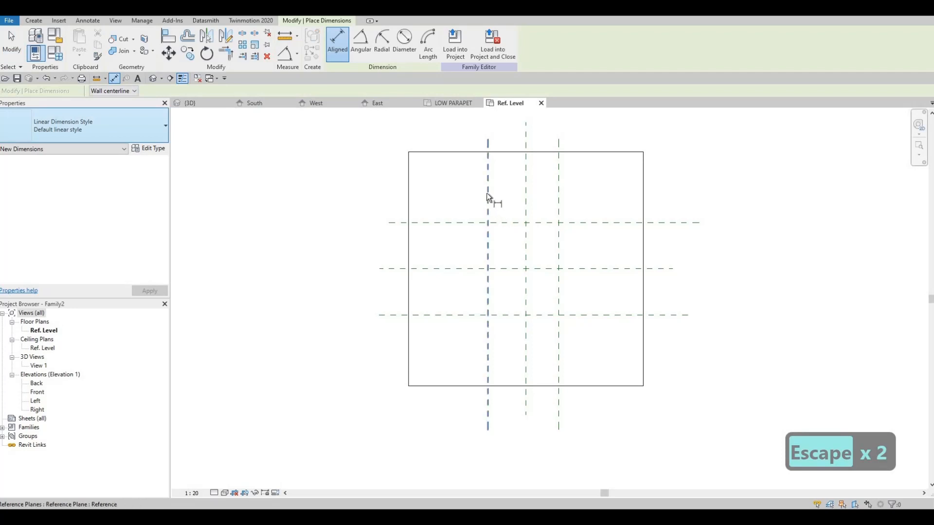
click(525, 197)
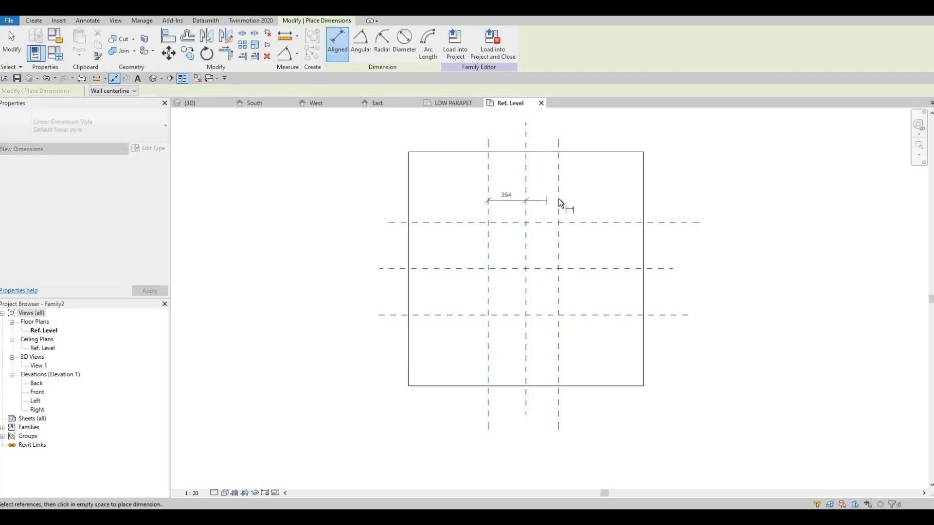
click(558, 199)
click(530, 189)
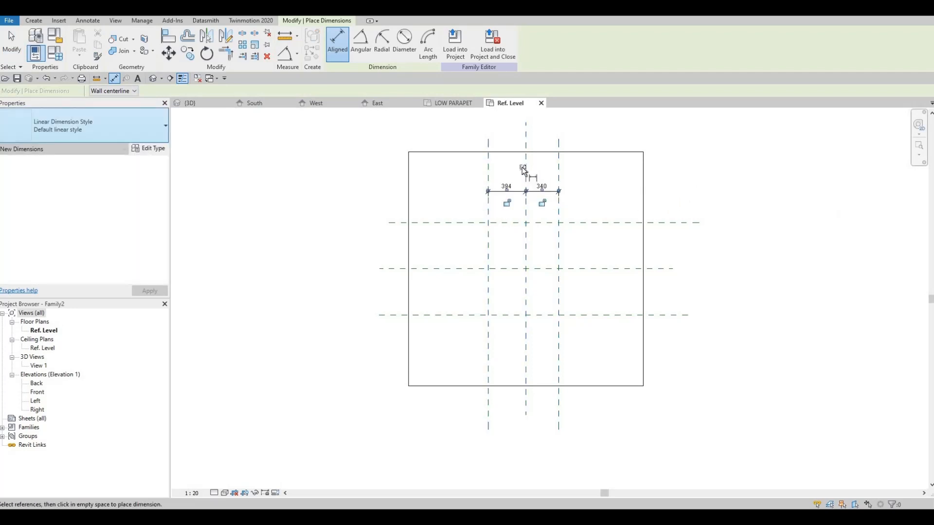
Dimension the three horizontal reference planes in one aligned string and constrain their spacing to be equal
click(444, 223)
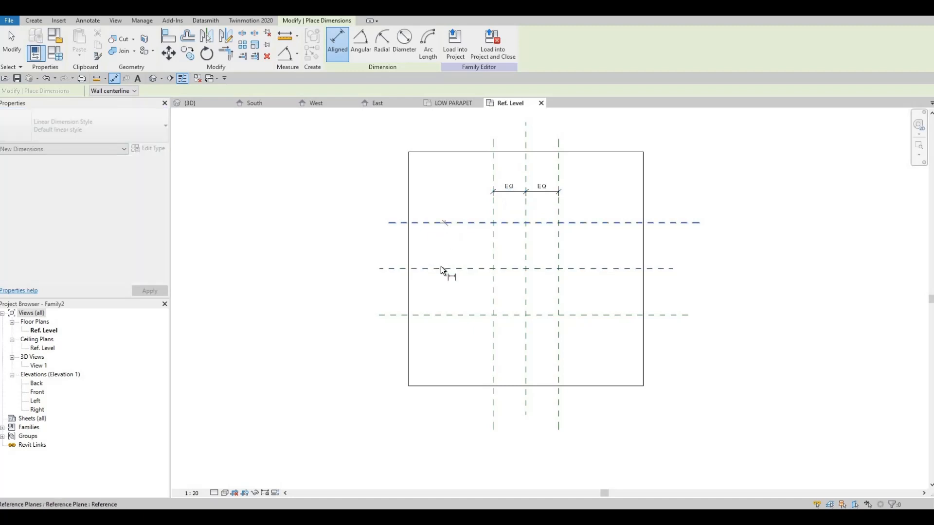
click(445, 315)
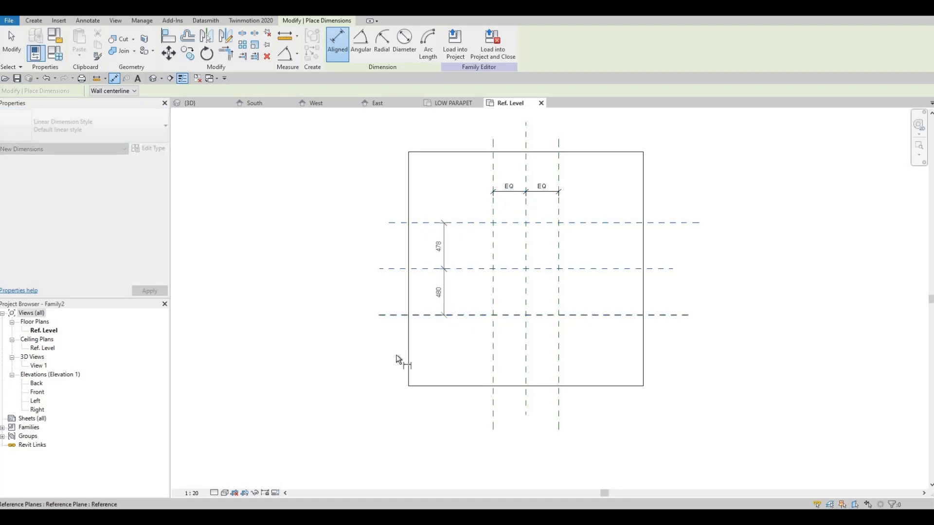
click(394, 355)
click(433, 311)
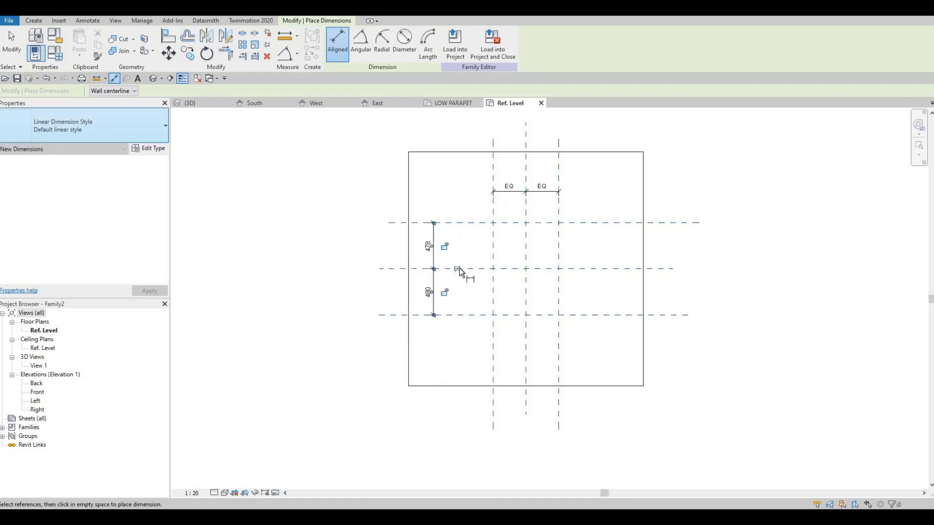
click(459, 270)
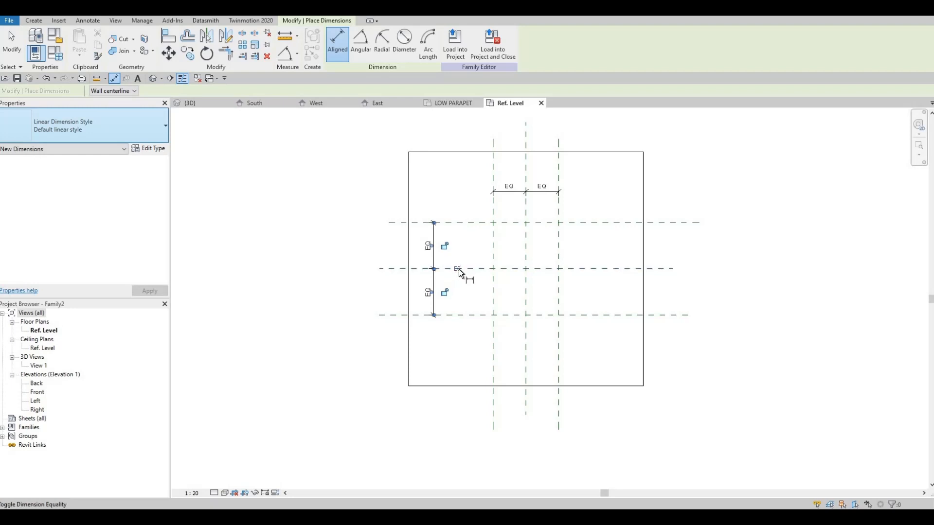
Add overall aligned dimensions between the two outer horizontal reference planes and between the two outer vertical reference planes
click(417, 223)
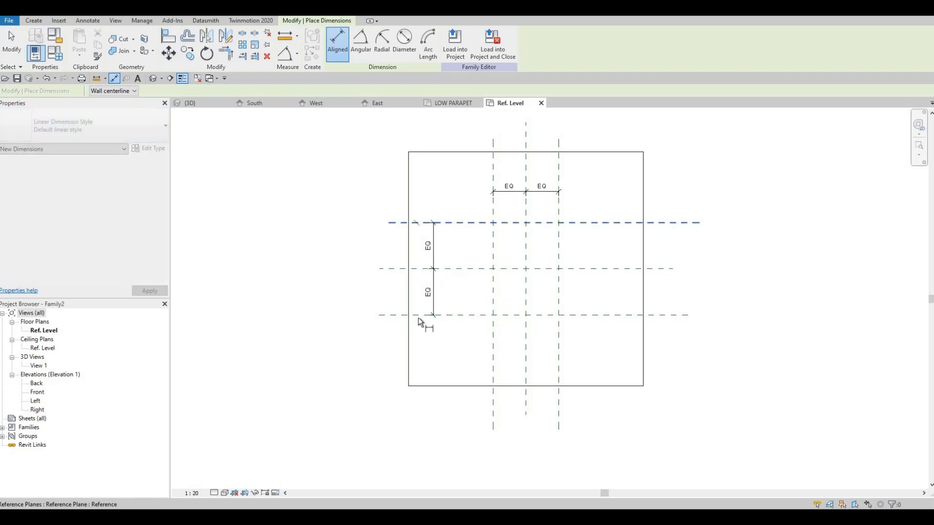
click(415, 317)
click(412, 346)
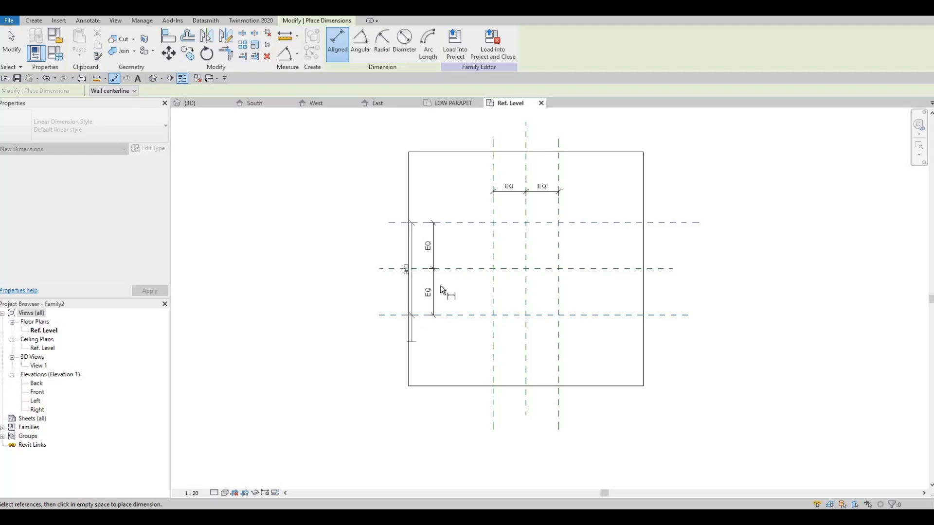
click(558, 168)
click(551, 173)
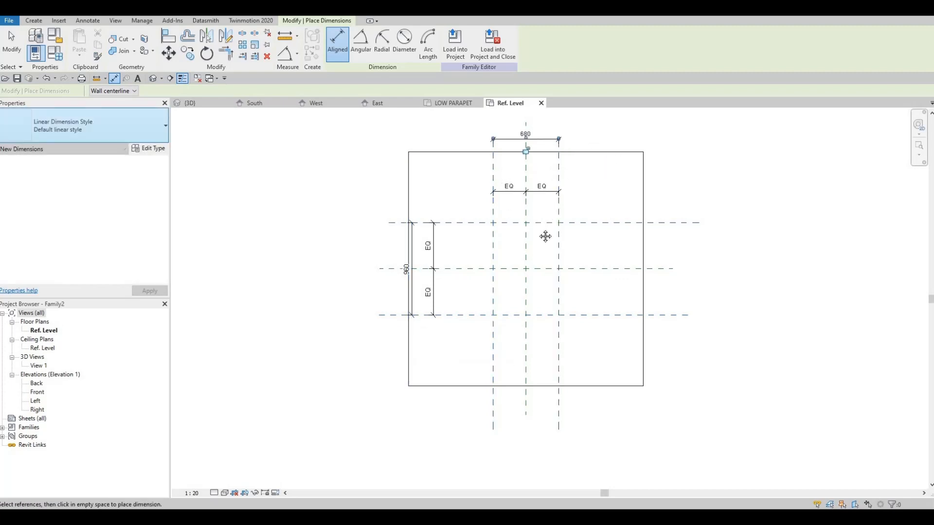
key(Escape)
middle_drag(546, 236, 478, 252)
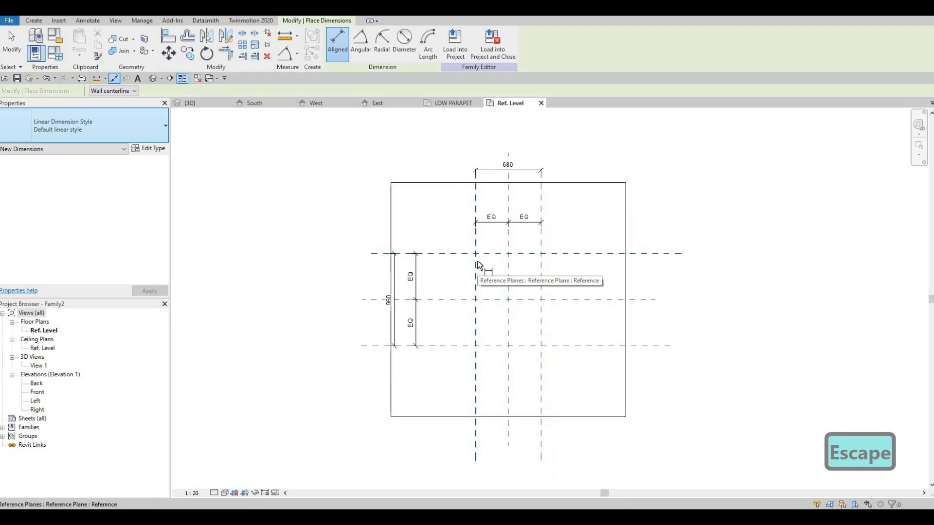
click(476, 297)
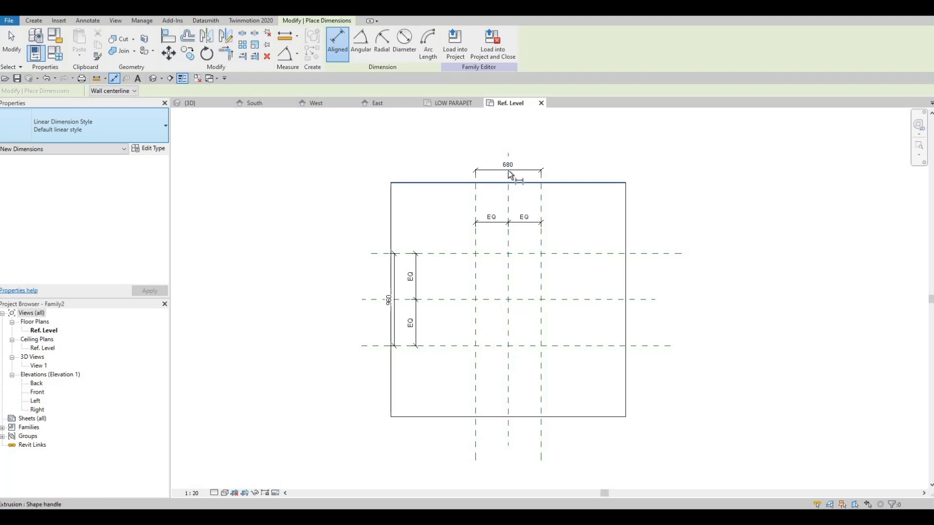
key(Escape)
key(Escape)
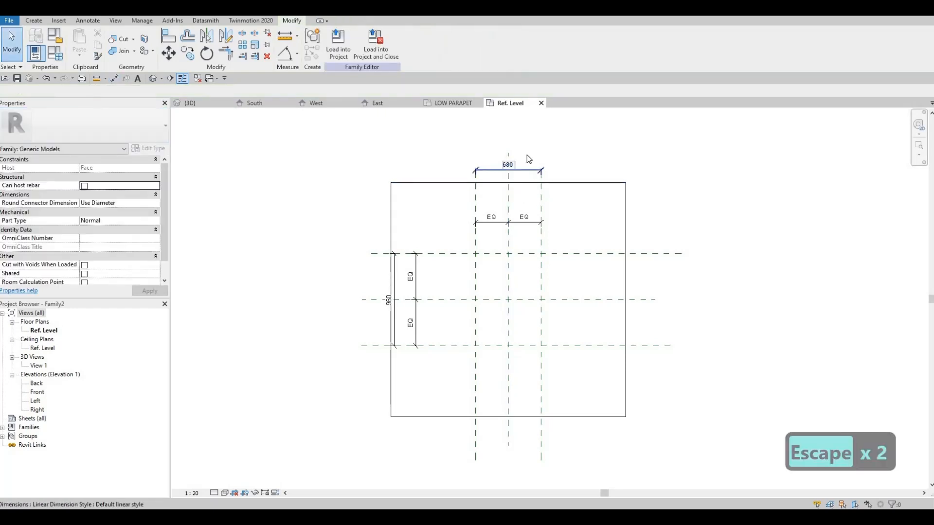
Label the overall dimension between the outer vertical planes with a new instance family parameter named width
click(527, 155)
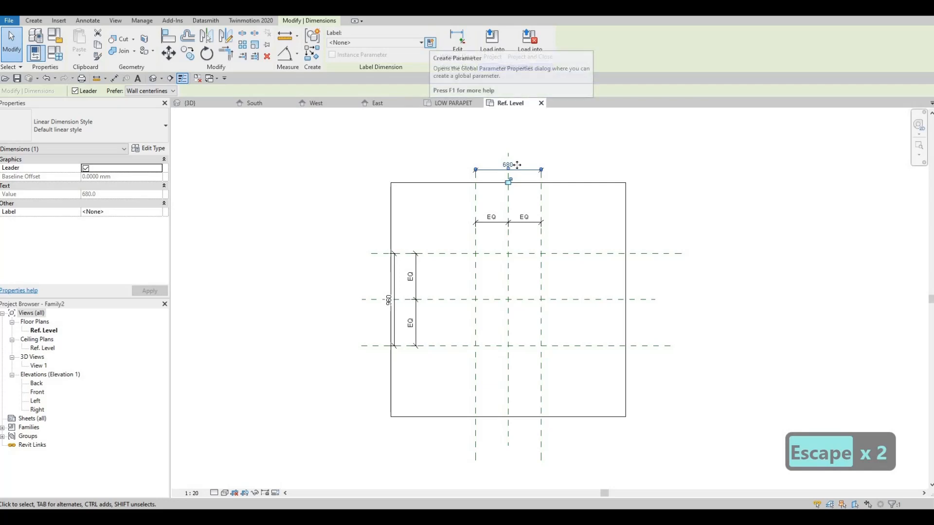
click(431, 43)
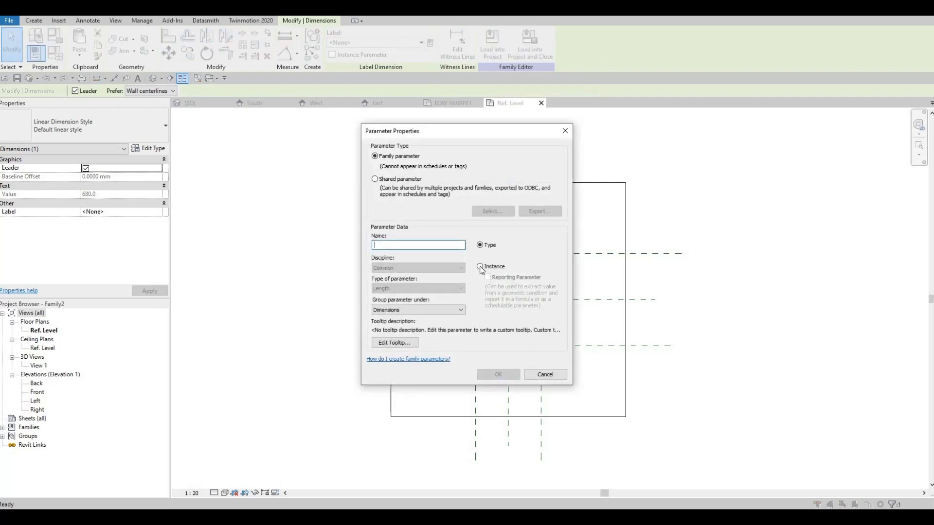
click(480, 267)
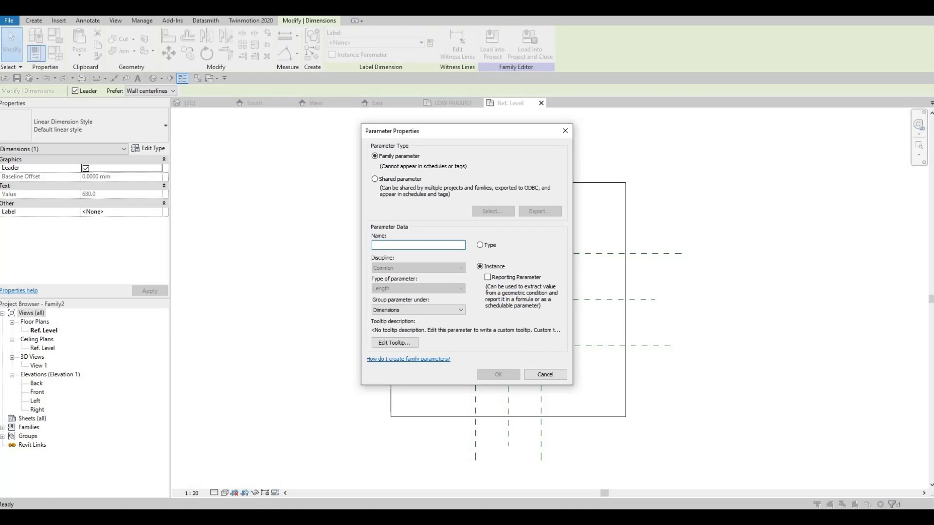
text(width)
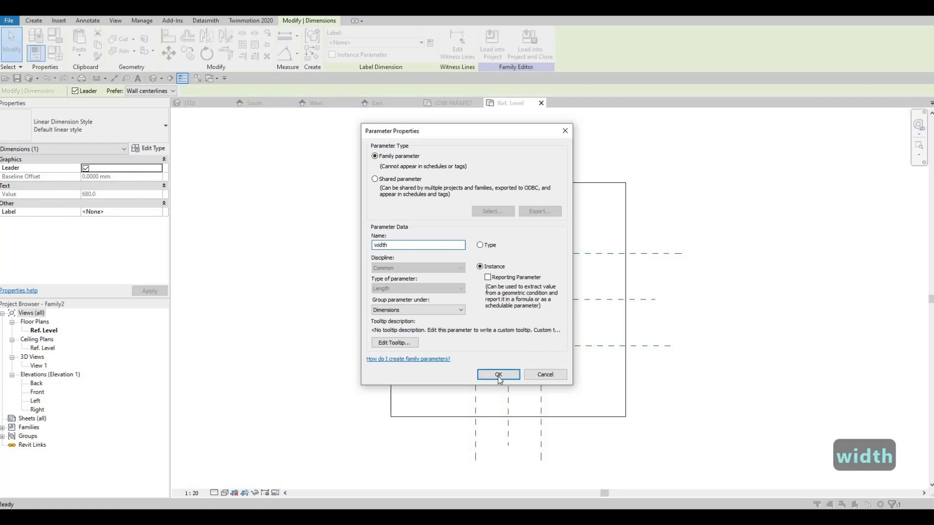
click(498, 375)
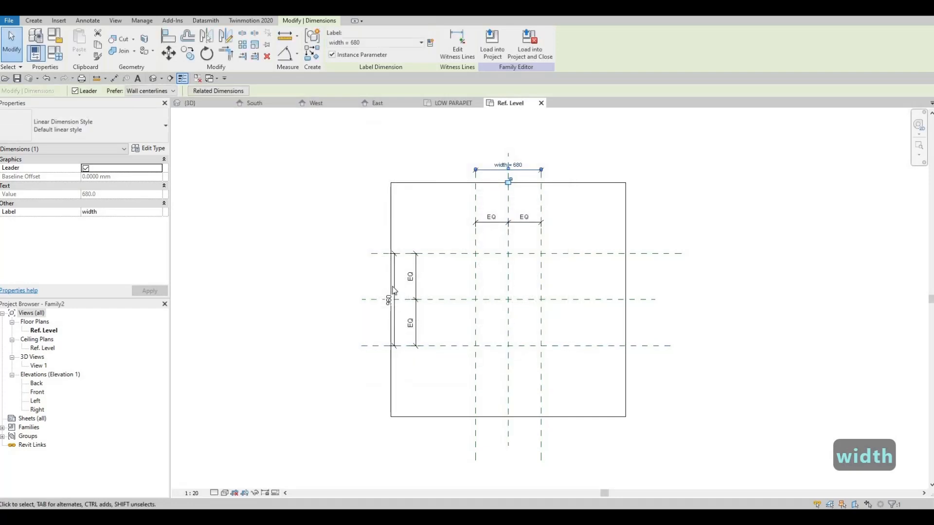
key(Escape)
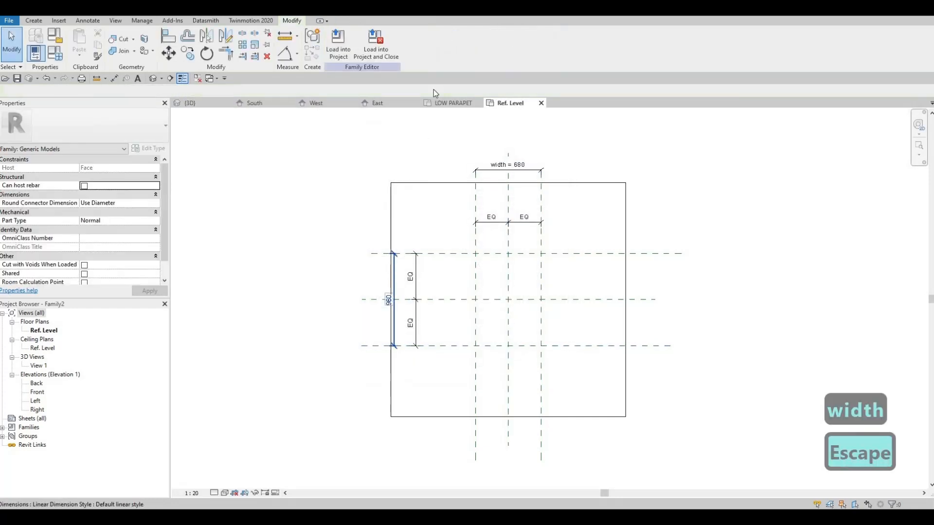
Label the overall dimension between the outer horizontal planes with a new instance family parameter named height
click(394, 299)
click(430, 43)
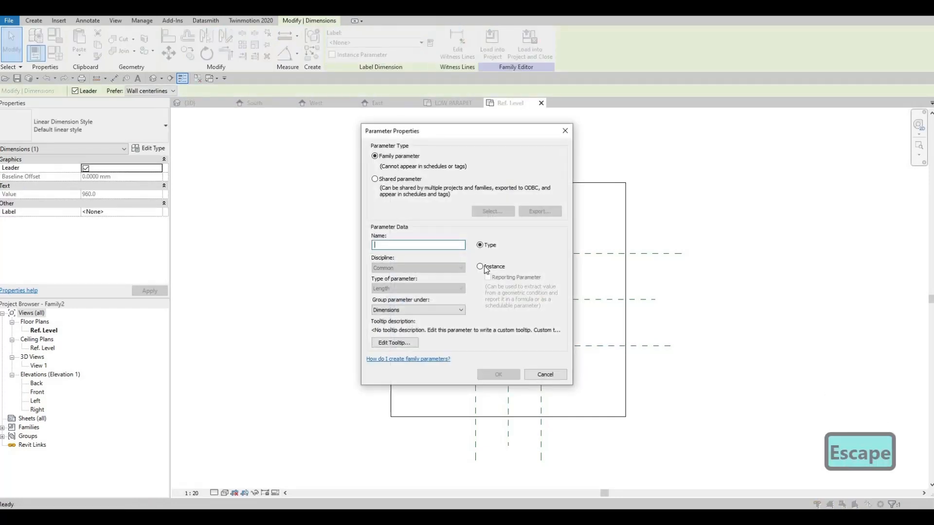
click(480, 266)
click(422, 247)
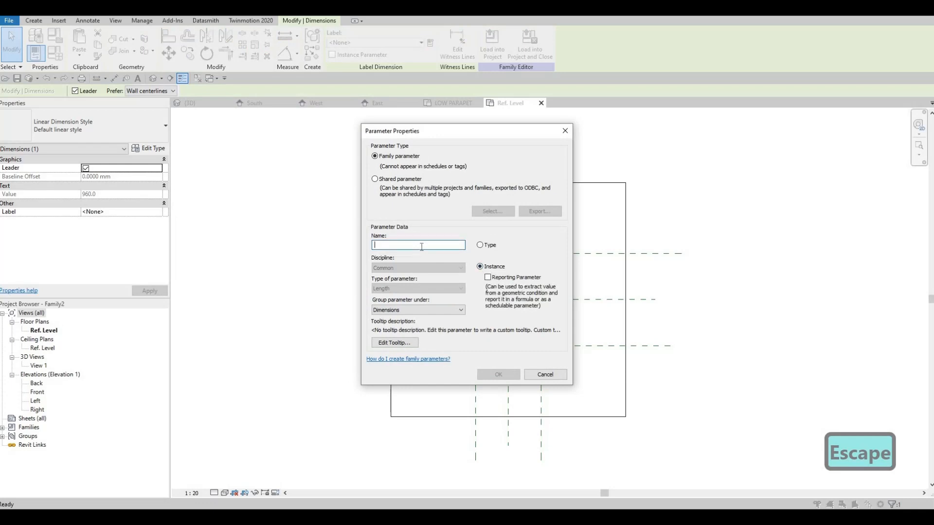
text(height)
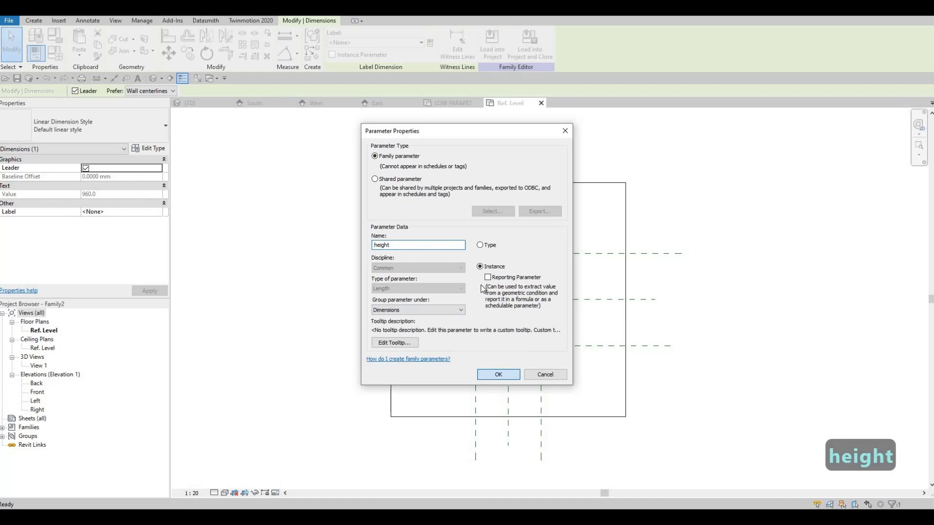
click(494, 377)
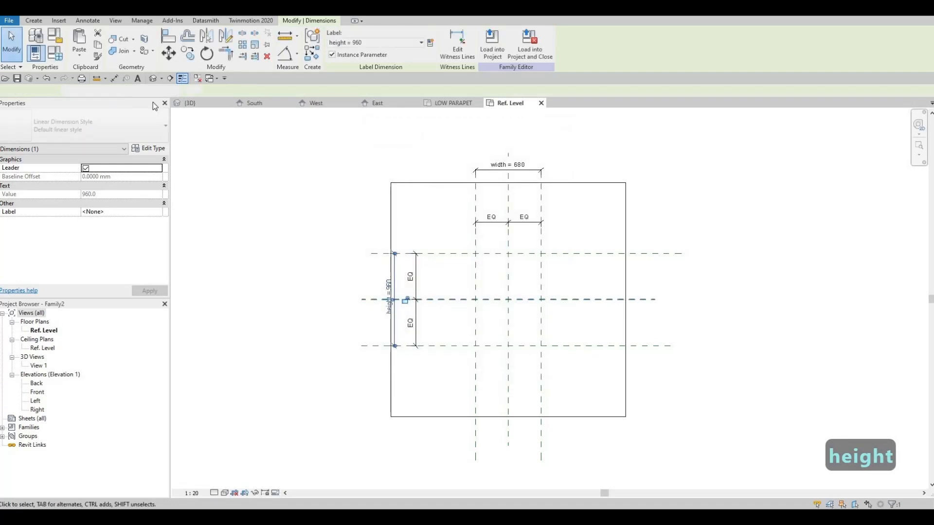
Set the family's default height to 1000 mm and width to 800 mm and apply the values
click(54, 56)
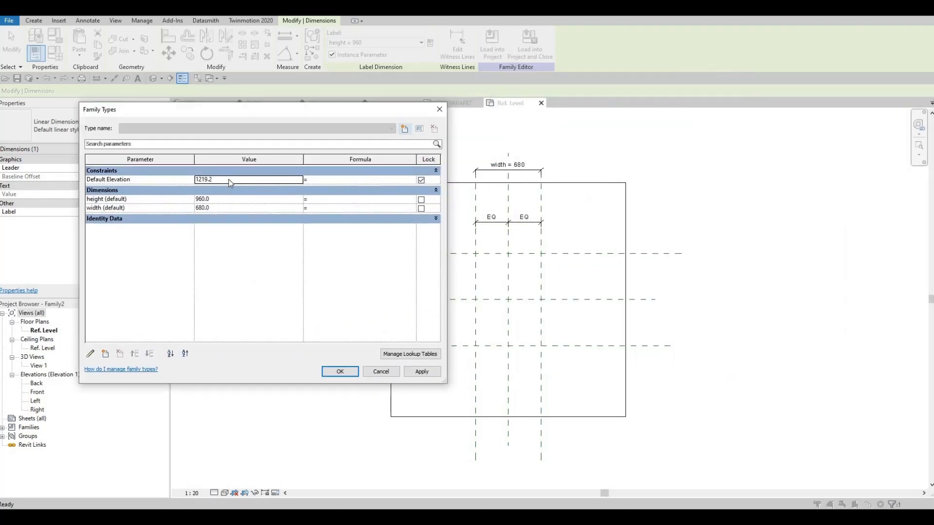
click(209, 206)
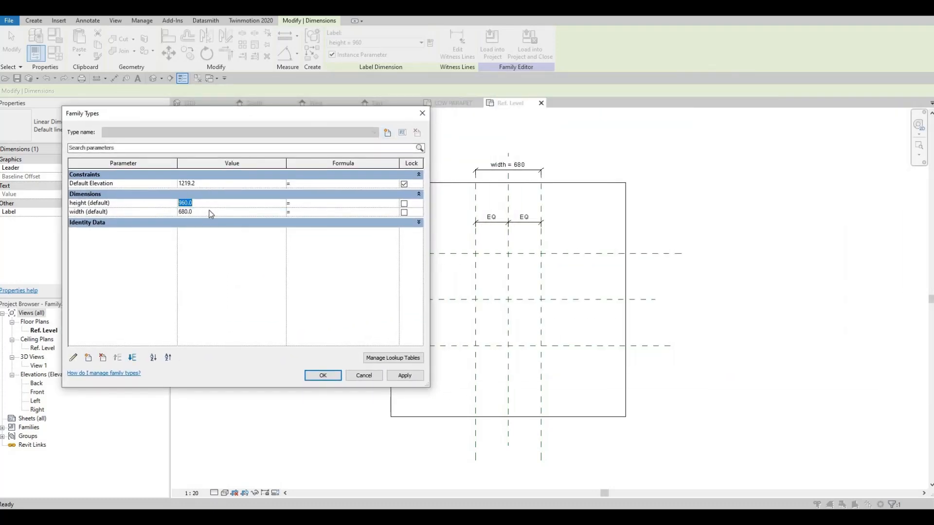
text(100)
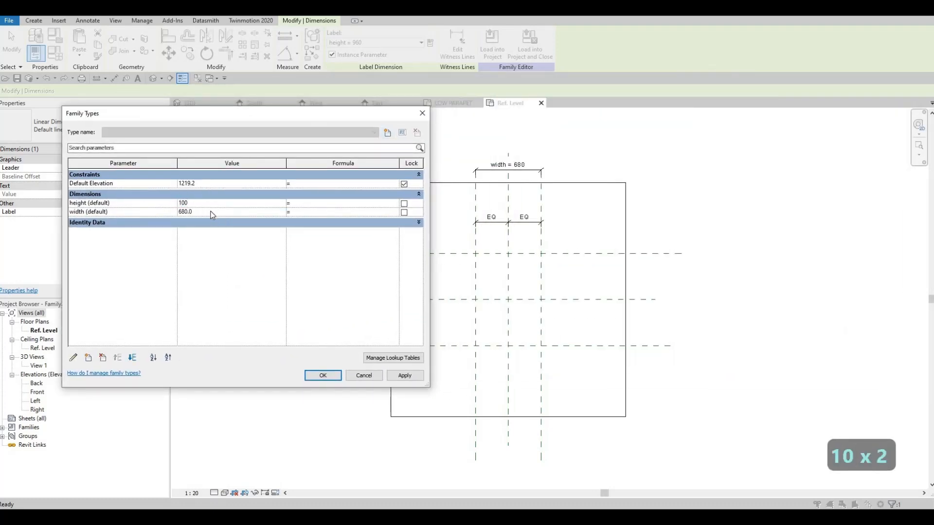
text(0)
click(211, 212)
text(8)
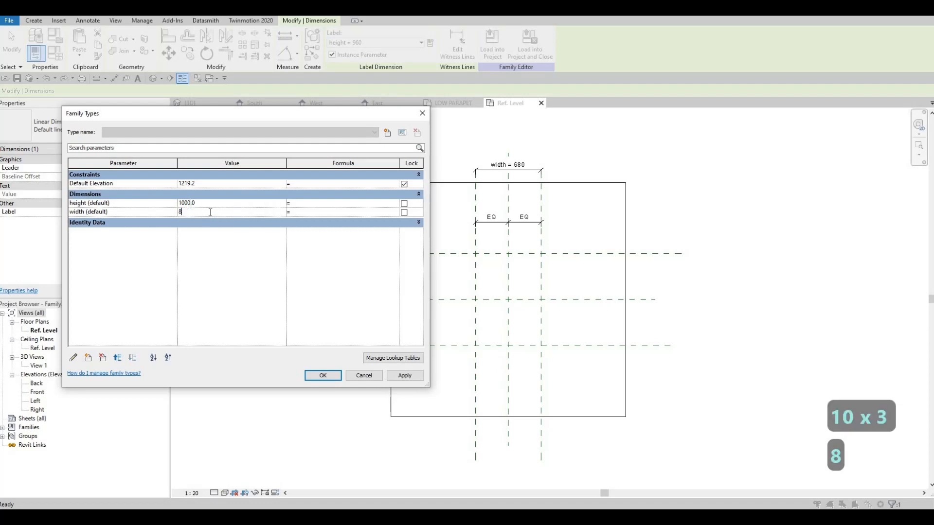
text(00)
click(405, 376)
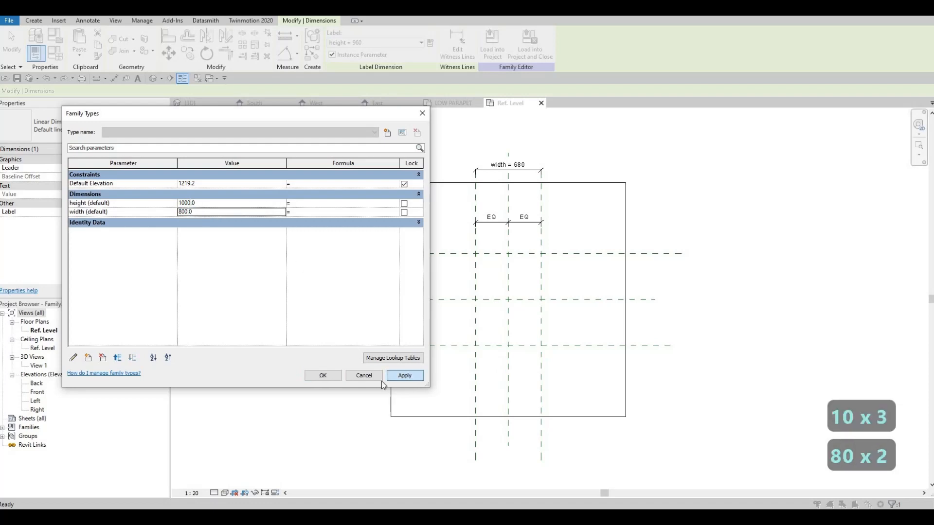
click(323, 375)
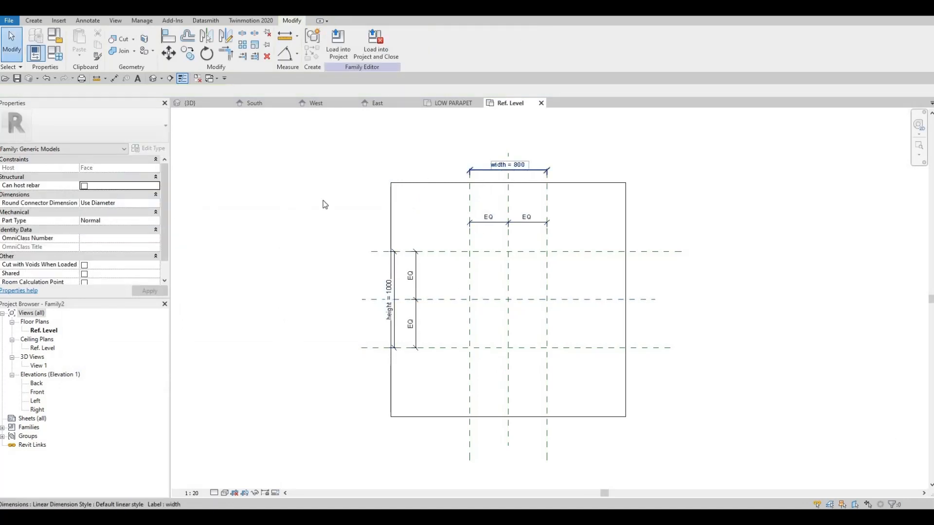
scroll(85, 223, down, 1)
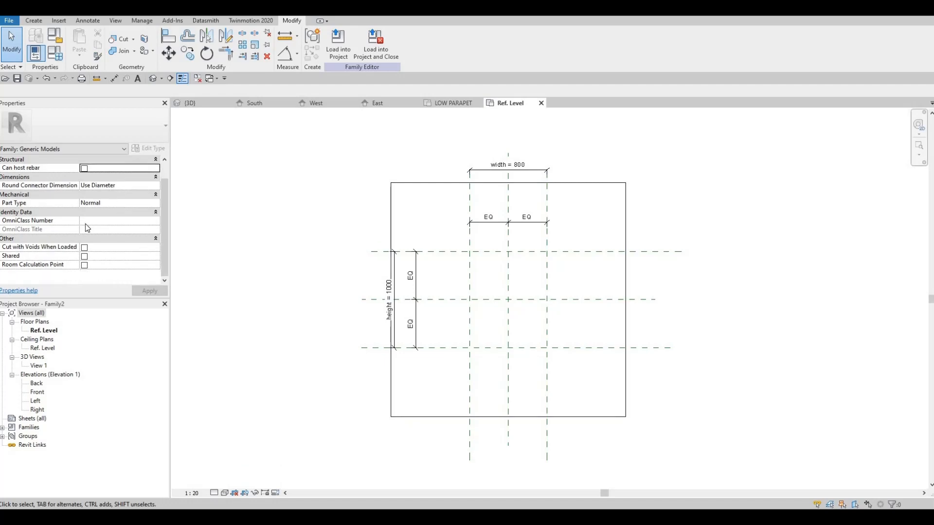
scroll(86, 224, up, 1)
click(55, 52)
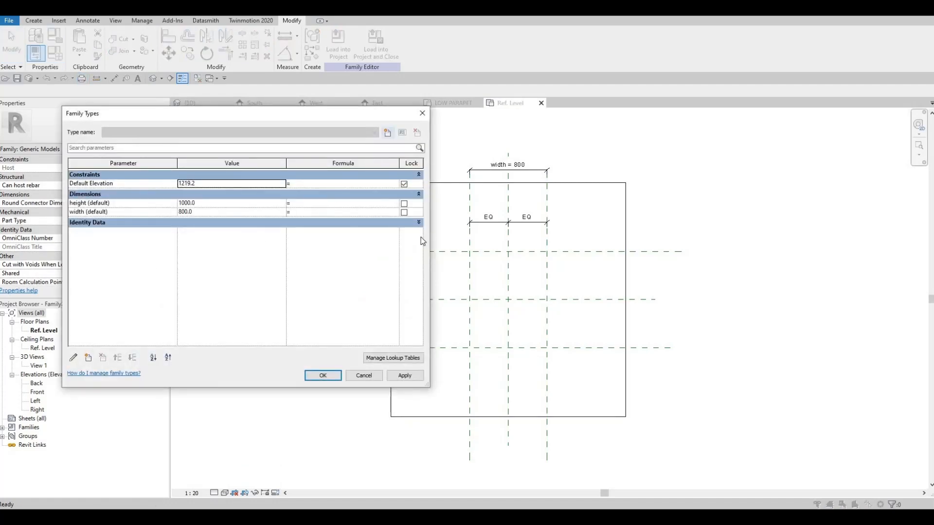
key(Escape)
key(Escape)
Start a solid extrusion on the reference level and set its extrusion end to 25 mm
middle_drag(505, 278, 490, 256)
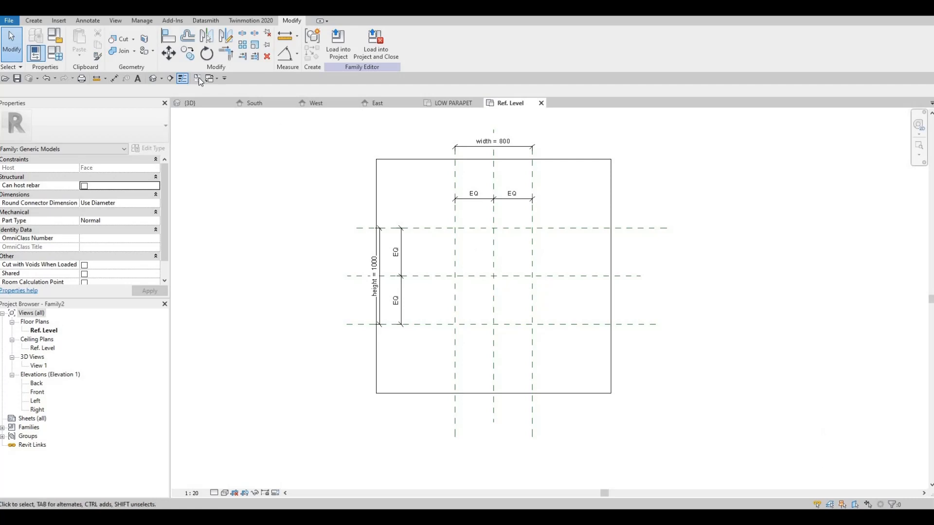
click(34, 21)
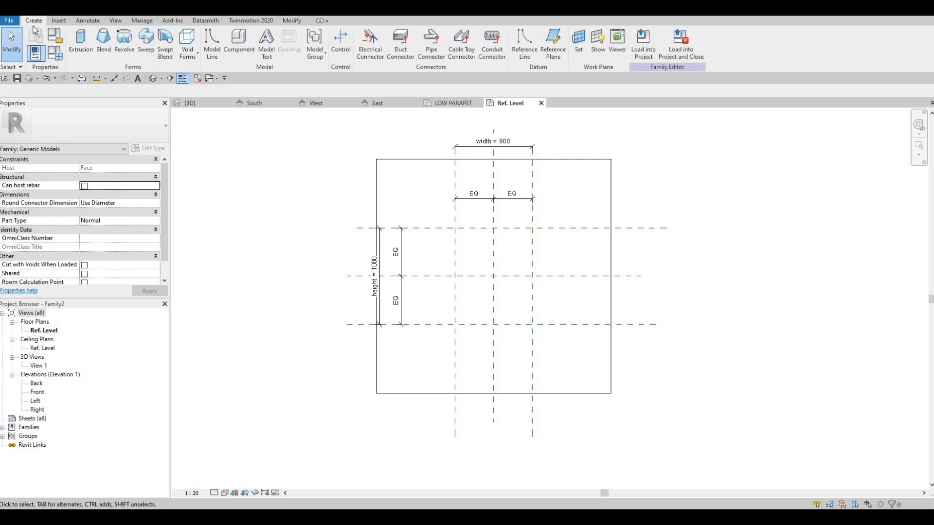
click(81, 41)
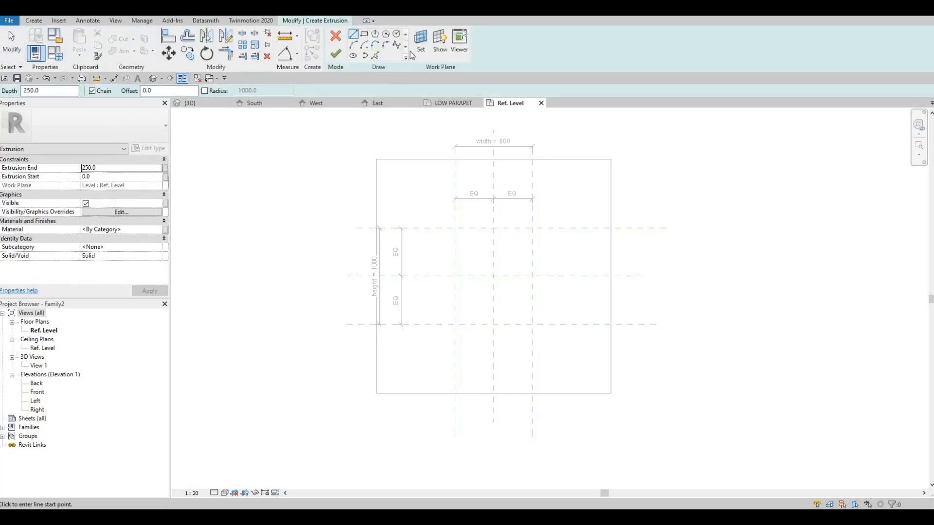
click(421, 42)
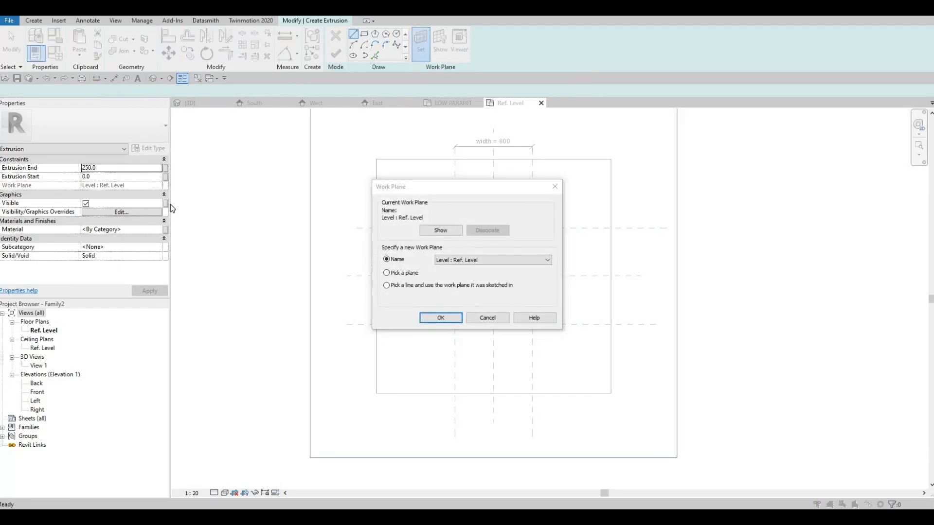
key(Escape)
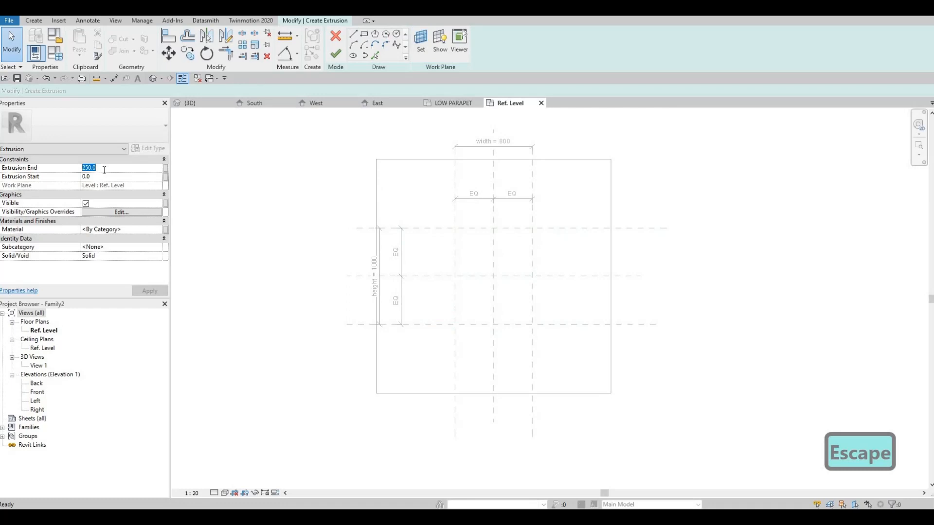
text(25)
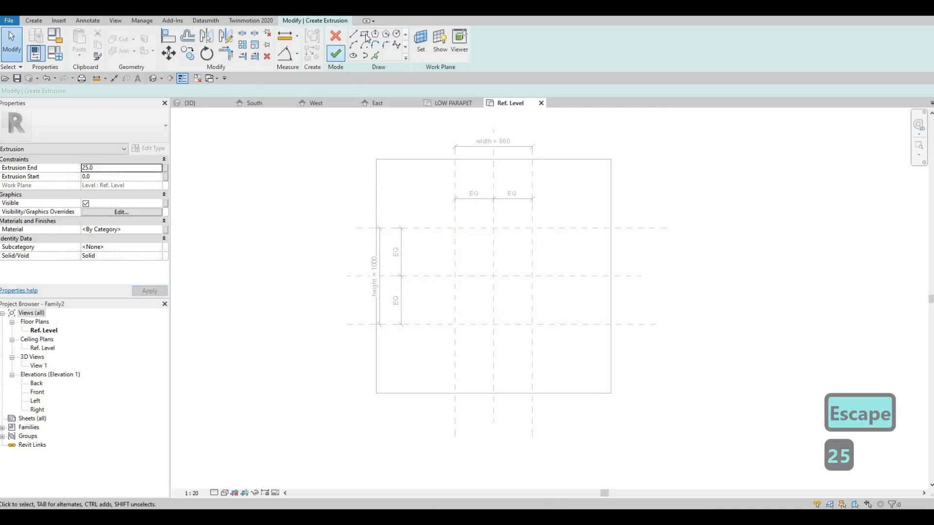
click(364, 35)
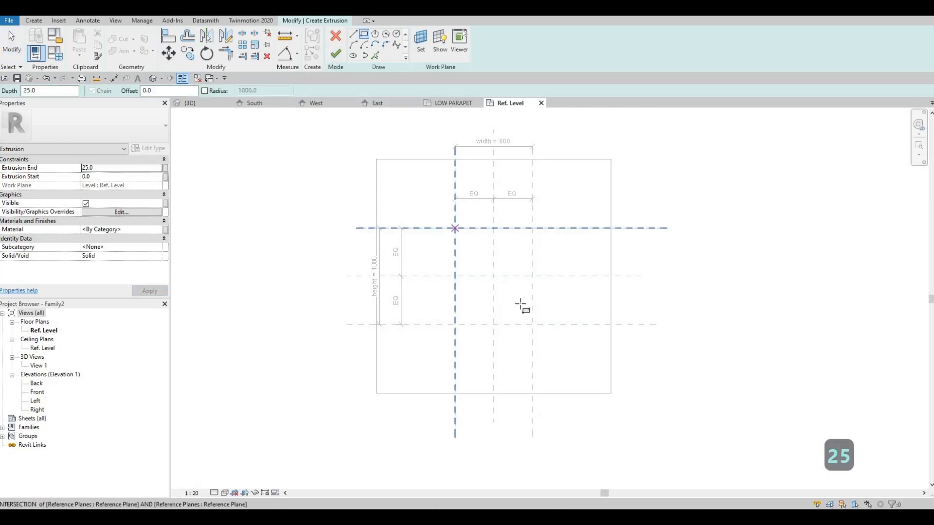
click(455, 228)
click(532, 324)
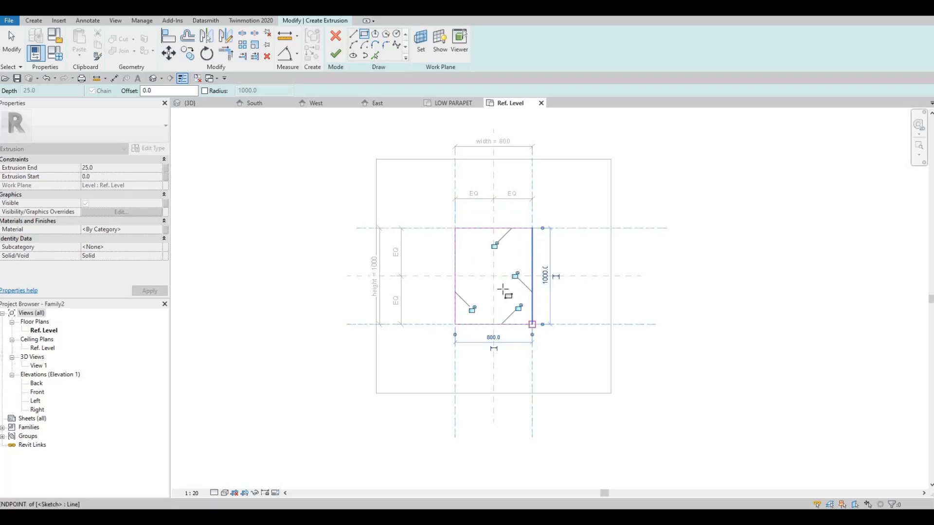
key(Escape)
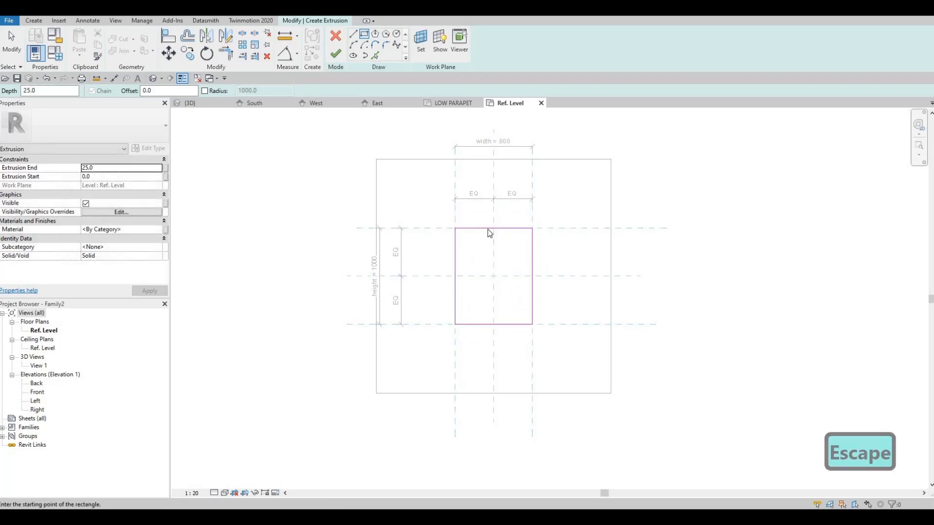
key(Escape)
click(491, 228)
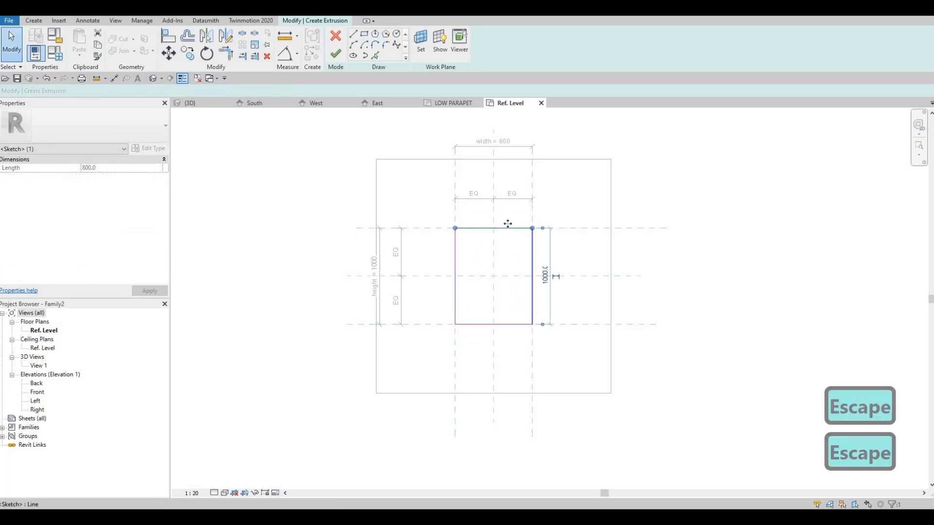
key(Tab)
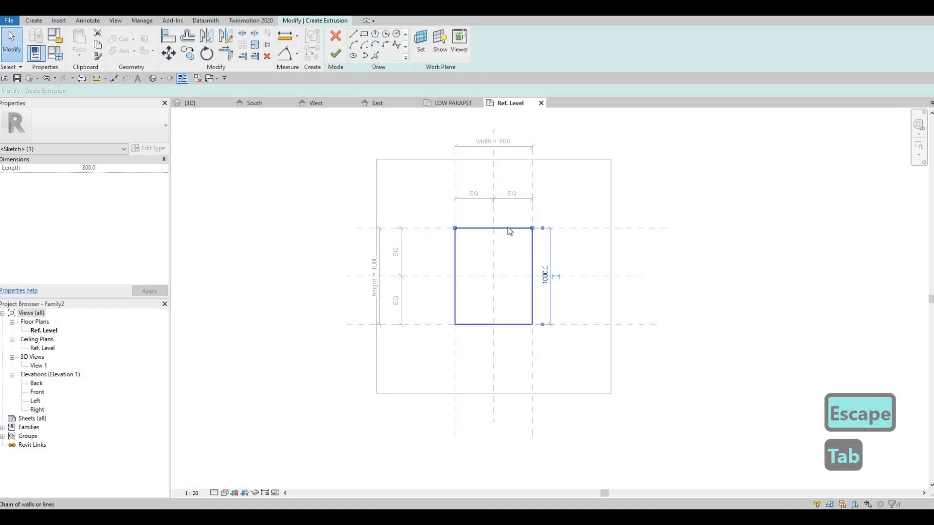
click(509, 228)
key(Delete)
click(364, 34)
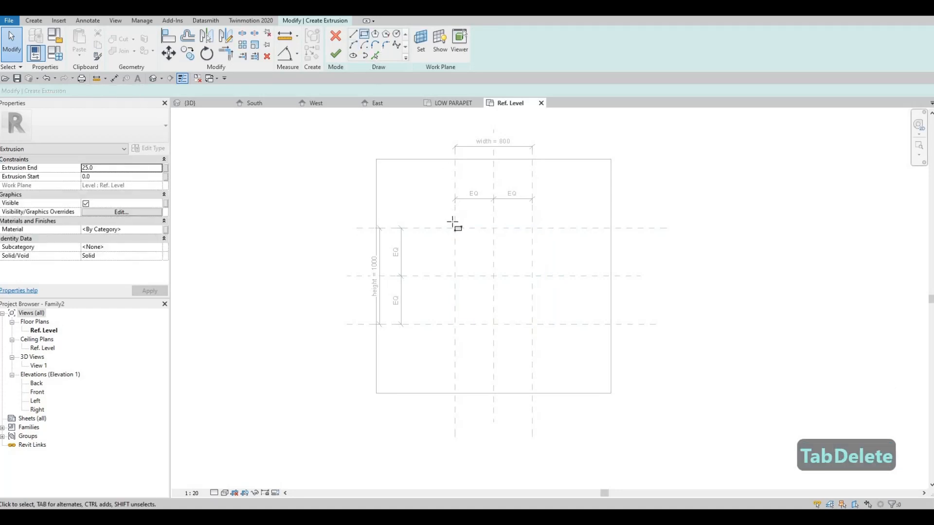
click(532, 324)
key(Escape)
key(Escape)
key(Escape)
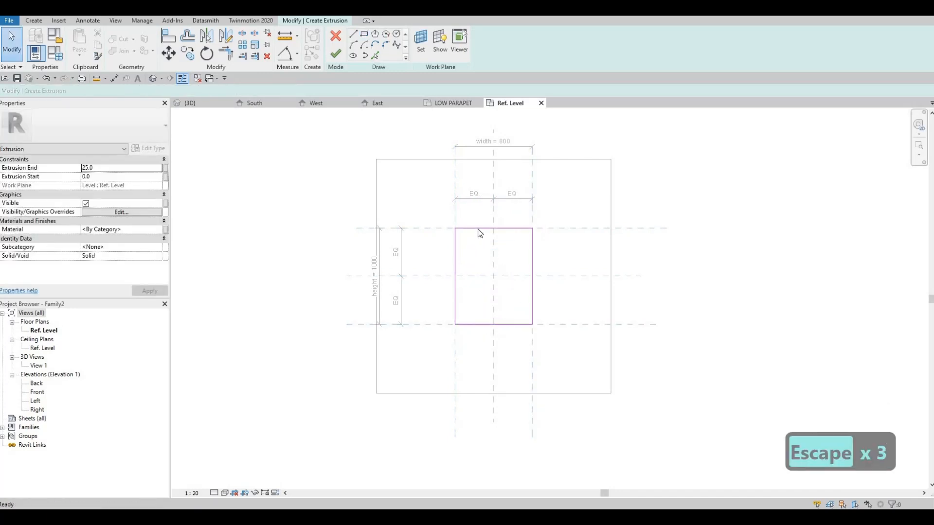
key(Tab)
click(479, 230)
key(Delete)
Sketch a rectangle between the intersections of the four outer reference planes and lock its sides to those planes
click(366, 38)
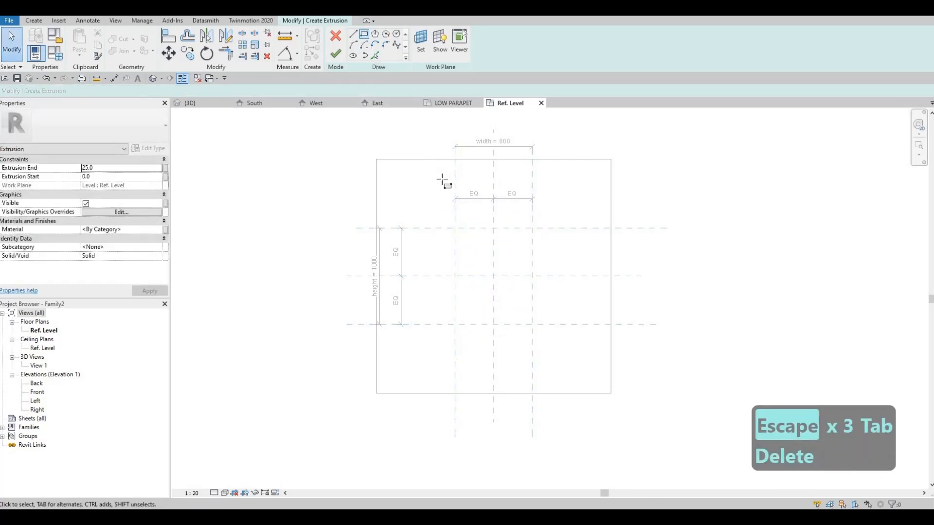
click(456, 228)
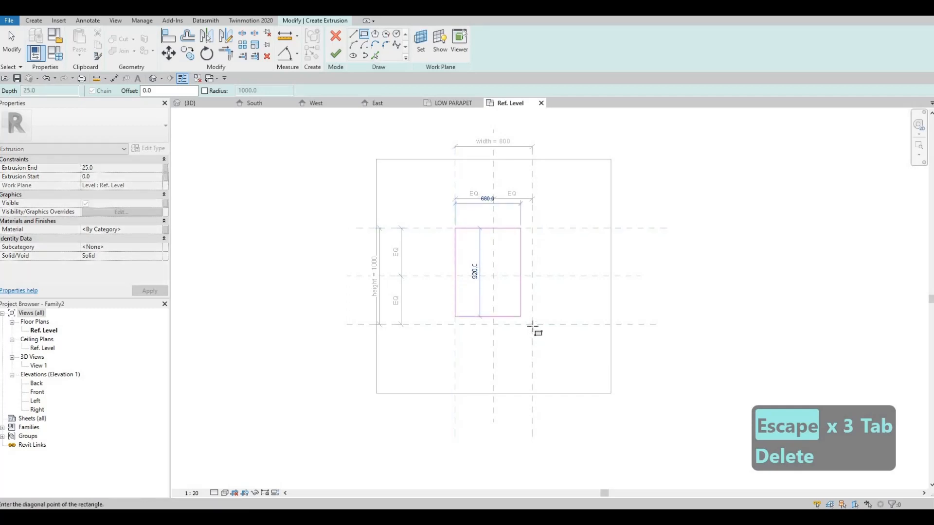
click(533, 323)
click(493, 245)
click(515, 275)
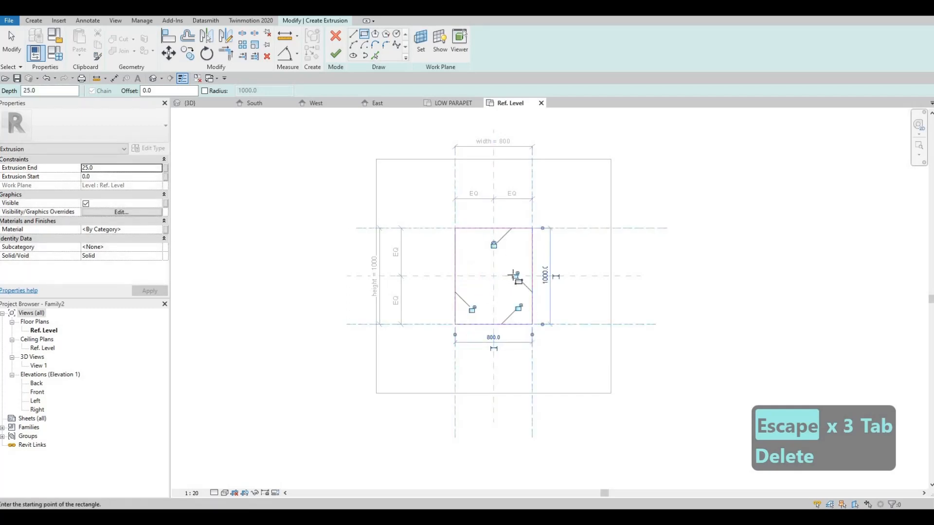
click(518, 308)
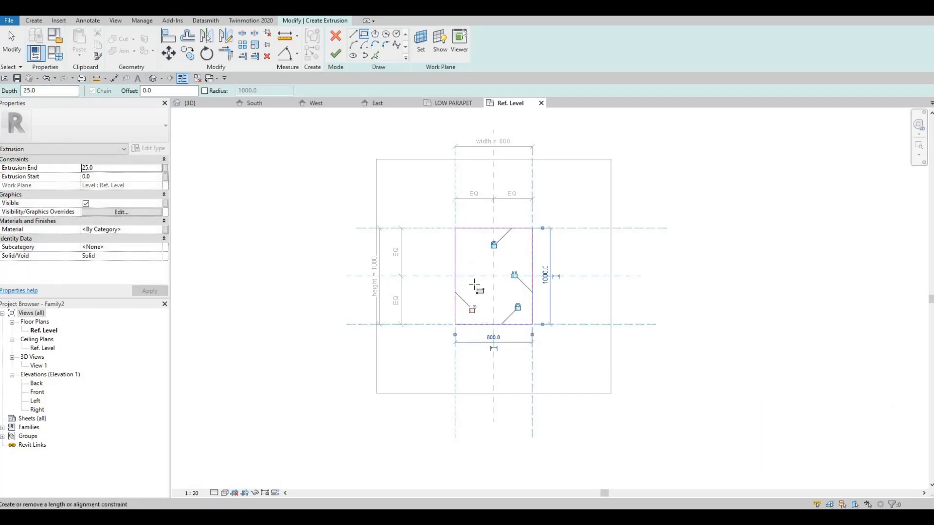
scroll(448, 223, up, 3)
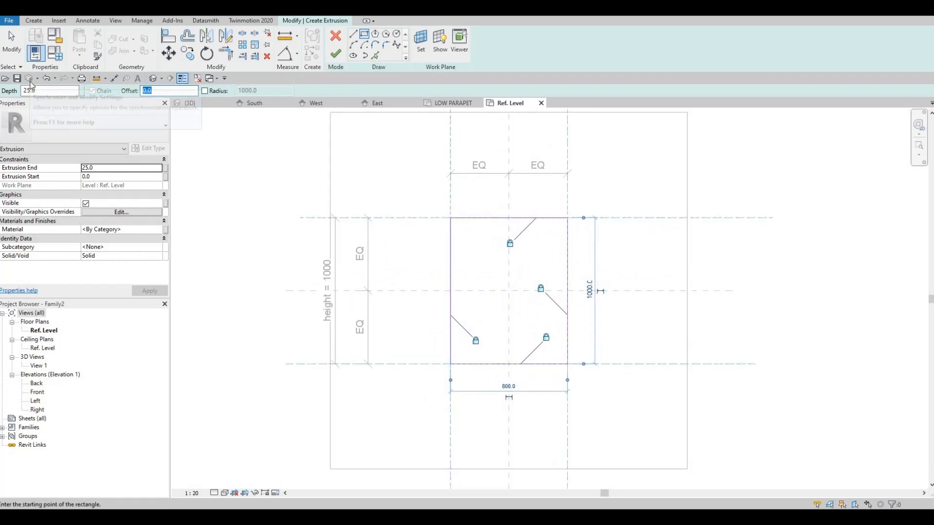
text(50)
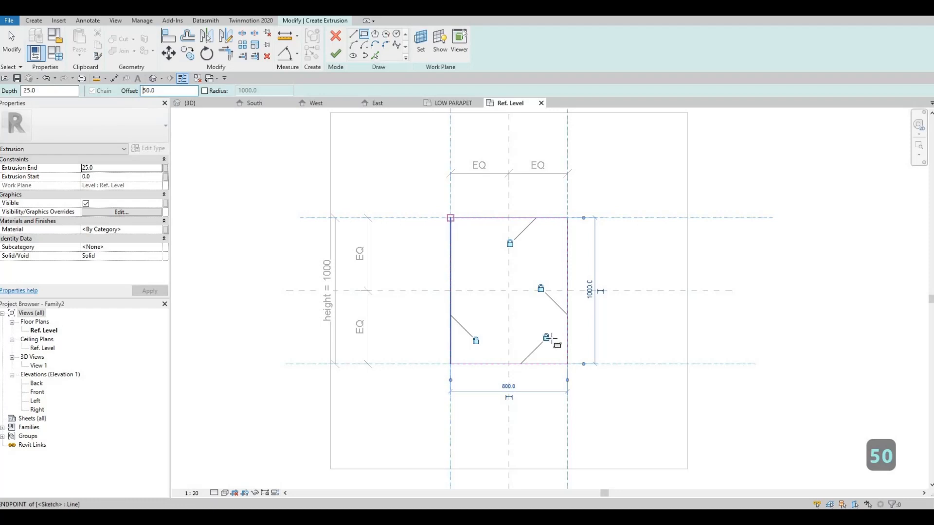
click(451, 218)
key(Escape)
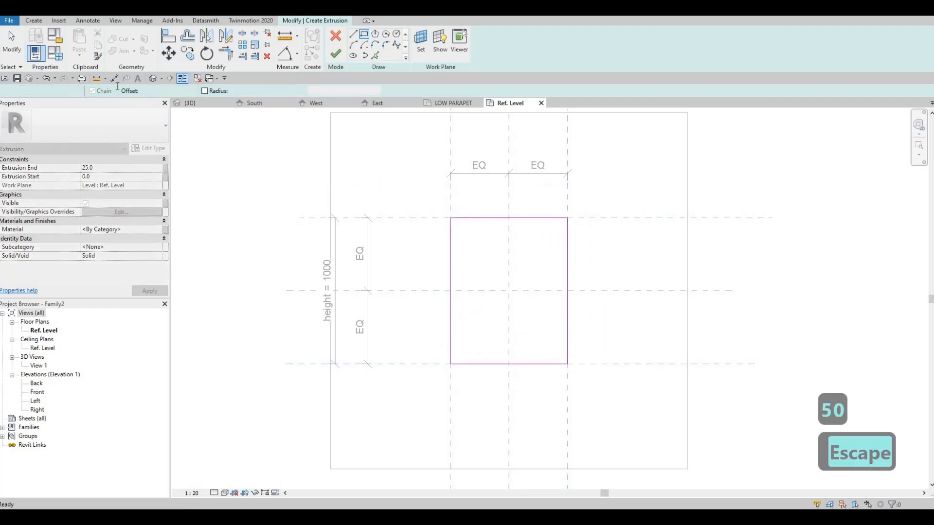
Sketch a second rectangle offset 25 mm inward from the first one to form a frame profile
text(25)
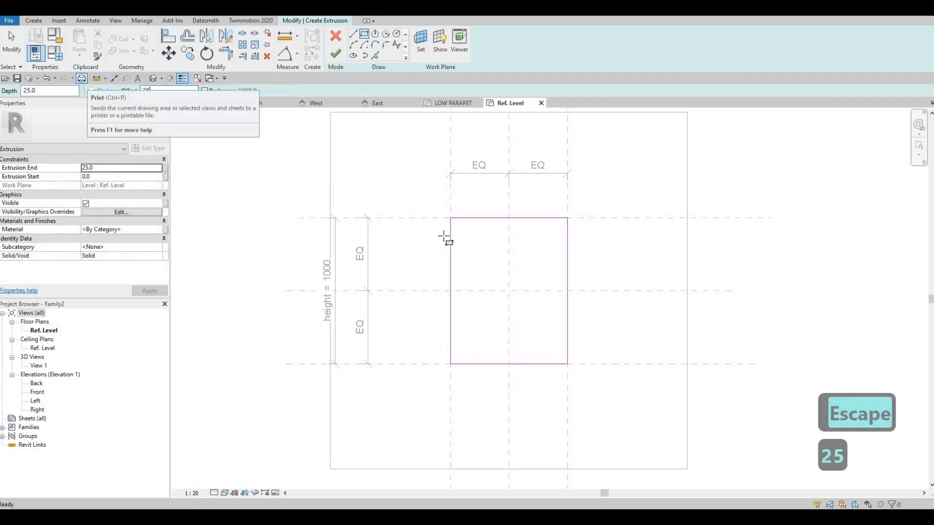
click(450, 218)
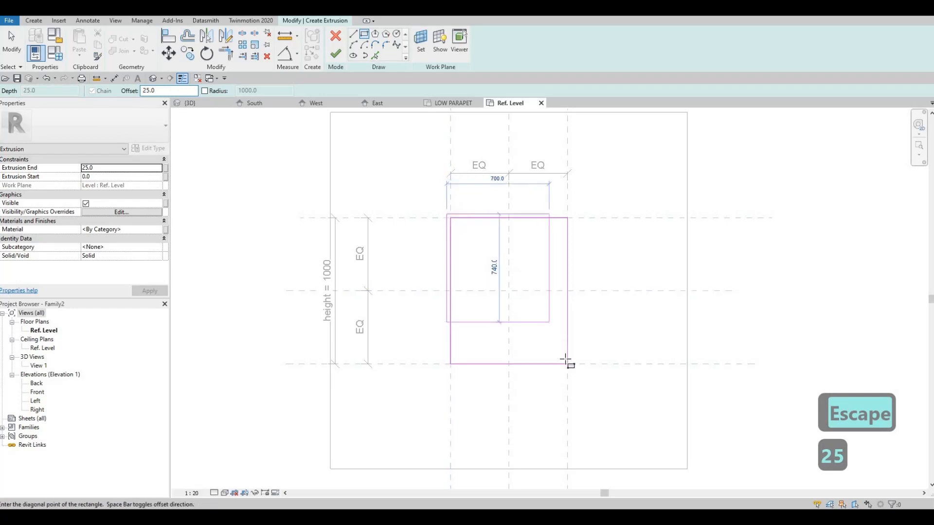
key(space)
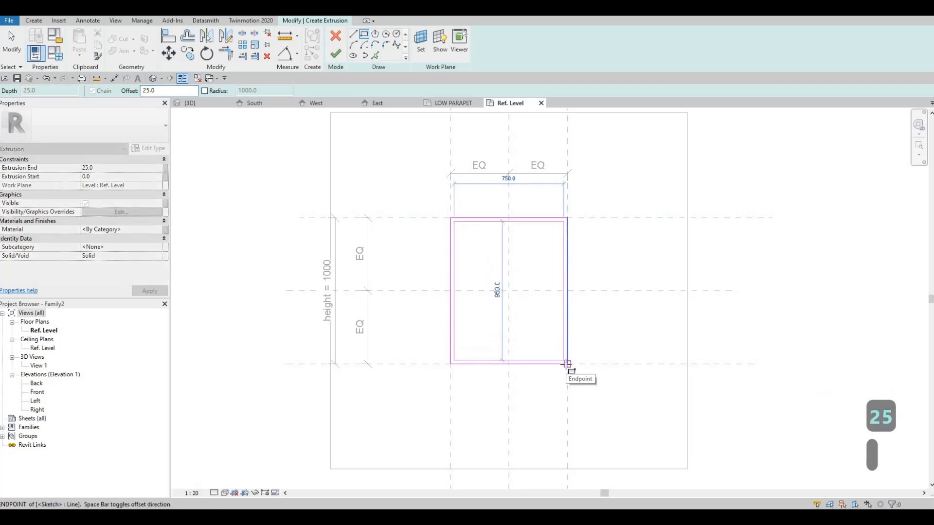
click(566, 362)
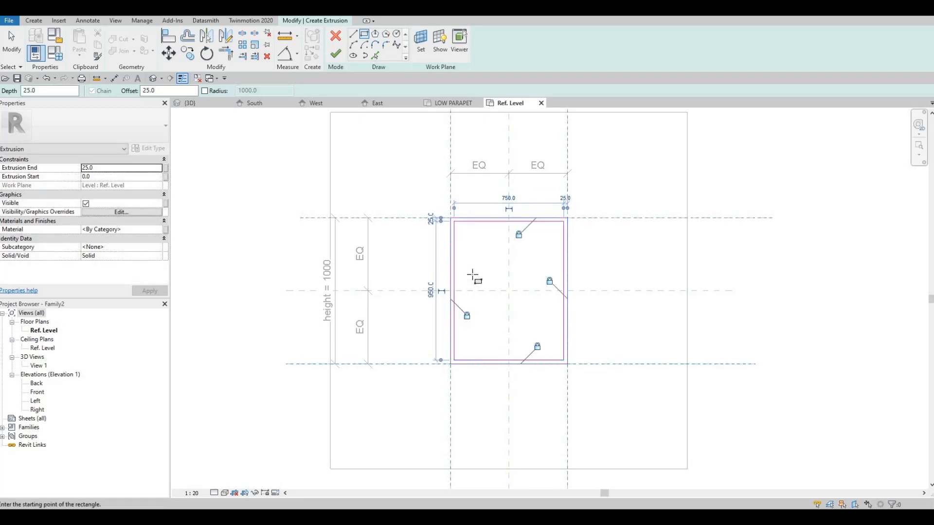
scroll(473, 271, up, 2)
scroll(424, 247, down, 3)
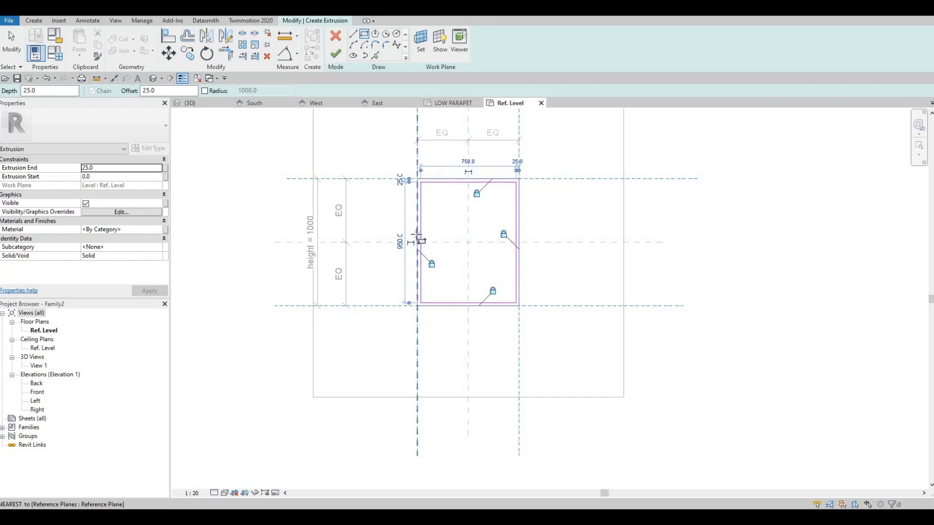
Assign the Aluminum 5005 material from the AEC metal library to the extrusion and finish the sketch
click(160, 231)
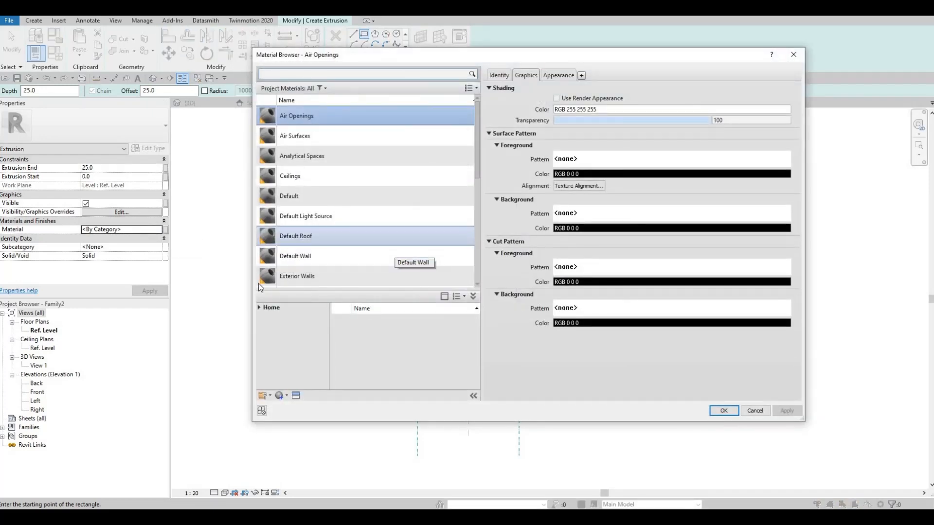
click(259, 308)
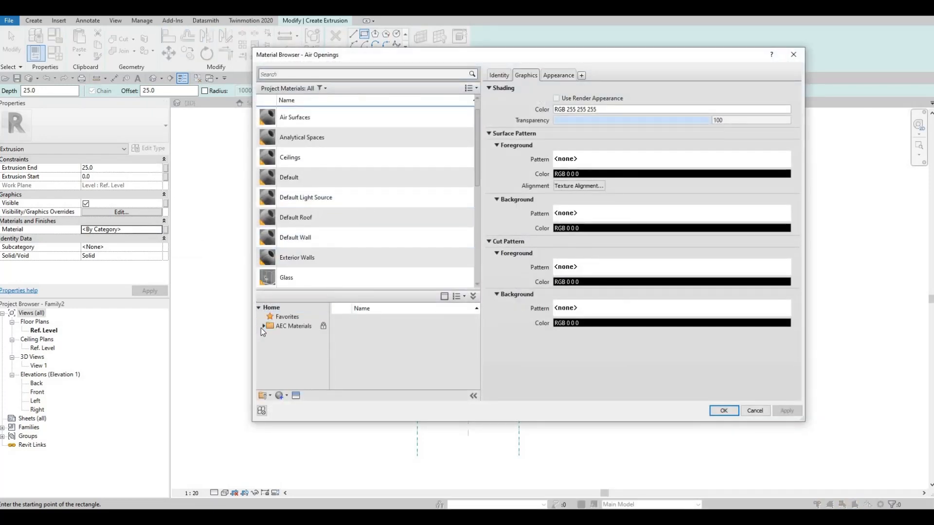
click(264, 326)
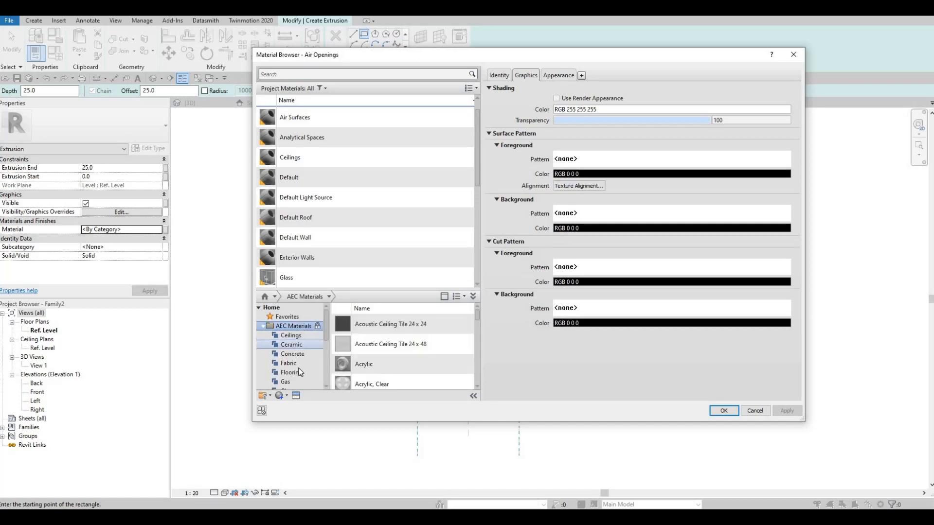
scroll(292, 373, down, 3)
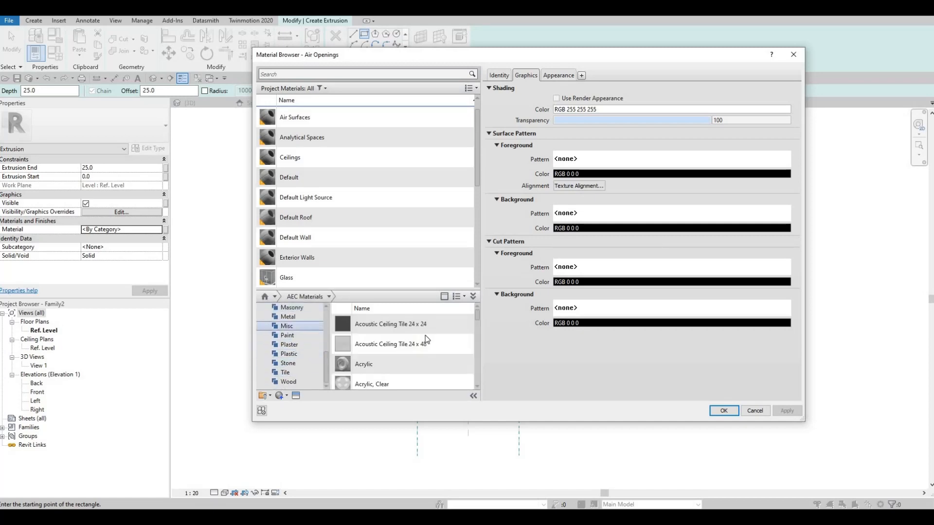
click(287, 316)
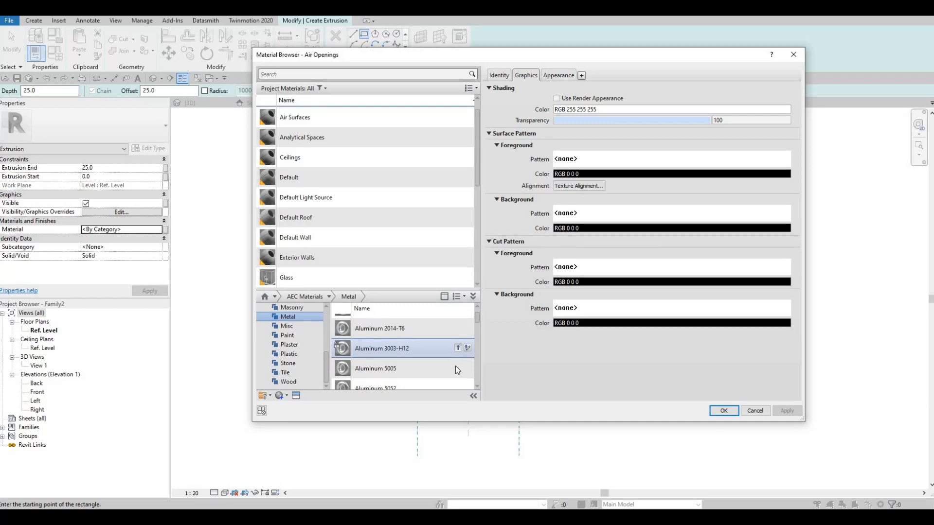
scroll(455, 366, down, 2)
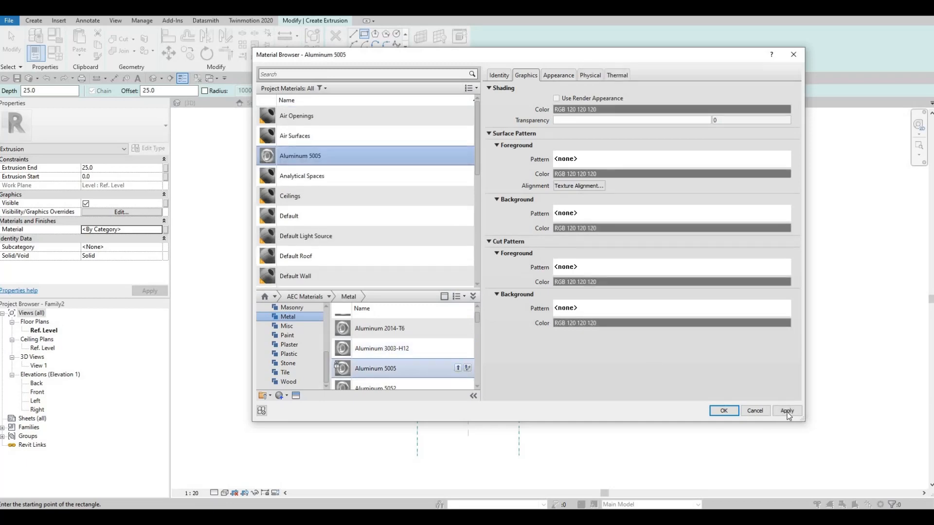
click(787, 412)
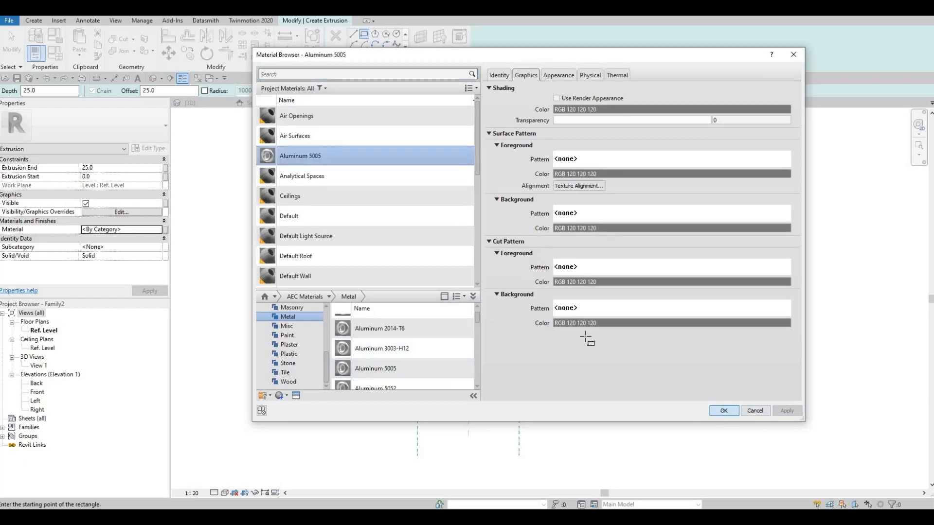
key(Return)
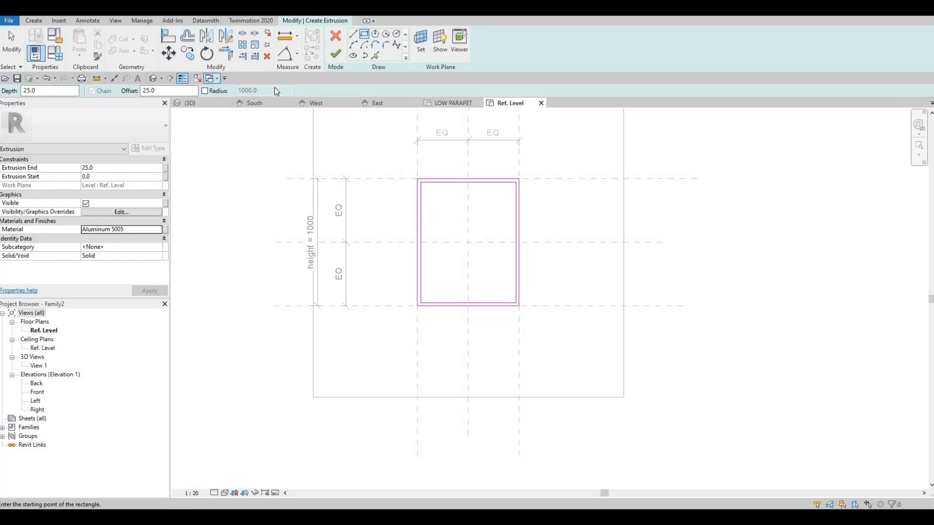
click(335, 53)
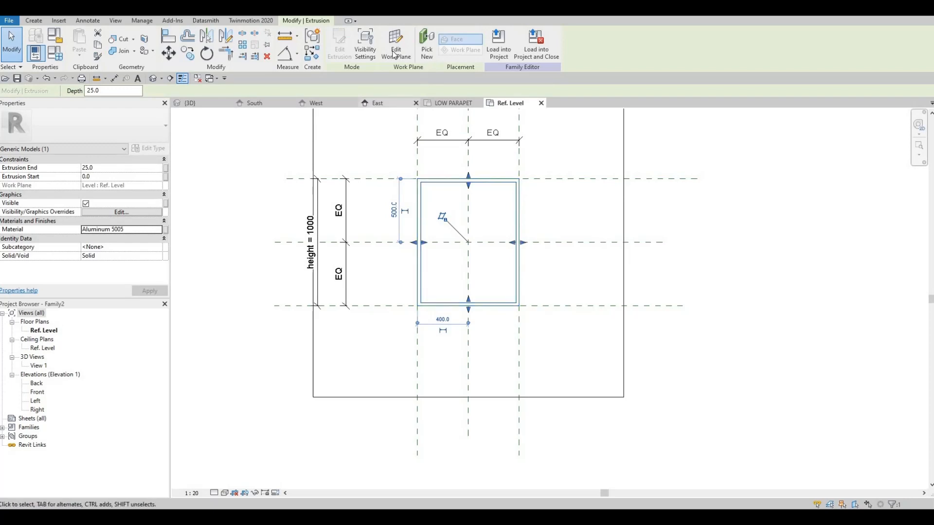
Edit the frame extrusion's sketch and dimension the left side's thickness between its outer and inner lines
click(340, 44)
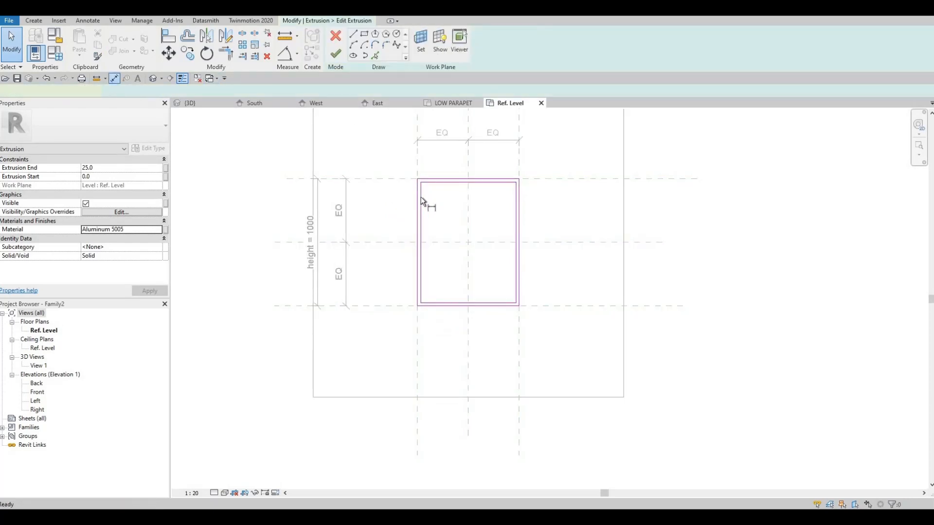
key(d)
key(i)
middle_drag(456, 161, 446, 226)
click(445, 171)
click(461, 246)
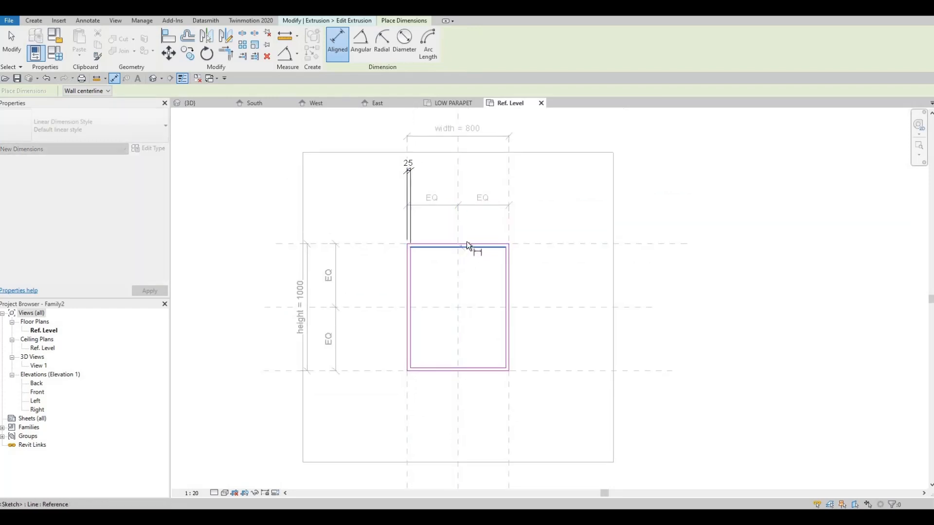
click(570, 242)
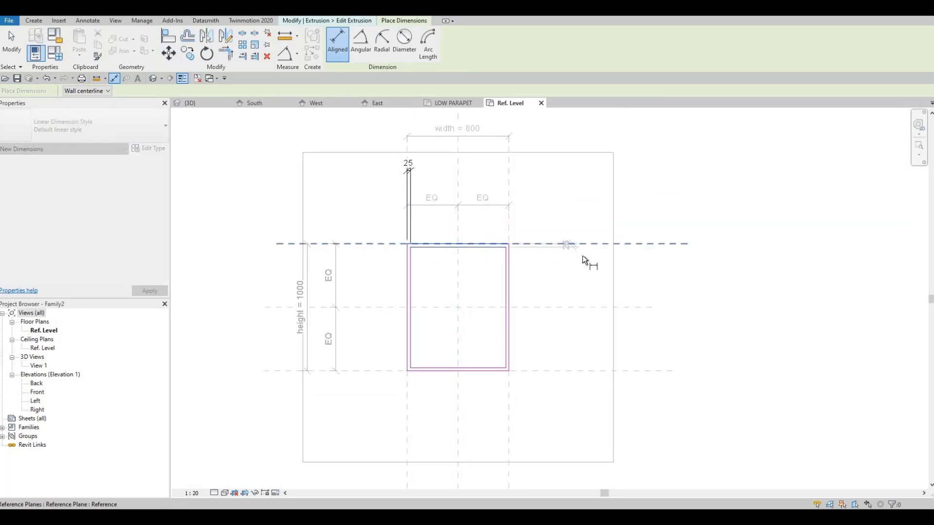
click(580, 254)
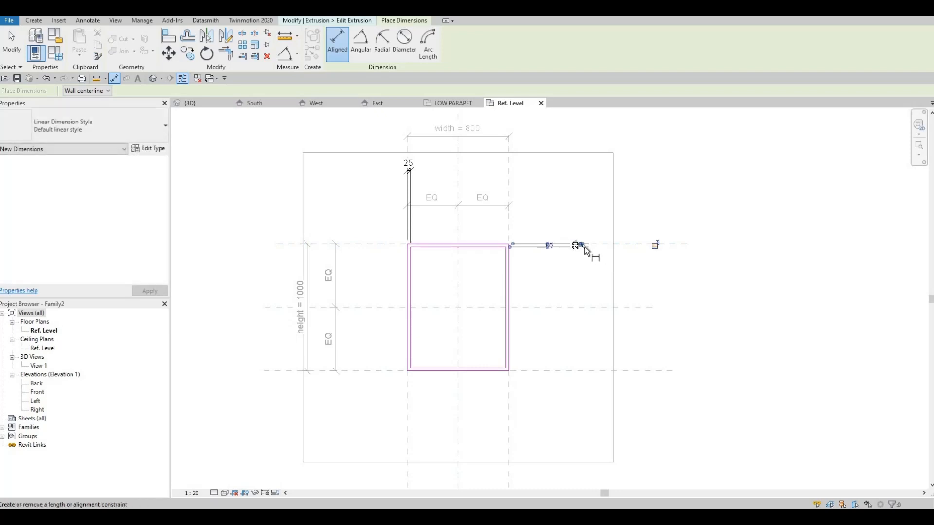
scroll(586, 249, up, 2)
key(Escape)
key(Escape)
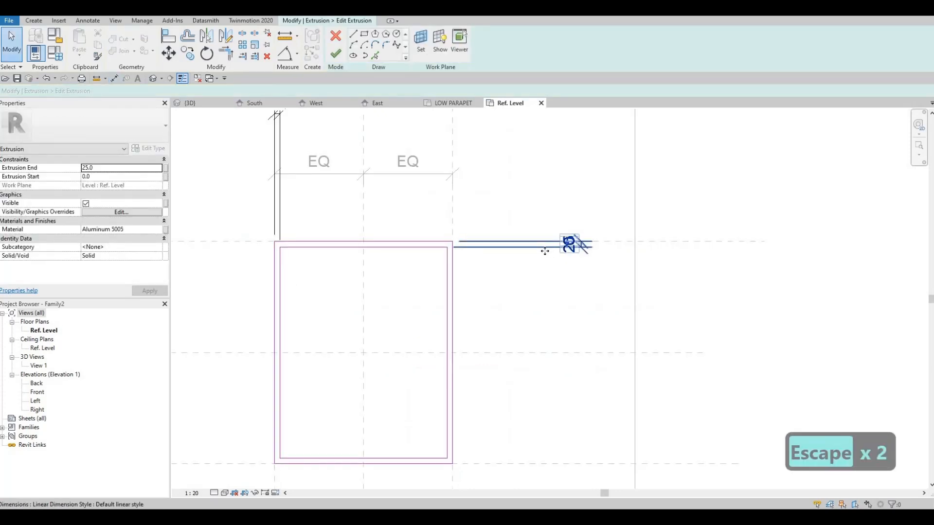
click(543, 248)
key(Delete)
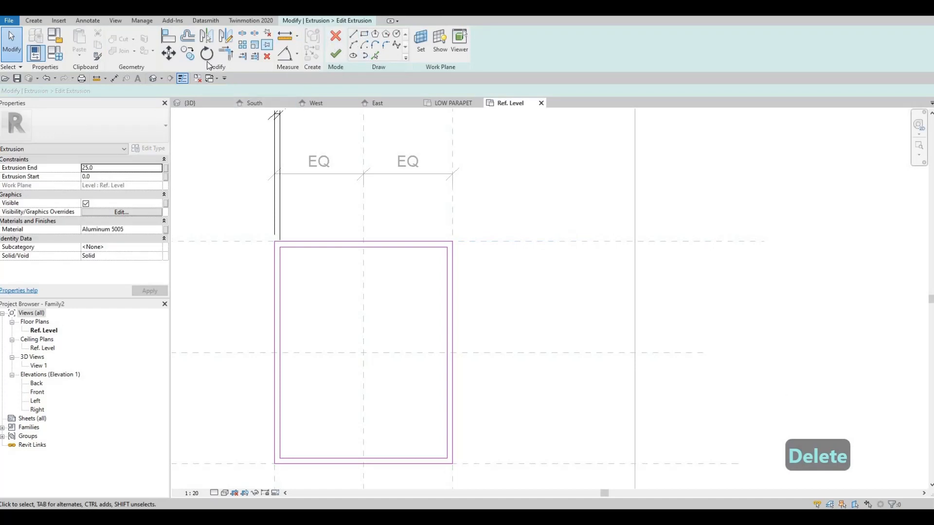
Dimension the top side between its outer and inner sketch lines and lock the top and left thickness dimensions at 25 mm
click(382, 240)
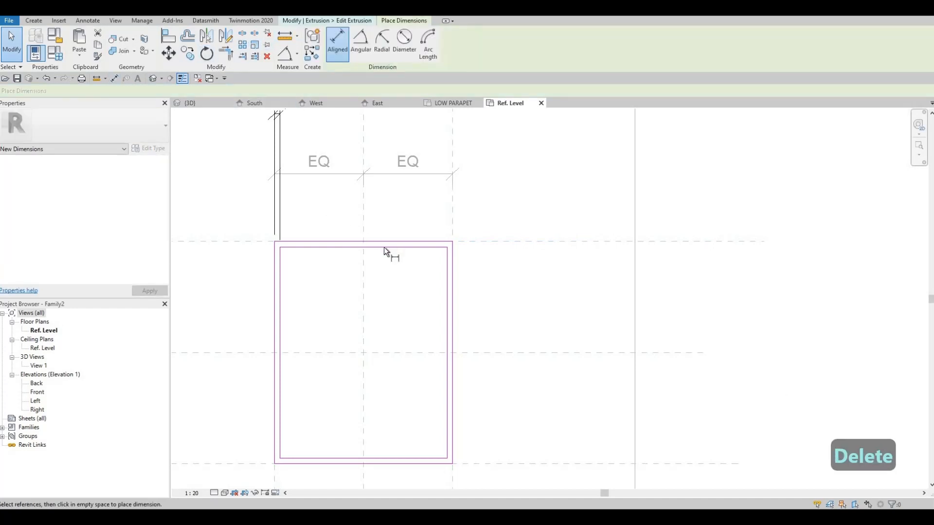
click(384, 247)
click(674, 257)
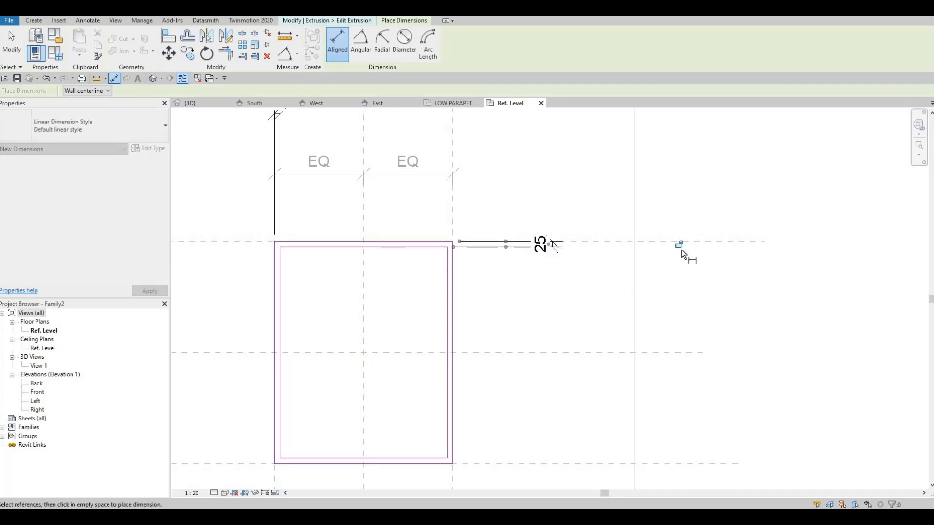
middle_drag(298, 177, 341, 288)
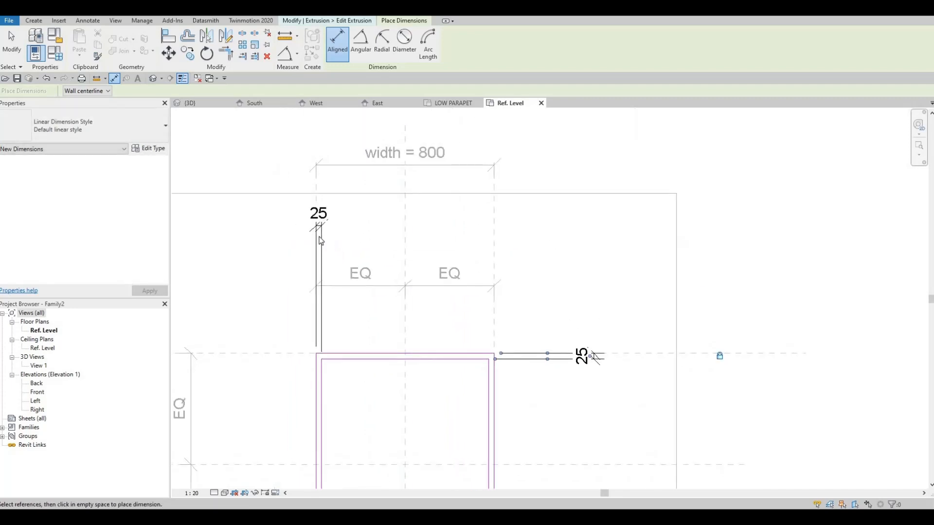
key(Escape)
key(Escape)
click(319, 363)
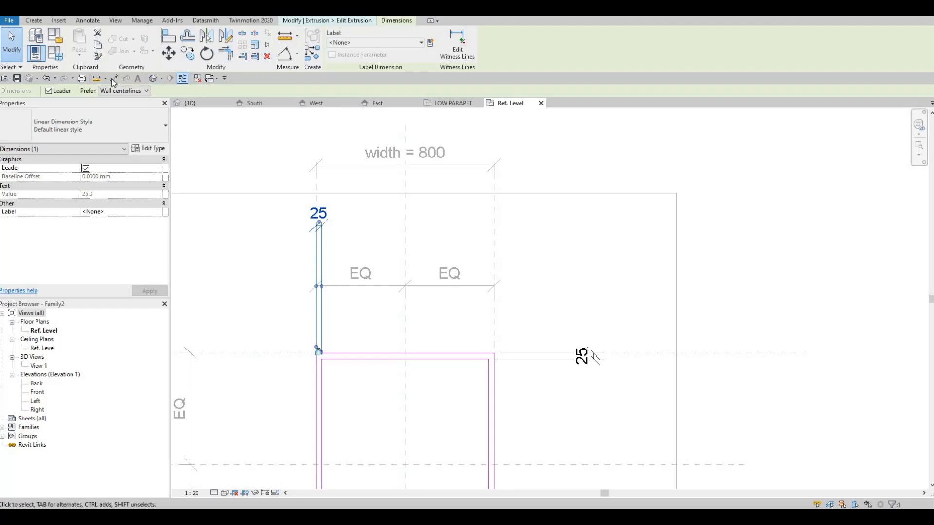
Dimension the right side between its inner and outer sketch lines and lock that thickness at 25 mm
scroll(460, 301, down, 1)
middle_drag(475, 322, 473, 189)
click(477, 340)
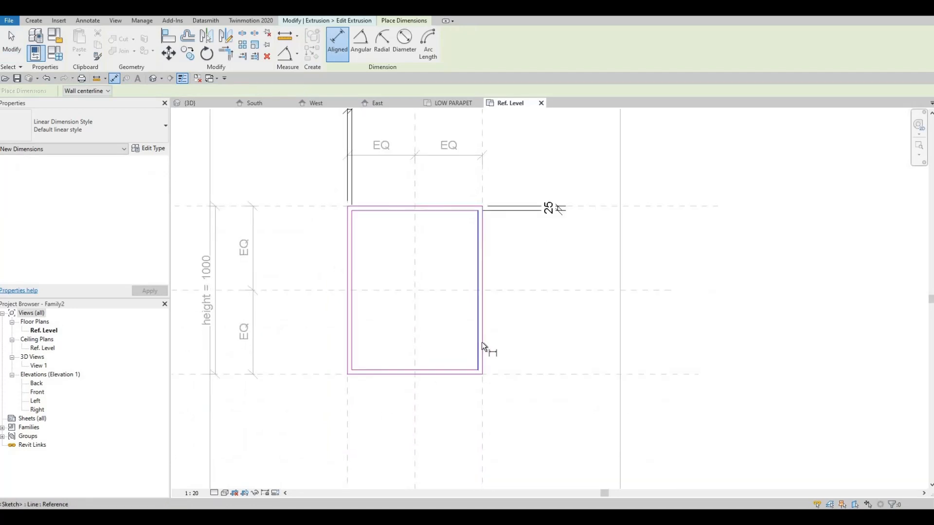
click(492, 373)
click(480, 421)
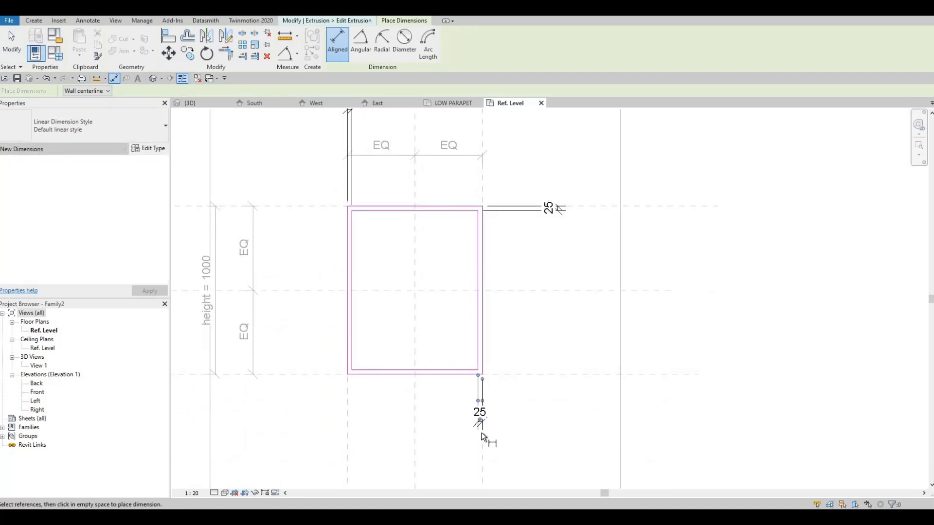
middle_drag(491, 431, 494, 355)
click(484, 440)
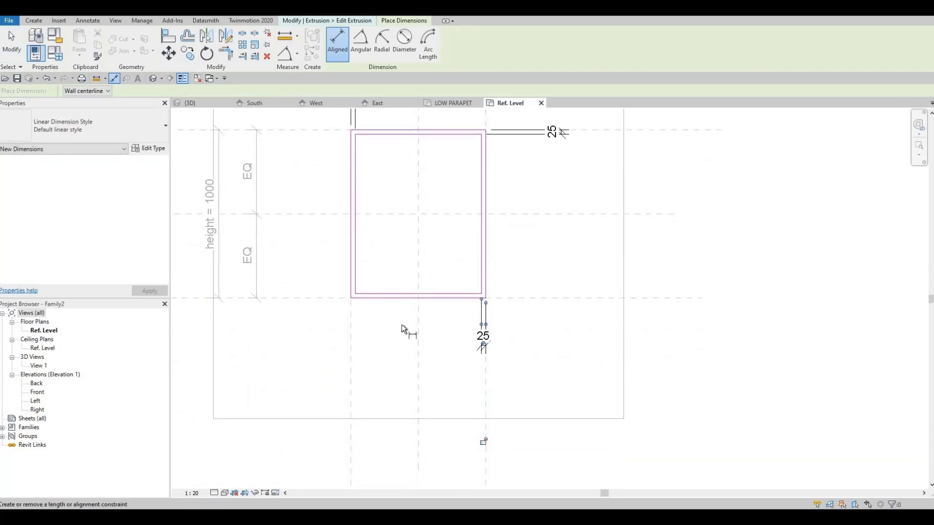
Dimension the bottom side between its inner and outer sketch lines, lock it at 25 mm, and finish the extrusion sketch
click(387, 294)
click(384, 299)
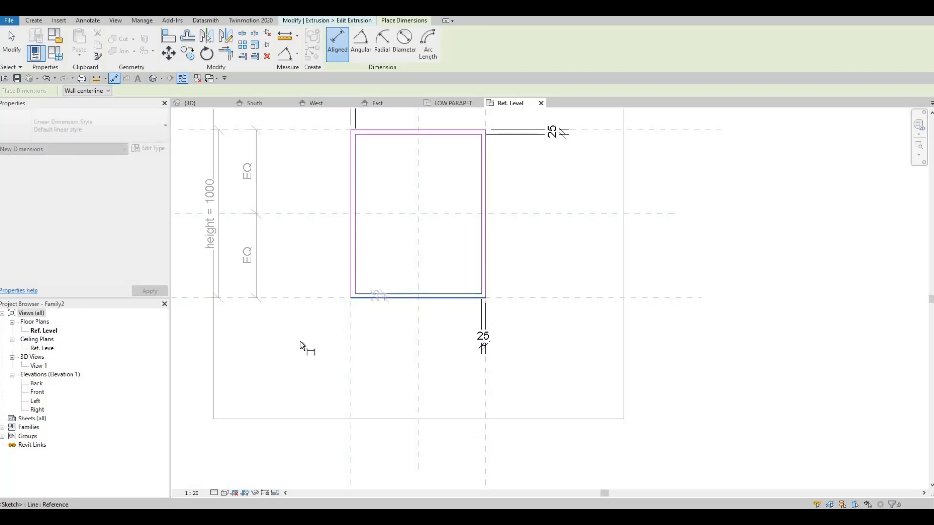
click(296, 341)
click(390, 299)
scroll(416, 335, down, 3)
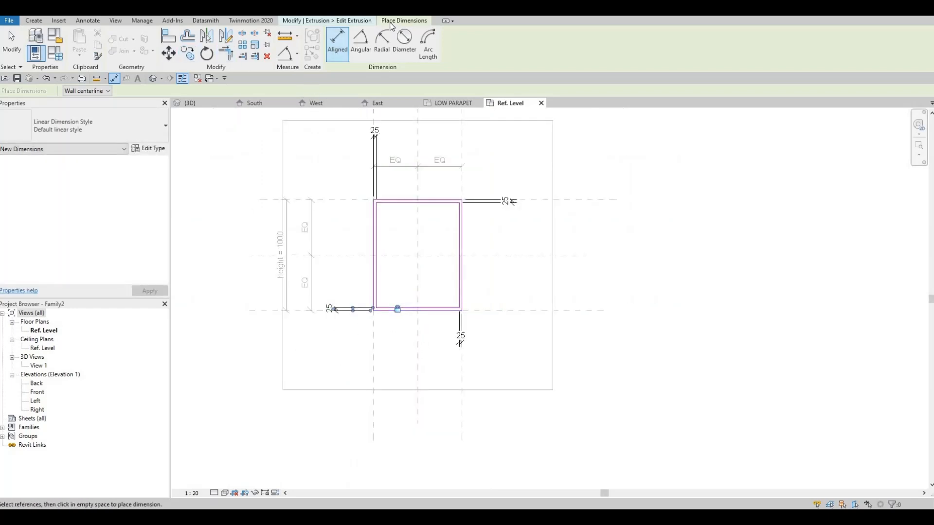
key(Escape)
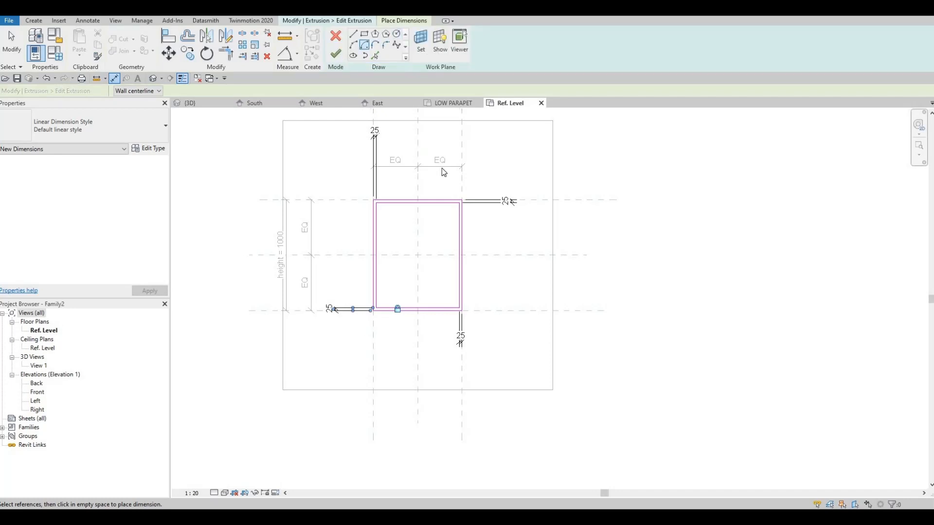
click(336, 54)
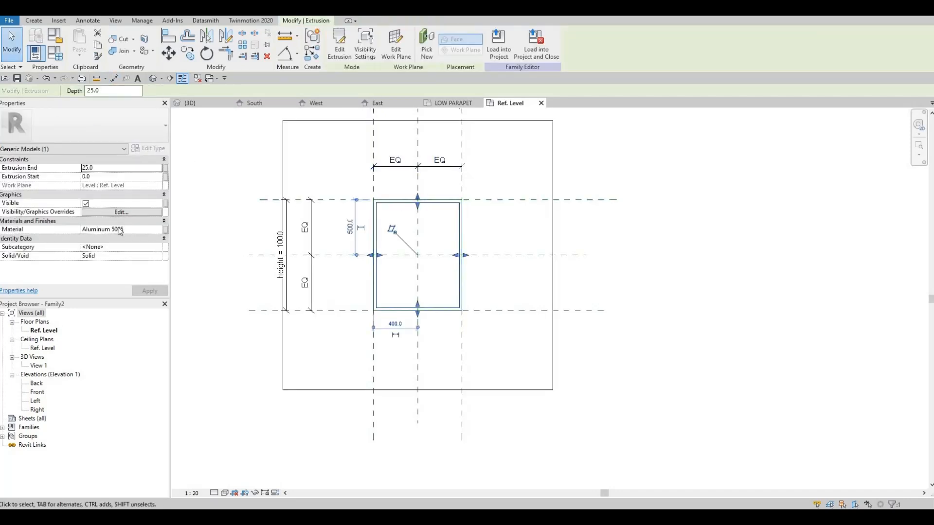
Set the family's width parameter to 1200 mm in Family Types to test how the frame flexes
click(61, 57)
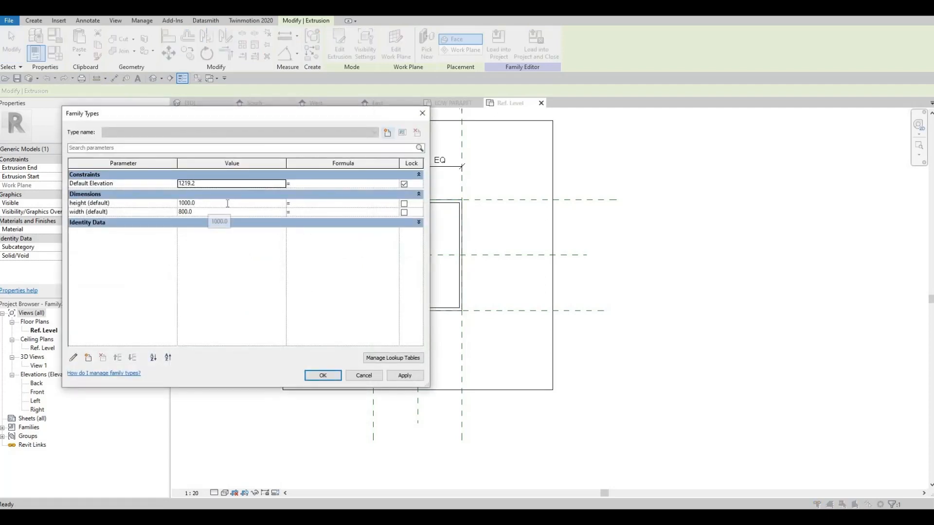
click(227, 204)
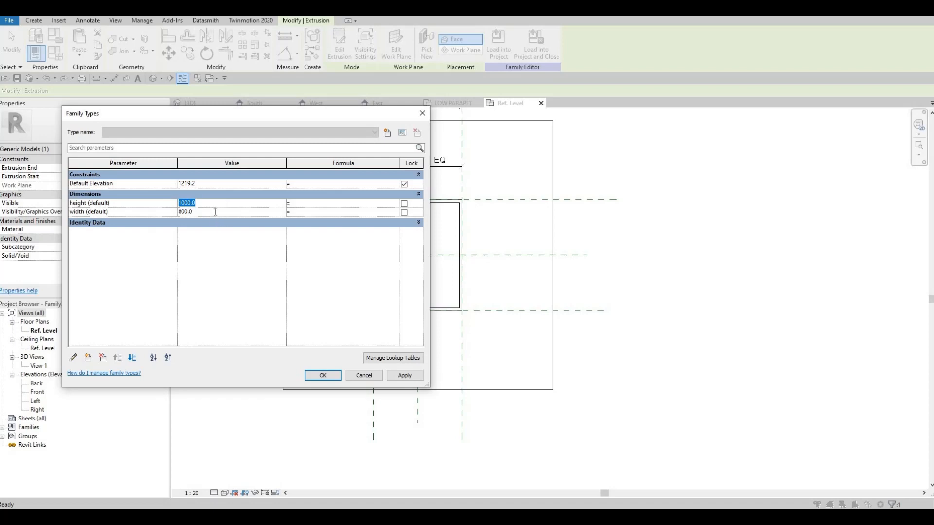
click(216, 212)
text(1200)
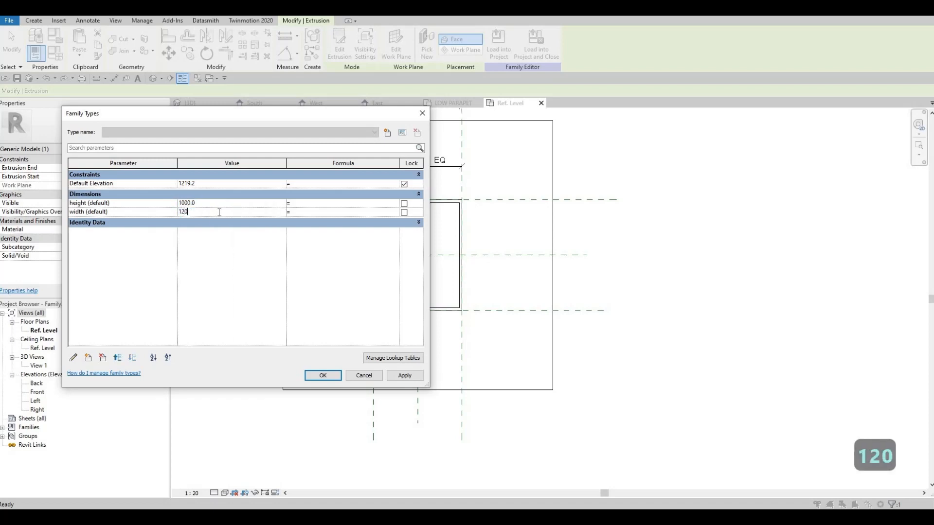
click(334, 376)
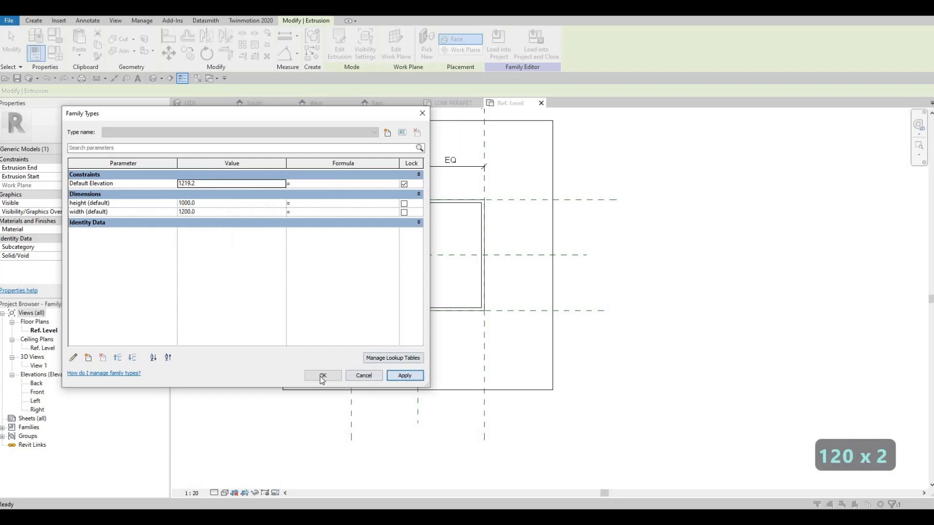
click(459, 217)
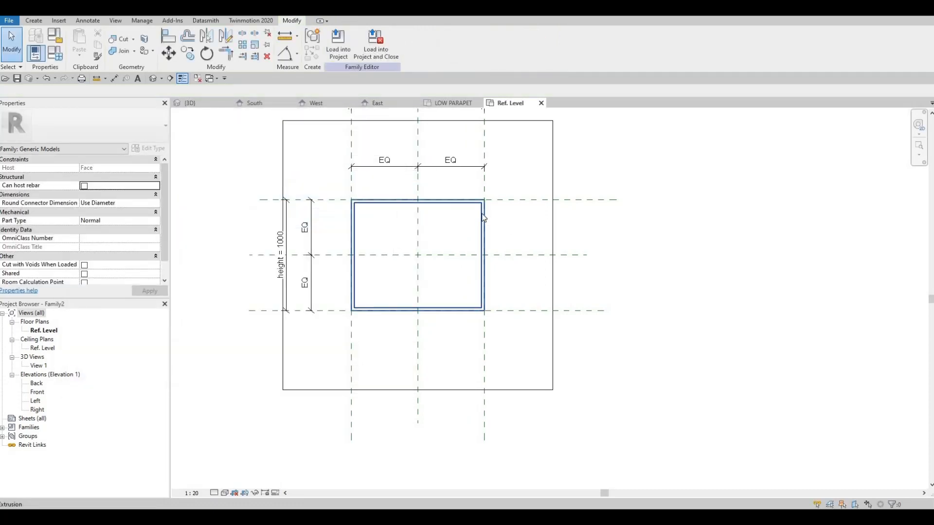
scroll(483, 225, up, 5)
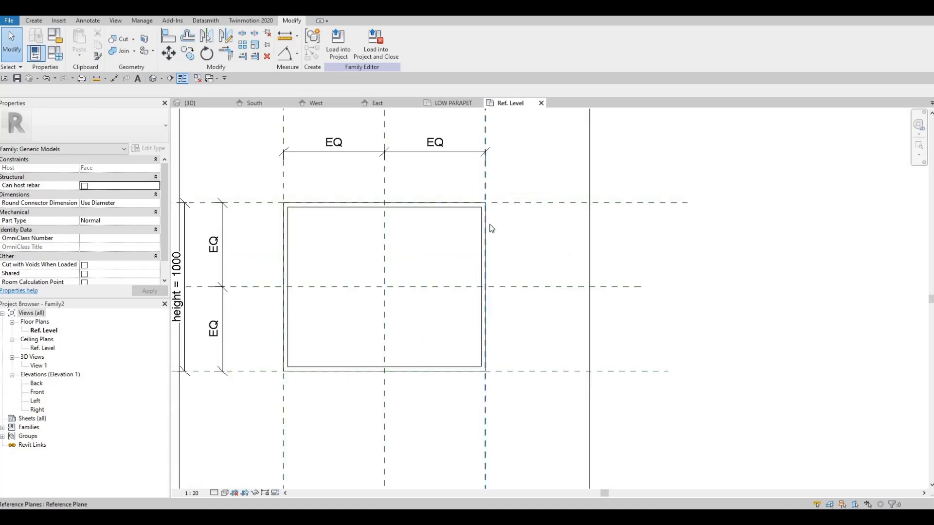
scroll(421, 226, down, 5)
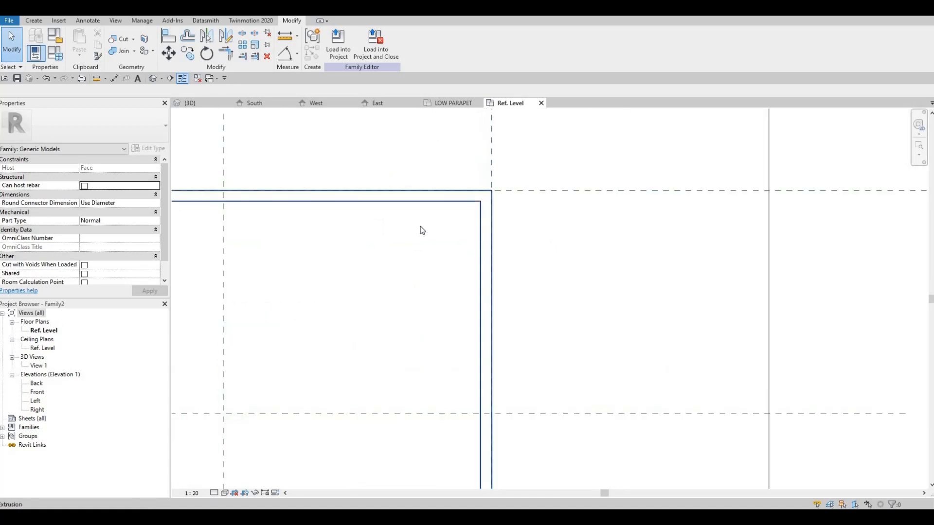
key(Escape)
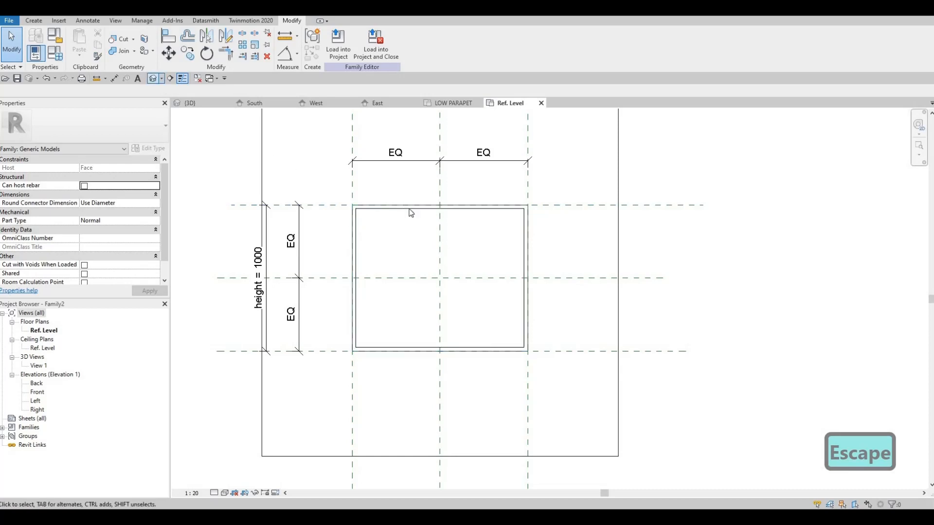
Examine the frame on its host block in the default 3D view and in the Left elevation
click(153, 79)
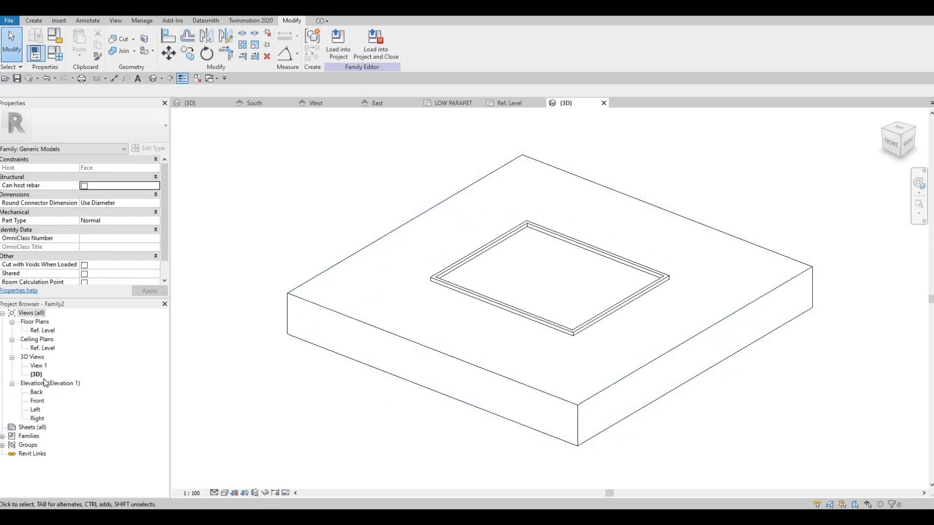
click(37, 400)
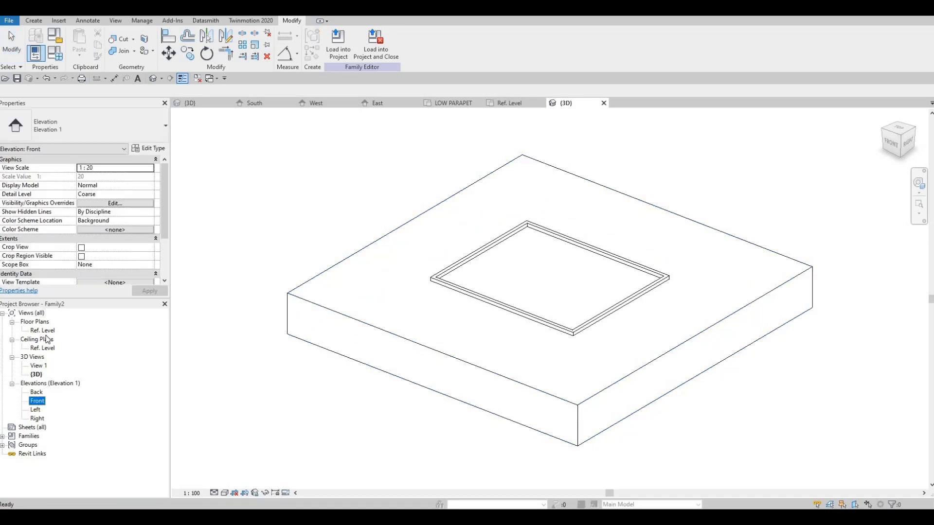
double_click(36, 410)
scroll(447, 370, up, 2)
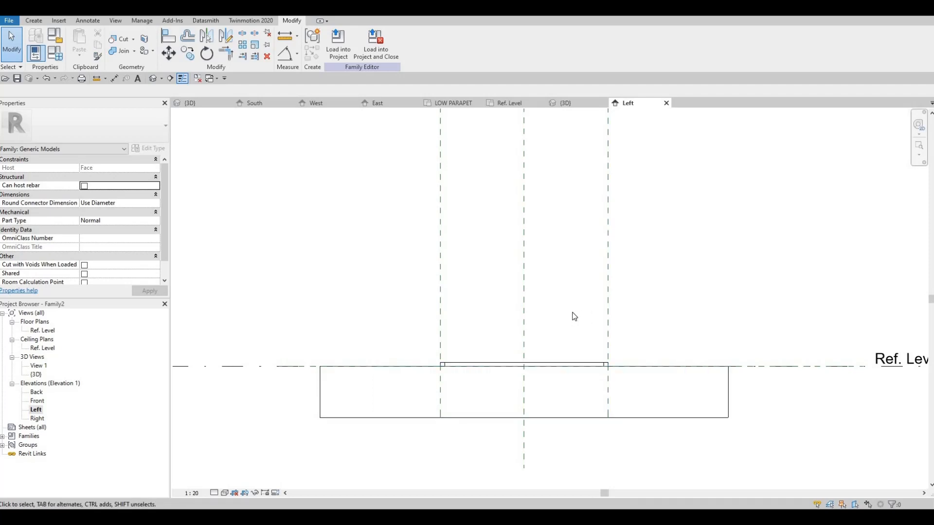
scroll(574, 317, down, 3)
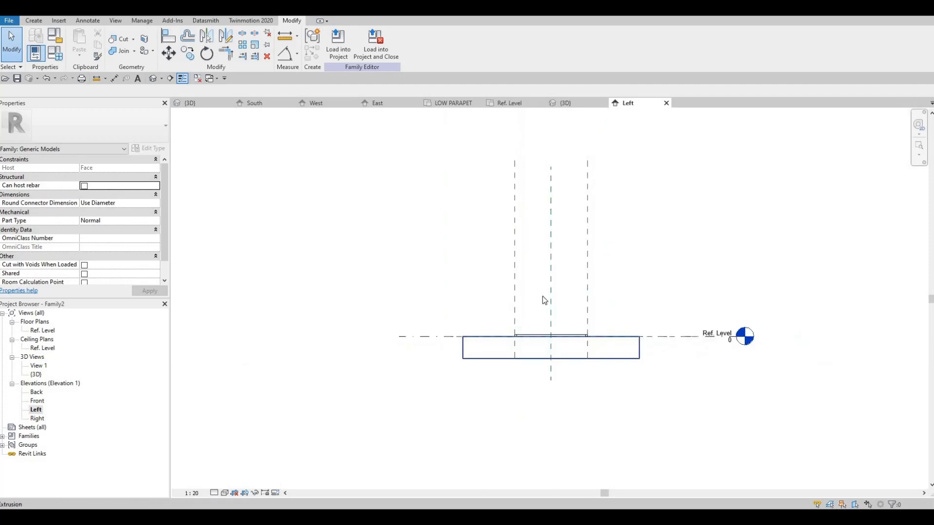
scroll(521, 336, up, 2)
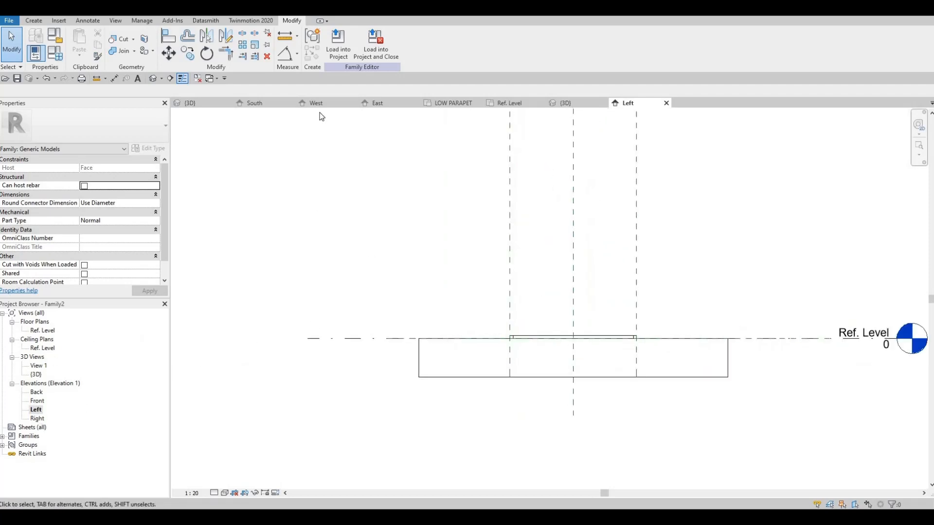
Compare the family's orbited 3D view with the Left elevation to check how the frame sits on the host face
click(208, 104)
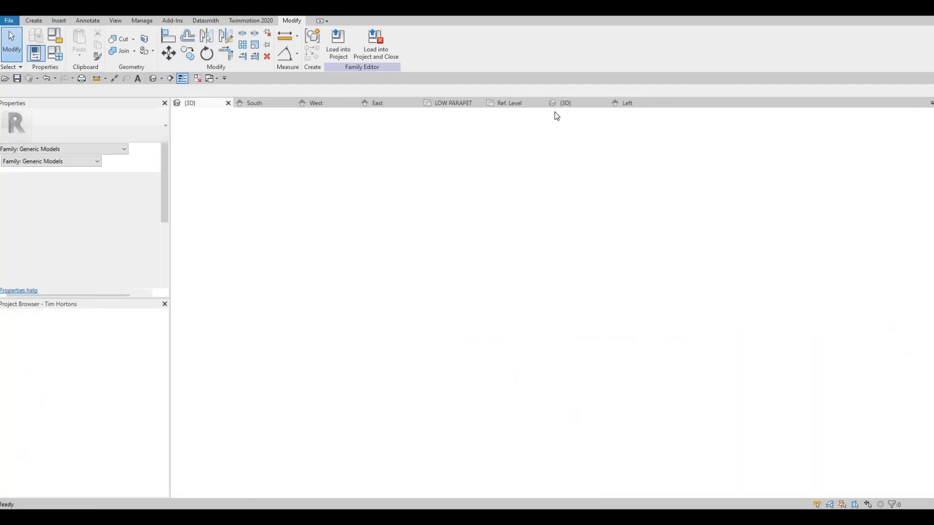
click(587, 105)
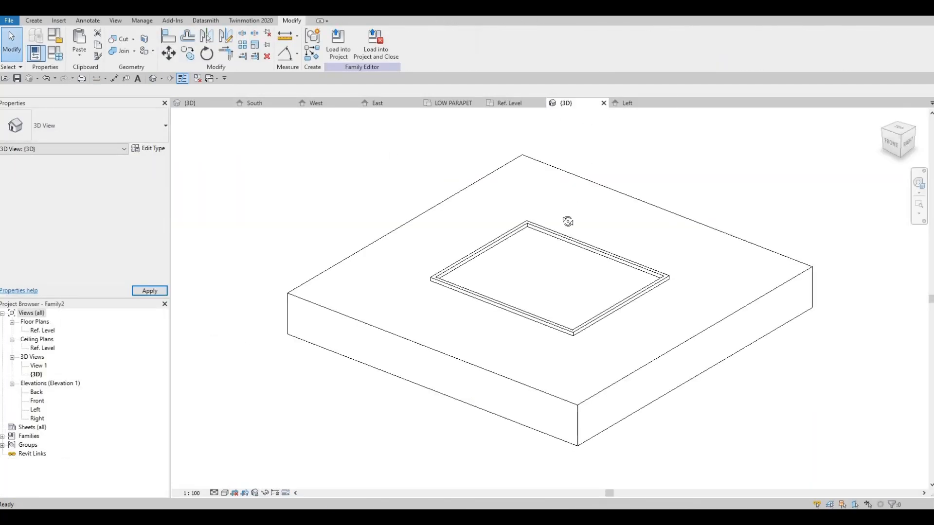
shift+middle_drag(461, 250, 629, 104)
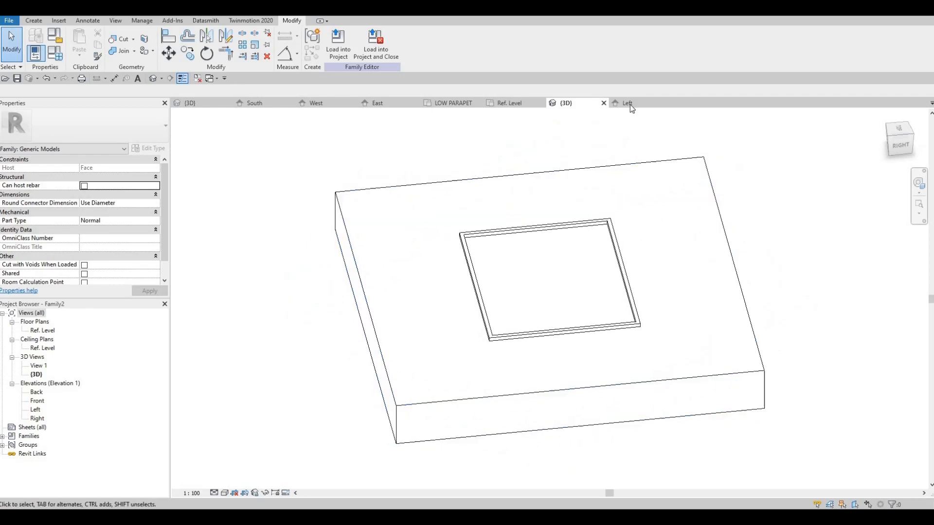
click(629, 104)
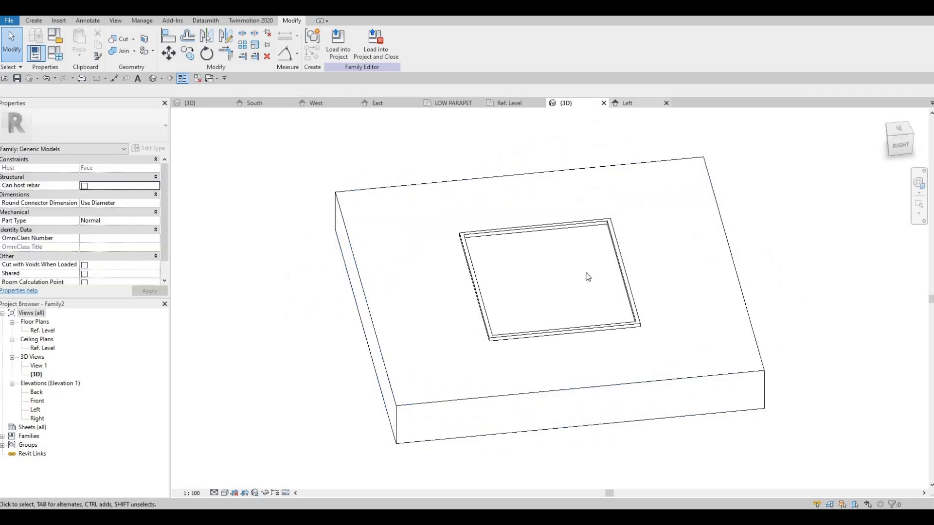
scroll(569, 338, down, 1)
click(553, 332)
middle_drag(553, 331, 511, 318)
scroll(509, 318, up, 1)
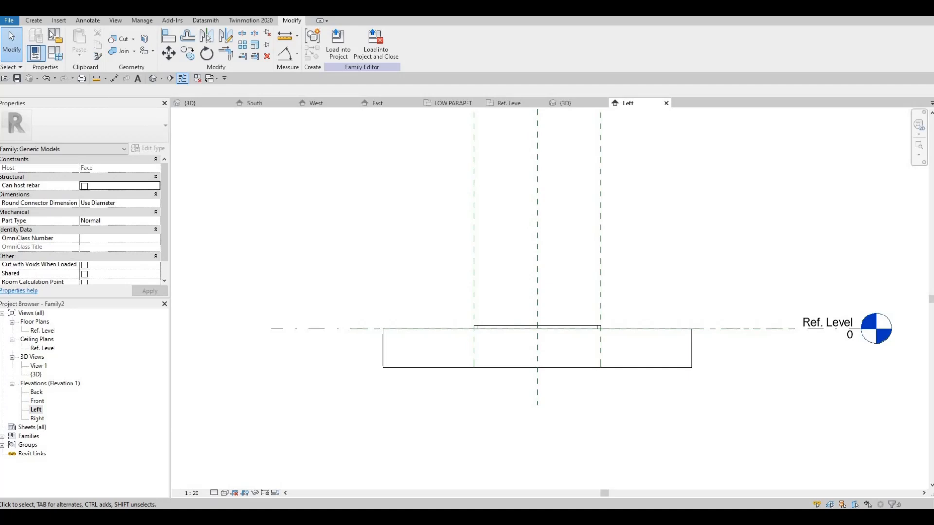
click(509, 328)
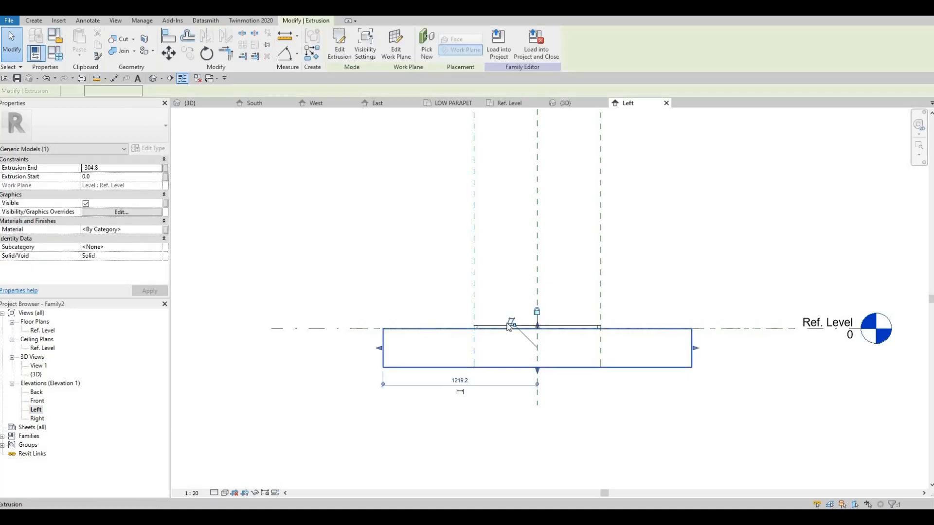
key(Escape)
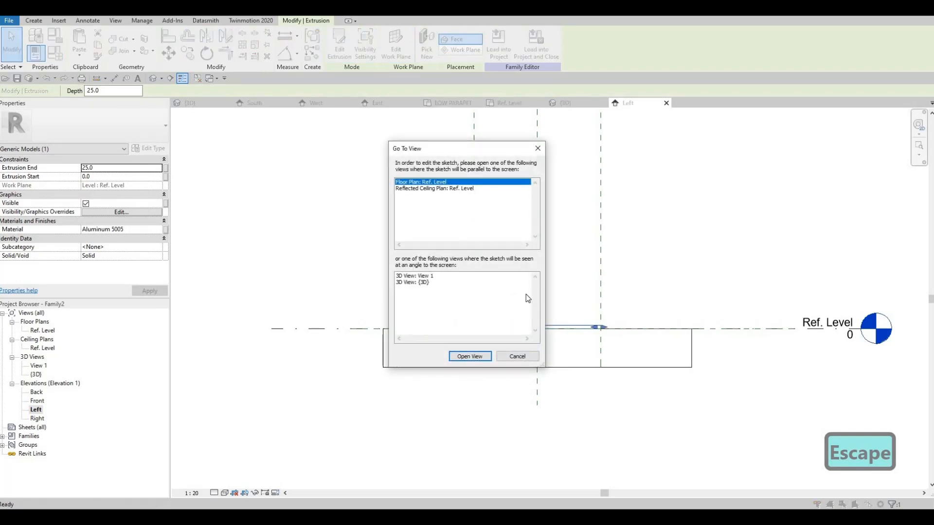
key(Escape)
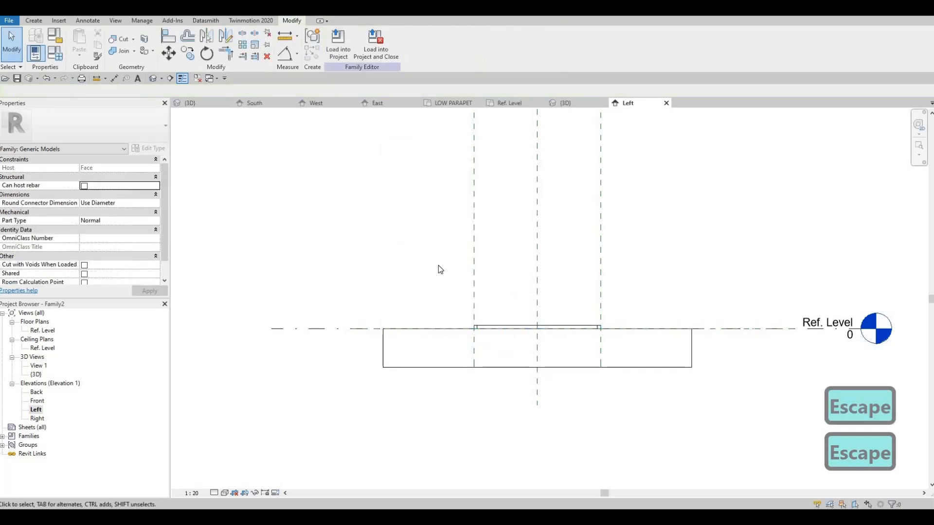
Start a new solid extrusion sketch in the Left elevation
click(33, 20)
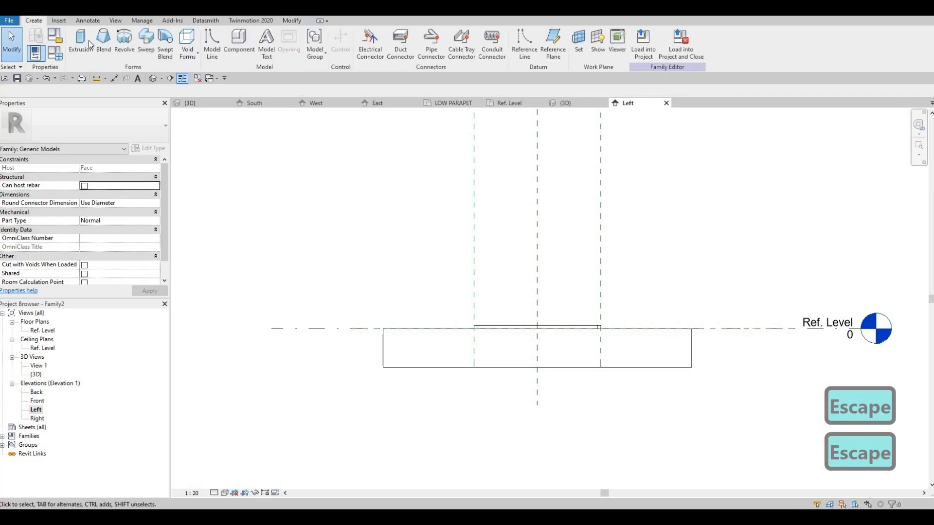
click(81, 43)
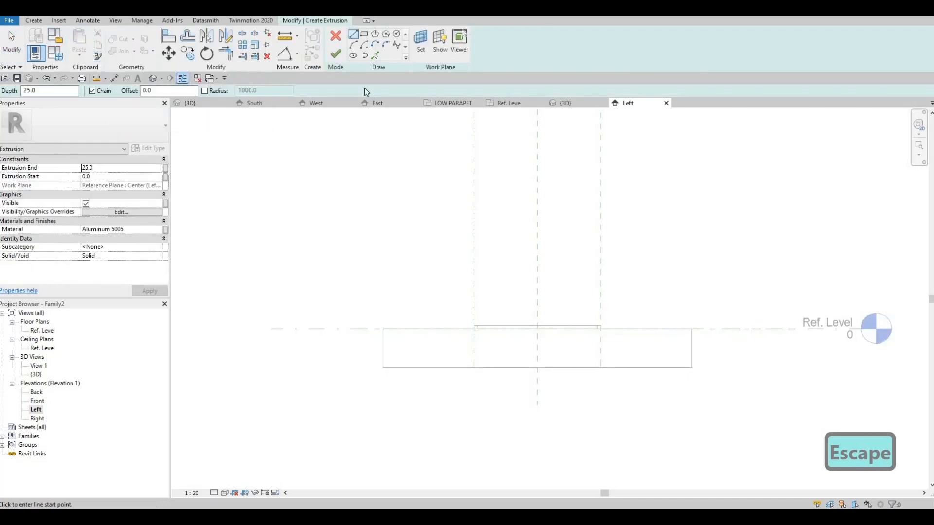
click(365, 36)
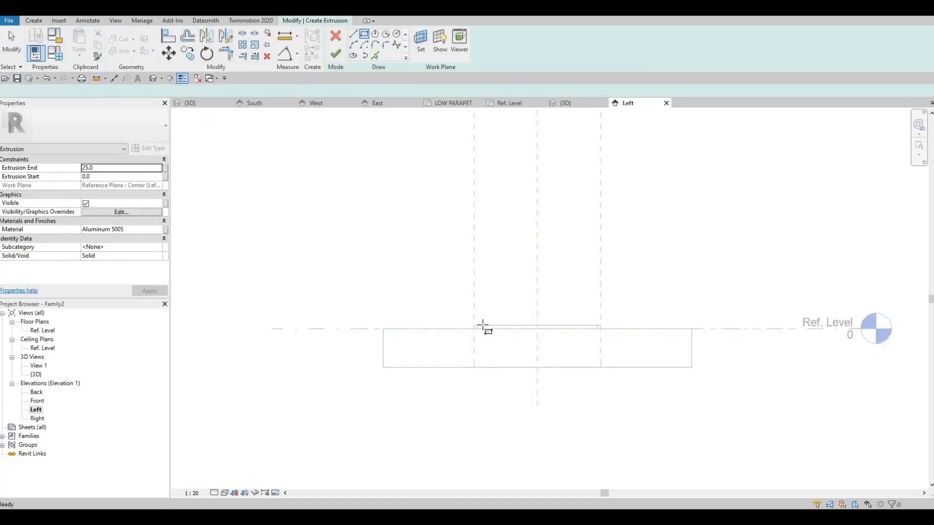
click(484, 325)
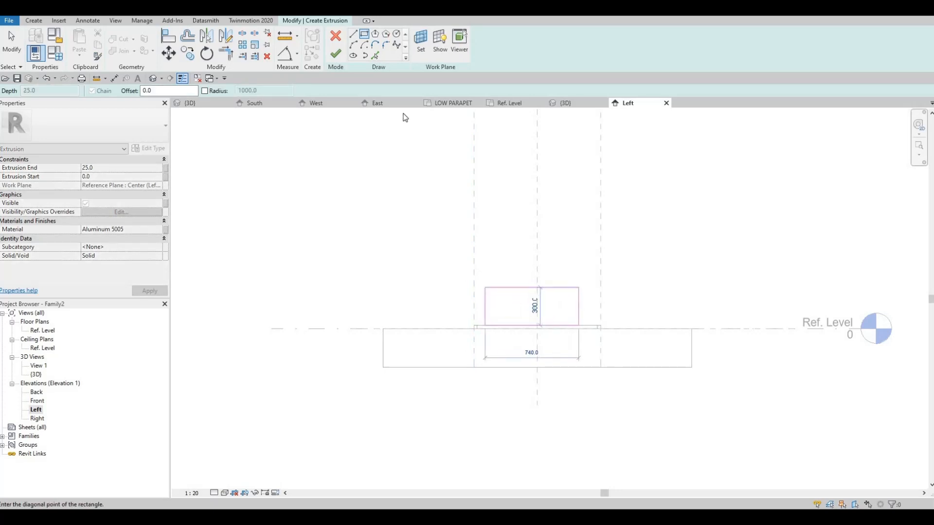
key(Escape)
Sketch a 1200 mm line rising at 15° from the frame's upper corner on the outer reference plane
click(354, 35)
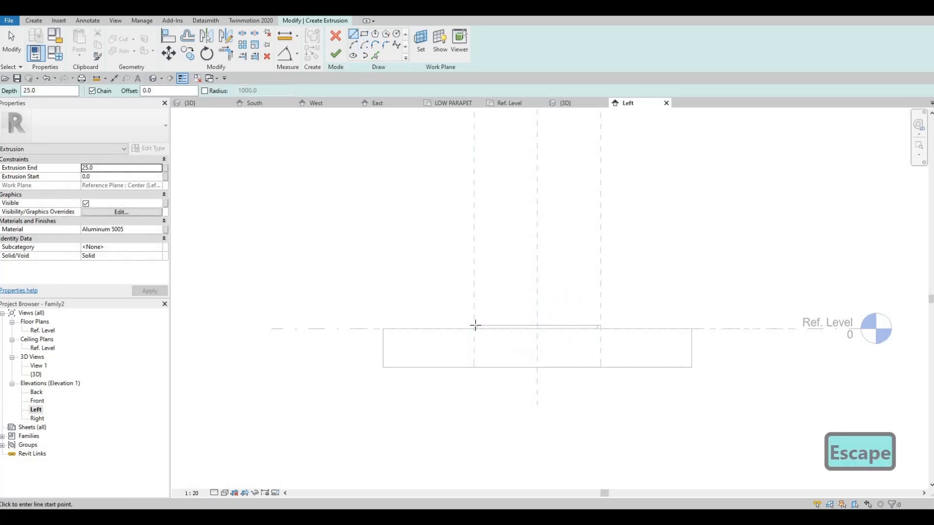
scroll(476, 318, up, 1)
click(473, 326)
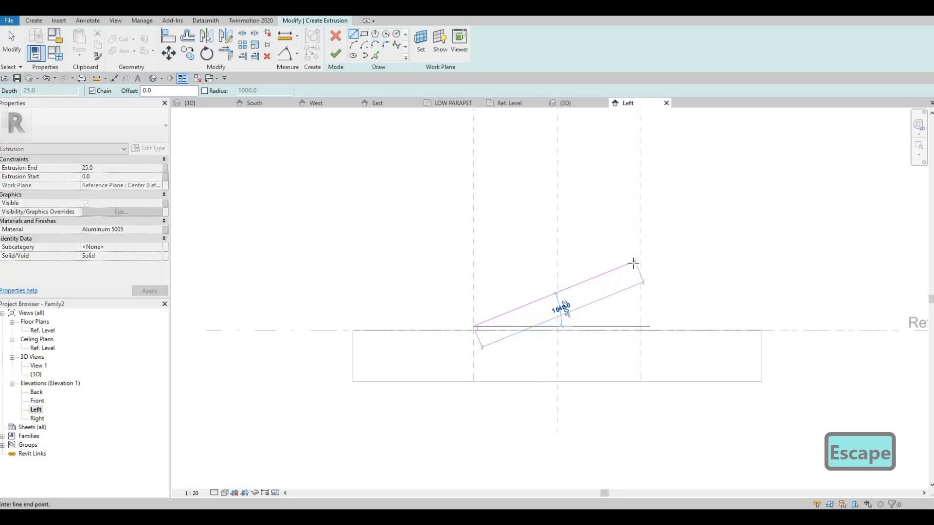
scroll(638, 285, up, 2)
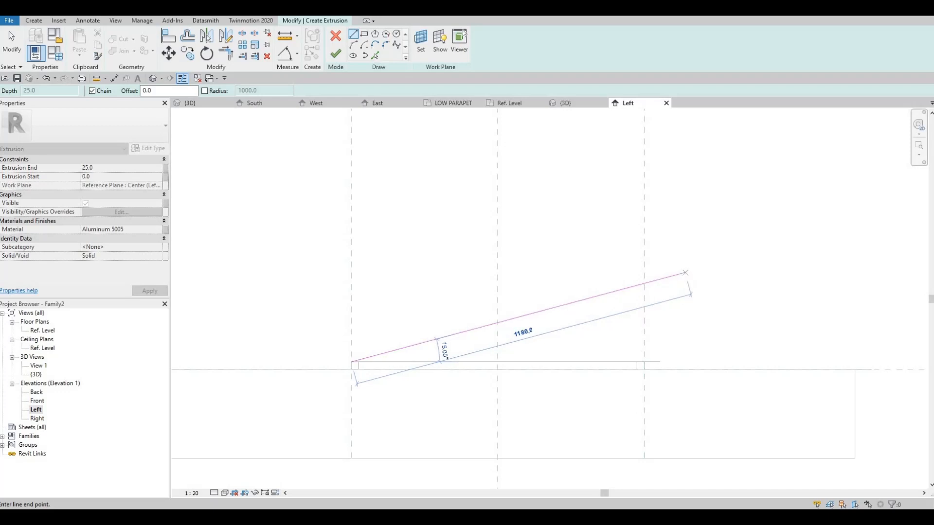
text(1200)
key(Return)
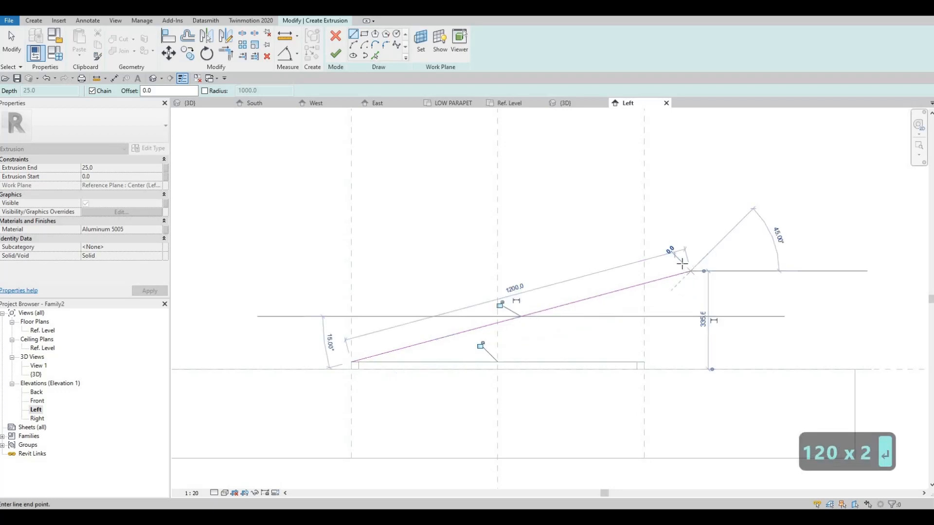
Complete the sloped bar profile with a 25 mm perpendicular end, a parallel upper edge and a vertical closing line at the frame corner
scroll(685, 268, up, 2)
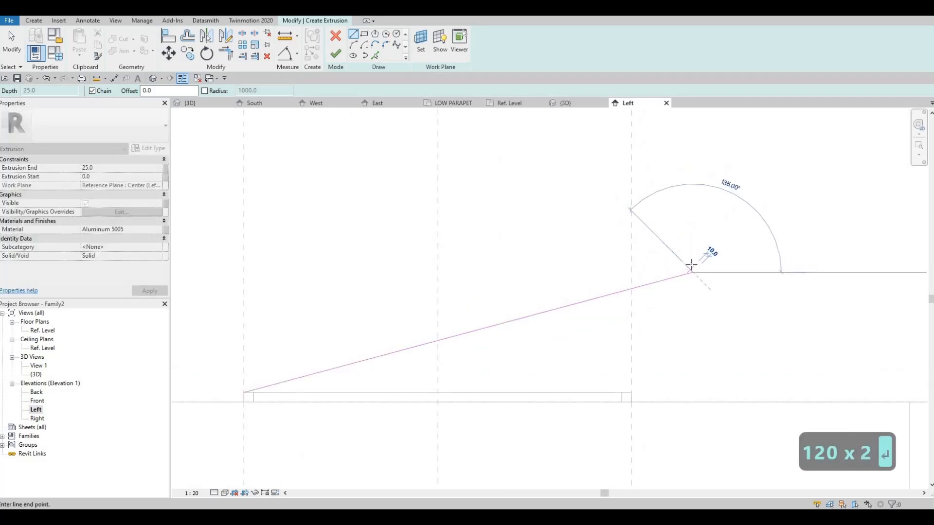
scroll(691, 265, up, 1)
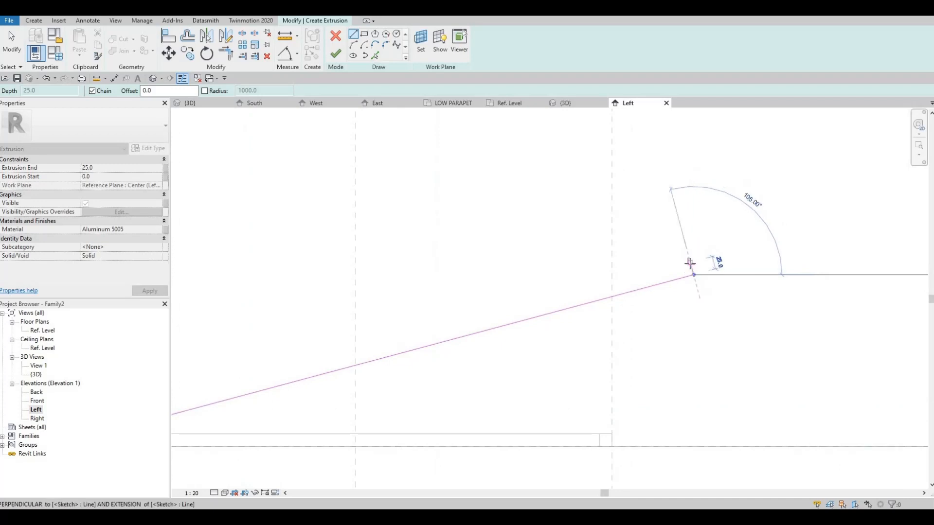
click(689, 263)
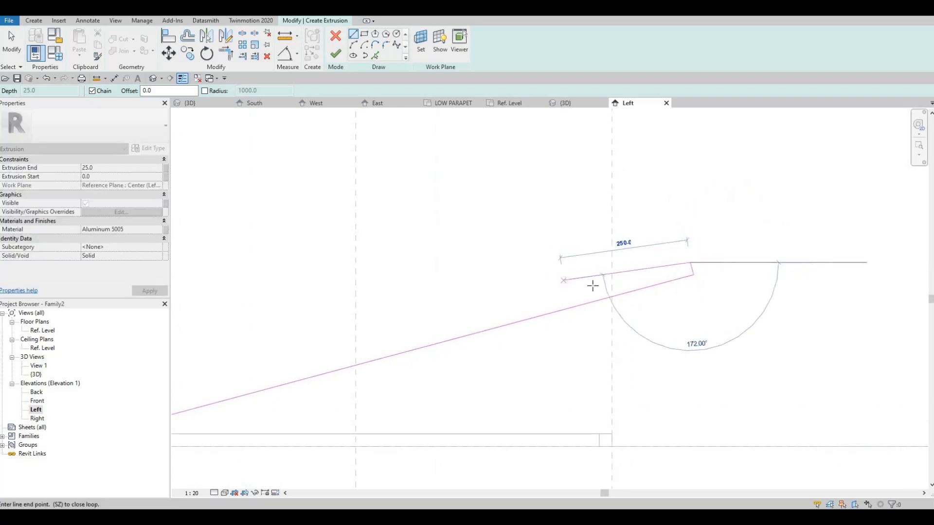
scroll(594, 283, down, 1)
middle_drag(413, 311, 555, 274)
middle_drag(413, 308, 440, 282)
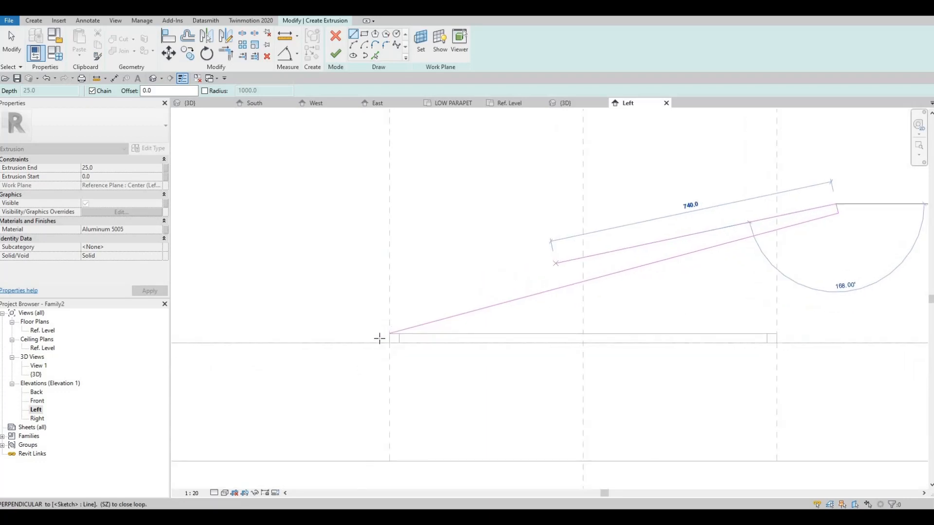
scroll(379, 338, up, 1)
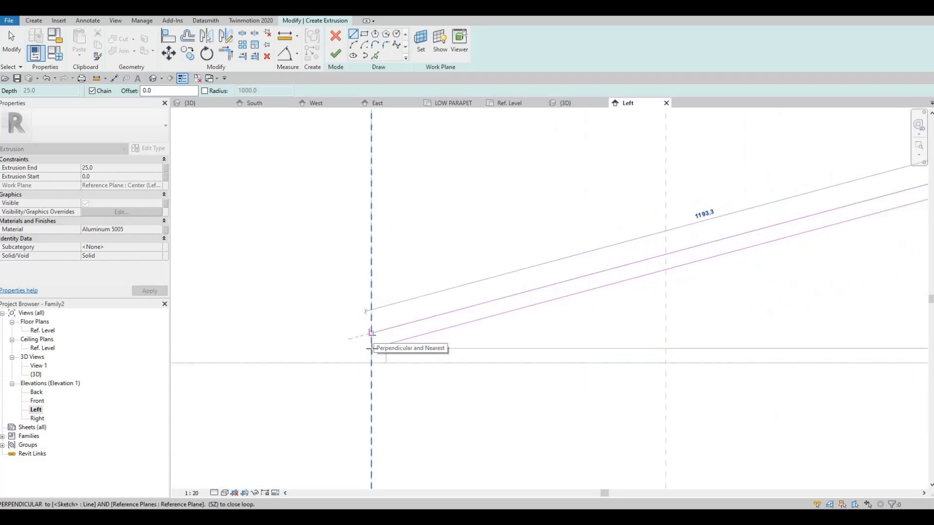
click(371, 349)
key(Escape)
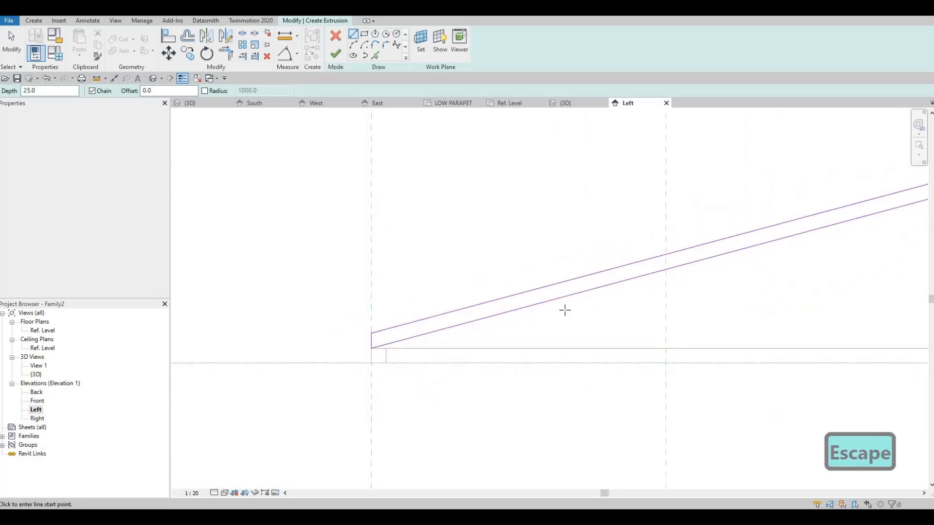
Sketch two vertical post lines about 22 mm apart from the bar's underside to the frame, the first on the center reference plane
scroll(565, 311, down, 1)
click(588, 281)
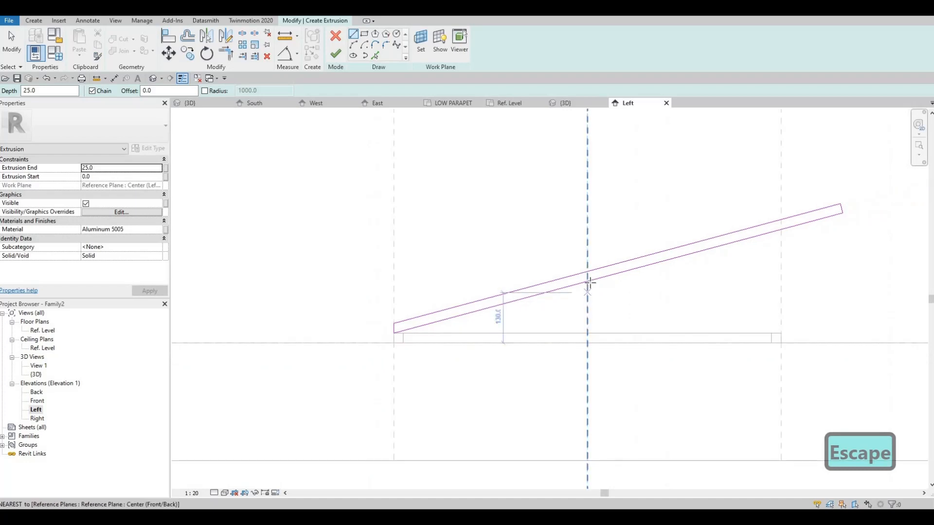
click(588, 333)
key(Escape)
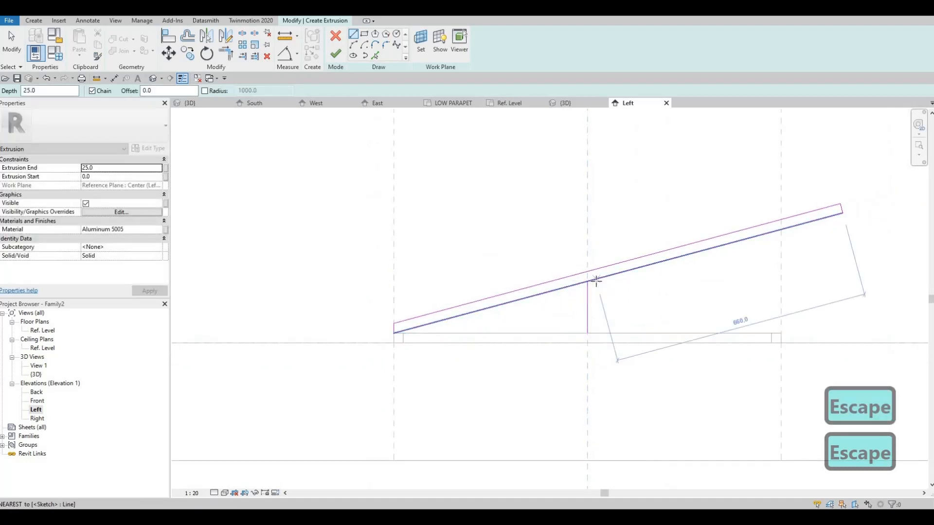
click(595, 280)
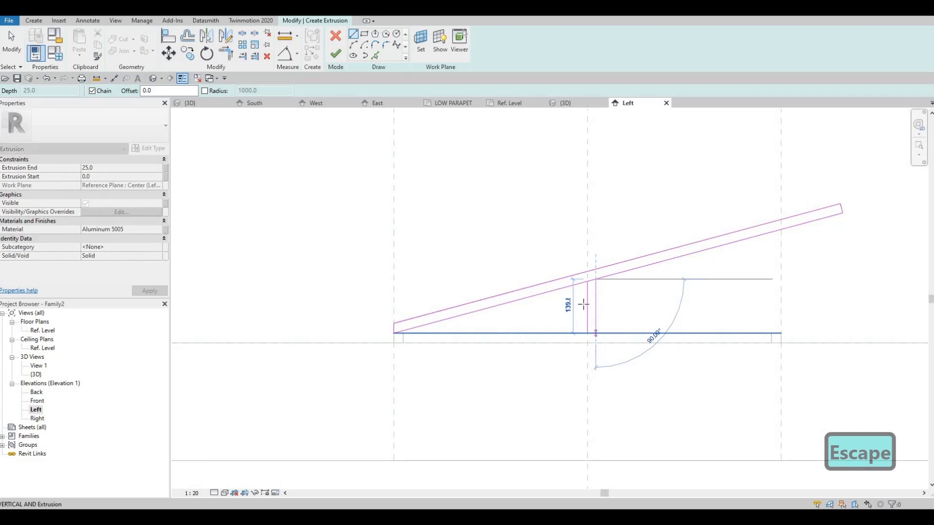
click(595, 333)
key(Escape)
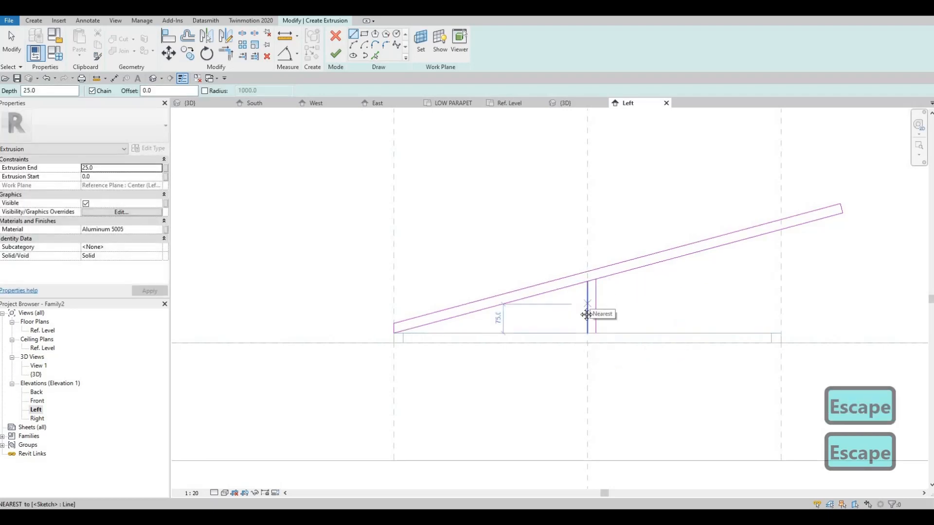
Set the spacing between the two vertical post lines to 25 mm
scroll(586, 315, down, 5)
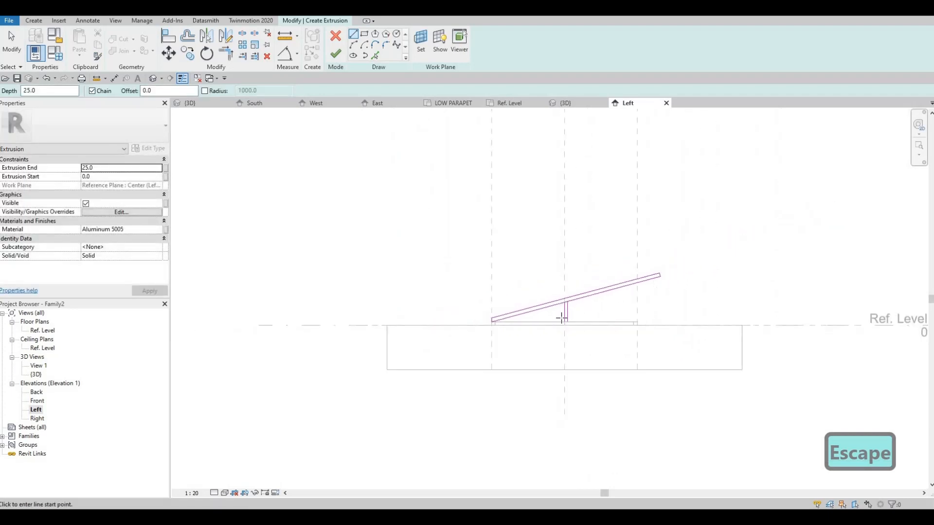
scroll(561, 317, up, 4)
key(Escape)
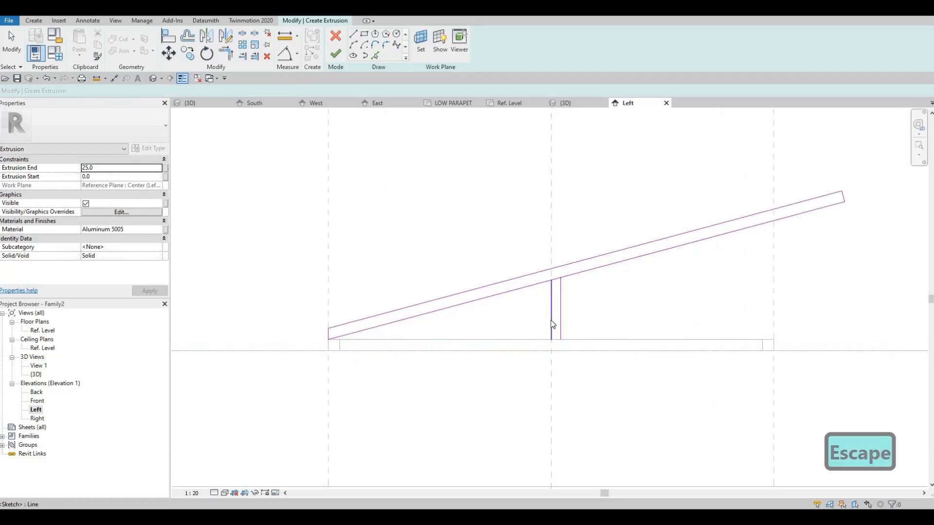
click(552, 325)
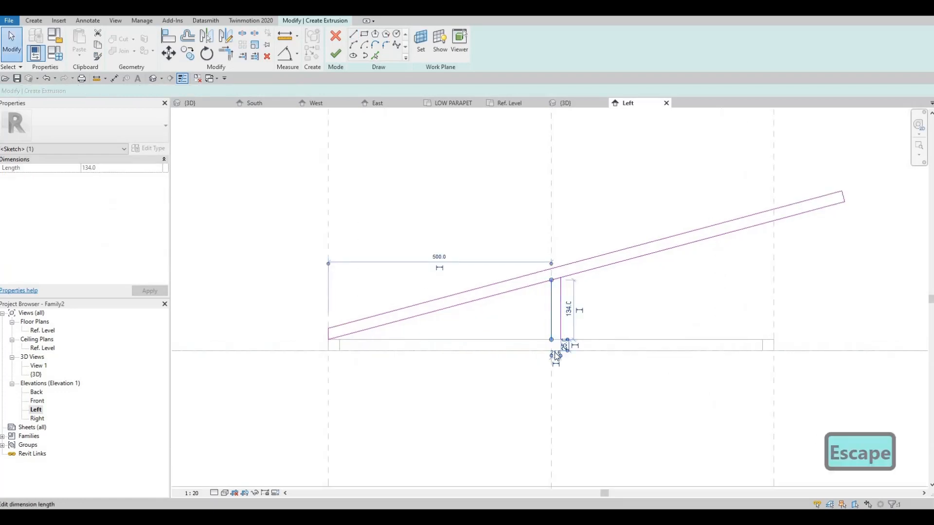
scroll(556, 358, up, 2)
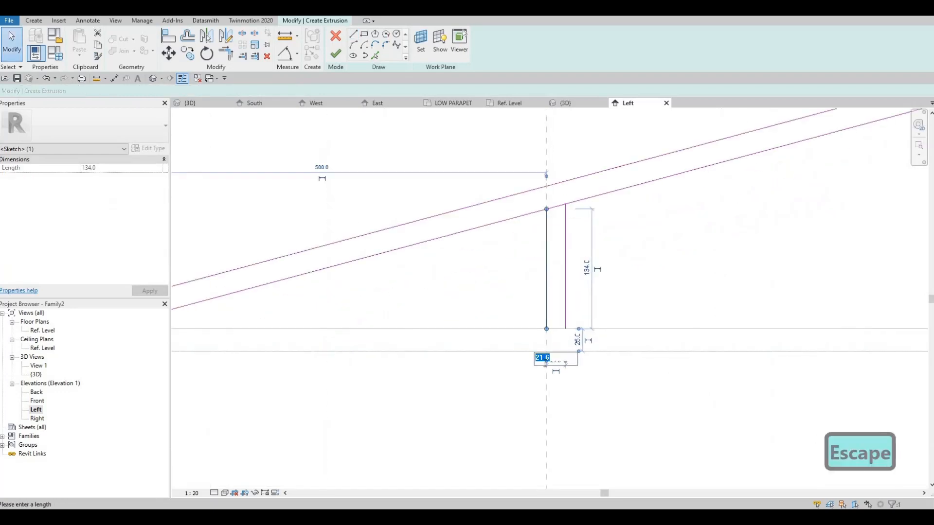
text(25)
key(Return)
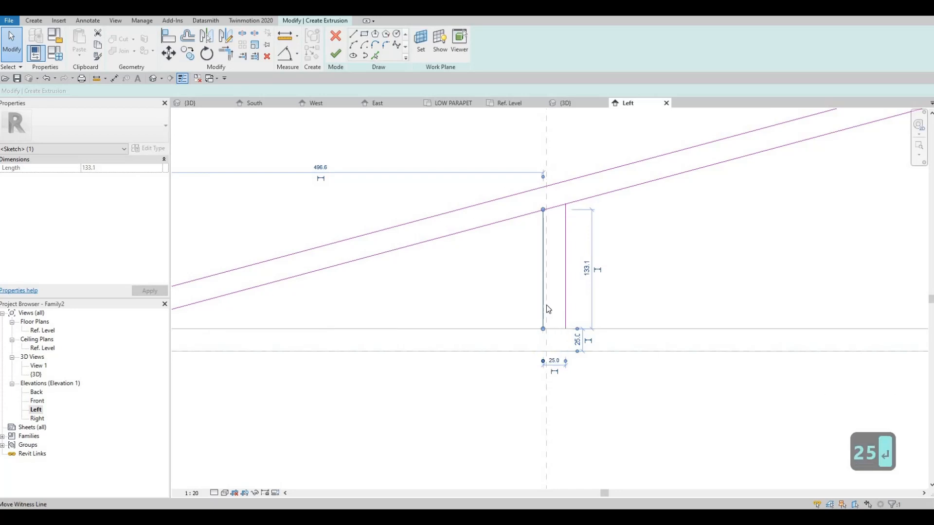
Nudge the two post lines two increments toward the raised end of the sloped bar
scroll(581, 316, down, 2)
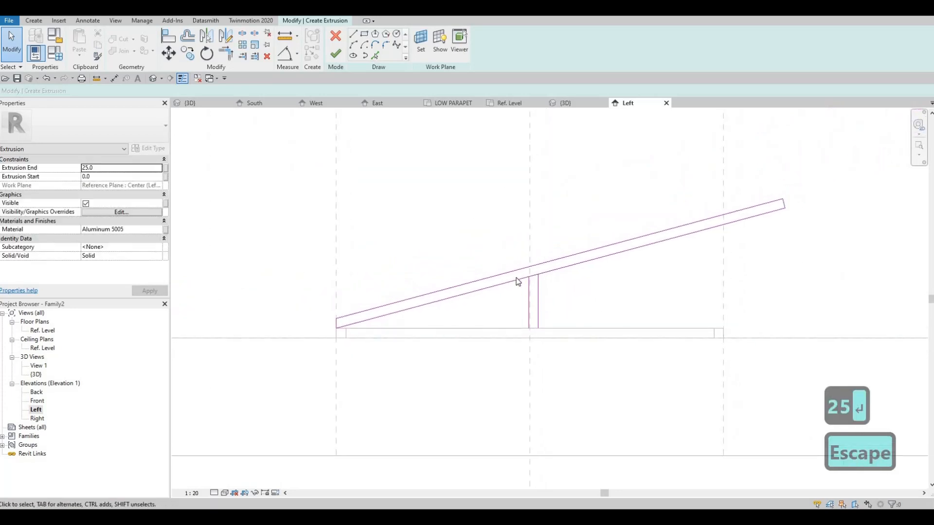
drag(504, 238, 557, 340)
key(Right)
key(Right)
key(Escape)
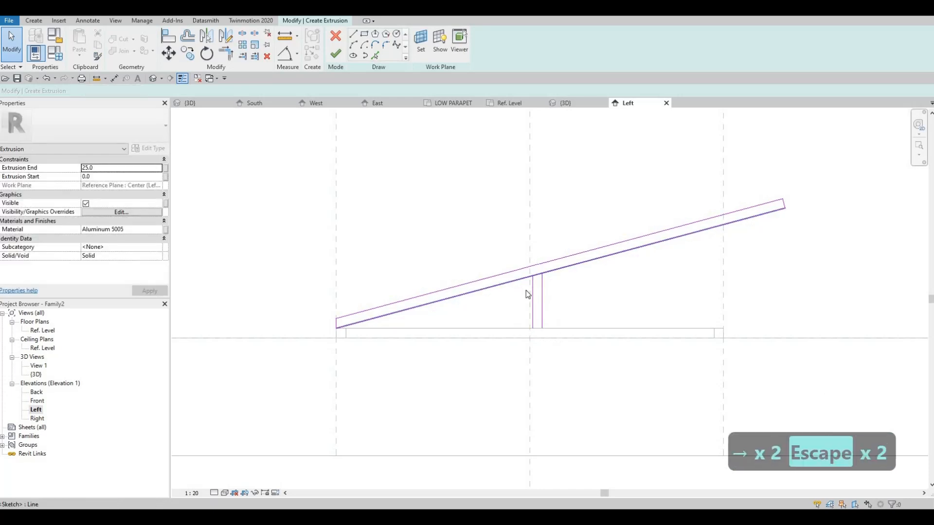
Close the foot of the post with a horizontal line along the top of the frame
scroll(530, 292, up, 1)
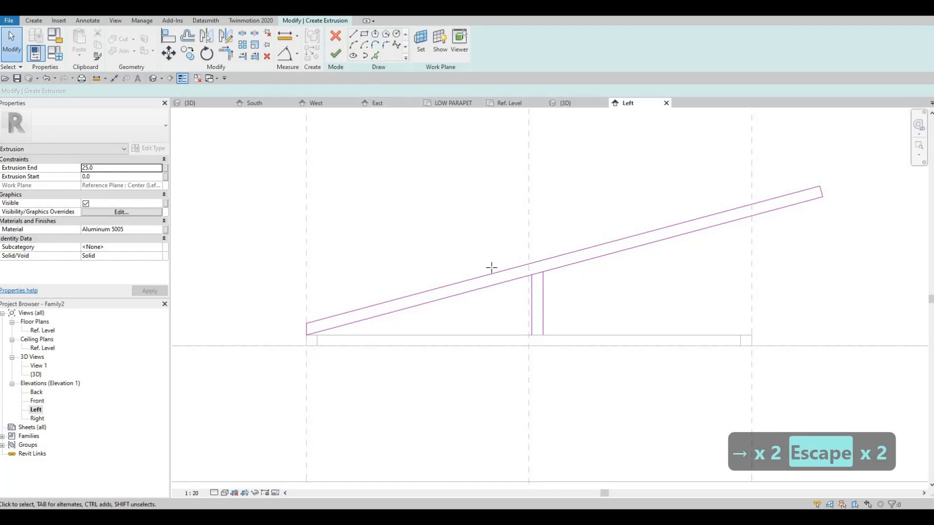
scroll(511, 302, up, 1)
click(544, 344)
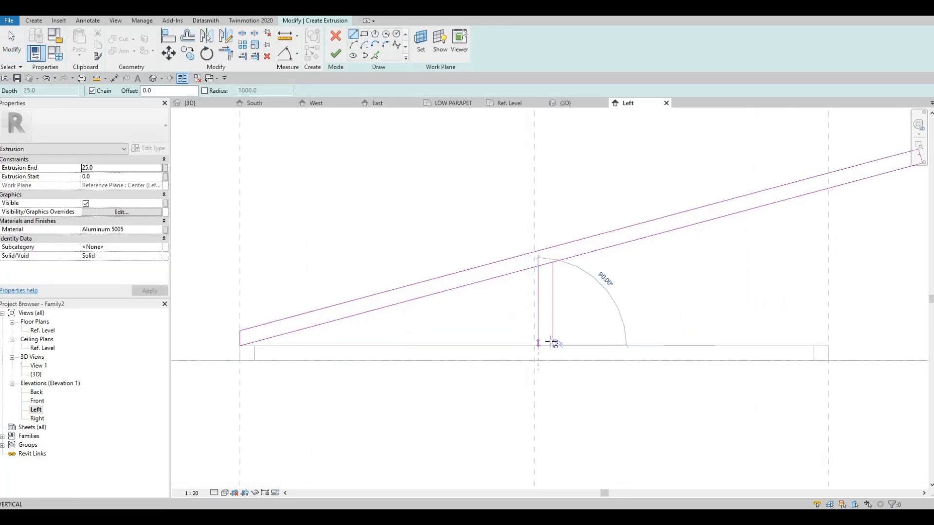
click(553, 346)
key(Escape)
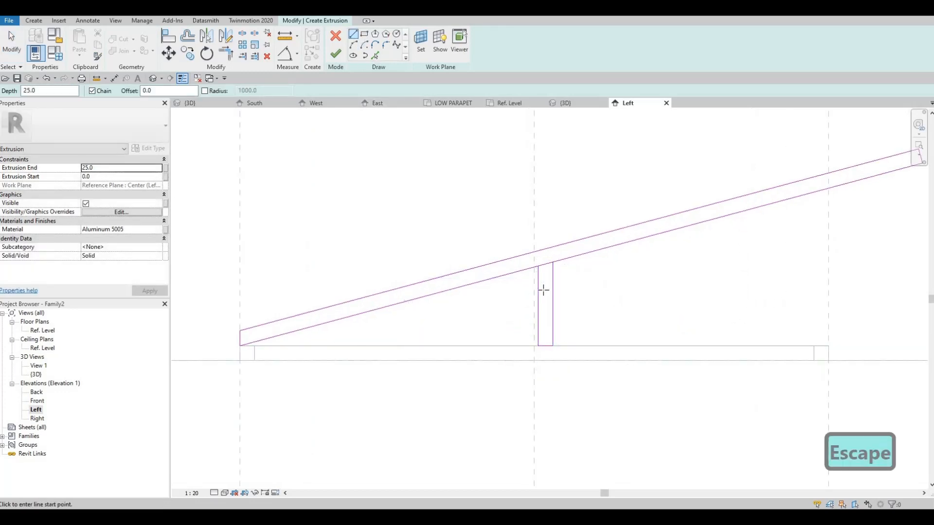
Split the sloped bar's lower edge between the two post lines
key(s)
key(l)
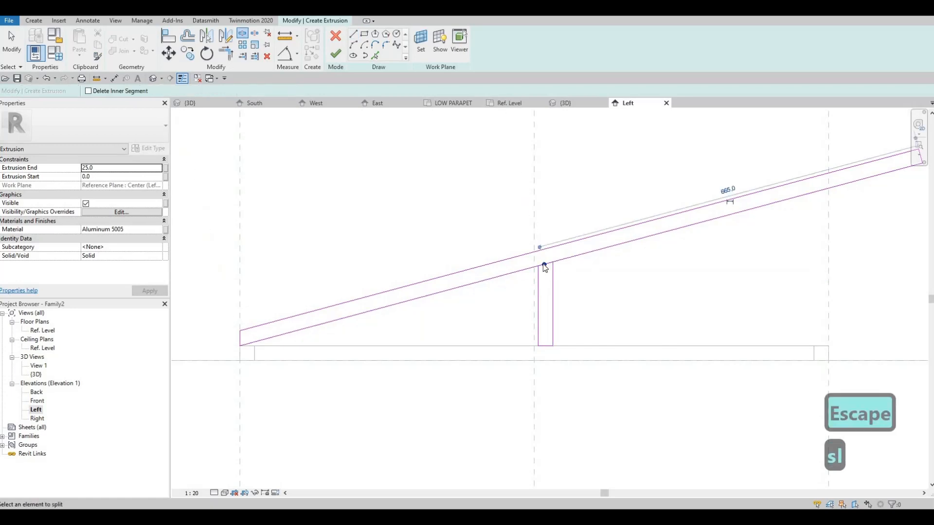
key(Escape)
key(Escape)
Trim both pieces of the bar's lower edge to the post lines to form one closed loop, and finish the extrusion sketch
key(t)
key(r)
click(553, 271)
click(559, 261)
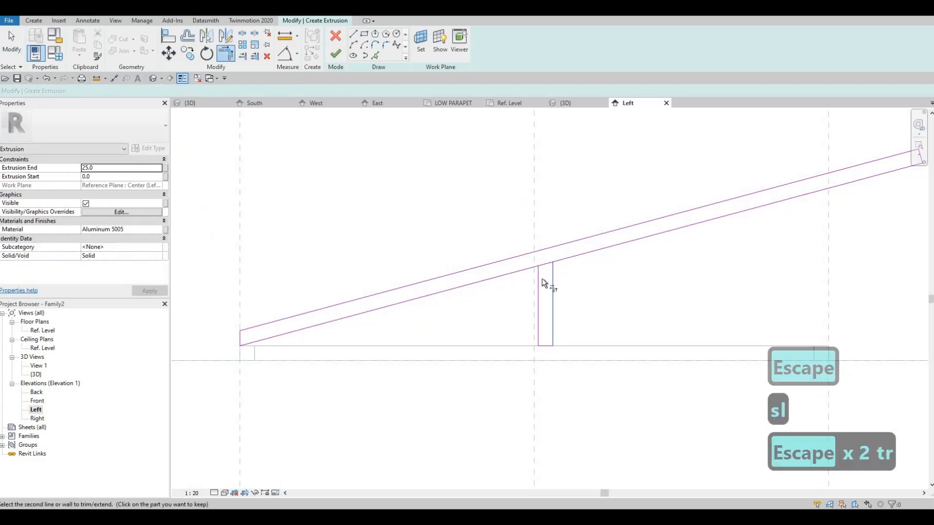
click(538, 276)
click(525, 270)
scroll(525, 268, down, 3)
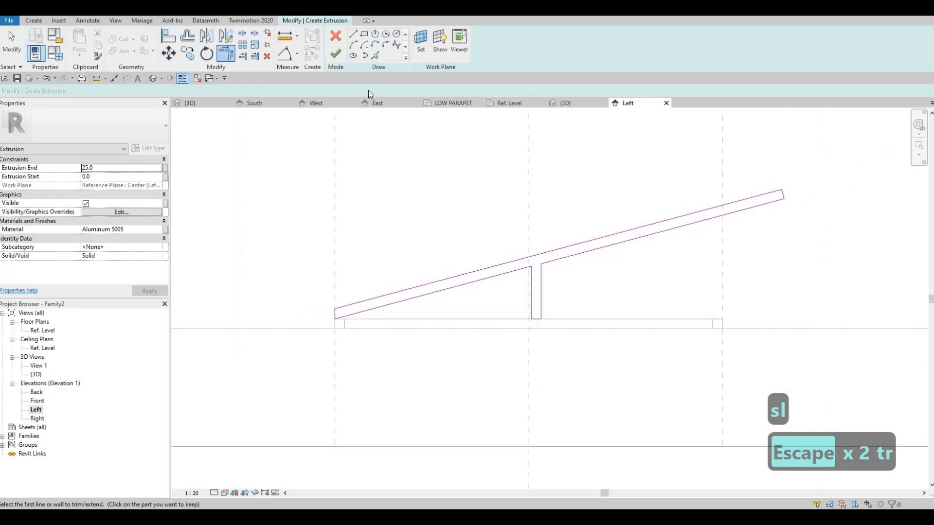
click(335, 54)
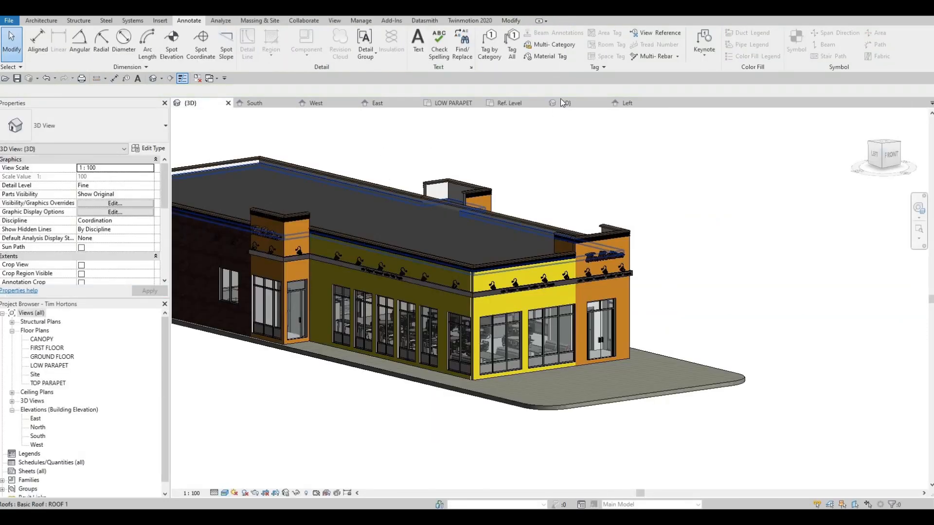
Set the family's width parameter to 1800 and apply it, with the family shown in its 3D view
click(566, 103)
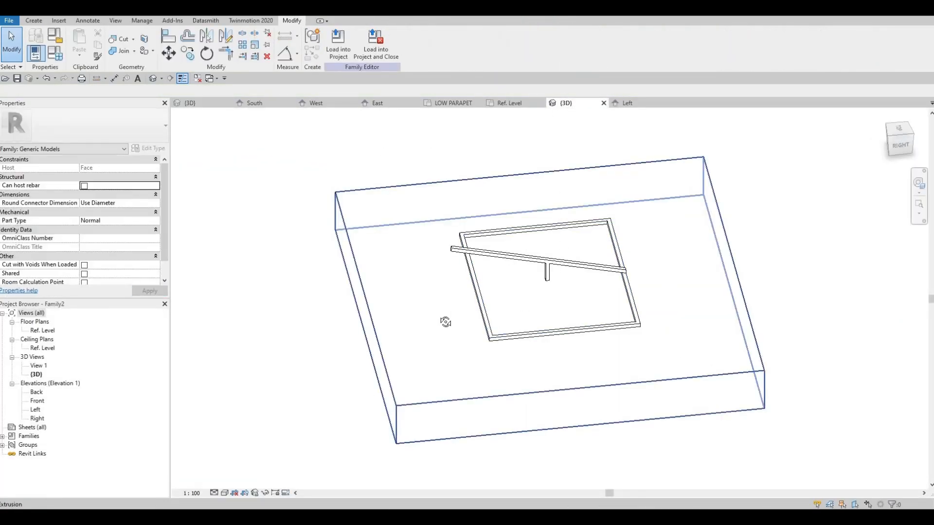
shift+middle_drag(444, 323, 486, 292)
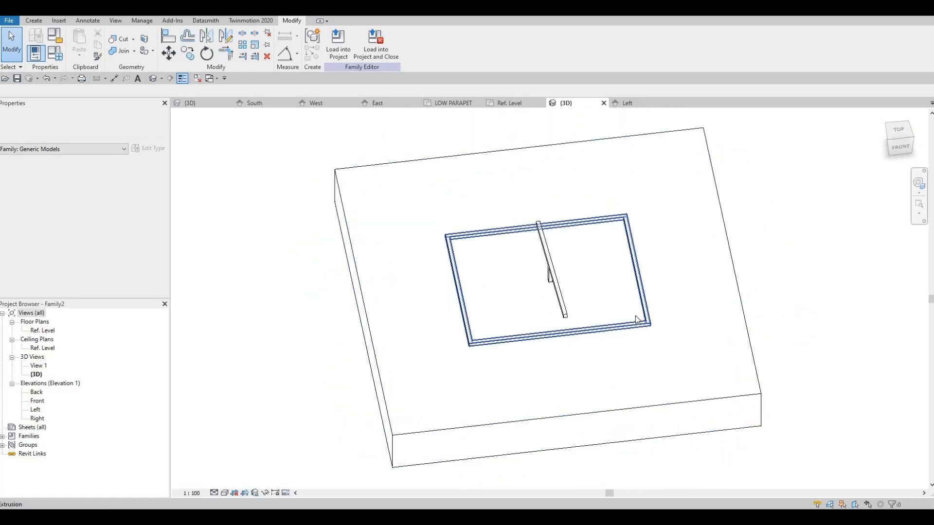
click(457, 299)
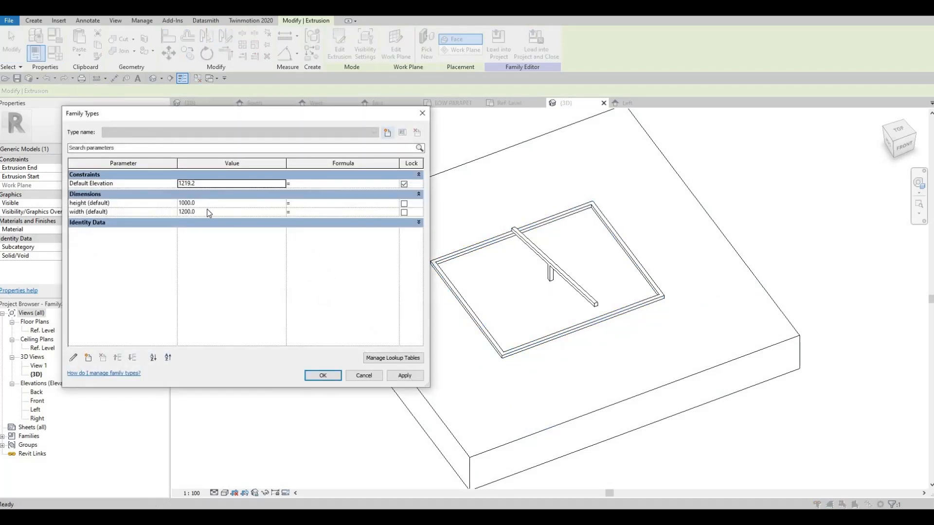
click(208, 209)
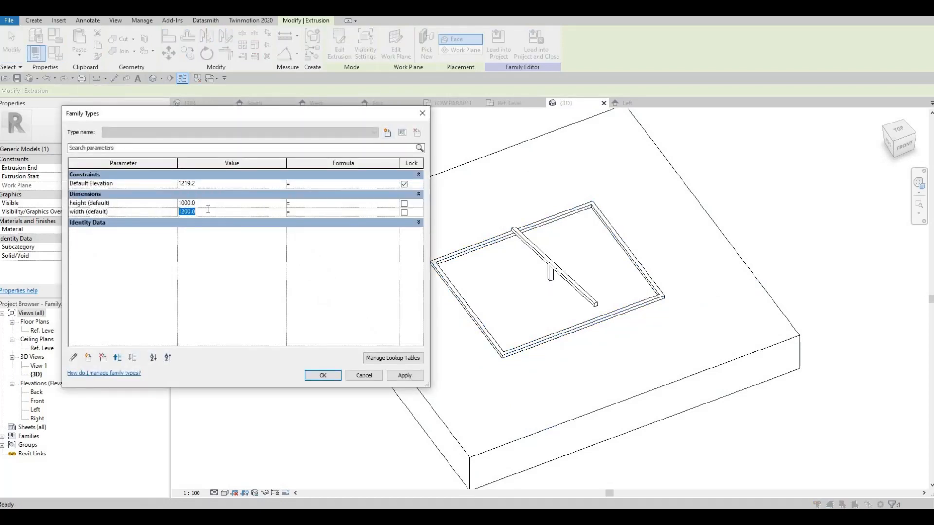
text(1800)
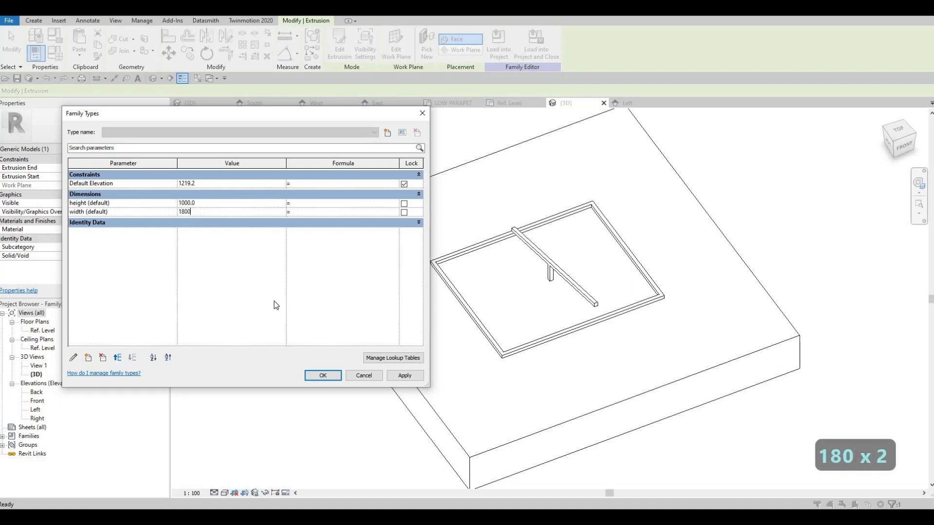
click(404, 376)
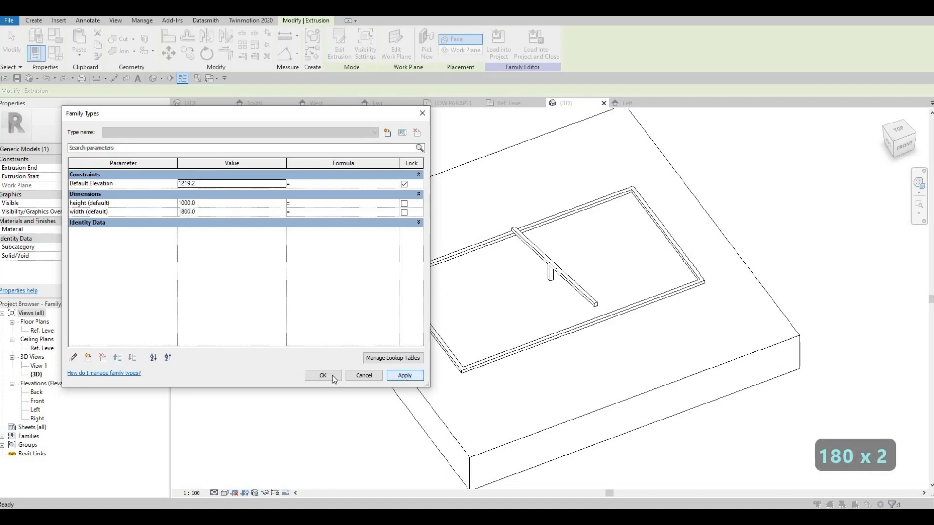
key(Escape)
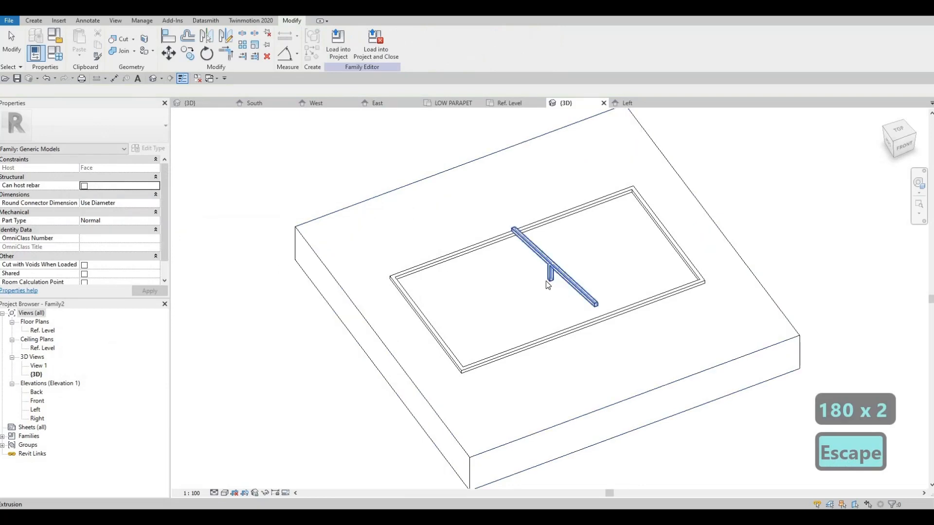
Select the sloped bar with its post and open the Ref. Level plan
click(536, 266)
scroll(532, 262, up, 2)
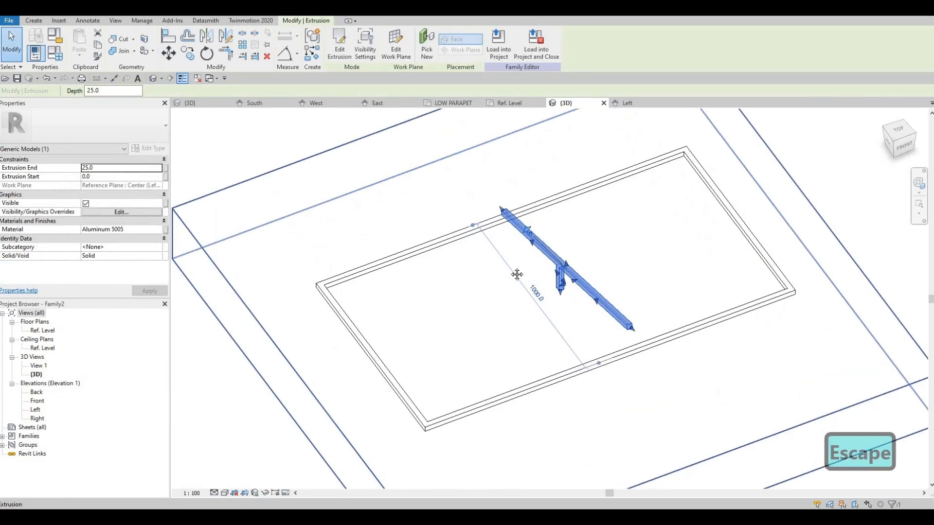
middle_drag(188, 259, 199, 242)
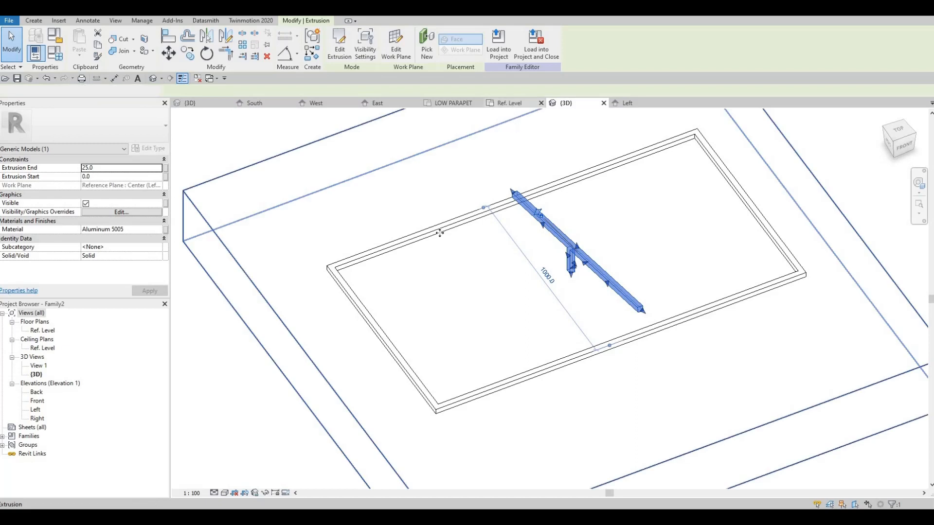
click(509, 102)
key(Up)
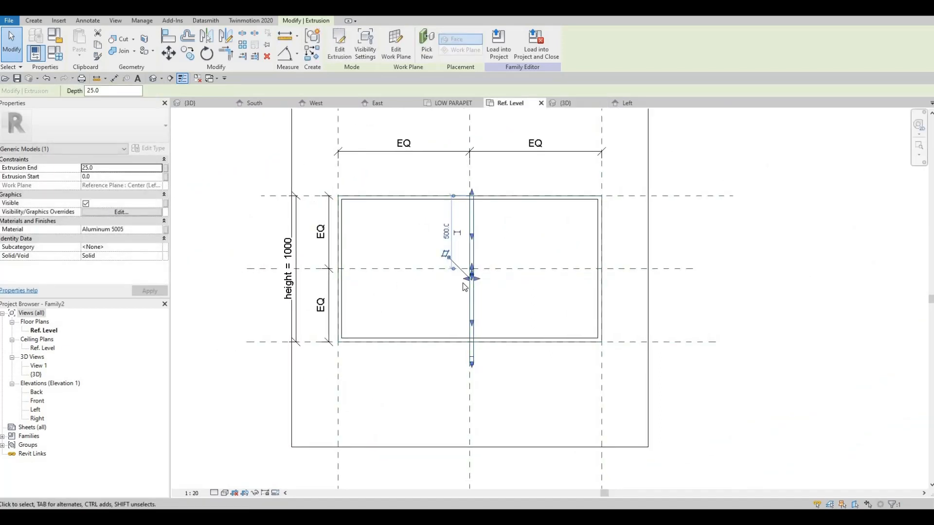
key(ctrl+z)
click(472, 266)
scroll(470, 267, up, 2)
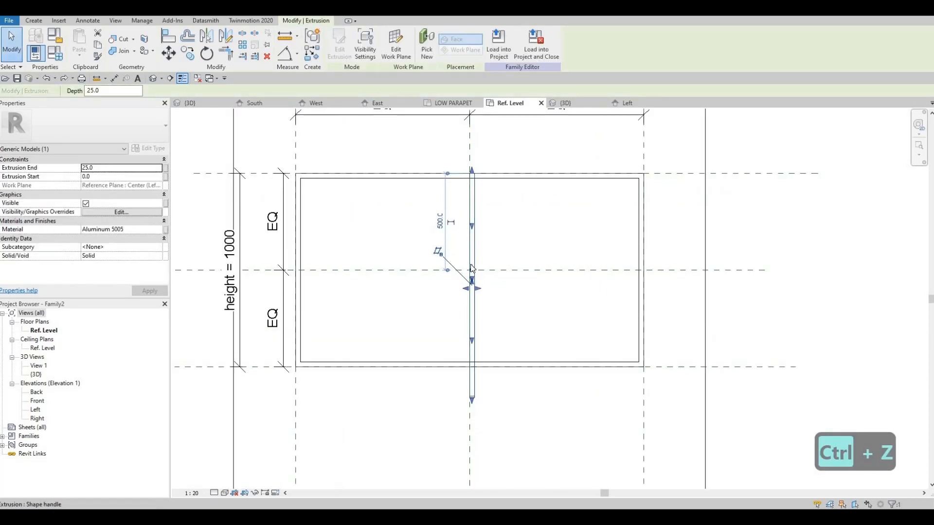
key(Left)
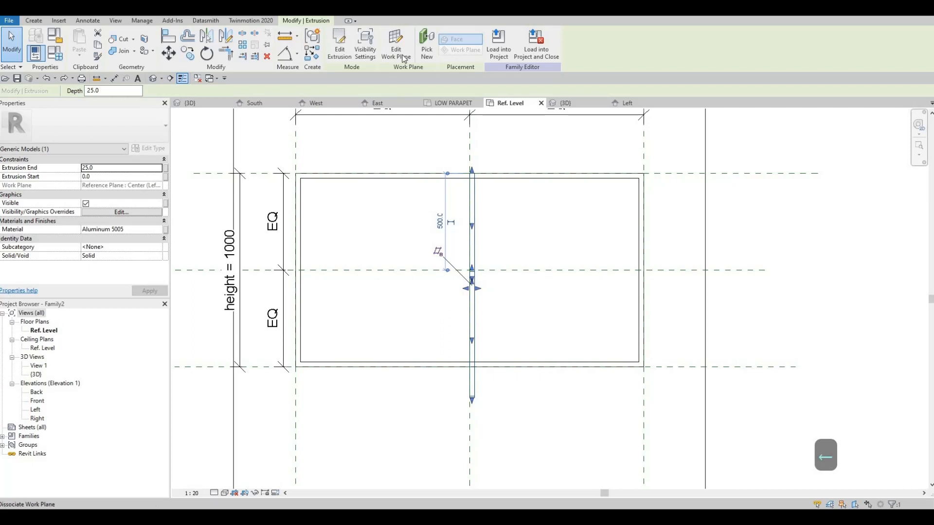
click(403, 57)
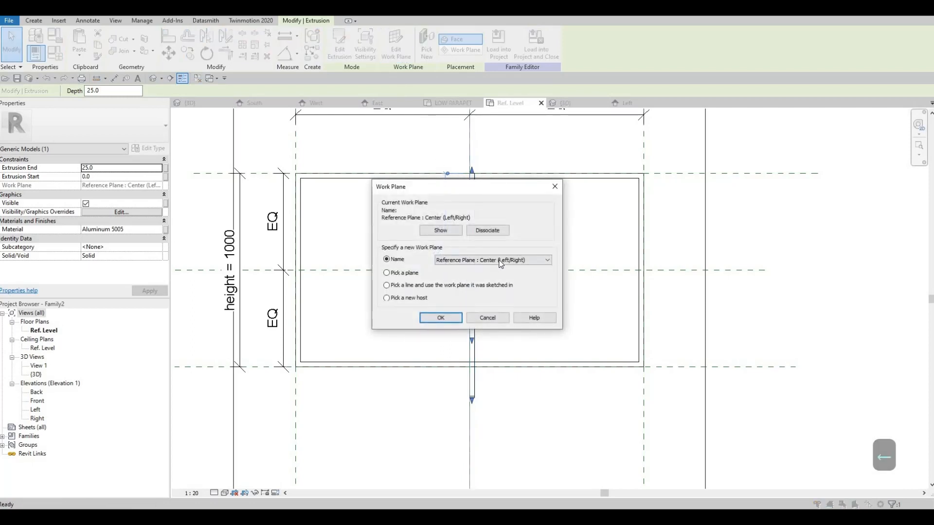
click(501, 264)
key(Escape)
key(Escape)
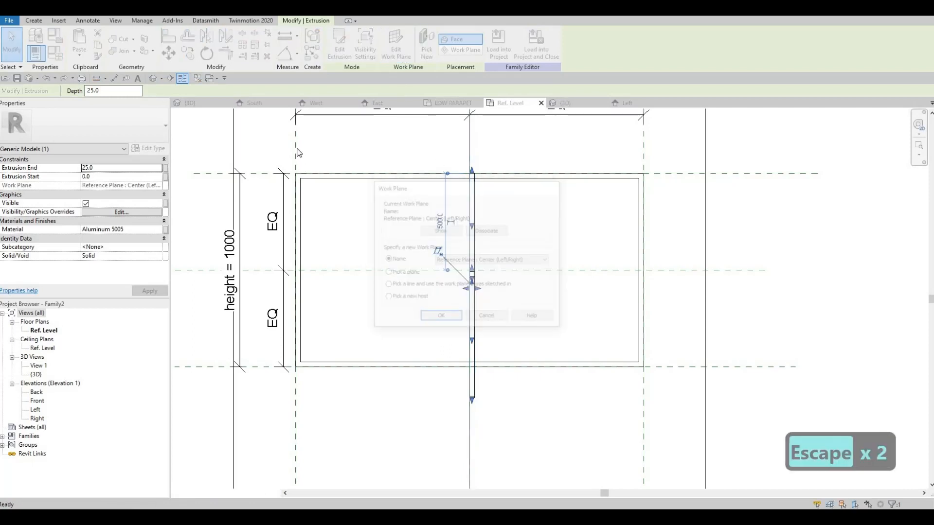
Name the two outer reference planes that bound the width "left" and "right"
scroll(331, 205, down, 3)
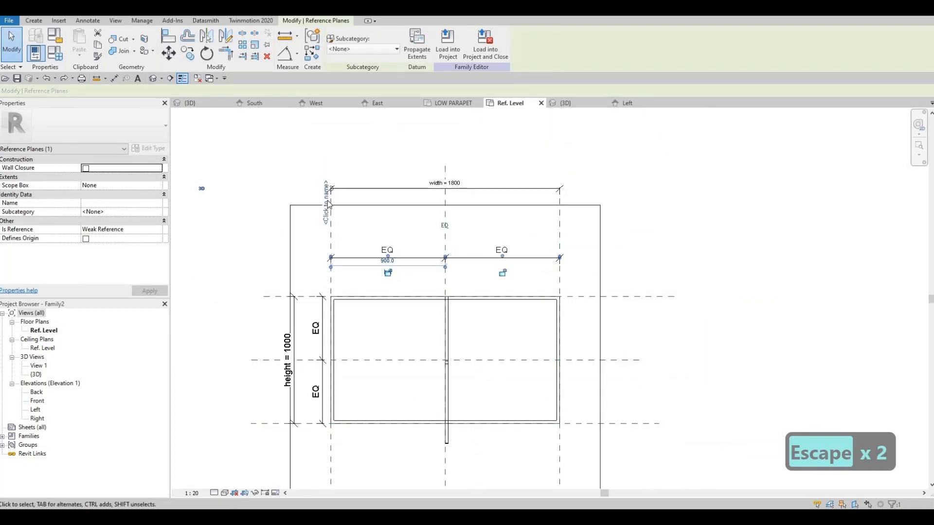
click(328, 203)
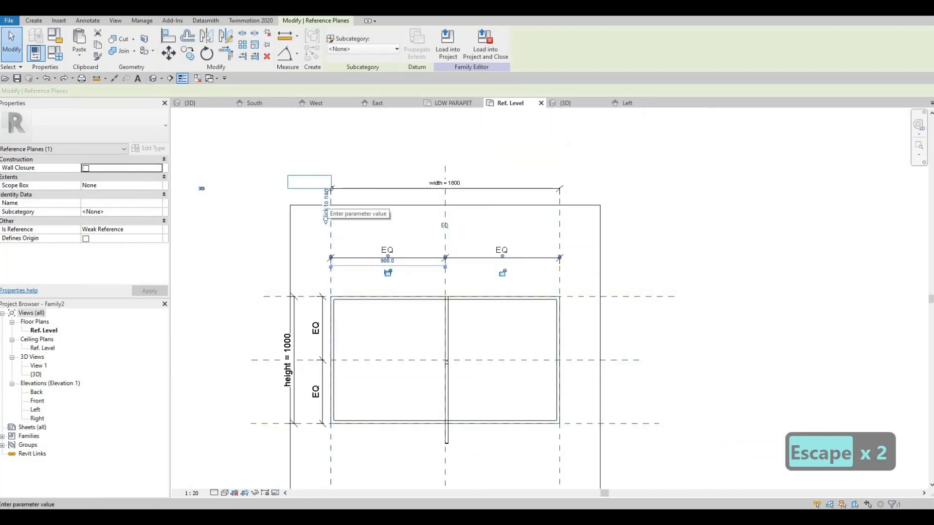
text(left)
click(566, 224)
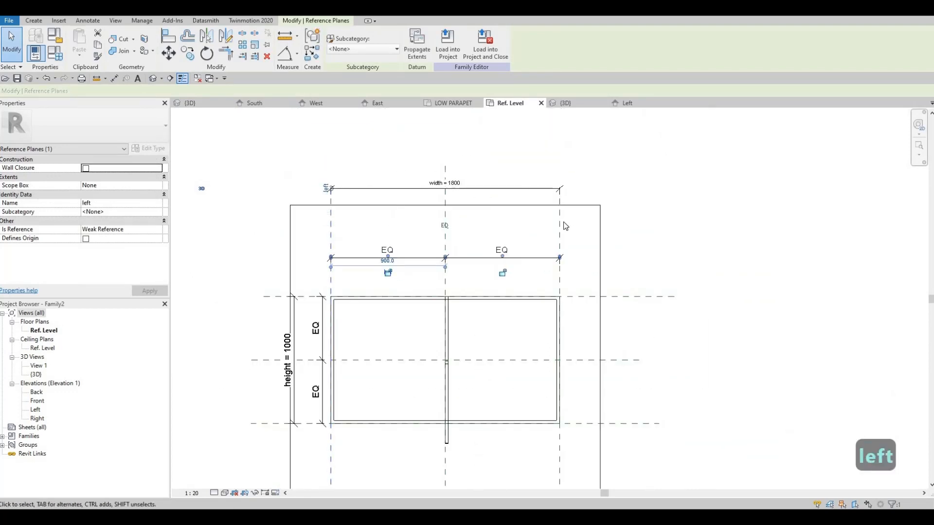
key(Escape)
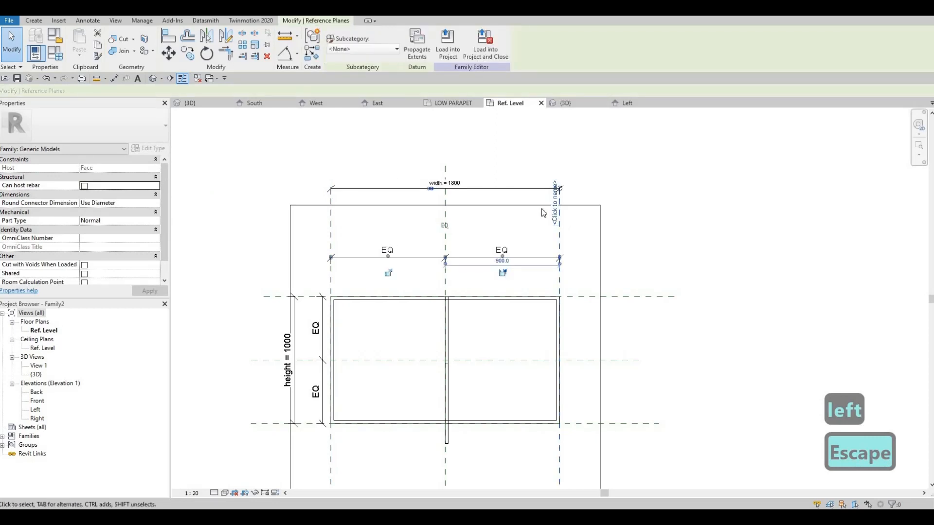
click(556, 206)
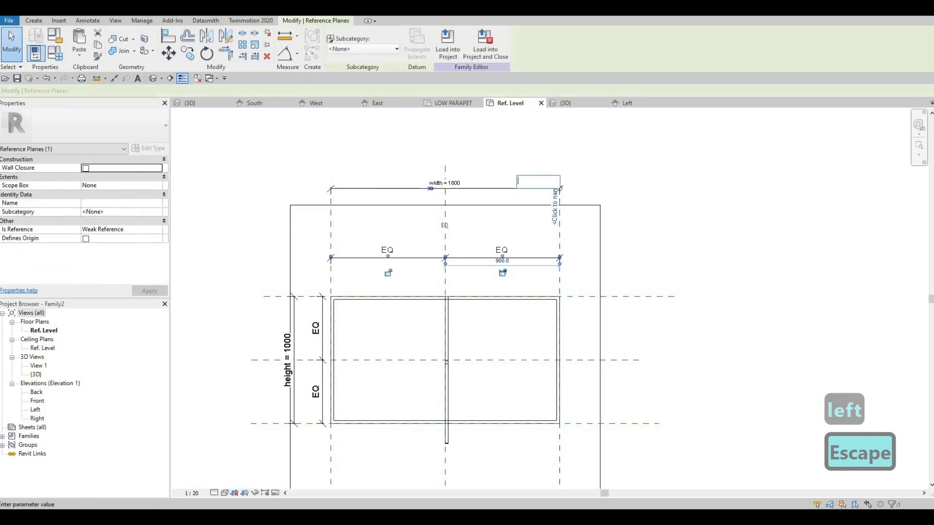
text(right)
key(Return)
key(Escape)
key(Escape)
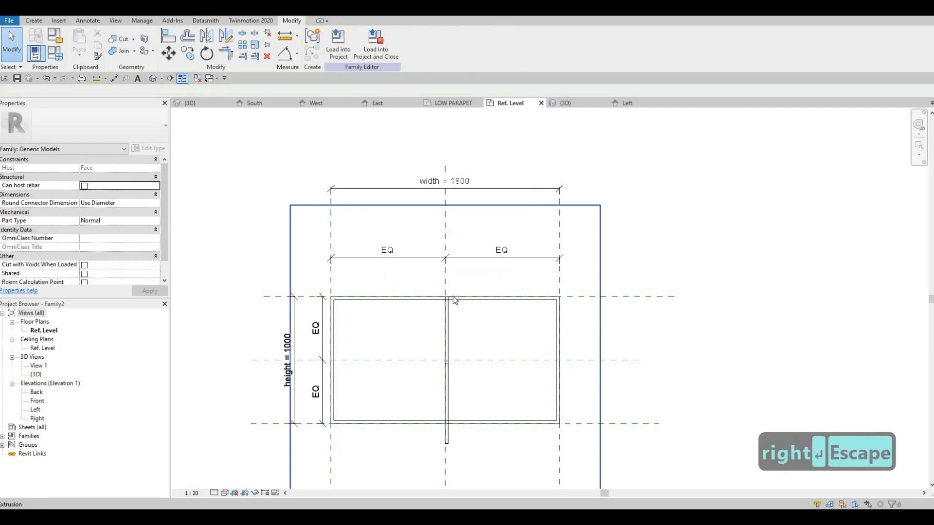
Change the sloped bar's work plane to Reference Plane : left
click(447, 311)
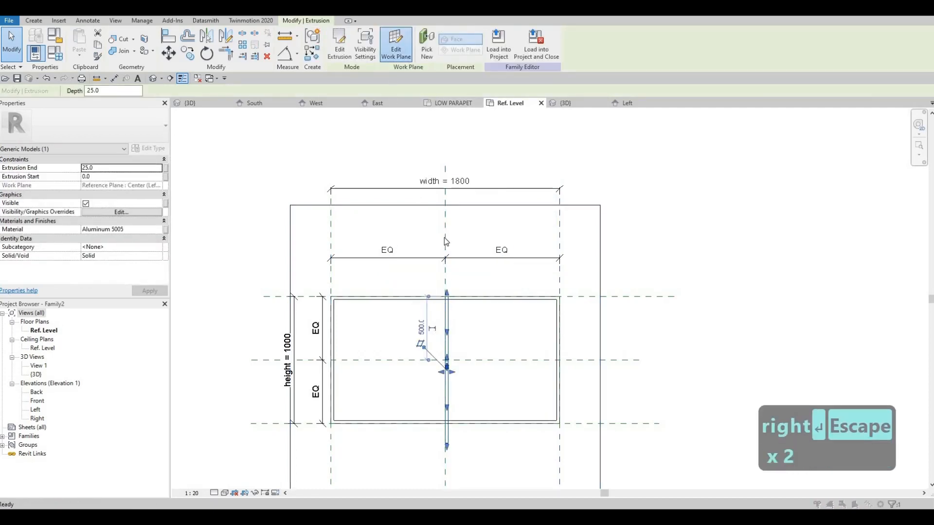
click(397, 52)
click(476, 261)
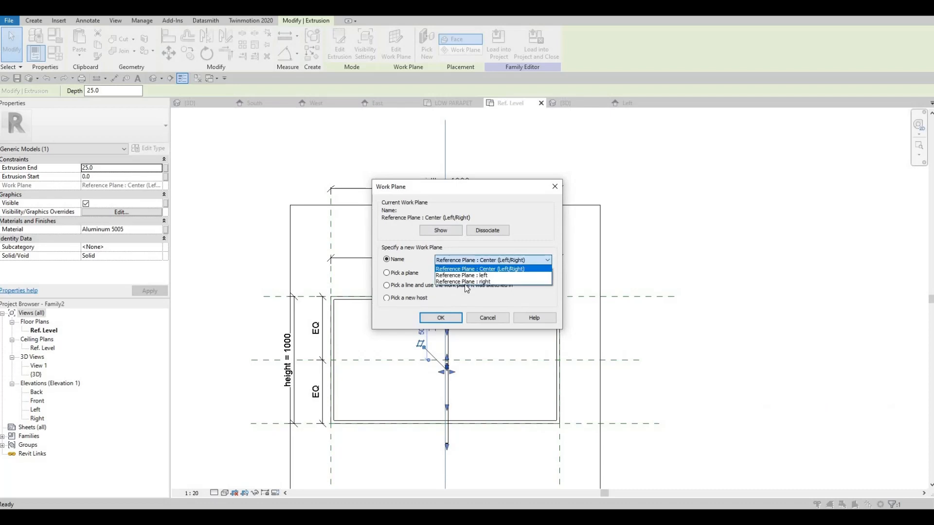
click(465, 276)
click(445, 319)
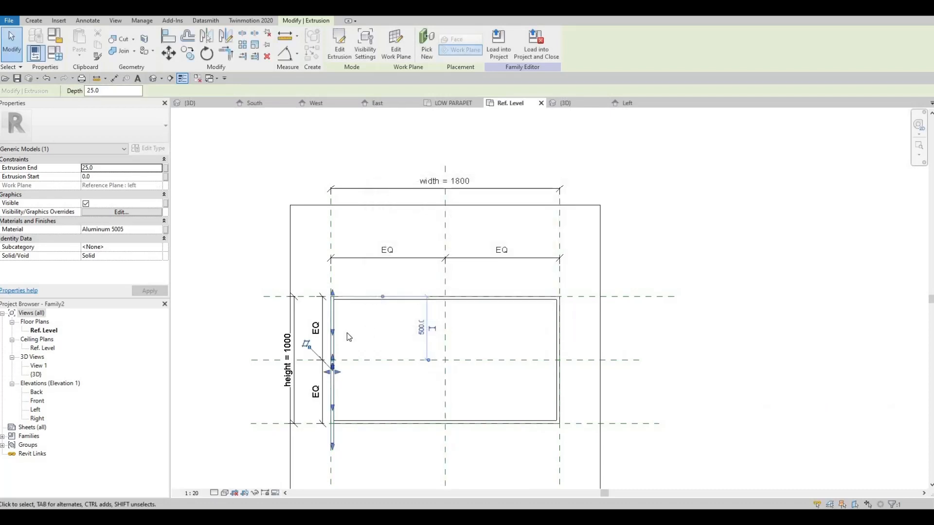
key(Escape)
key(Escape)
Copy the sloped bar along the left reference plane, with the copy's far end about 920 mm from the horizontal centre plane
click(334, 325)
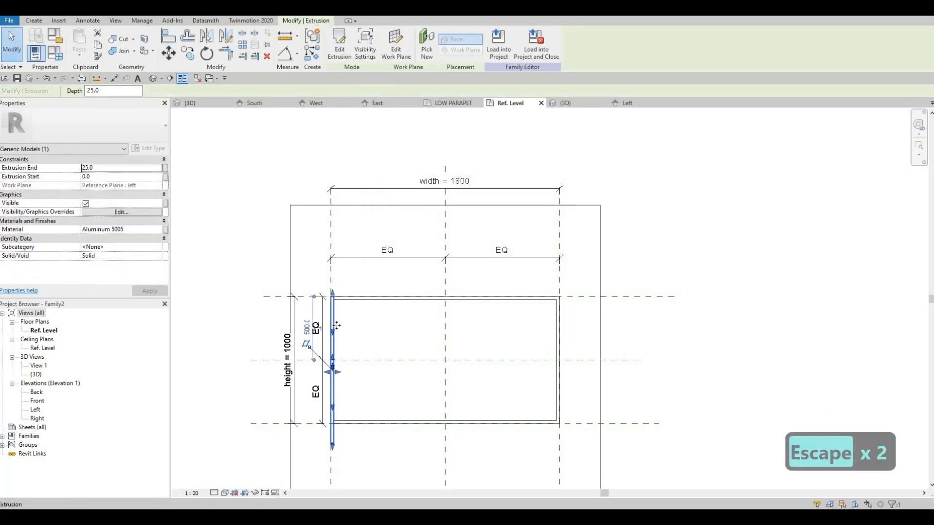
key(c)
key(o)
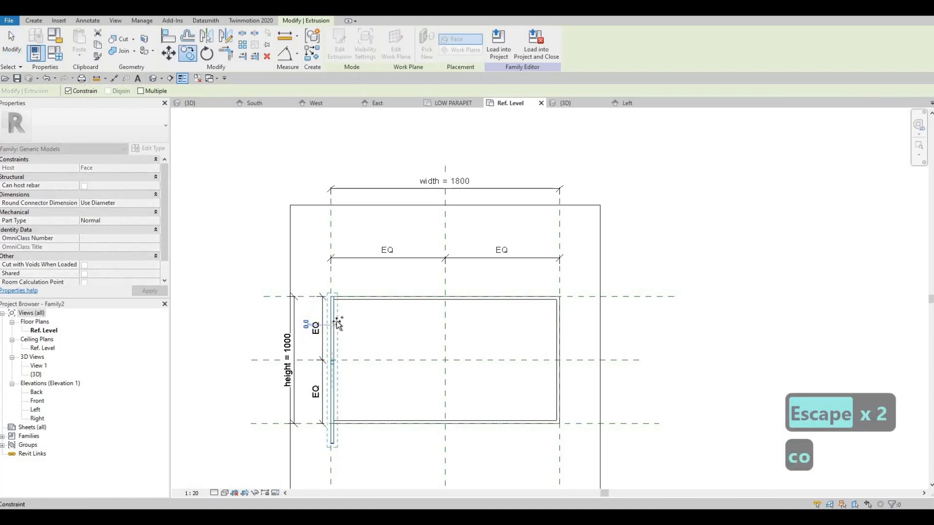
click(328, 272)
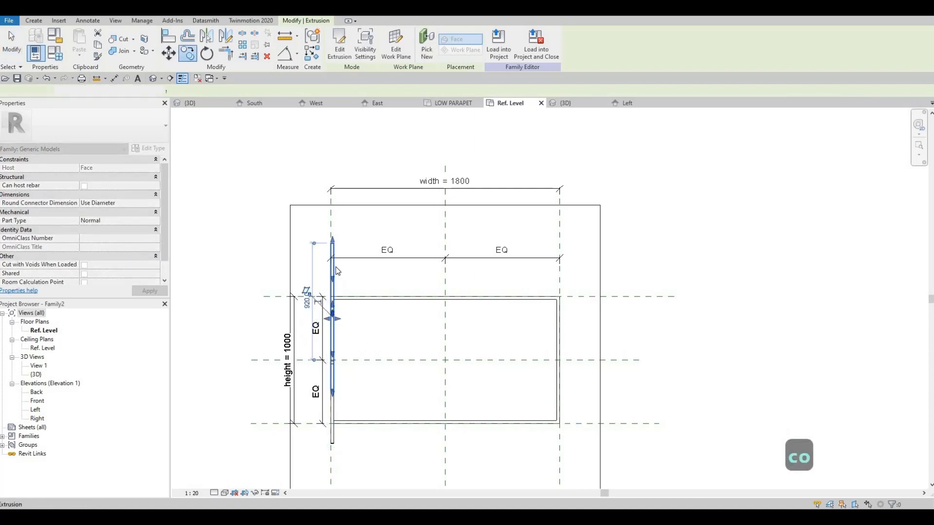
key(Escape)
key(Escape)
Change the copied bar's work plane to Reference Plane : right
click(333, 253)
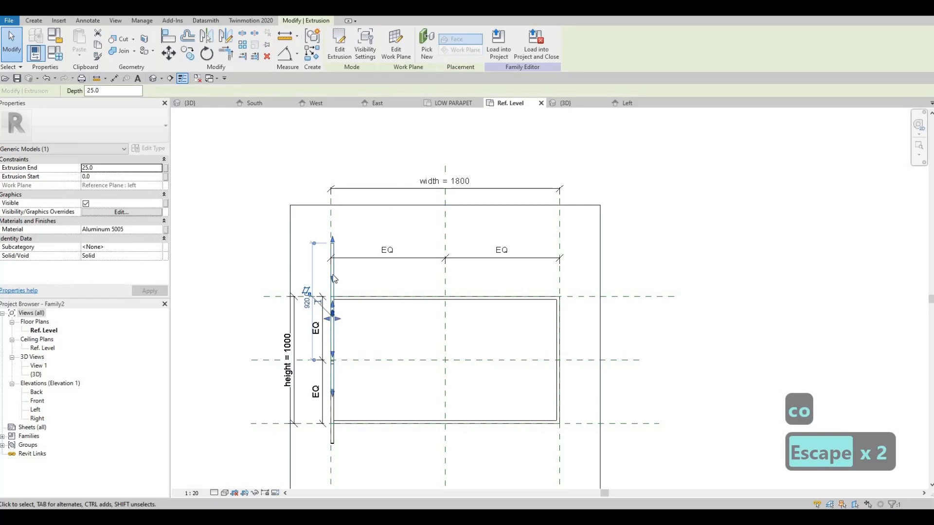
click(395, 45)
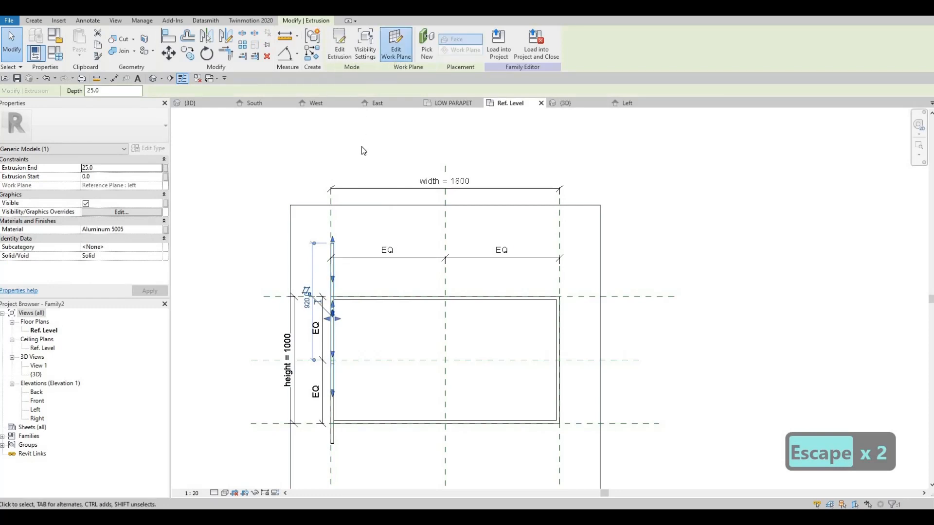
click(467, 261)
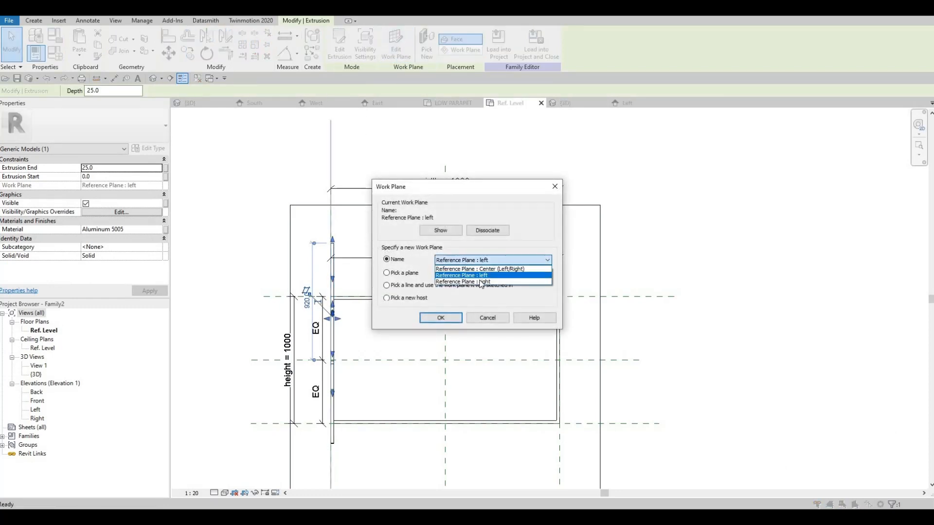
click(469, 282)
click(454, 322)
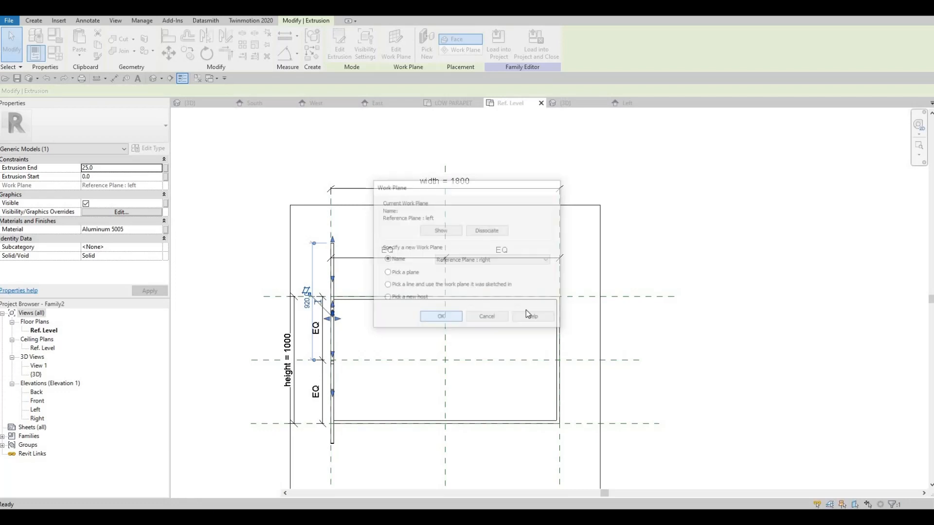
key(Escape)
key(Escape)
Align the end of the copied bar with the reference plane along the frame's upper edge
middle_drag(514, 264, 530, 220)
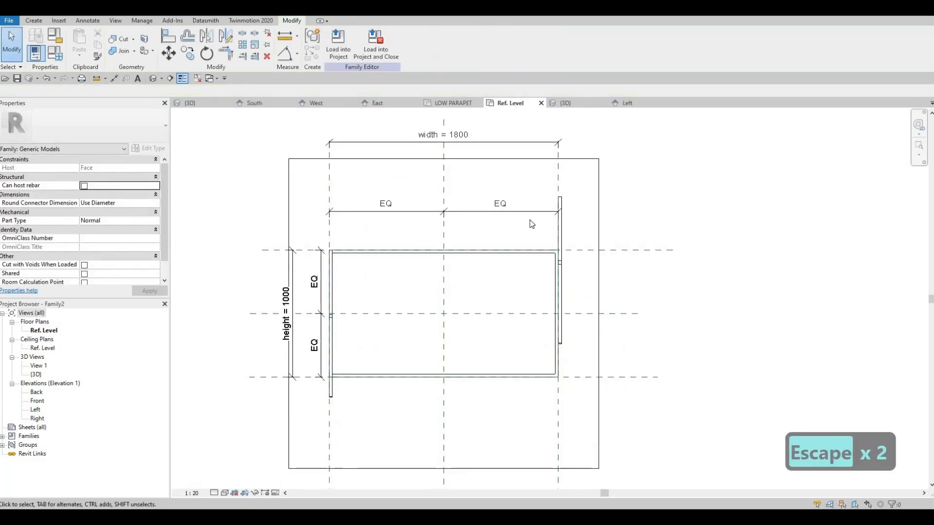
key(a)
key(l)
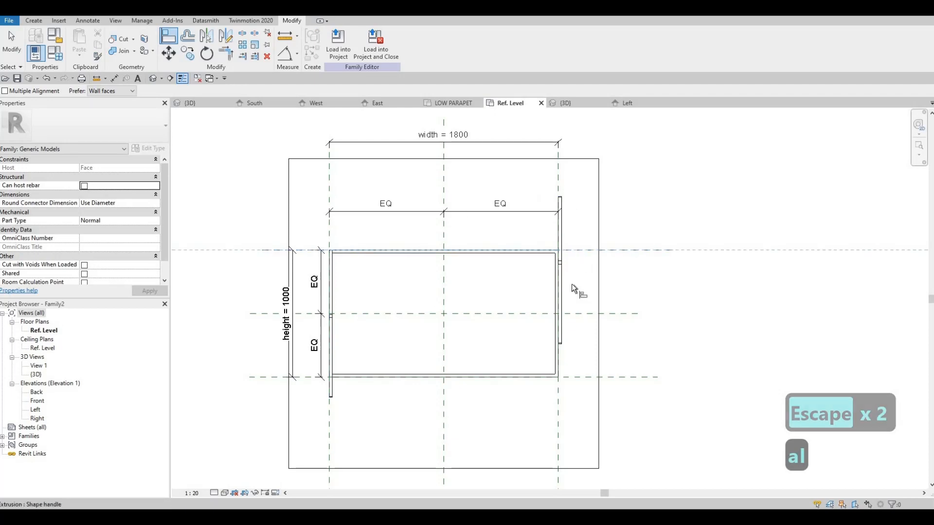
key(Escape)
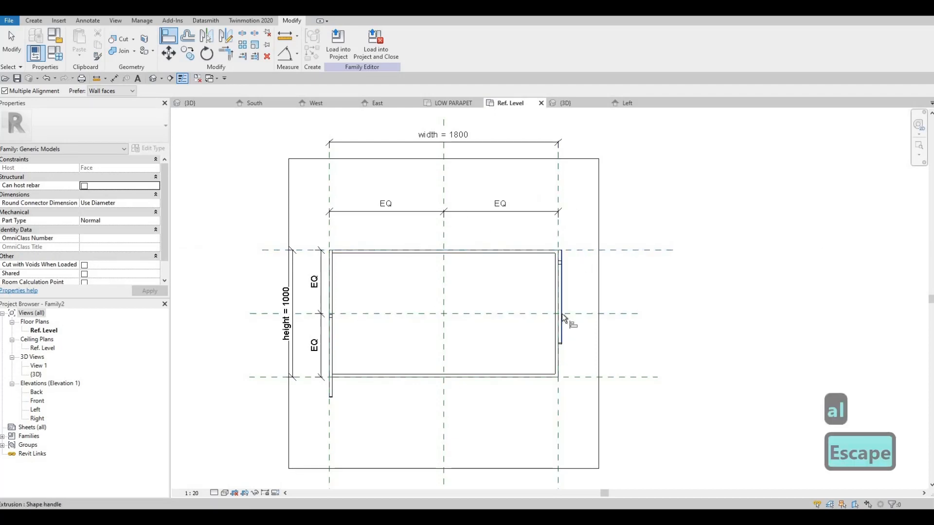
Undo the copied bar's alignment and work plane change, and select the copy again
key(ctrl+z)
key(ctrl+z)
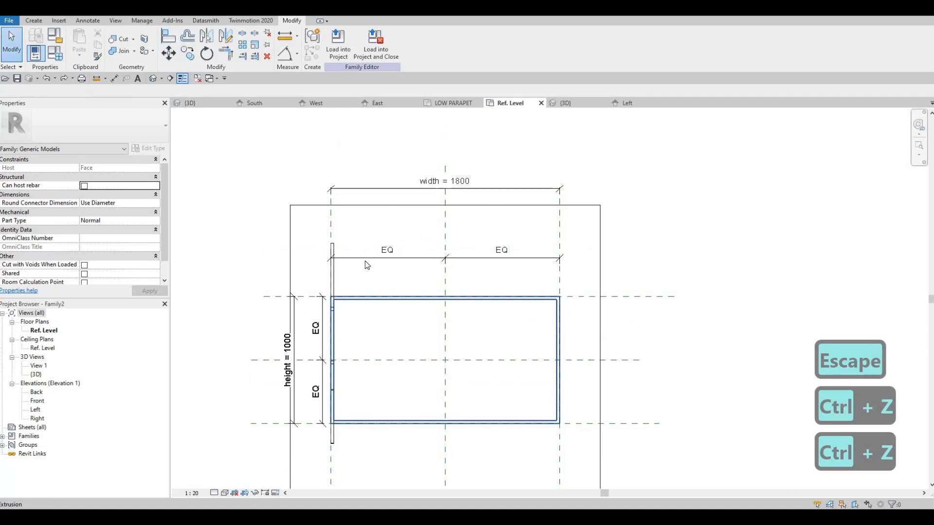
key(F1)
click(333, 279)
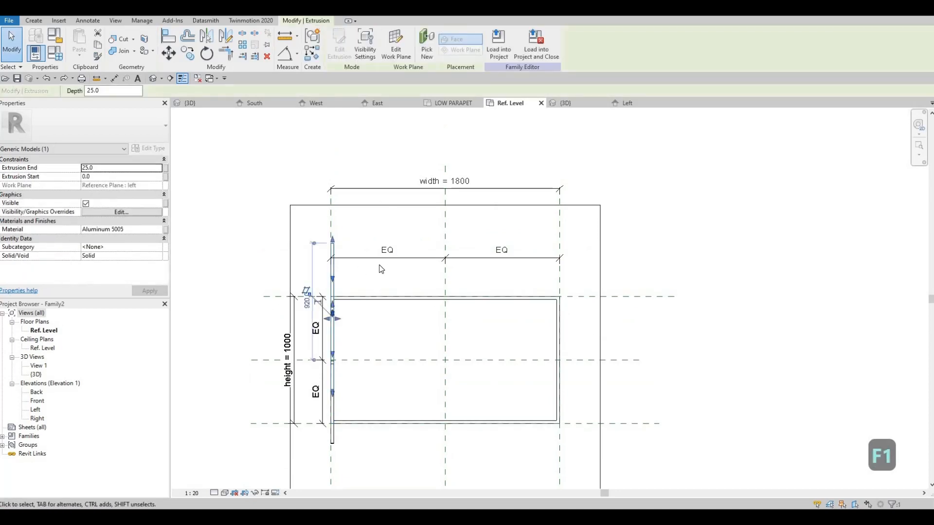
Delete the selected bar copy and copy the original sloped bar about 40 mm beyond the frame's upper edge along the left plane
key(Delete)
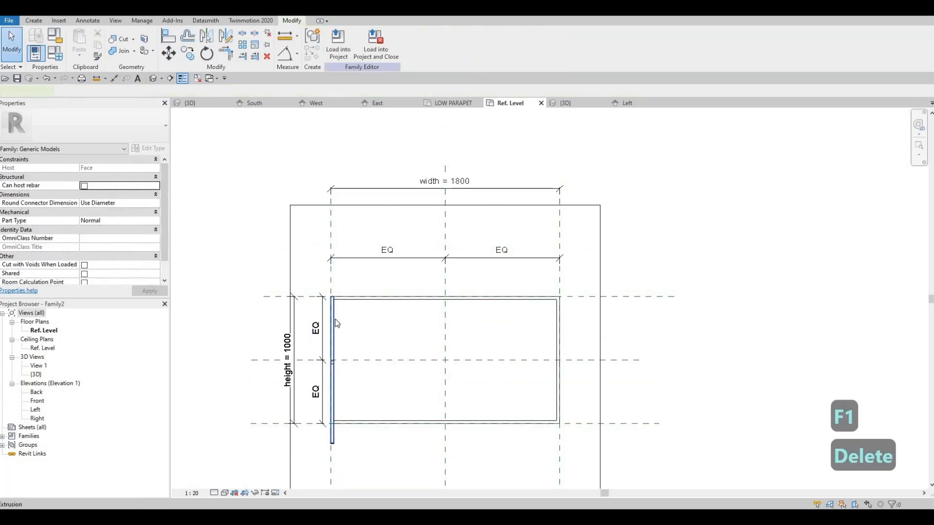
click(335, 321)
key(c)
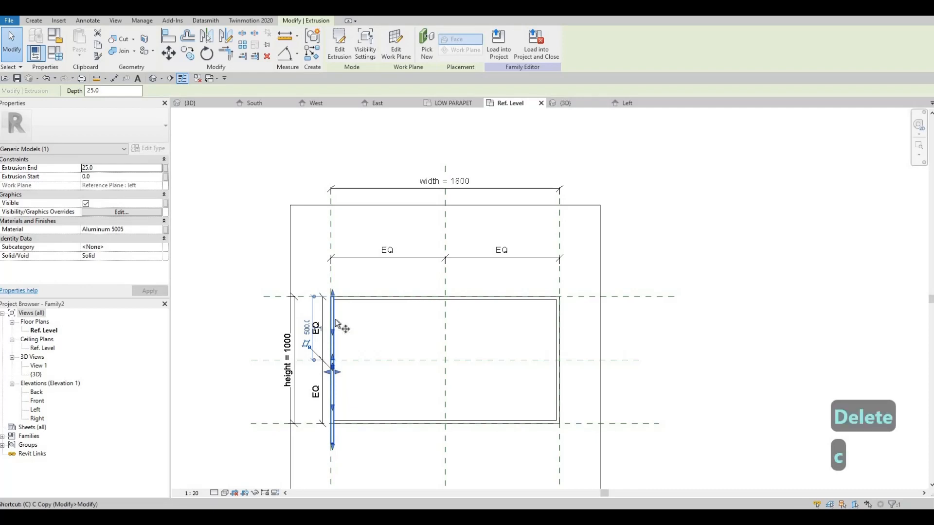
key(o)
click(339, 315)
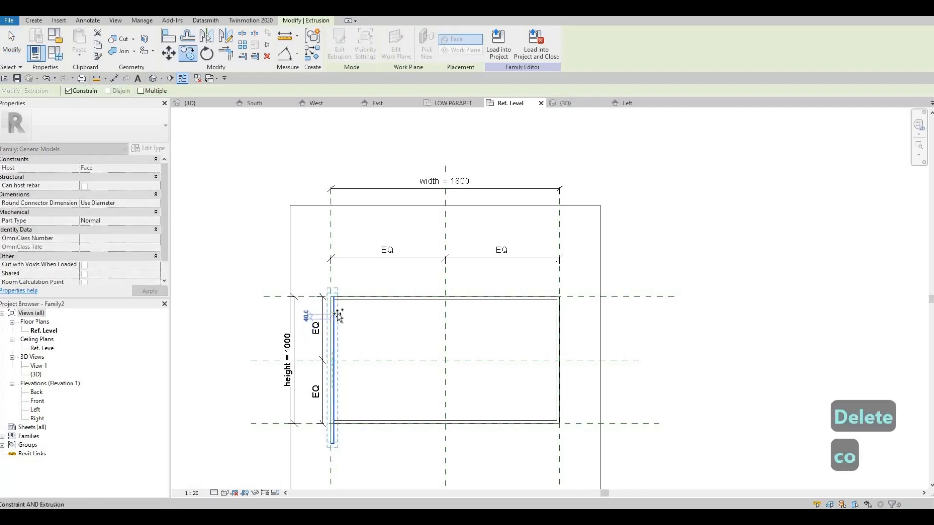
click(337, 314)
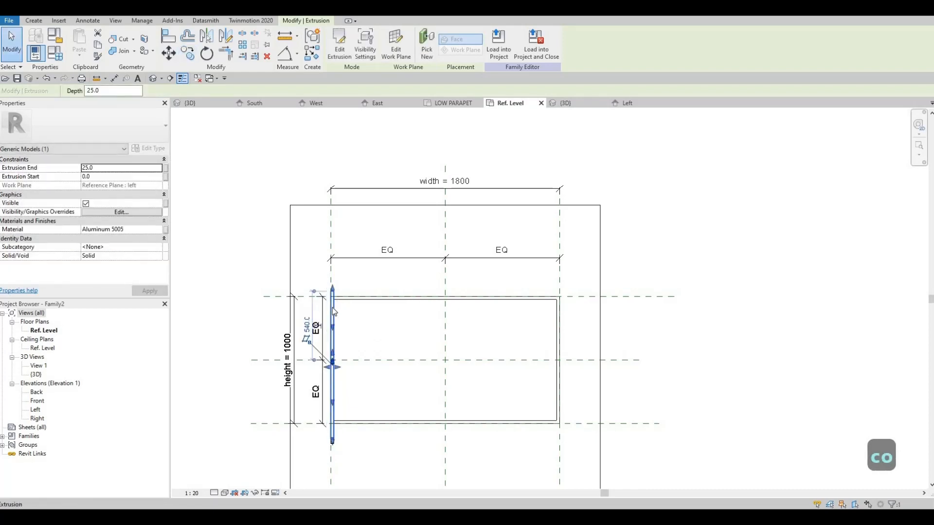
key(Escape)
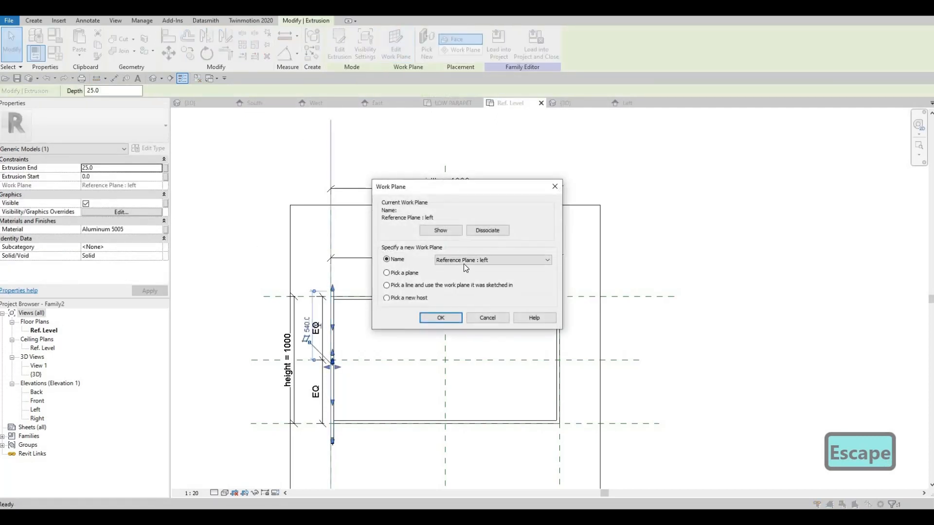
Change the new bar copy's work plane to Reference Plane : right
click(488, 261)
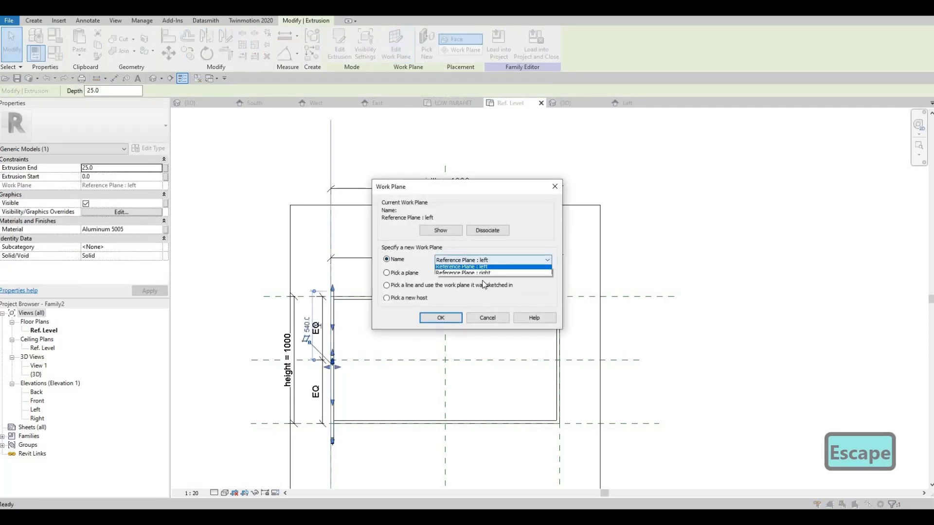
click(448, 322)
click(450, 322)
key(Escape)
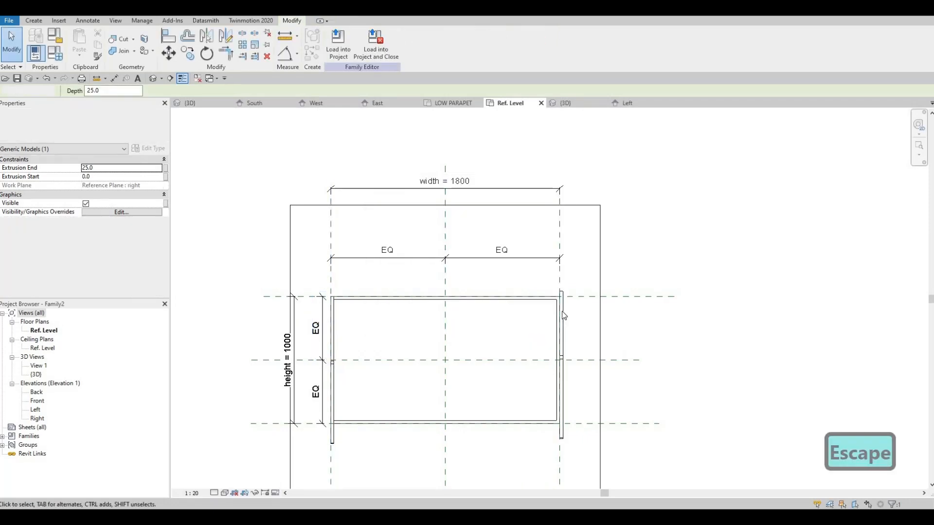
Move the copied bar 40 mm back along the right reference plane so its end meets the frame's upper edge
click(563, 315)
key(m)
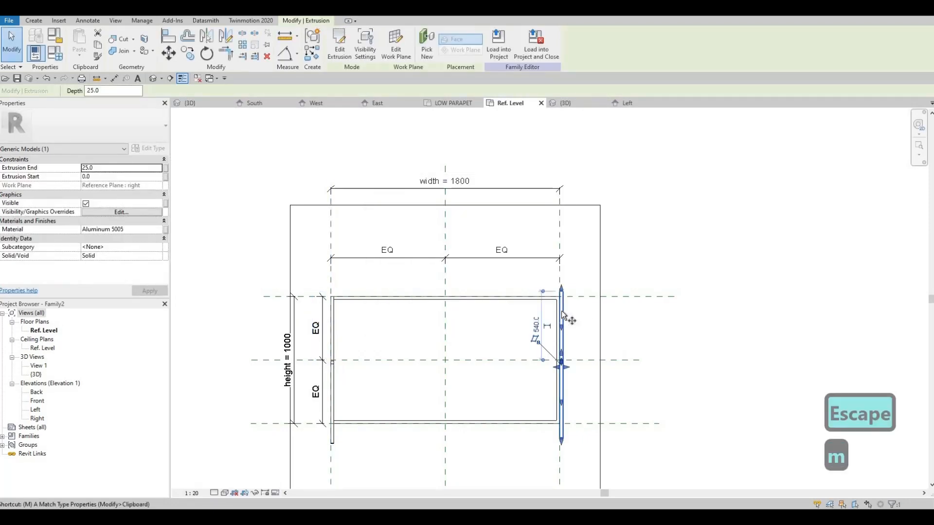
key(v)
scroll(561, 311, up, 2)
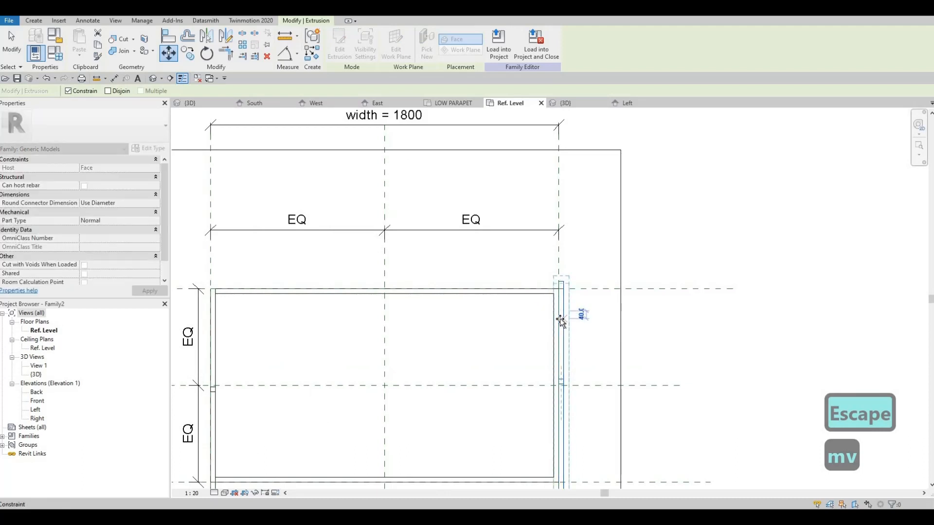
key(Escape)
key(Escape)
key(Escape)
scroll(226, 136, down, 2)
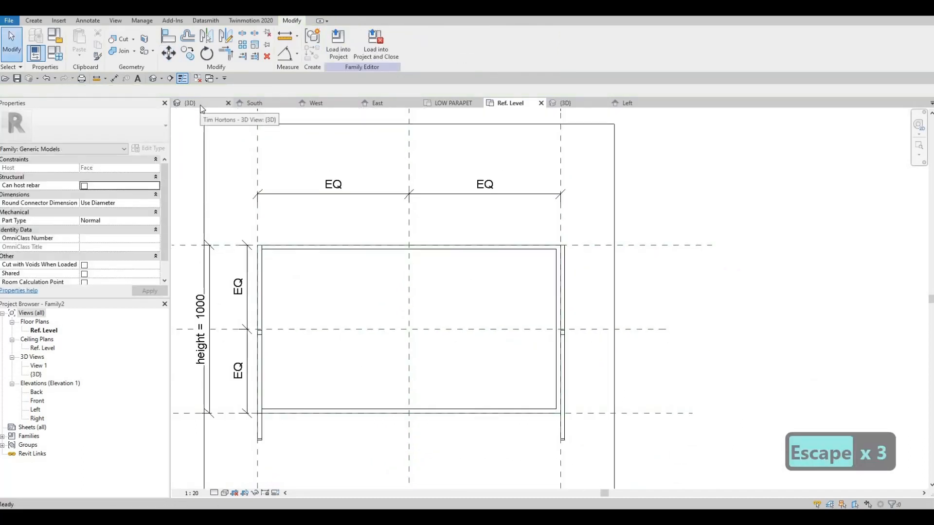
Shift the right sloped bar's thickness inside the right reference plane, with its extrusion running from -25 to 0
click(564, 267)
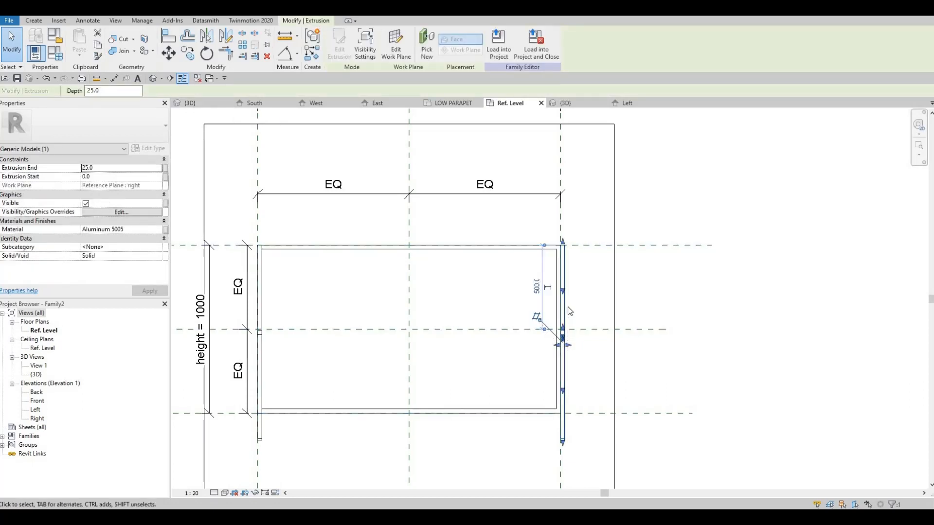
scroll(564, 330, up, 2)
drag(560, 340, 561, 336)
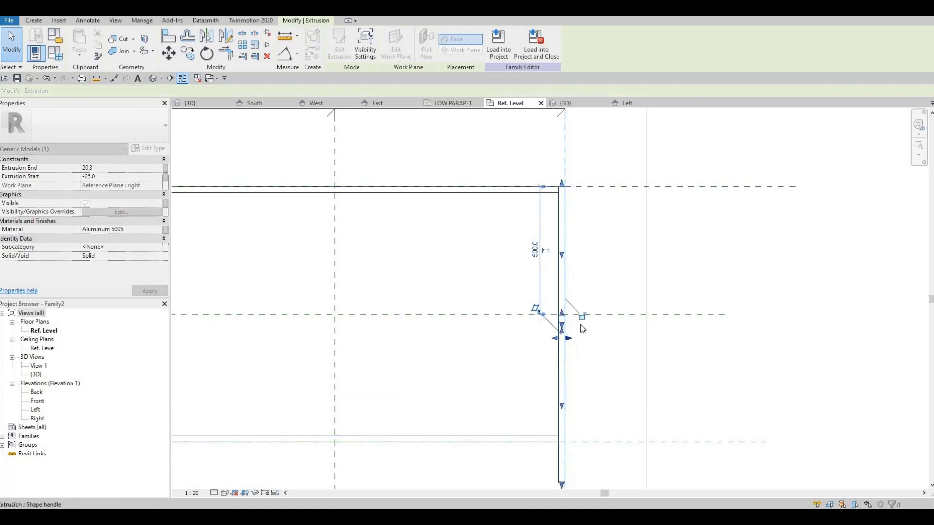
click(556, 336)
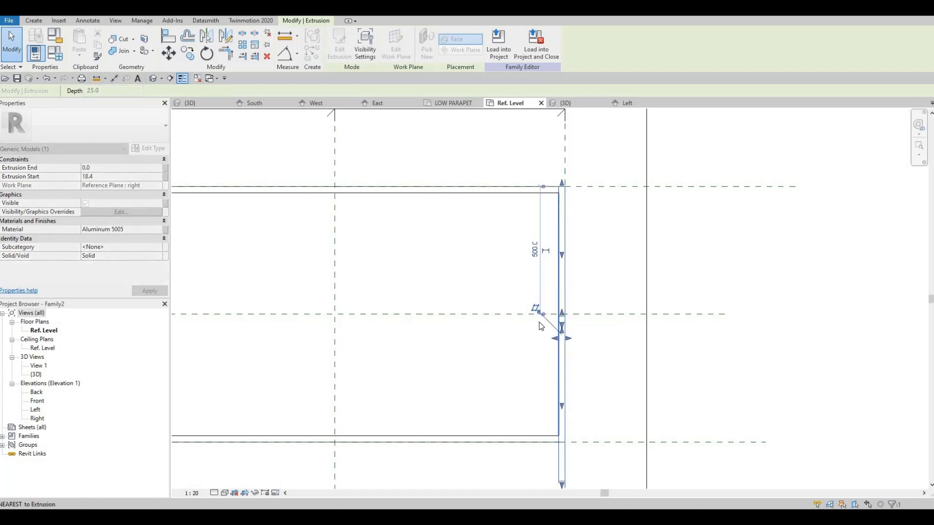
Adjust the inner face of the left sloped bar by its shape handle against the left side of the frame
middle_drag(181, 325, 348, 329)
click(358, 340)
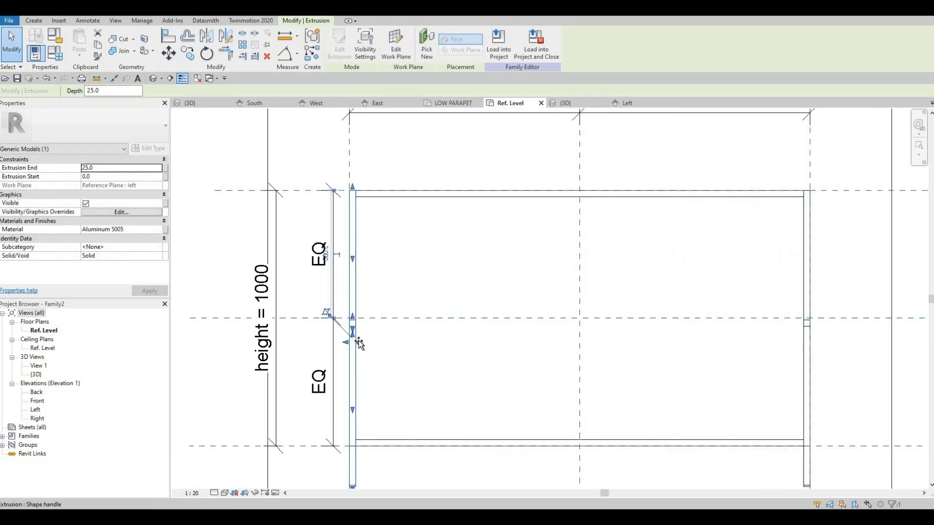
drag(360, 342, 349, 344)
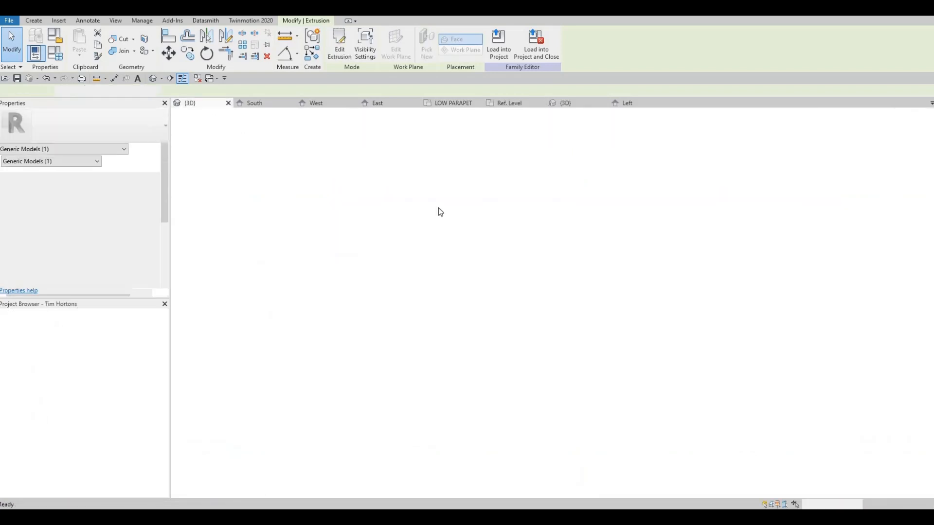
Inspect both sloped bars in the family's 3D view and set the width parameter to 2000 in Family Types
click(570, 104)
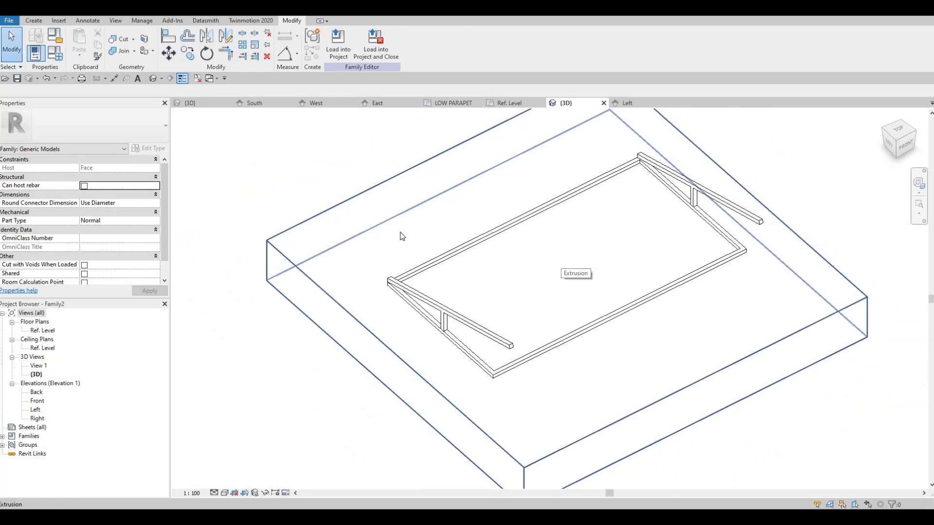
mouse_move(533, 261)
shift+middle_down()
mouse_move(604, 179)
mouse_move(538, 224)
mouse_move(531, 256)
shift+middle_up()
click(531, 256)
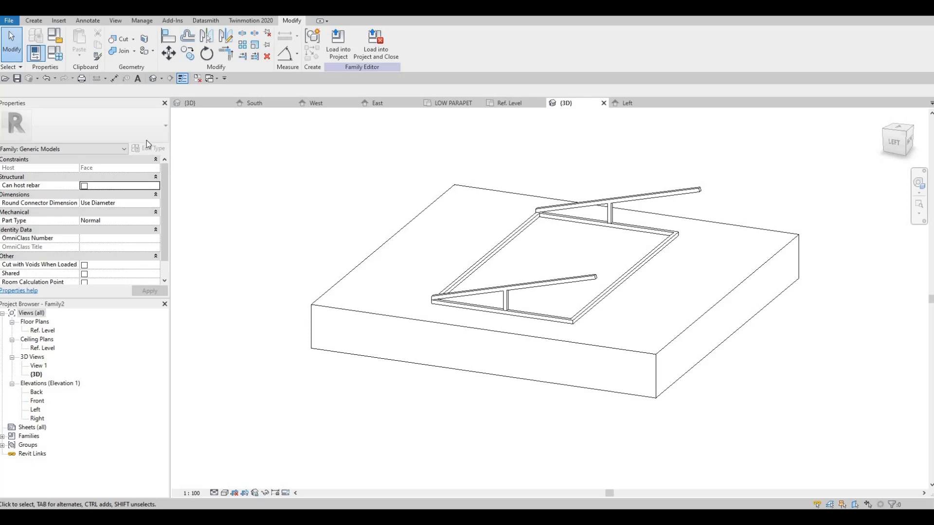
key(f)
key(t)
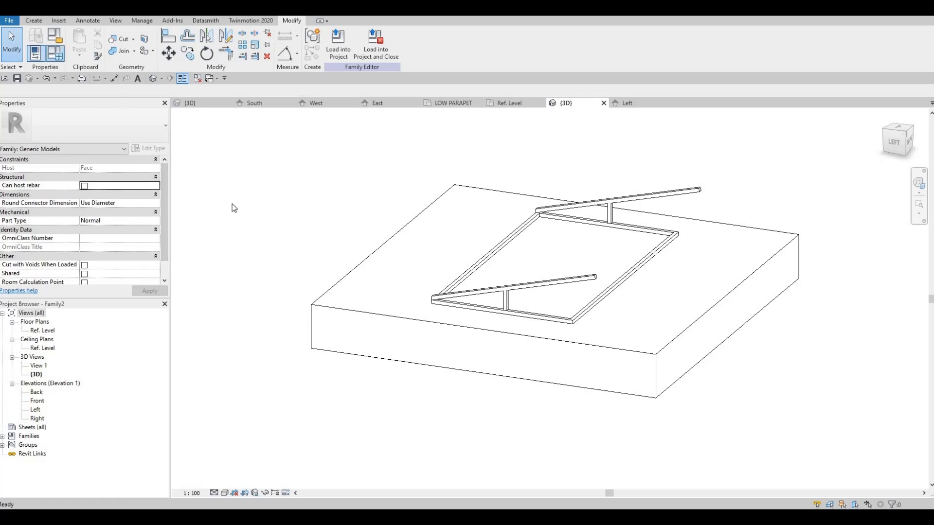
click(211, 210)
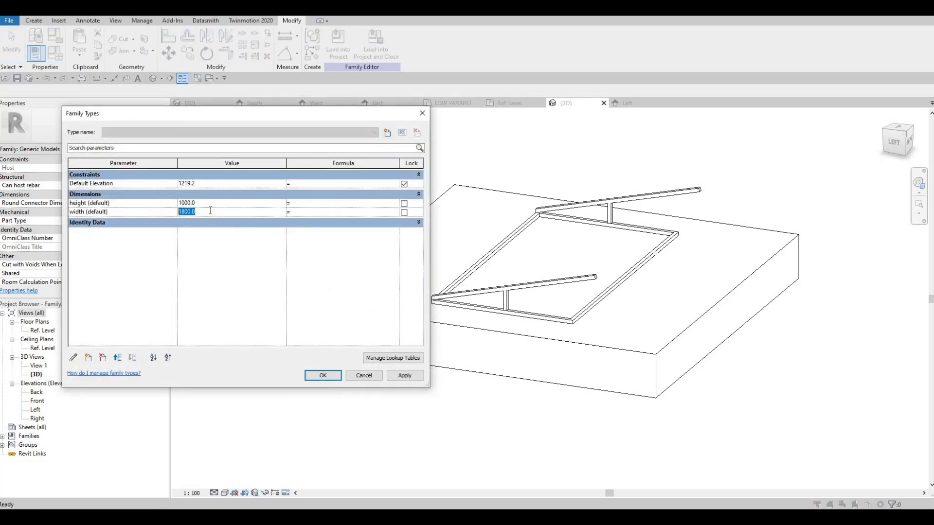
text(200)
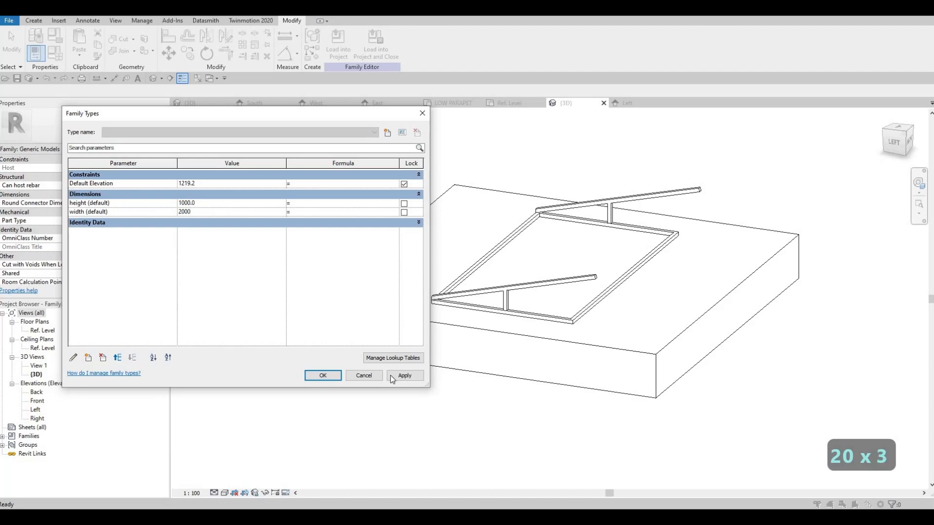
click(393, 376)
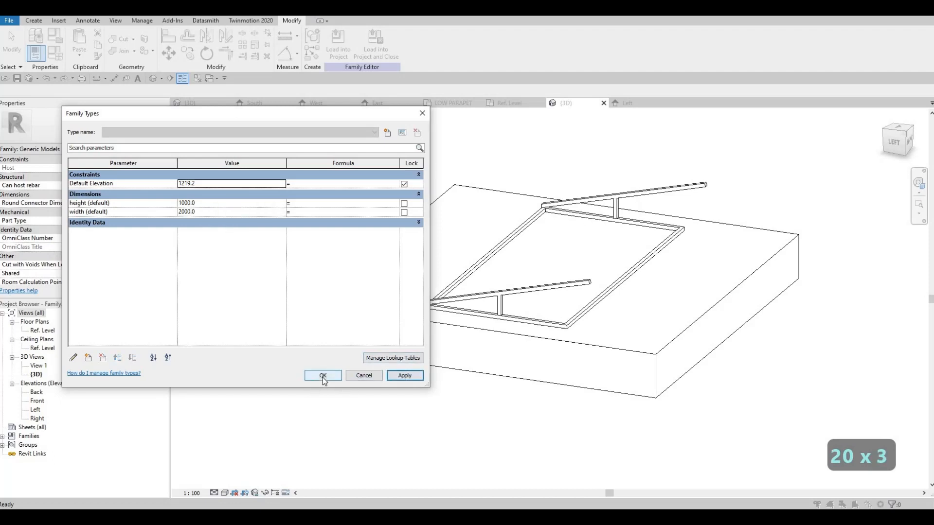
click(323, 376)
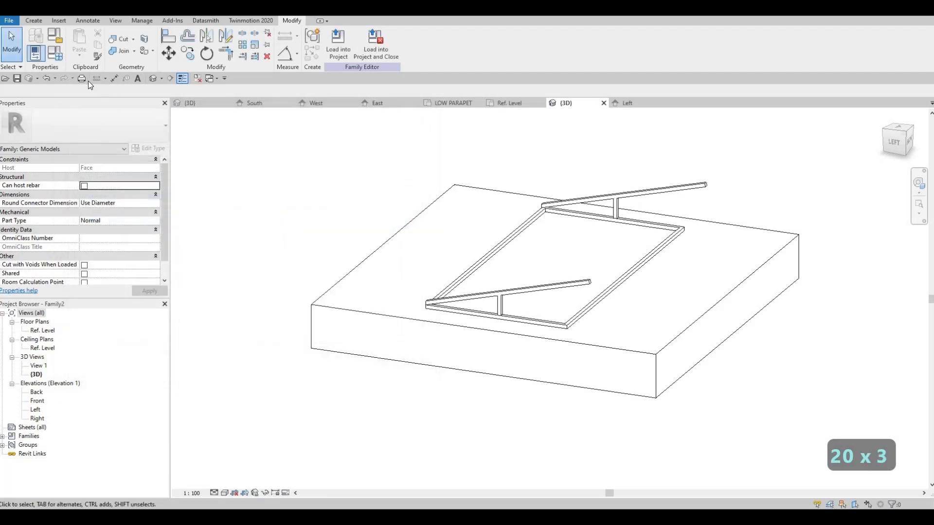
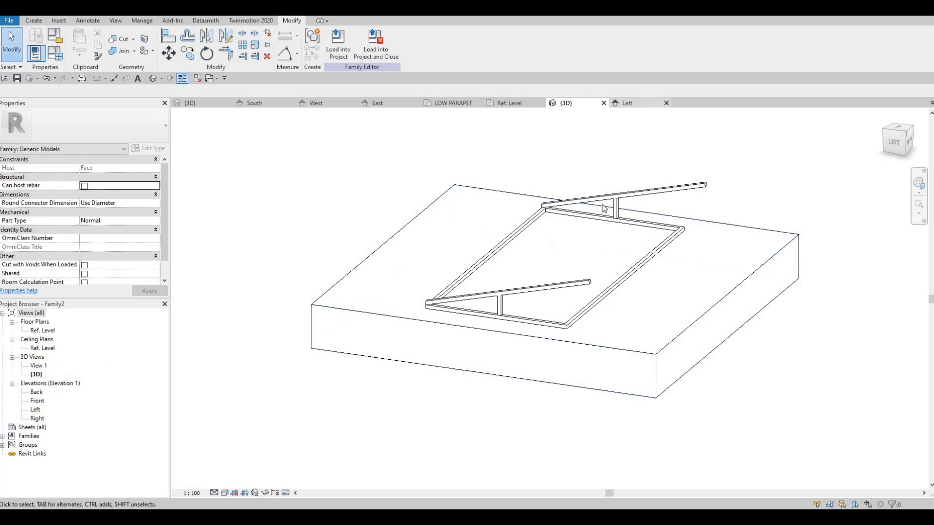
Start a new extrusion in the Left elevation and assign it Canvas, Blue Stripe from the AEC Materials Fabric library
click(631, 102)
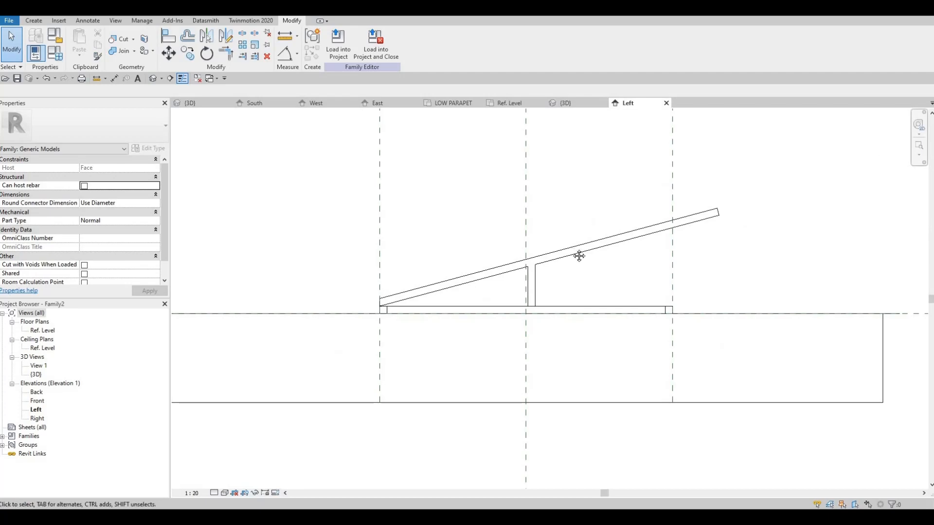
click(33, 21)
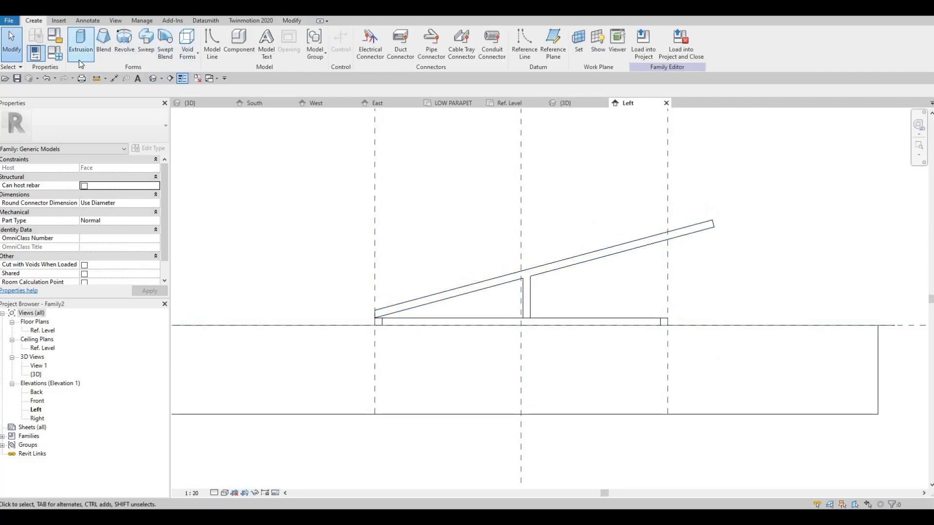
click(81, 41)
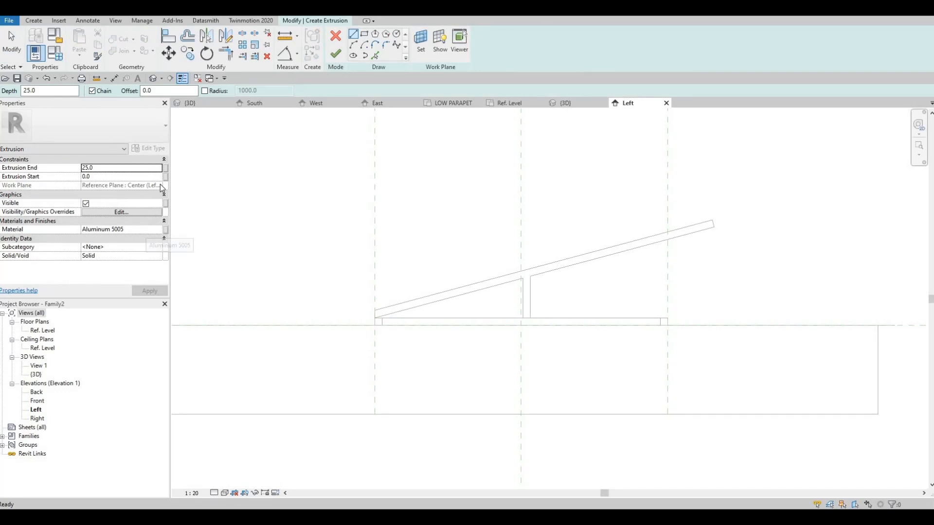
click(156, 227)
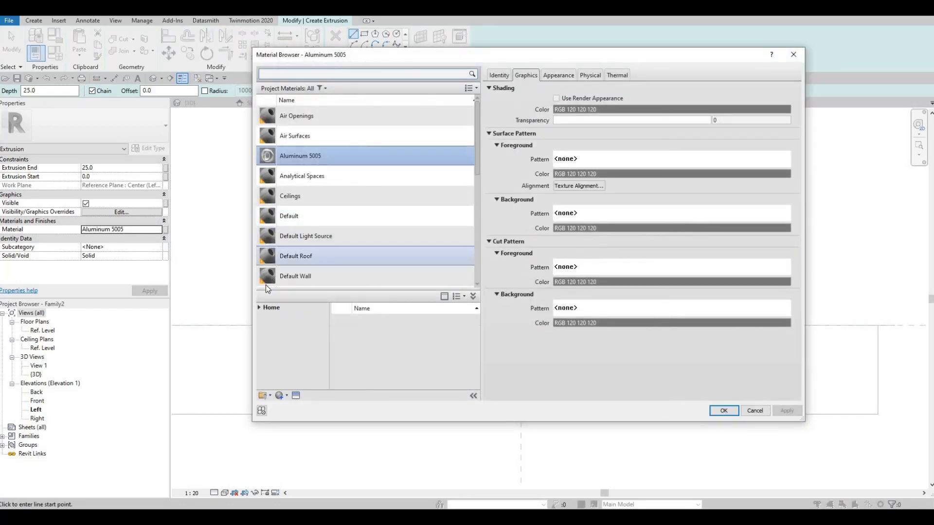
scroll(266, 284, down, 6)
click(264, 325)
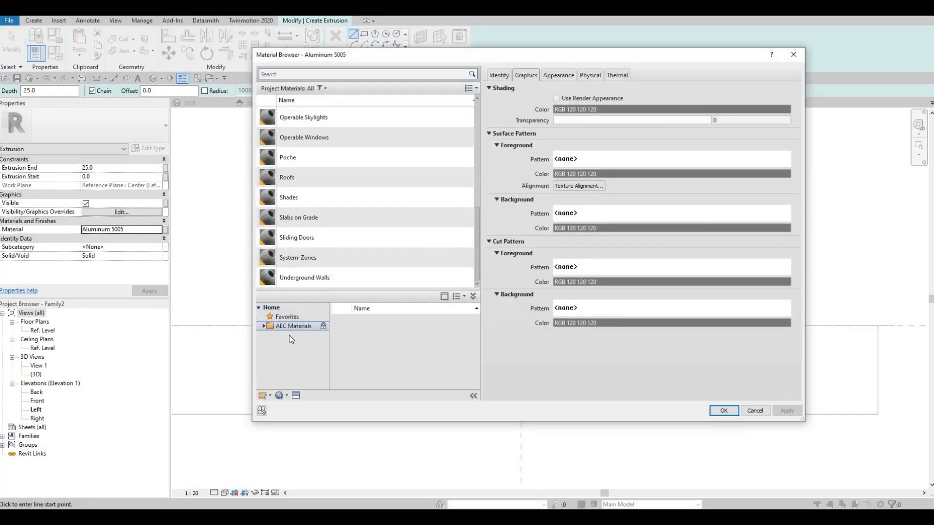
scroll(291, 350, down, 3)
scroll(294, 360, up, 2)
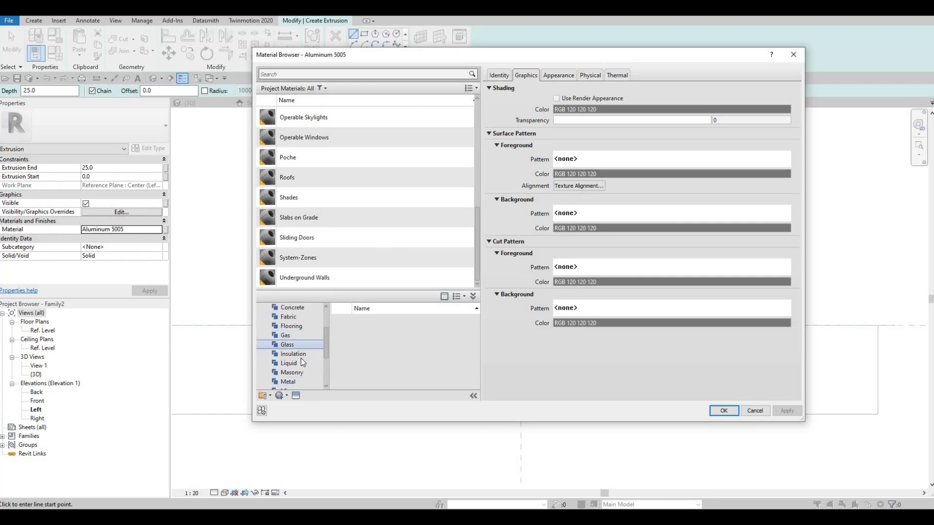
click(290, 316)
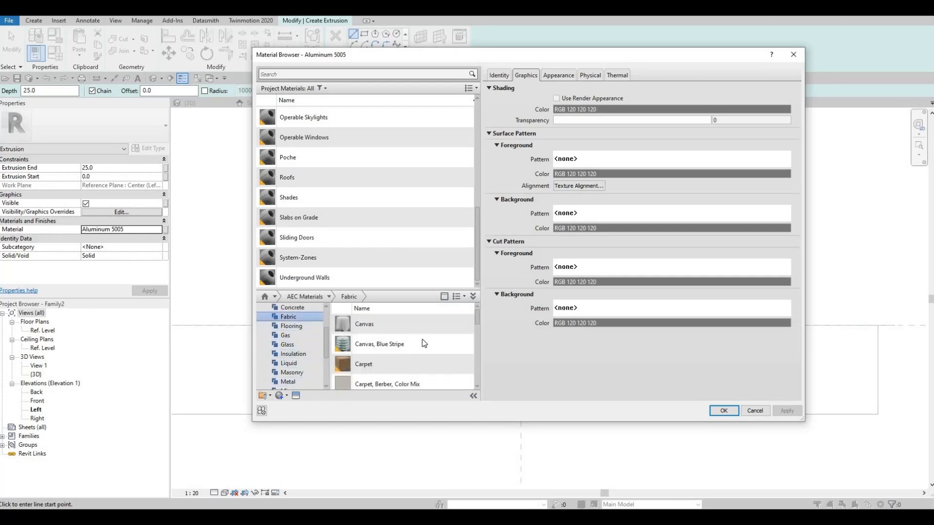
mouse_move(459, 346)
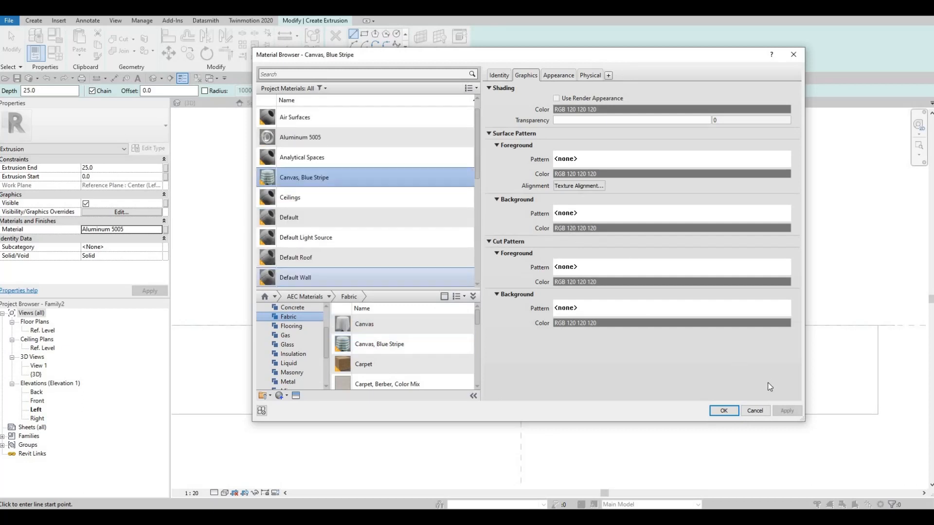
click(723, 411)
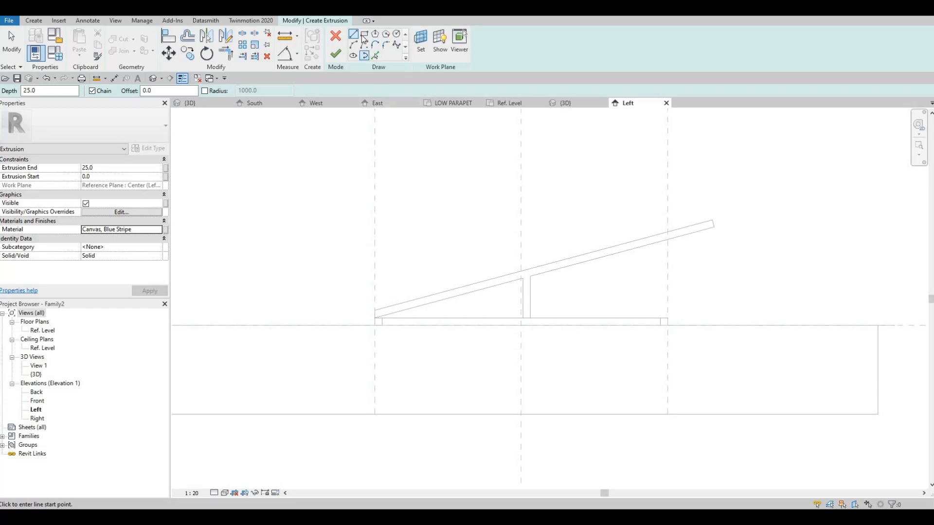
Trace the sloped bar's upper edge as a sketch line and add a parallel line offset 25 above it
click(364, 35)
click(374, 310)
click(378, 59)
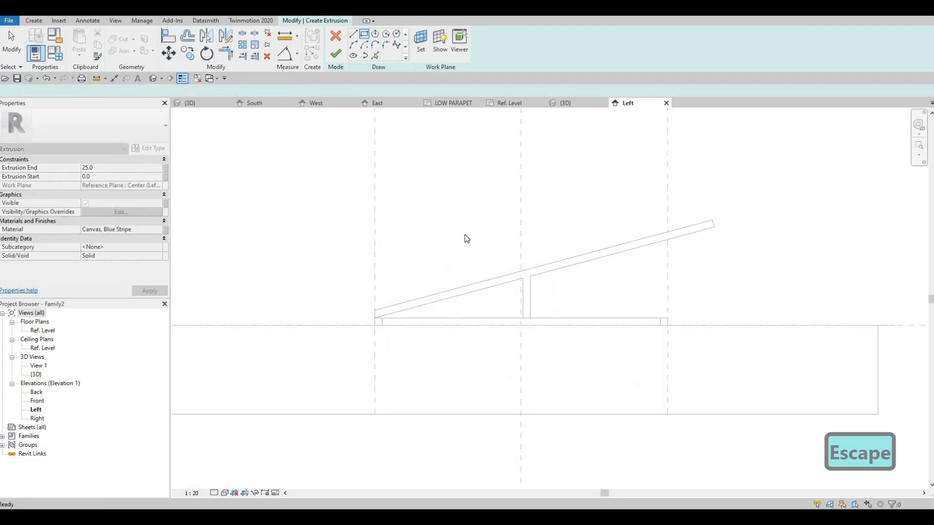
click(448, 290)
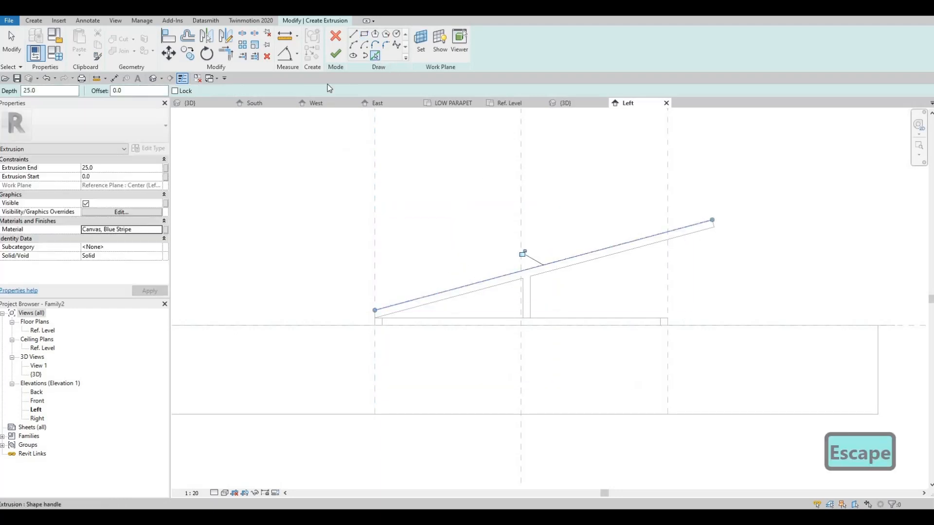
click(128, 91)
text(25)
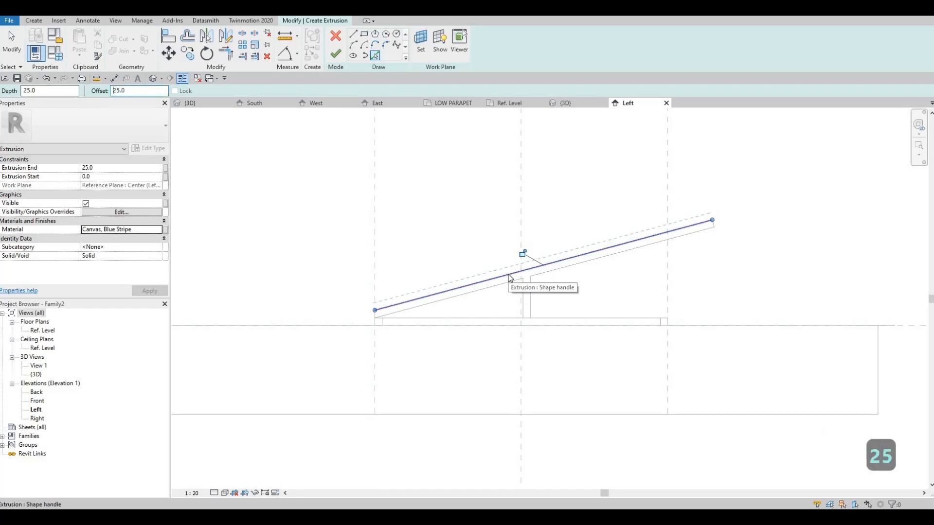
click(583, 267)
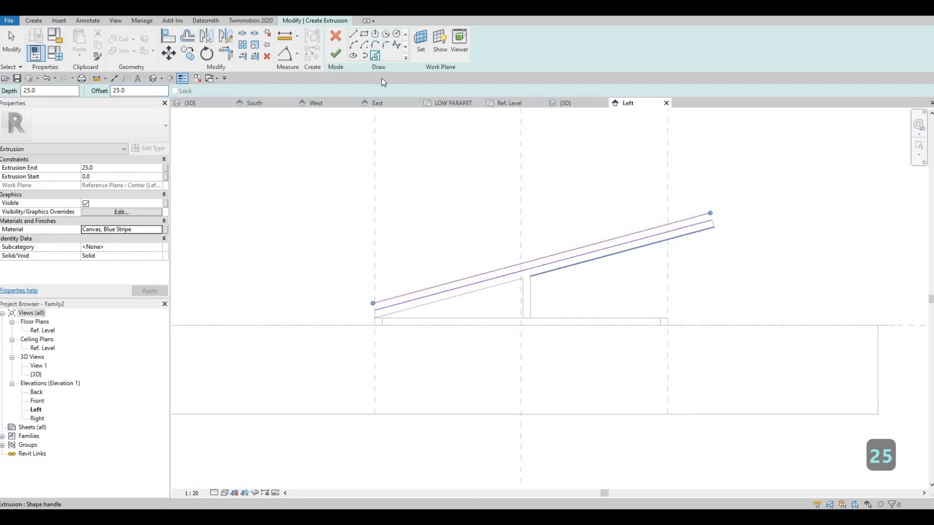
Close the raised end of the canvas profile with a short line between the two sloped lines, using zero offset
click(353, 34)
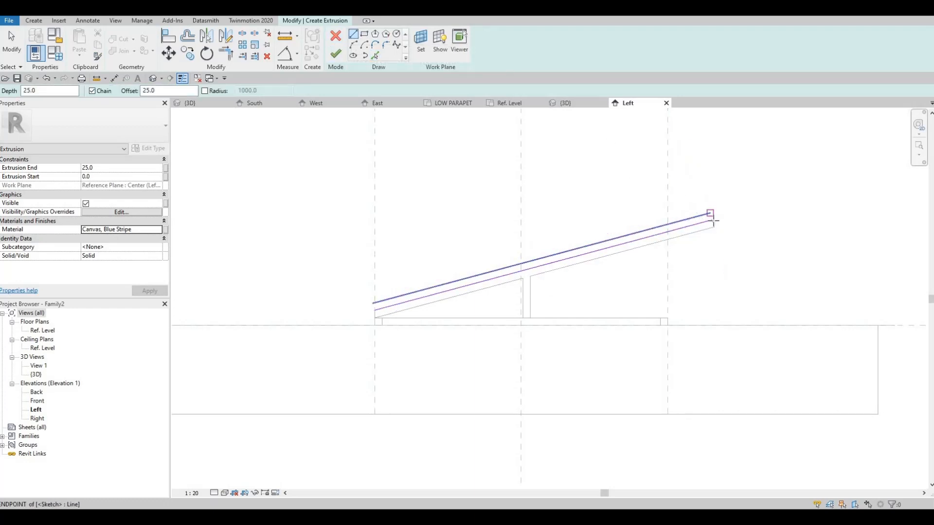
click(713, 221)
scroll(714, 229, up, 4)
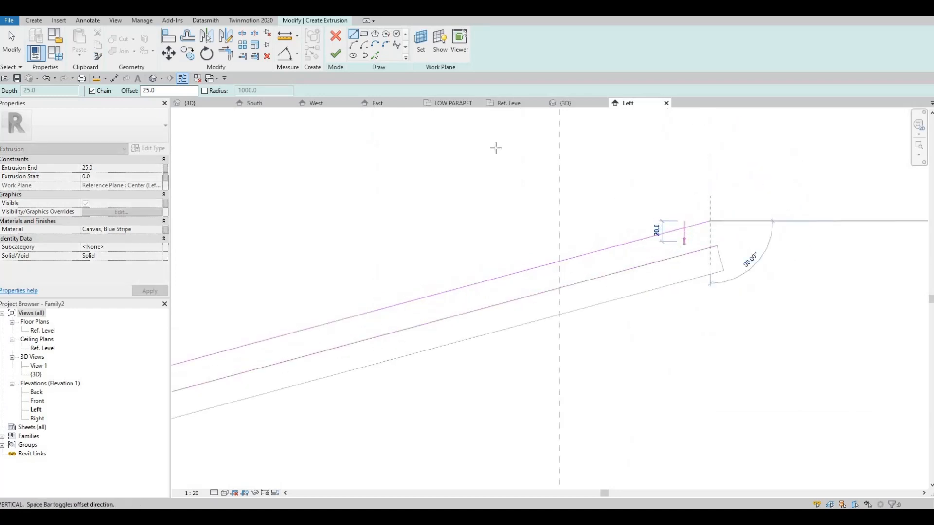
key(Escape)
key(Escape)
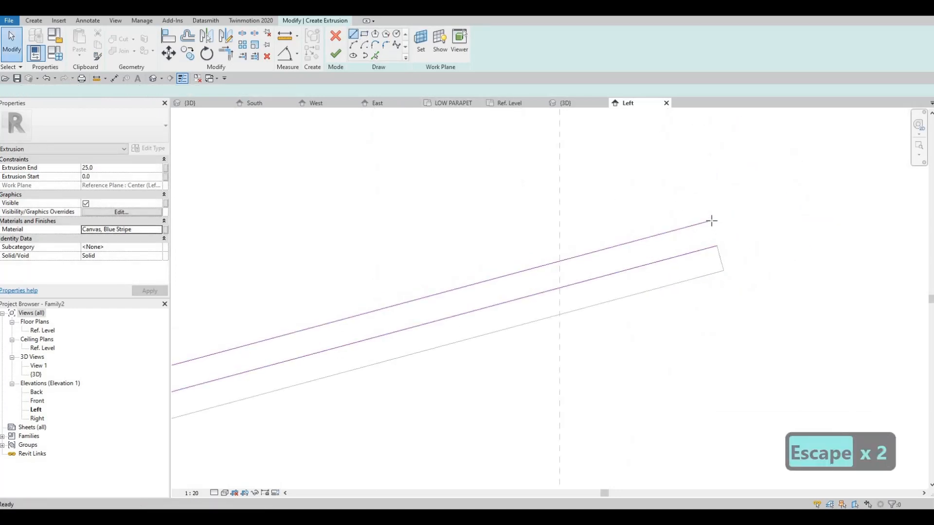
click(711, 221)
click(717, 246)
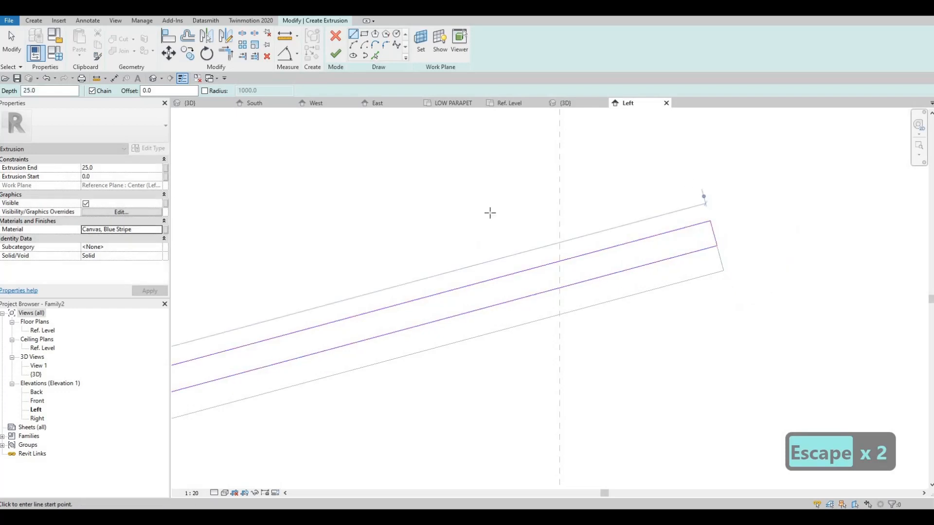
Close the low end of the canvas profile with a vertical line along the frame's reference plane
scroll(489, 213, down, 4)
middle_drag(490, 213, 694, 171)
scroll(353, 292, down, 2)
middle_drag(352, 292, 492, 239)
scroll(340, 297, up, 3)
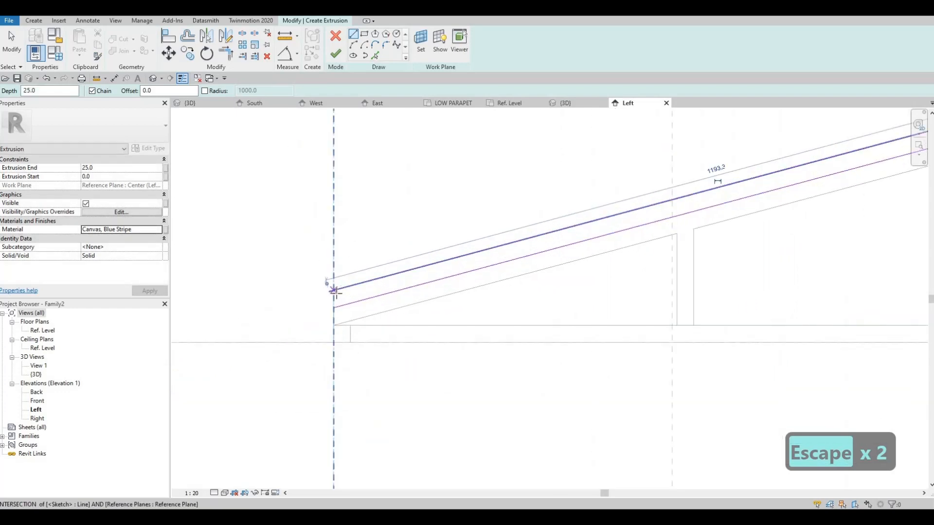
click(334, 291)
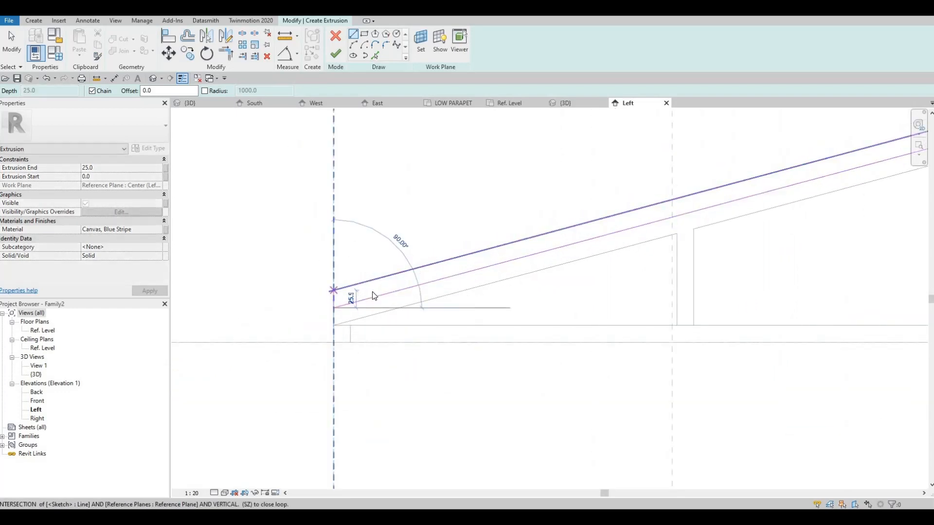
click(372, 296)
key(Escape)
key(Escape)
Trim the upper sloped line's overhang to the vertical end line and finish the canvas extrusion
key(t)
key(r)
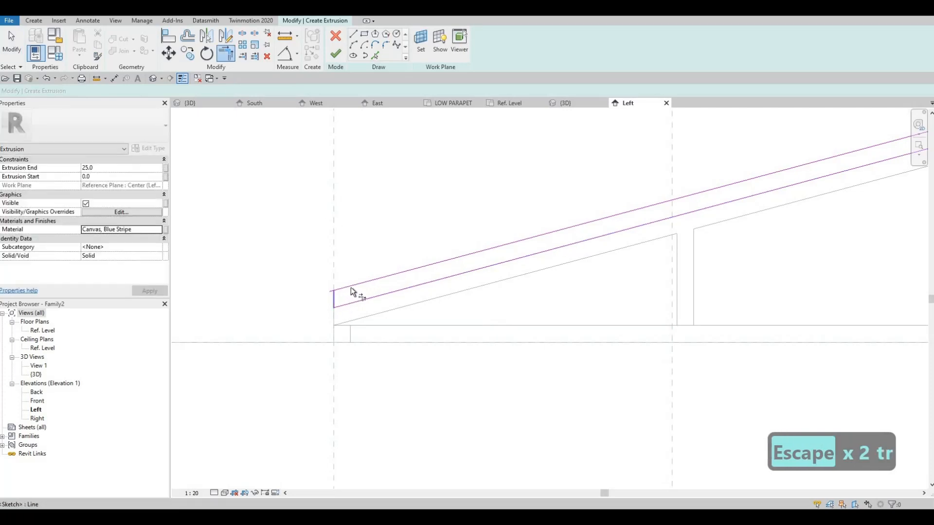
click(350, 288)
key(Escape)
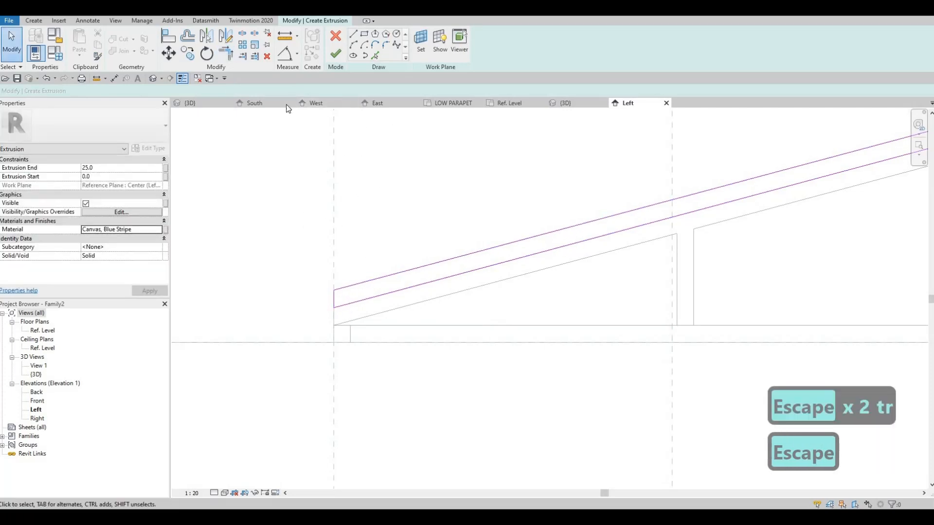
click(333, 56)
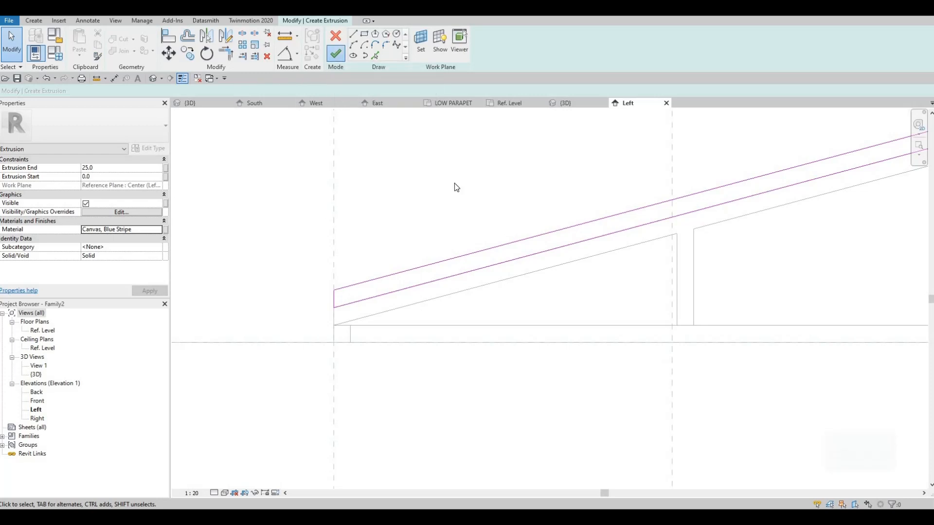
scroll(454, 183, down, 2)
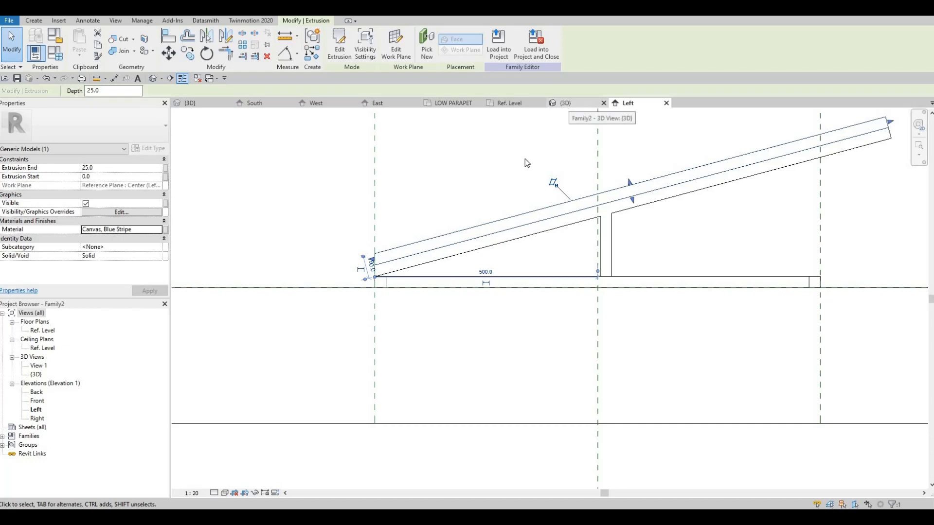
Stretch the canvas panel's left edge to the left reference plane in the Ref. Level plan, with extrusion start -1000, and lock it
click(567, 103)
shift+middle_drag(563, 287, 549, 240)
drag(559, 240, 428, 264)
drag(466, 122, 466, 122)
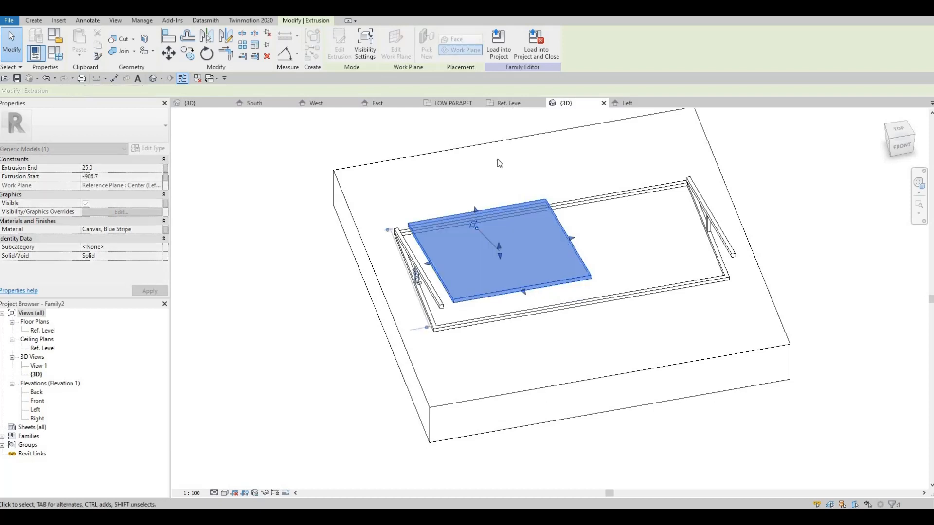
click(509, 103)
middle_drag(388, 290, 433, 262)
drag(389, 309, 362, 283)
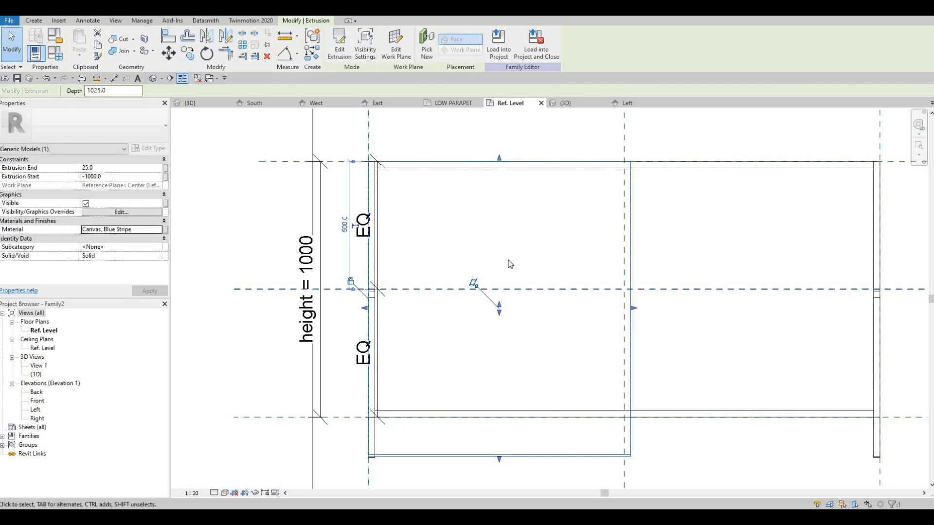
Stretch the canvas panel's right edge to the right reference plane, with extrusion end 1000, and lock it there
middle_drag(510, 263, 376, 216)
drag(498, 262, 763, 314)
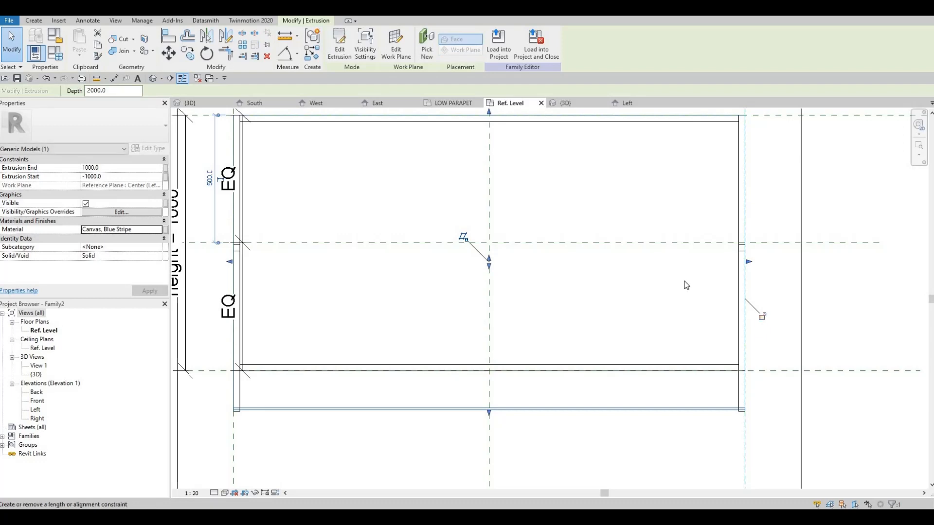
scroll(684, 282, down, 3)
key(Escape)
key(Escape)
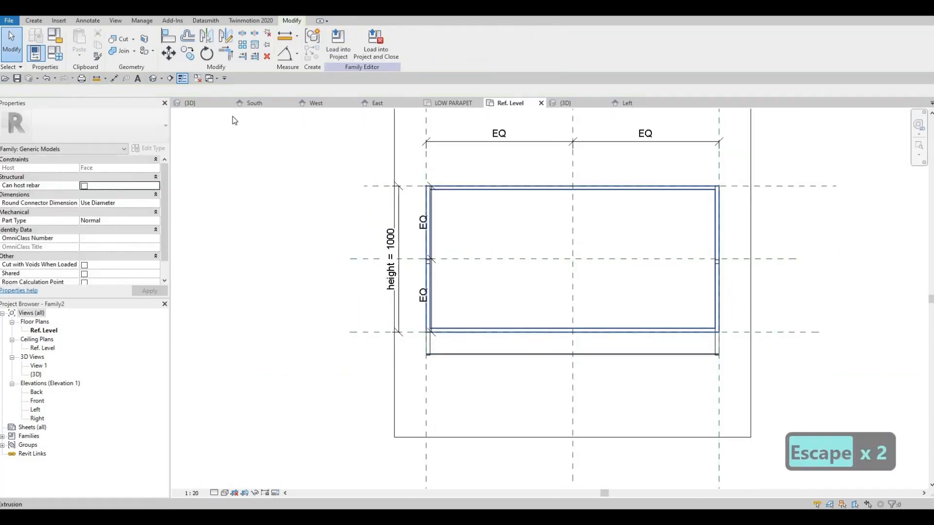
Inspect the canvas panel in the family's 3D view and set the width parameter to 1500 in Family Types
click(212, 106)
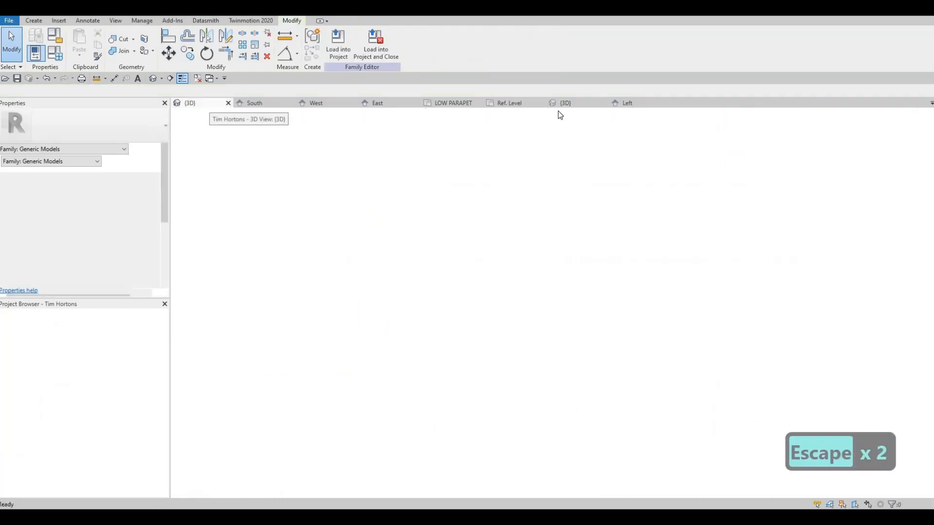
click(566, 103)
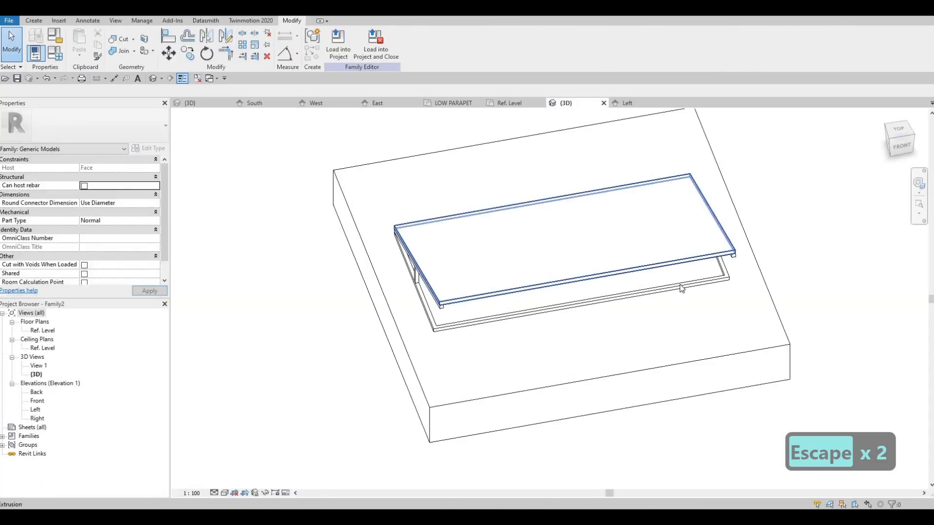
shift+middle_drag(682, 288, 665, 282)
key(Escape)
shift+middle_drag(735, 223, 683, 254)
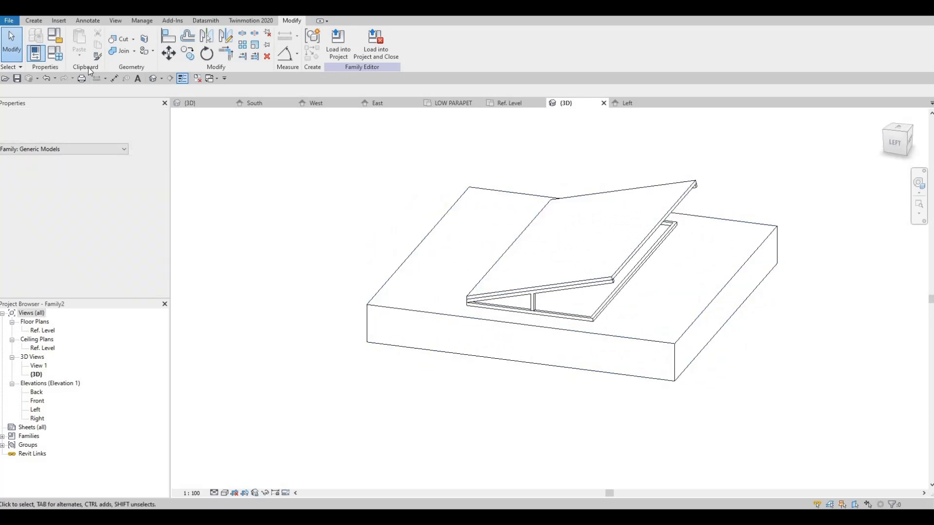
key(f)
key(t)
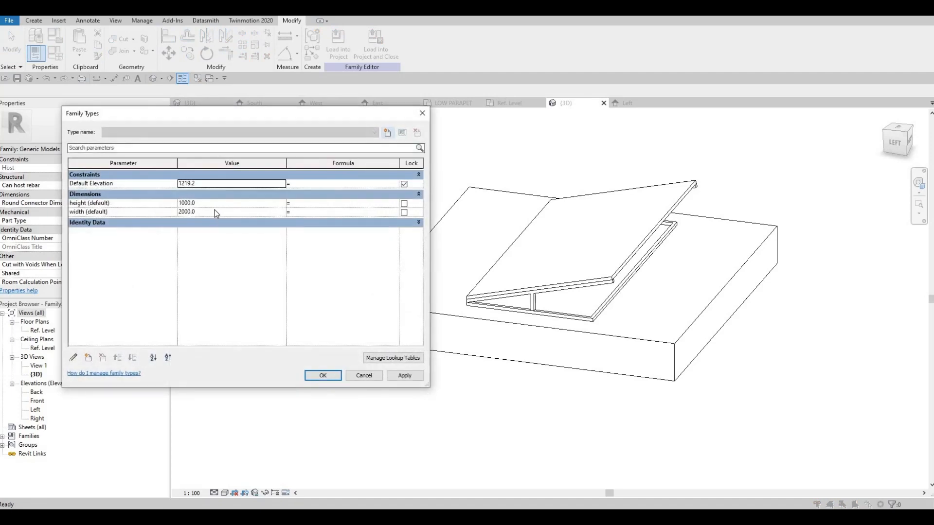
click(218, 211)
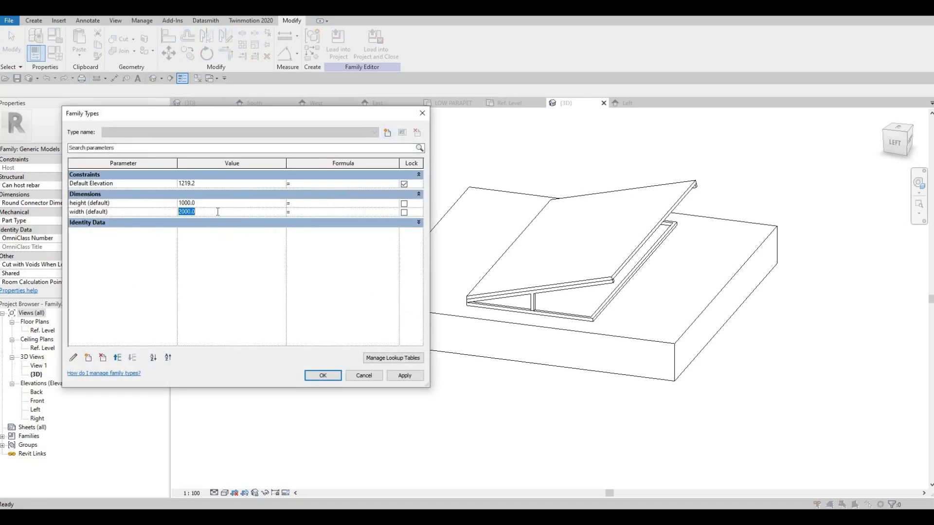
text(1500)
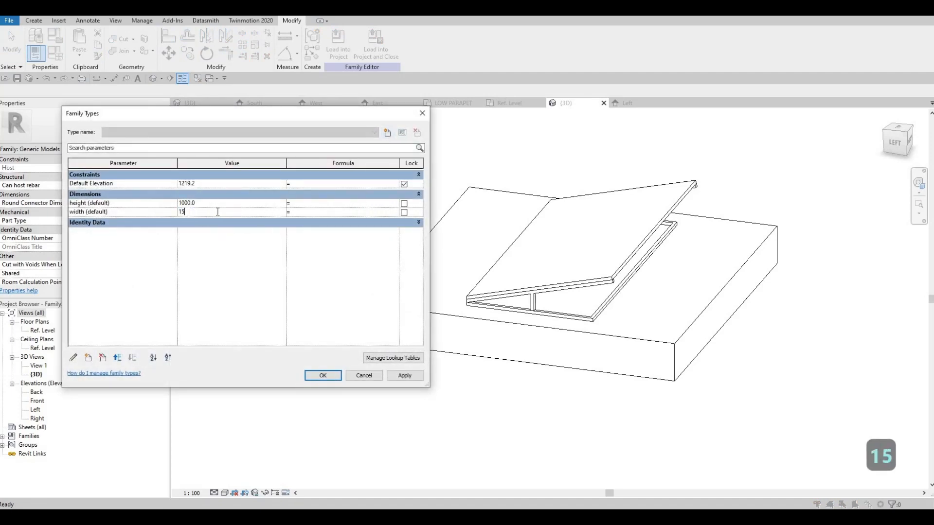
click(408, 376)
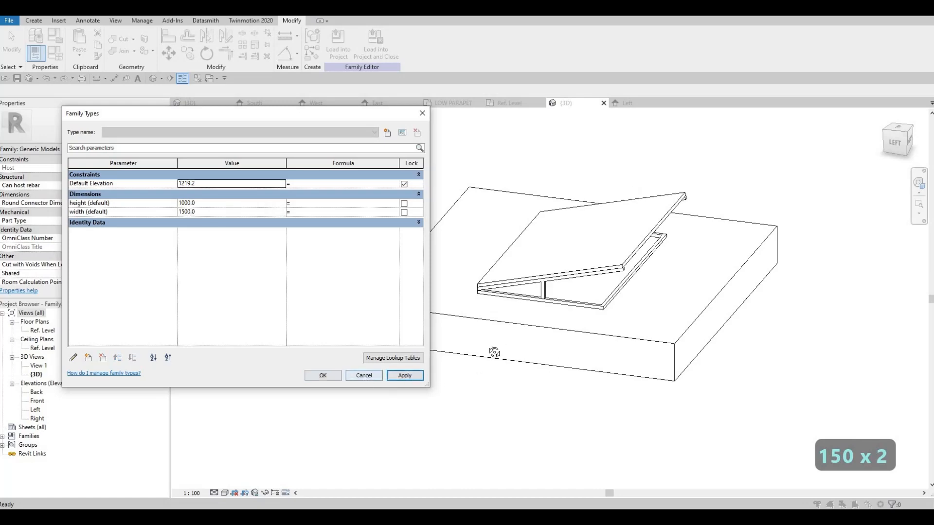
key(Return)
shift+middle_drag(494, 352, 578, 292)
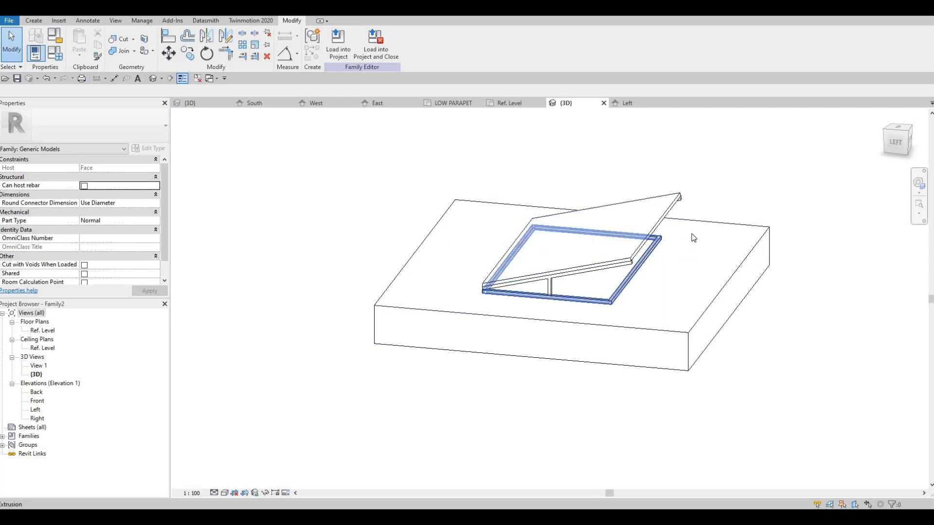
click(630, 276)
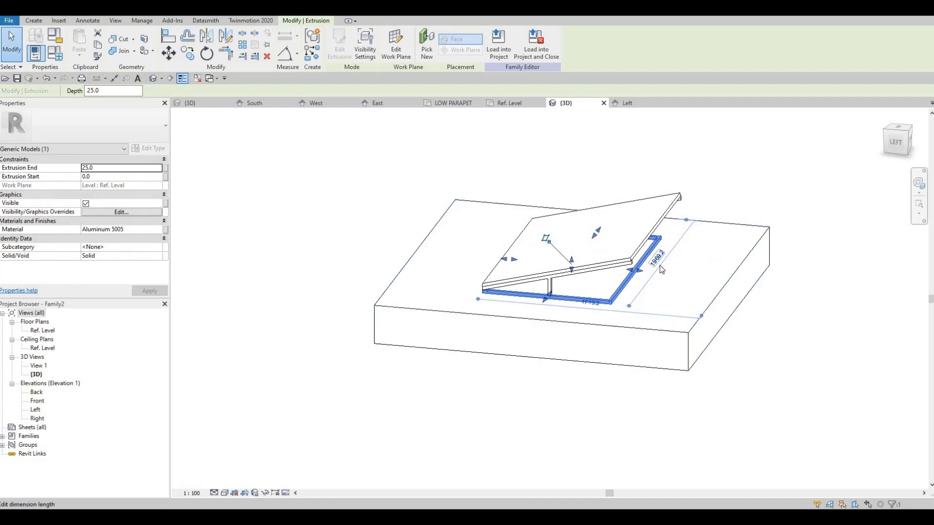
key(Escape)
key(Escape)
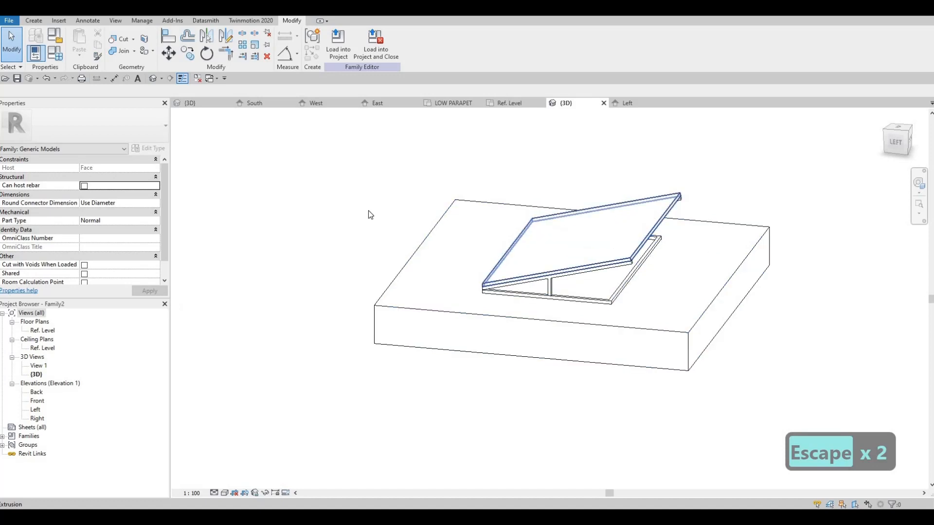
In the Left elevation, copy the material name Aluminum 5005 from the sloped bar's extrusion properties
click(627, 104)
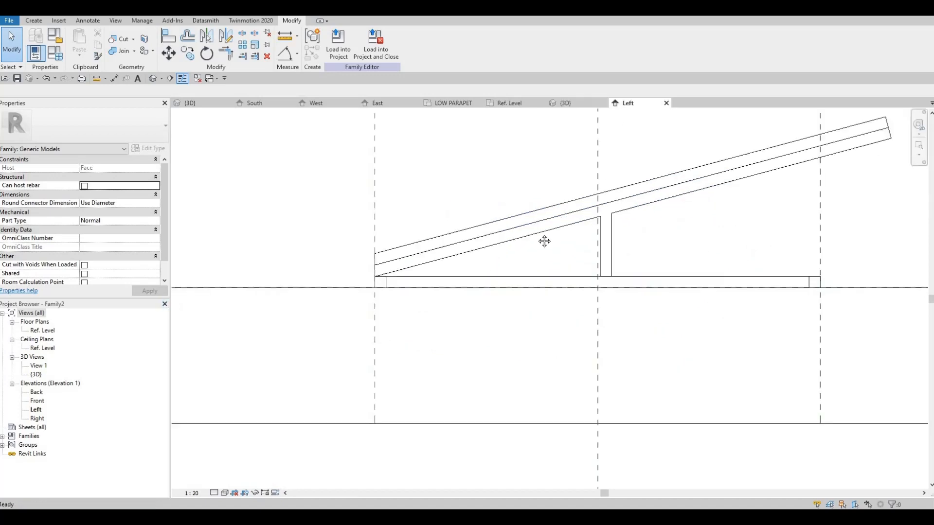
scroll(730, 190, up, 3)
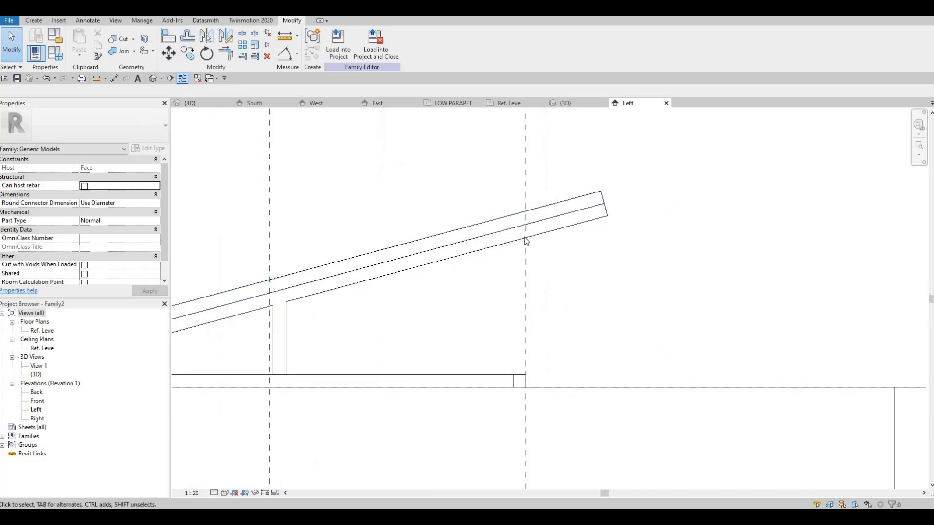
click(526, 240)
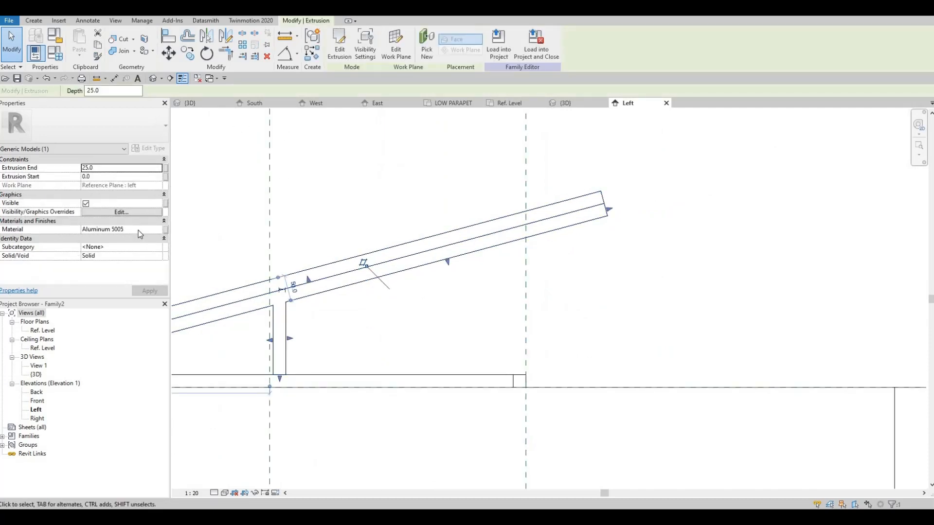
click(133, 229)
key(ctrl+c)
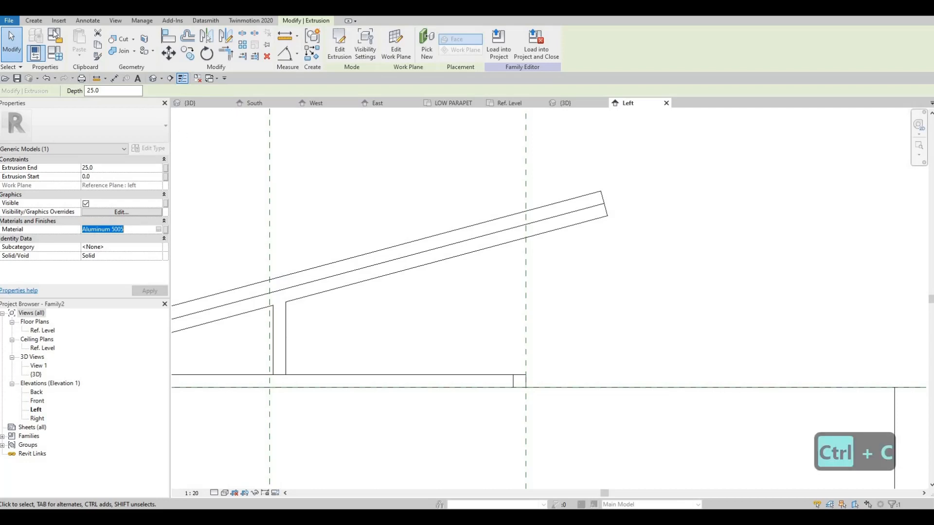
key(Escape)
key(Escape)
Start a new extrusion and sketch a rectangle about 35 mm wide and 55 mm high from the canvas panel's upper end corner
click(34, 20)
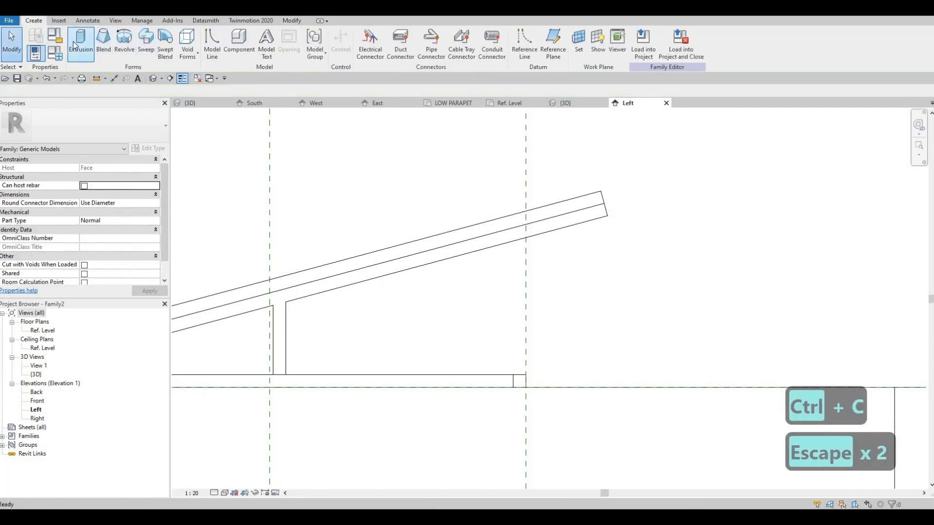
click(80, 41)
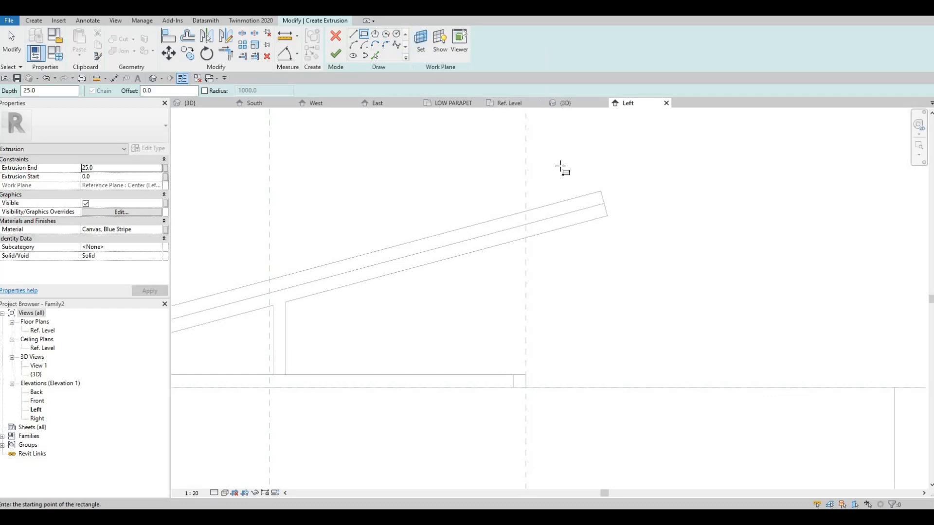
click(601, 191)
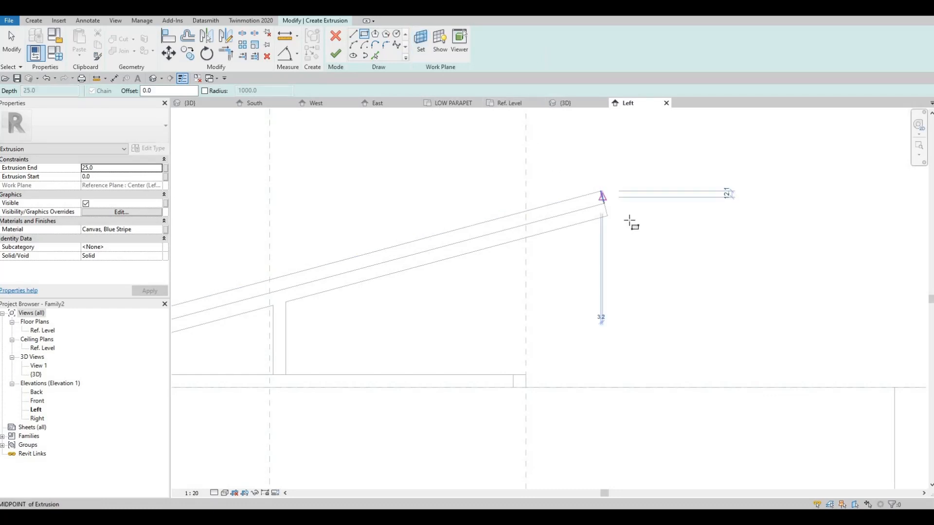
click(619, 220)
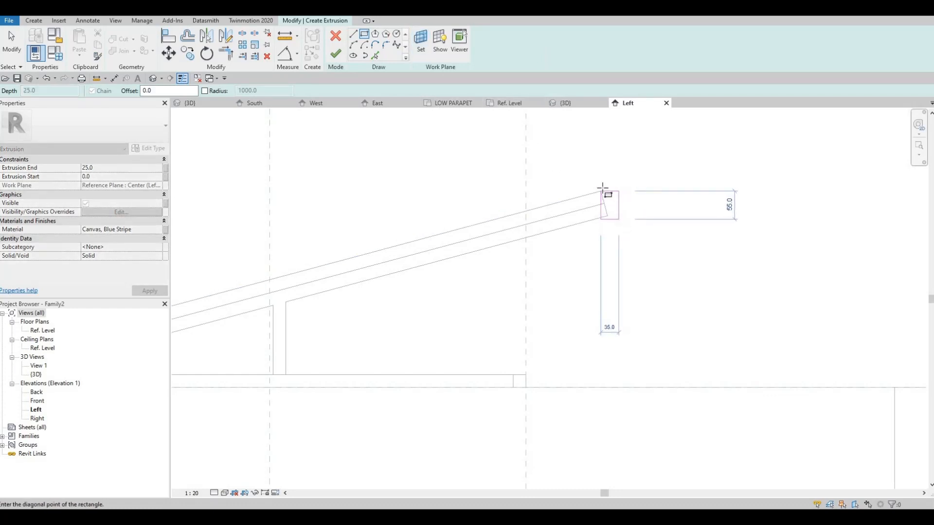
key(Escape)
scroll(601, 186, up, 2)
key(Escape)
Nudge the rectangle's top edge up three increments and its bottom edge down two increments
click(615, 194)
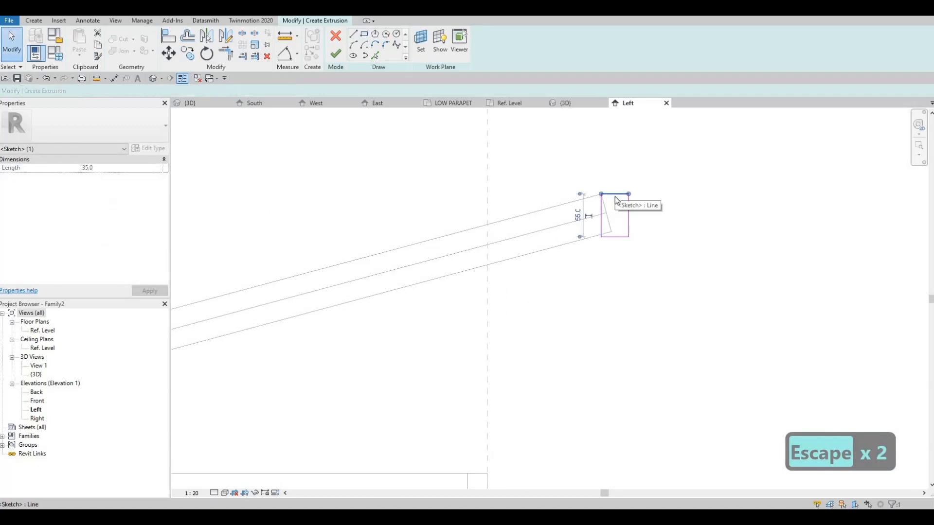
key(Up)
key(Up)
key(Up)
key(Down)
key(Down)
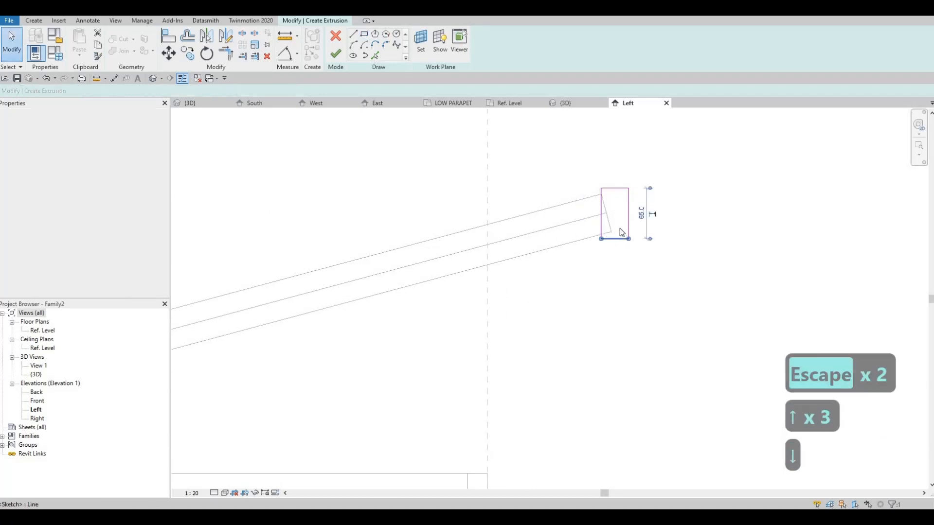
key(Escape)
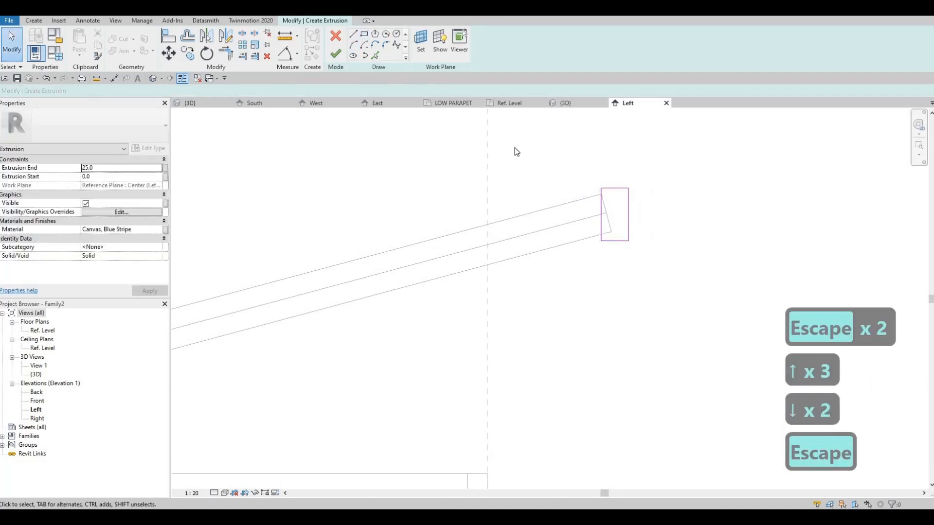
Draw sketch lines from the rectangle's left edge along the bar's underside to its corner, and up the slanted end to the top corner
click(353, 35)
scroll(606, 255, up, 2)
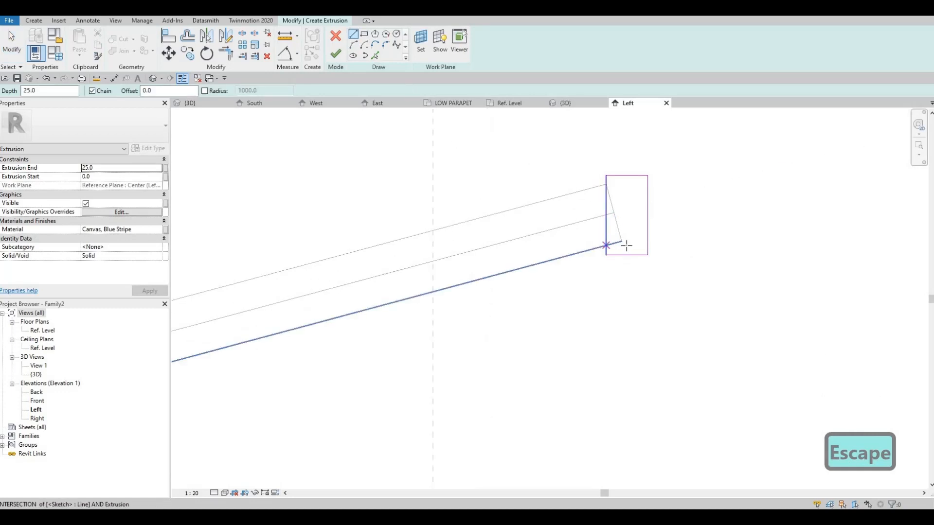
click(606, 245)
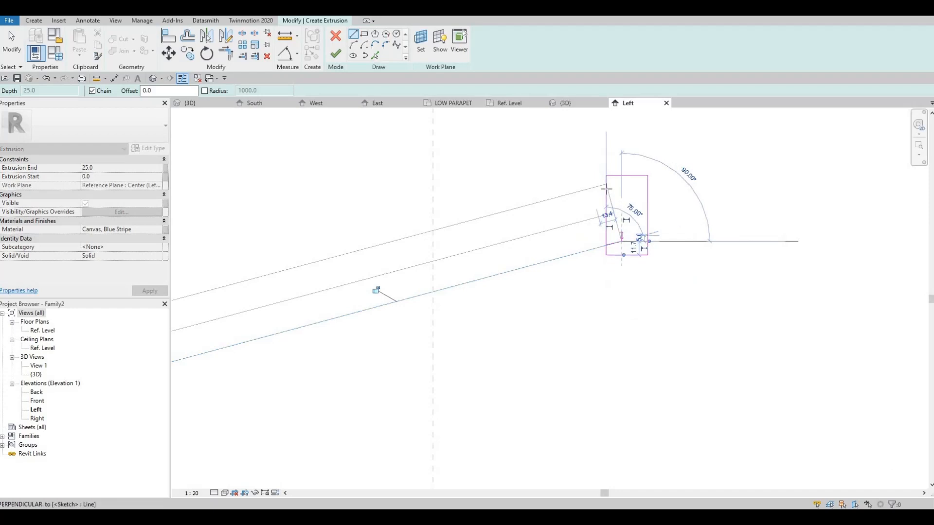
click(621, 241)
key(Escape)
key(Escape)
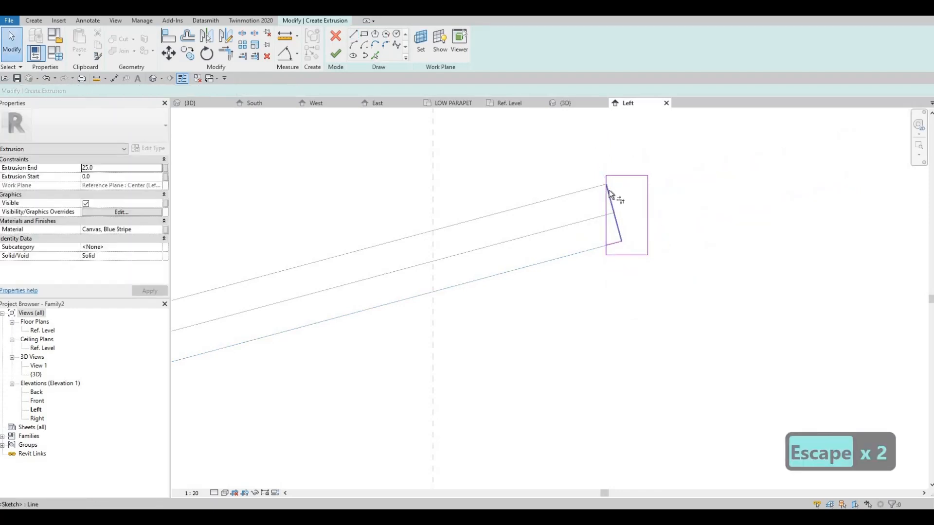
key(t)
key(r)
click(616, 220)
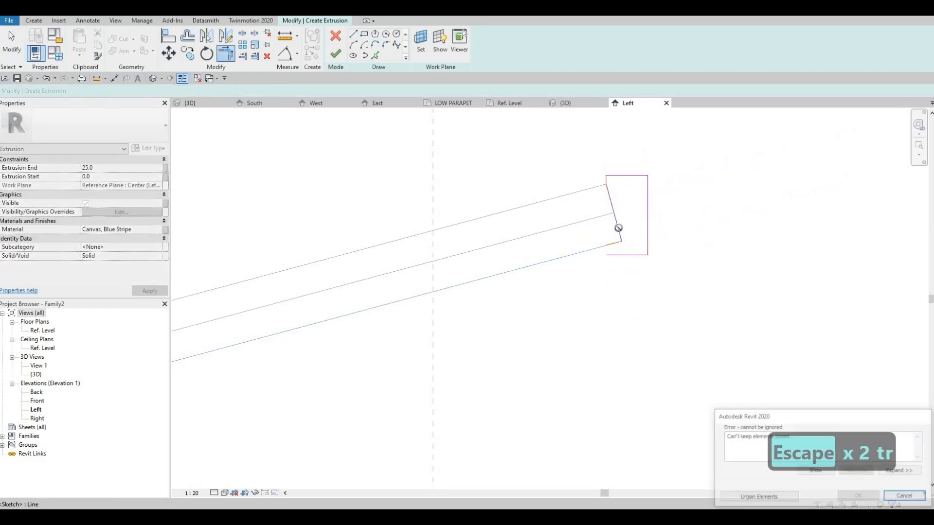
key(Escape)
scroll(615, 246, up, 2)
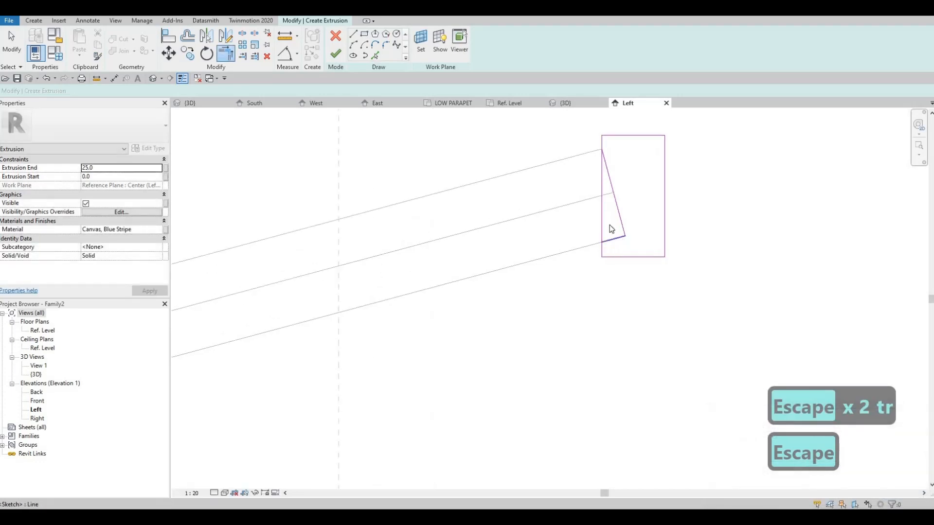
Split the rectangle's left edge between the top and bottom ends of the inner slanted lines
key(s)
key(l)
key(Escape)
key(Escape)
key(Escape)
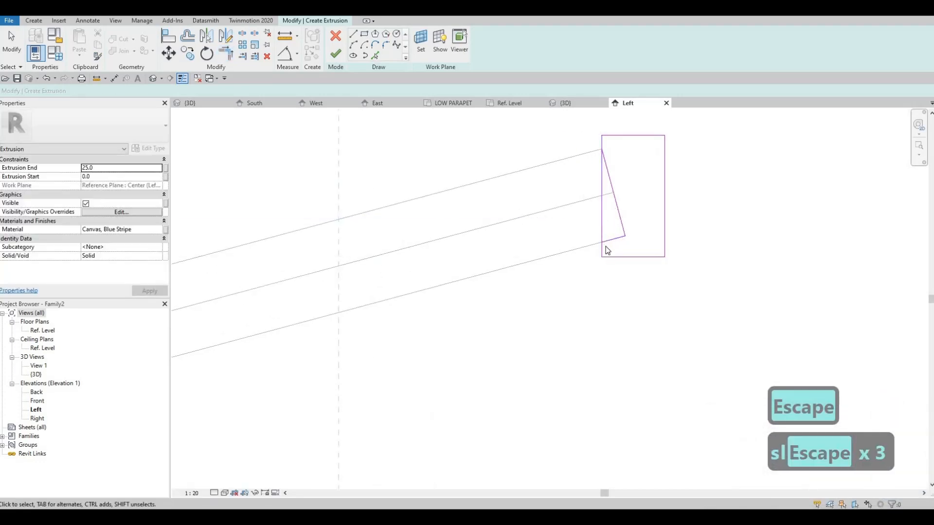
key(y)
key(t)
key(Escape)
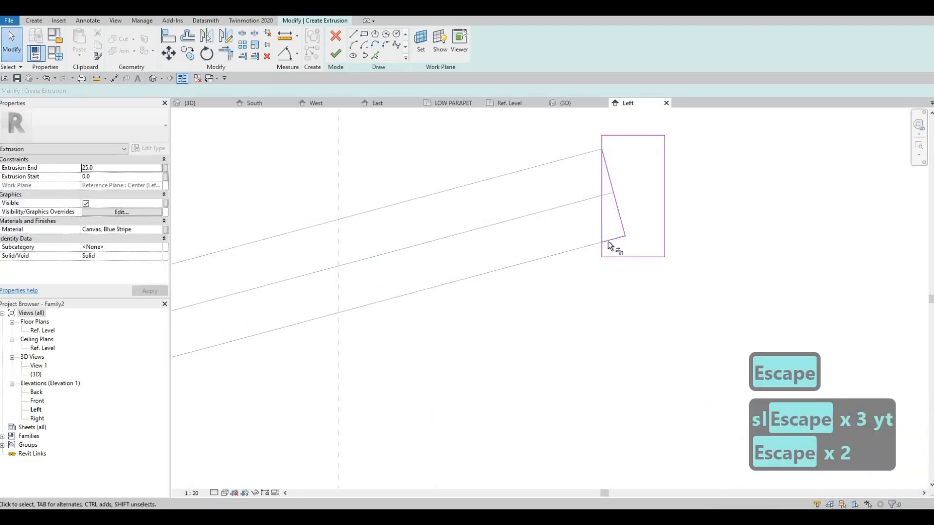
Trim both halves of the split left edge to the inner lines, notching the profile around the sloped bar's end
key(t)
key(r)
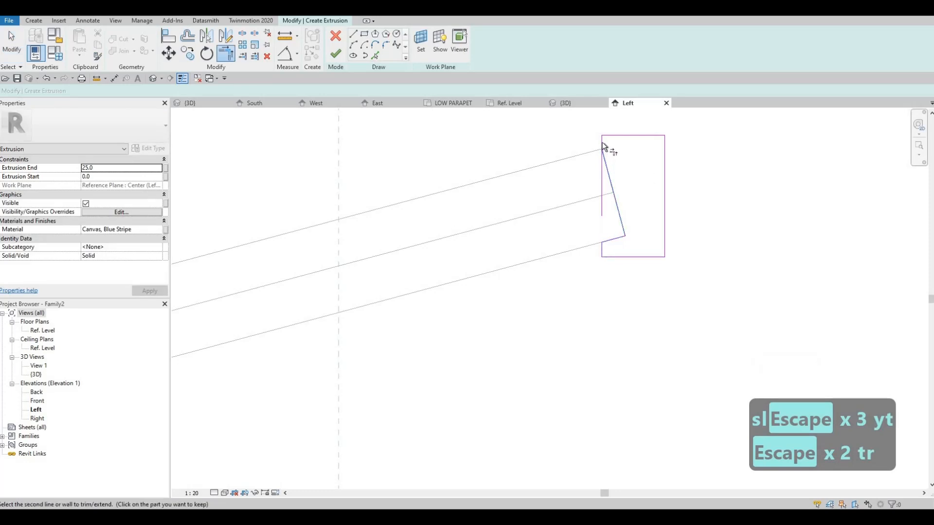
click(621, 180)
key(Escape)
key(Escape)
scroll(525, 182, down, 4)
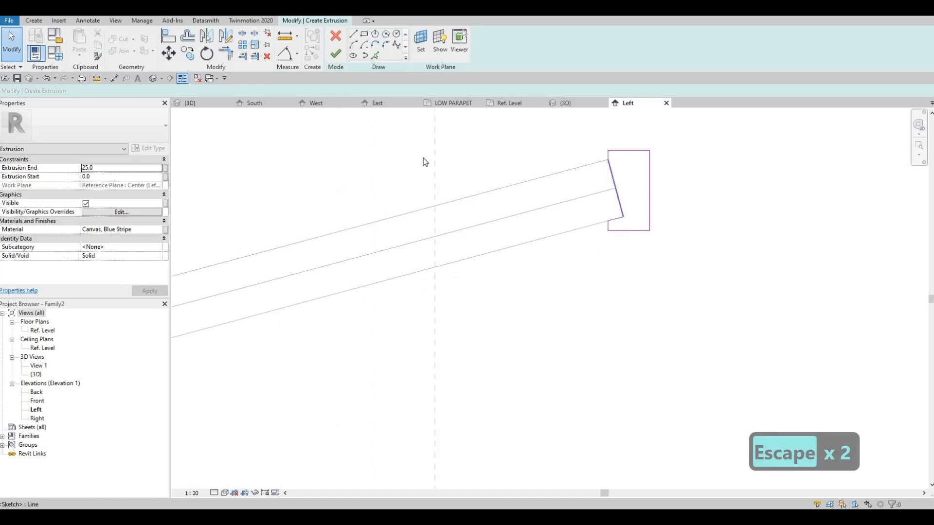
Paste Aluminum 5005 as the extrusion's material and finish the end bar extrusion
click(152, 233)
text(Aluminum 5005)
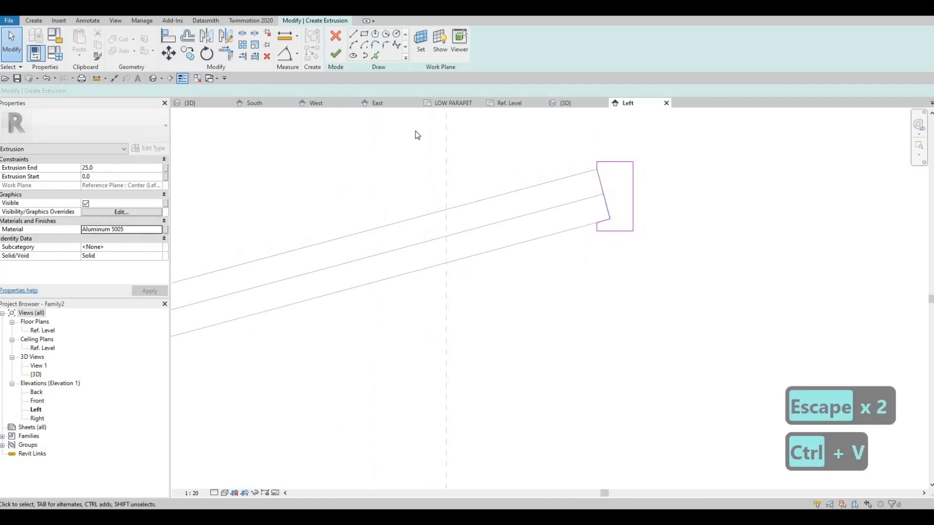
click(336, 54)
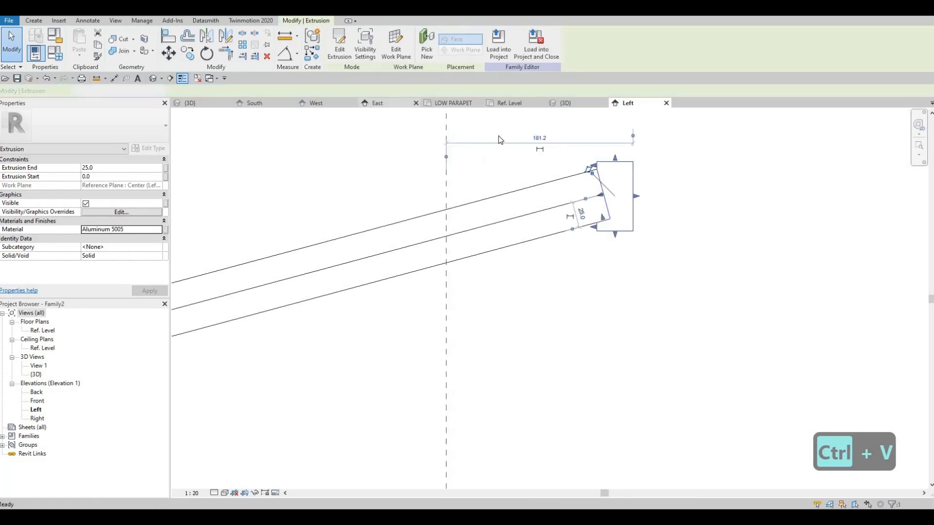
In the Ref. Level plan, stretch the end bar's left end to the left reference plane, with extrusion start -750, and lock it
click(561, 104)
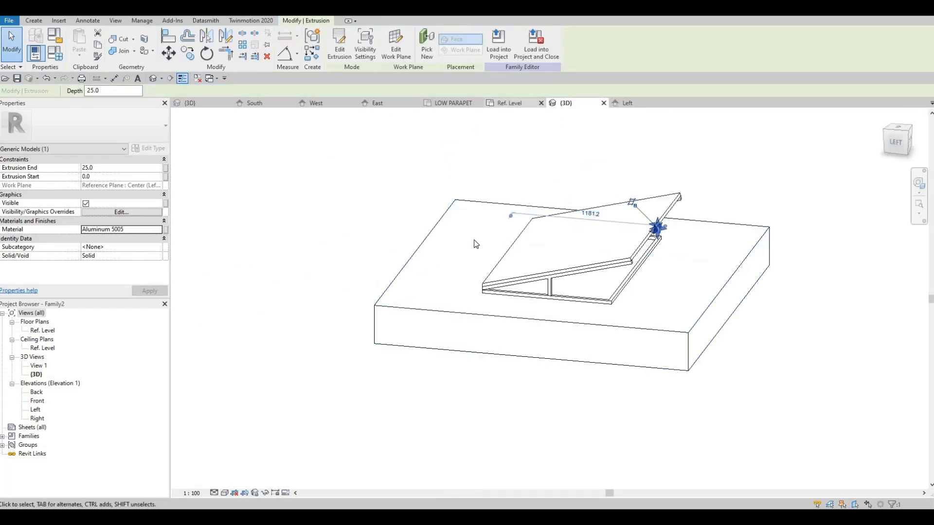
click(509, 103)
middle_drag(558, 325, 543, 290)
scroll(555, 320, up, 2)
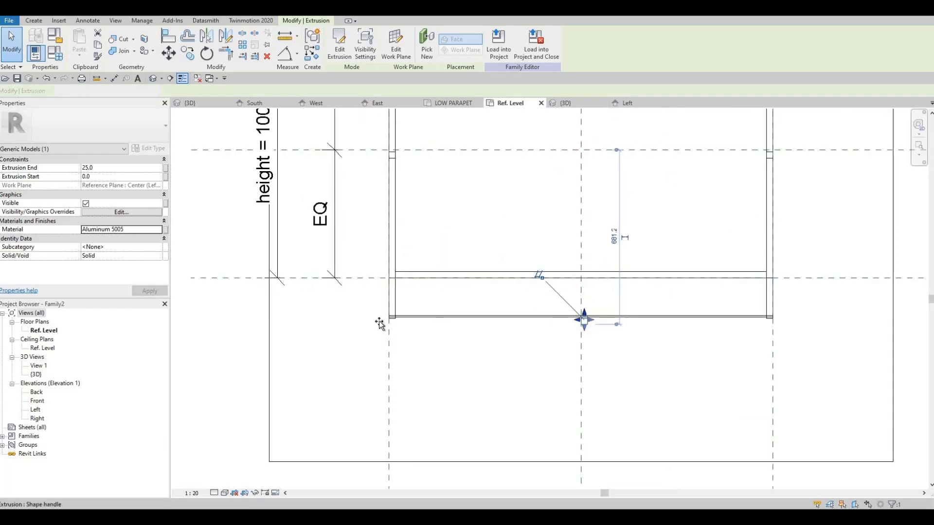
drag(380, 324, 373, 287)
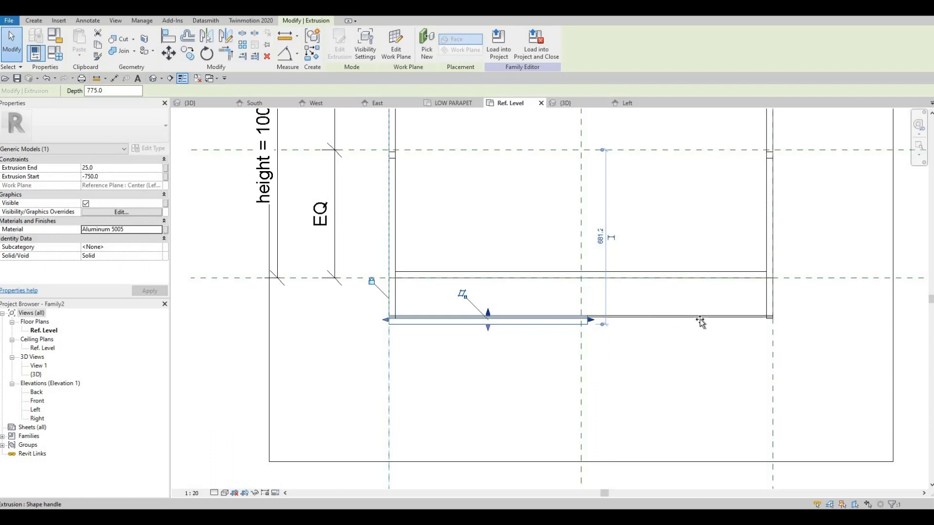
Stretch the end bar's right end to the right reference plane, with extrusion end 750, and lock it there
drag(700, 322, 791, 322)
scroll(603, 280, down, 3)
key(Escape)
key(Escape)
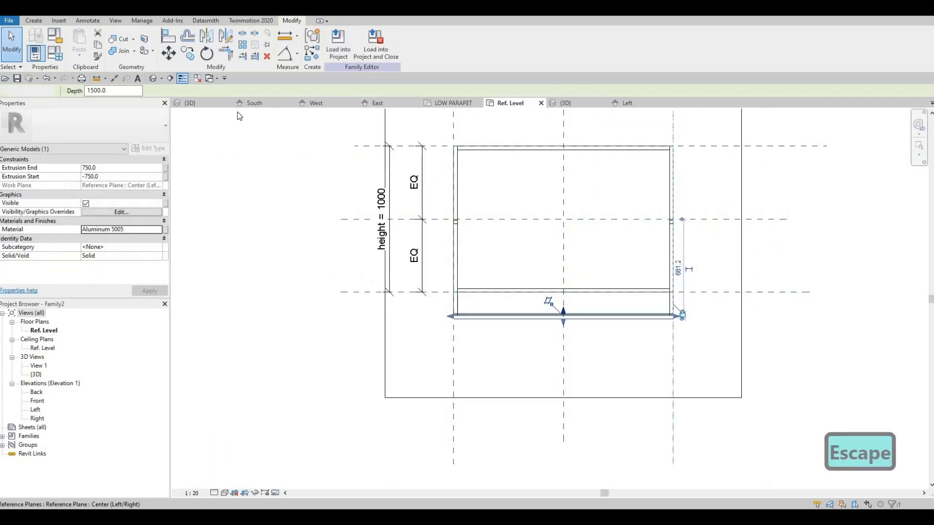
Check the end bar in the family's 3D view and set the width parameter to 2000 in Family Types
click(566, 103)
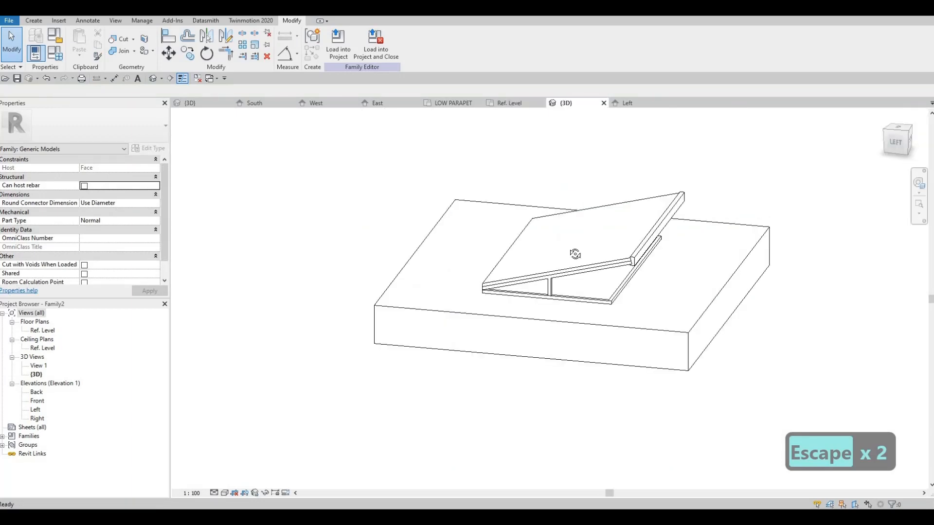
shift+middle_drag(567, 312, 506, 306)
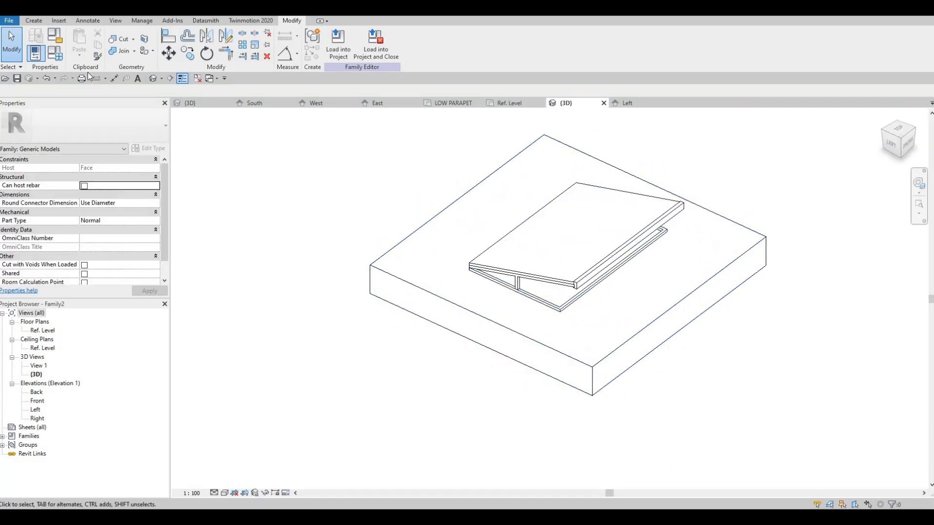
click(55, 53)
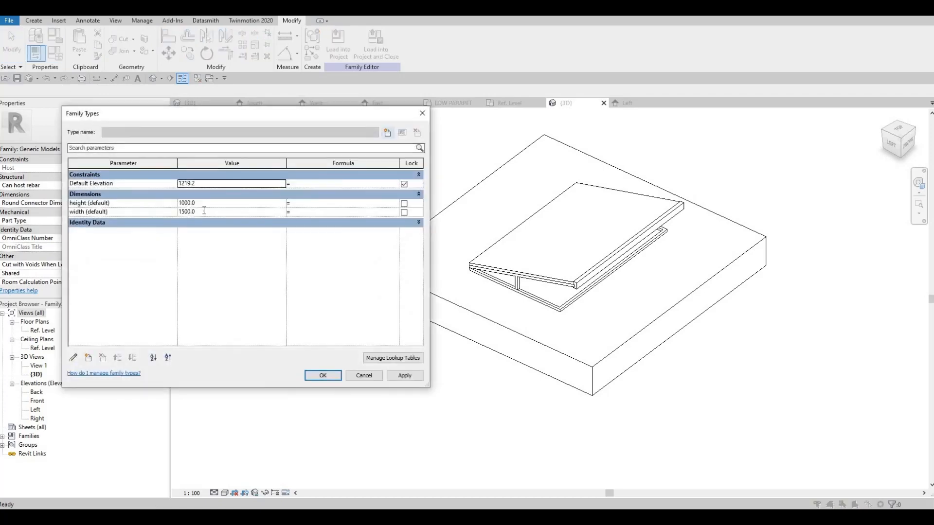
click(204, 212)
text(20)
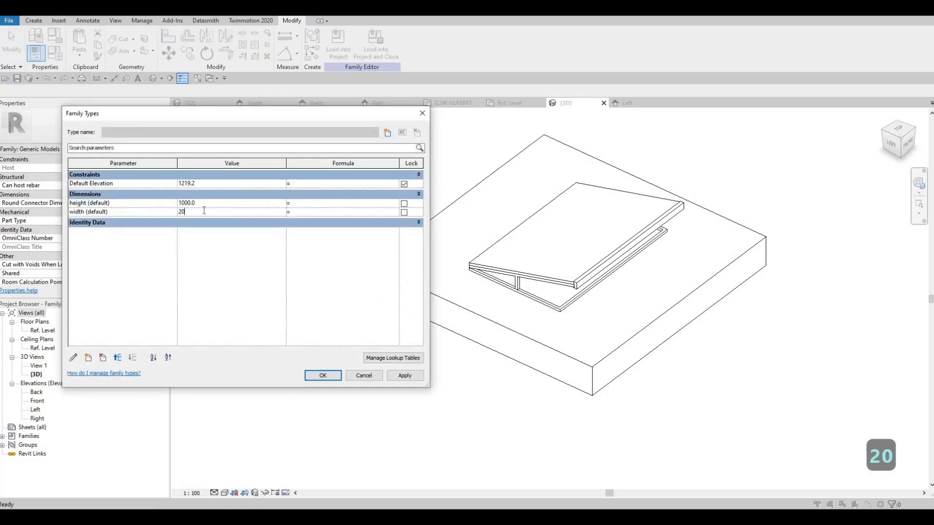
text(00)
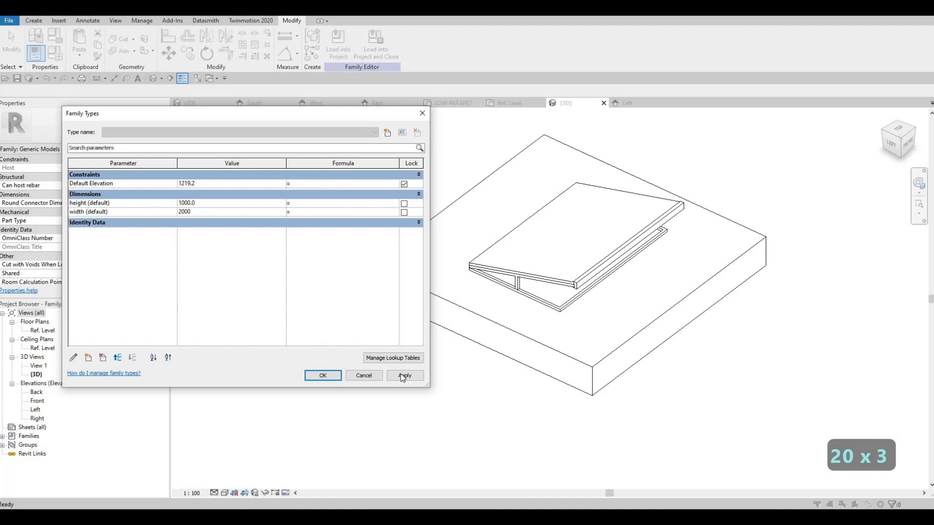
click(401, 378)
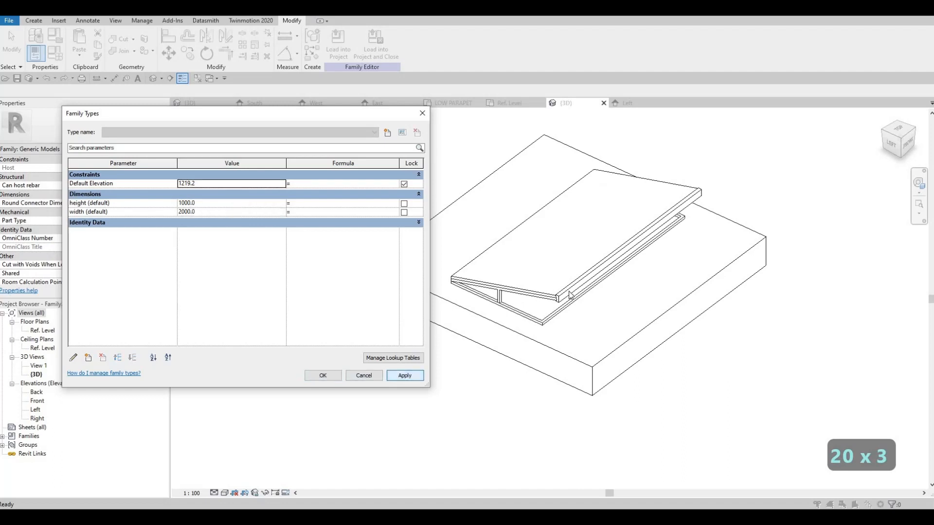
click(322, 375)
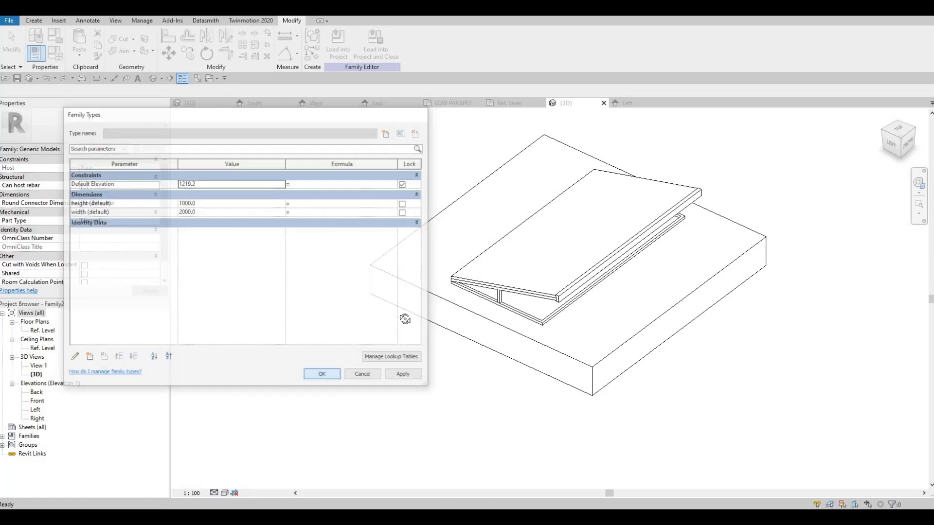
Save the canopy family in the BLOCKS folder under the name tim hortons canopy
shift+middle_drag(331, 377, 232, 156)
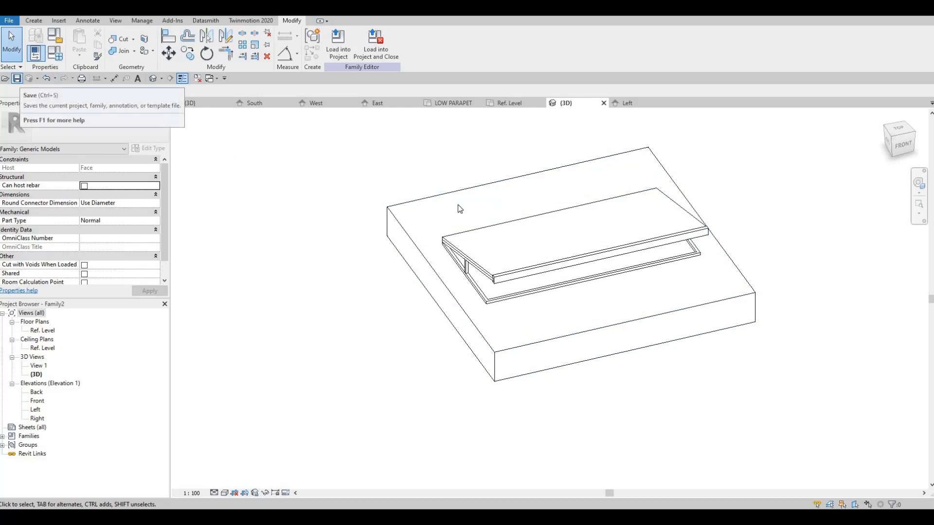
click(17, 78)
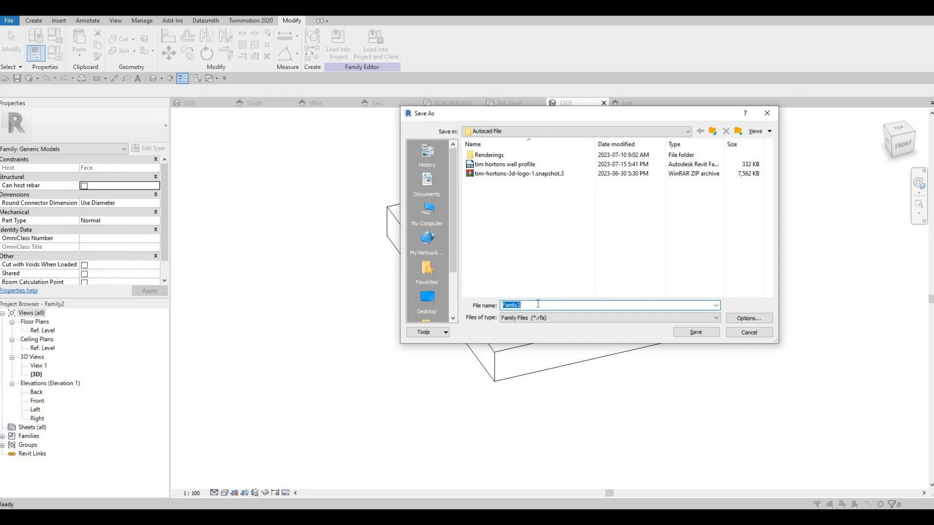
text(tim)
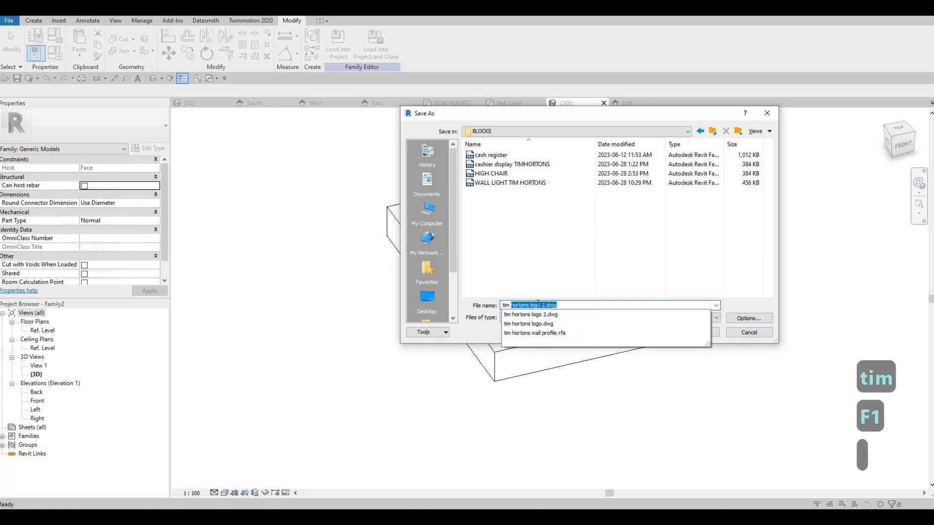
text( hortons c)
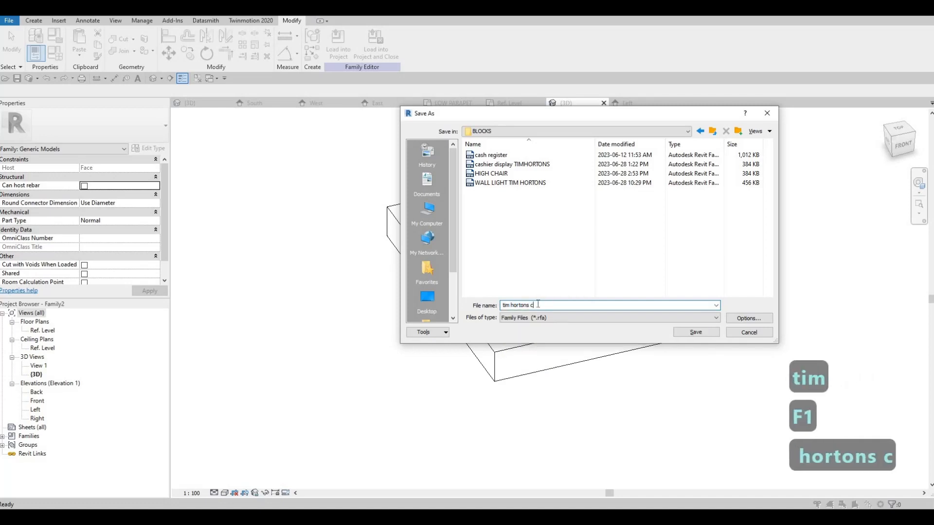
text(anopyu)
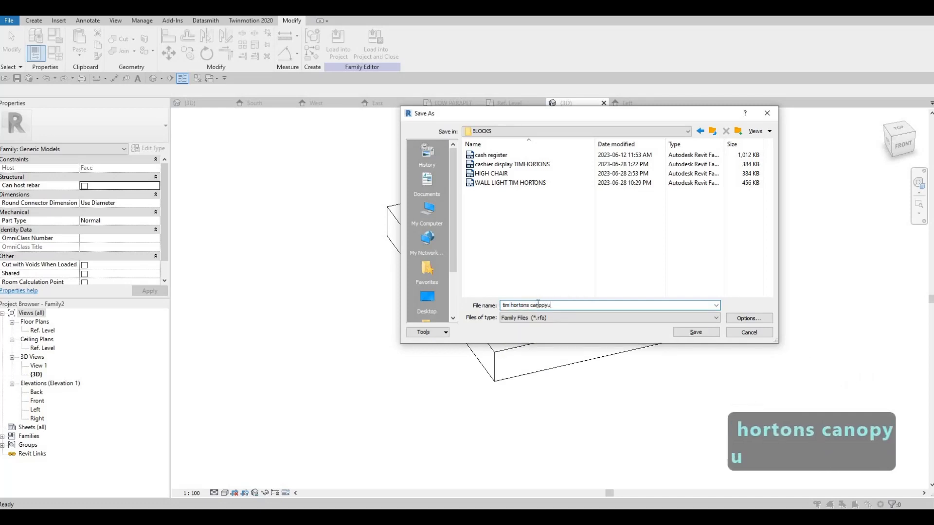
key(BackSpace)
key(BackSpace)
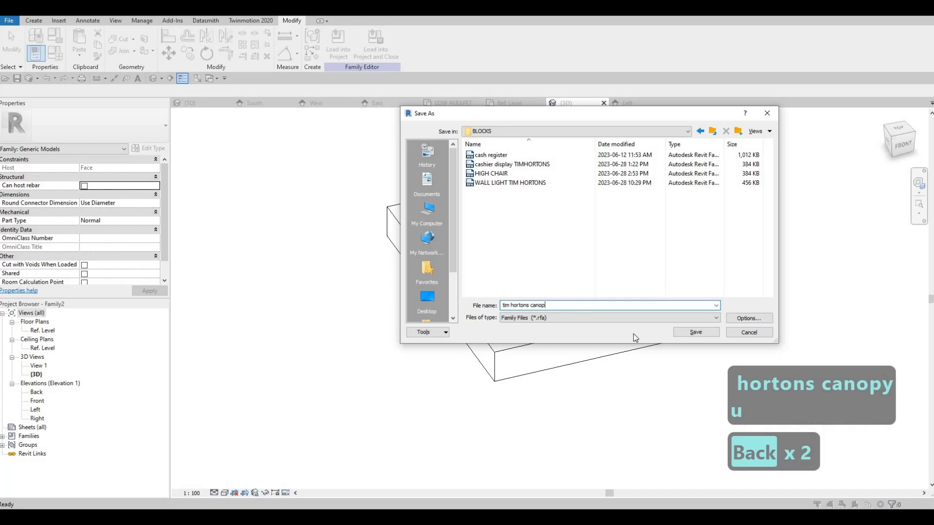
text(y)
click(697, 332)
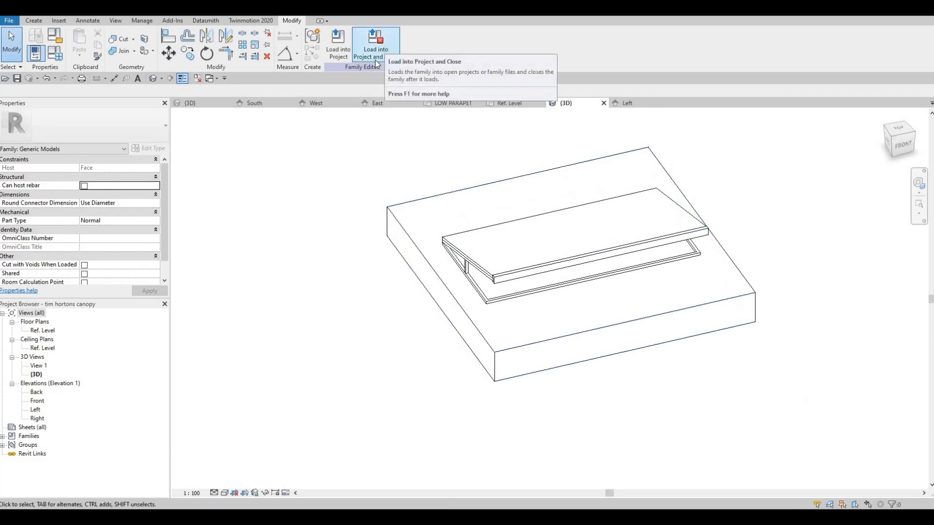
Load the canopy family into the Tim Hortons project, close it, and place one on the orange wall face above the entrance door in 3D
click(377, 55)
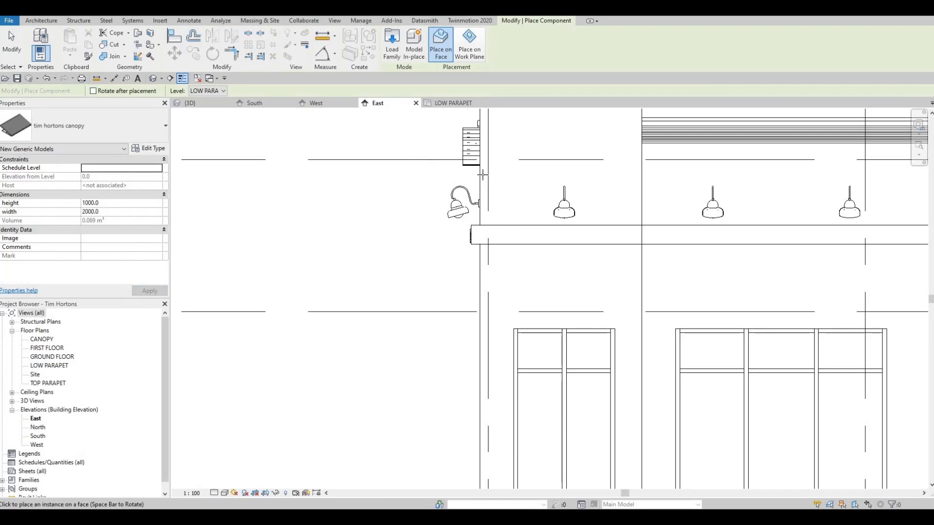
scroll(482, 174, down, 2)
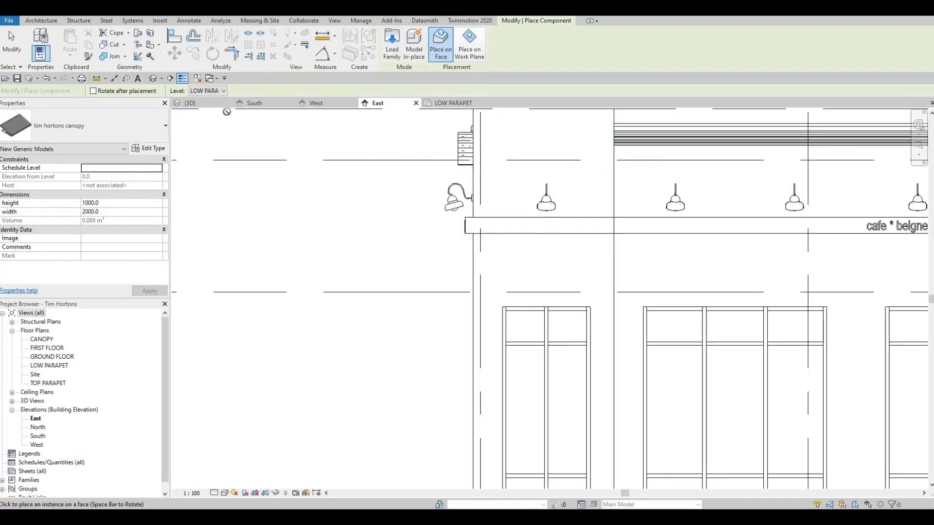
key(ctrl+Tab)
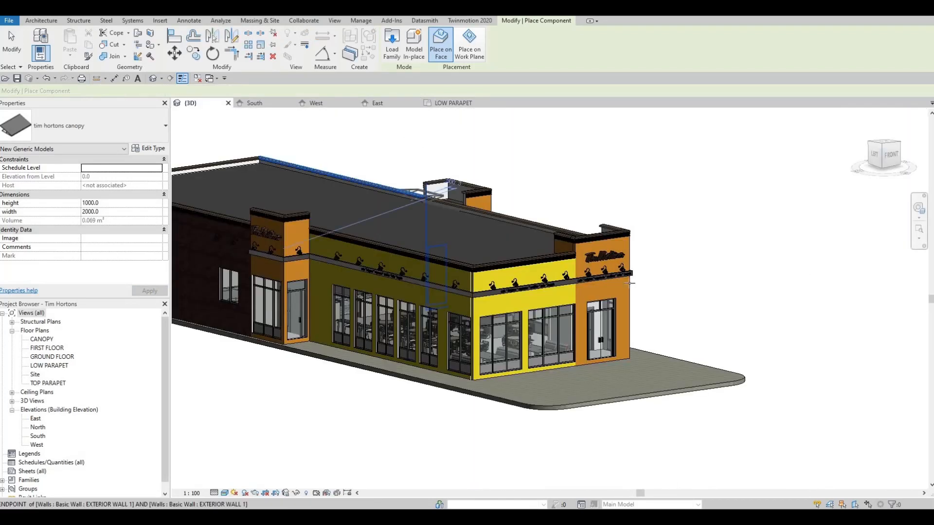
scroll(565, 292, up, 3)
scroll(565, 292, up, 3)
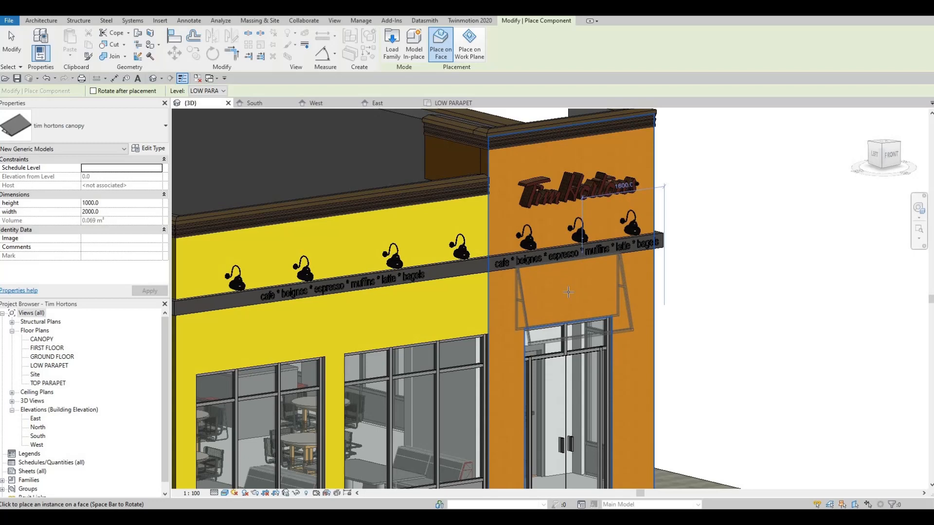
click(567, 292)
shift+middle_drag(603, 233, 614, 179)
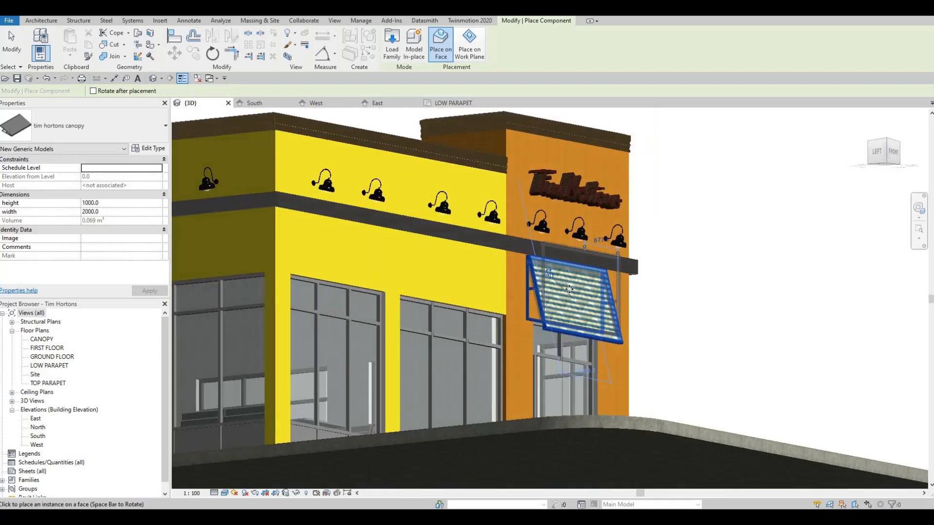
scroll(581, 282, up, 4)
scroll(541, 322, down, 1)
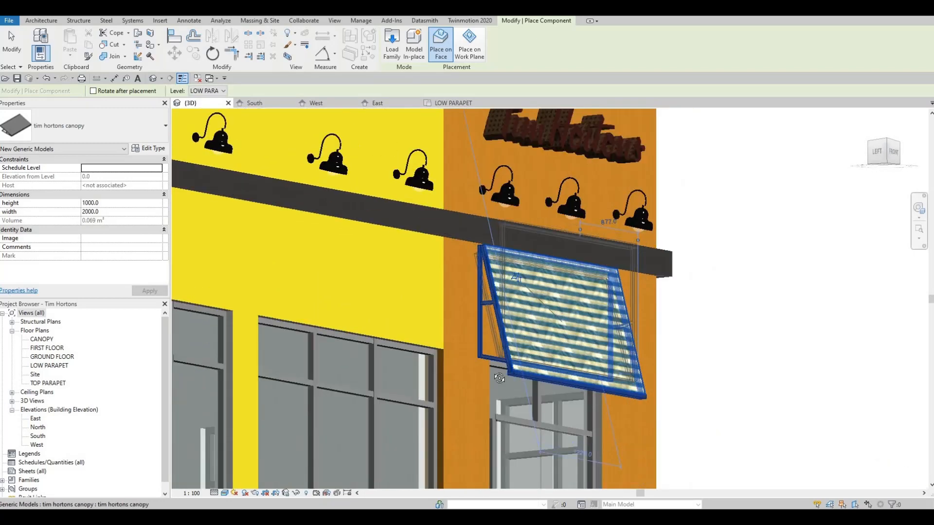
shift+middle_drag(579, 337, 516, 333)
key(Escape)
key(Escape)
Open the South elevation at the canopy placed above the entrance door
scroll(464, 302, down, 2)
scroll(522, 340, up, 3)
middle_drag(301, 334, 307, 302)
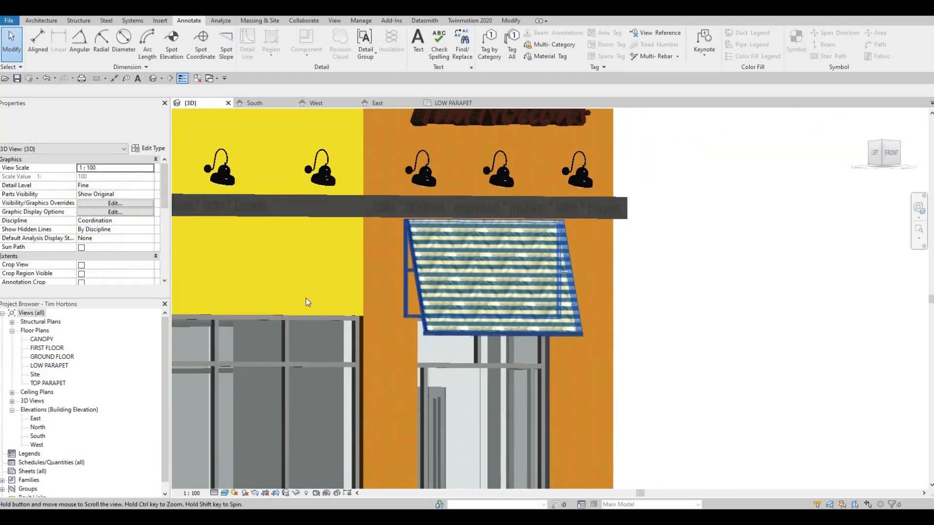
scroll(292, 302, down, 1)
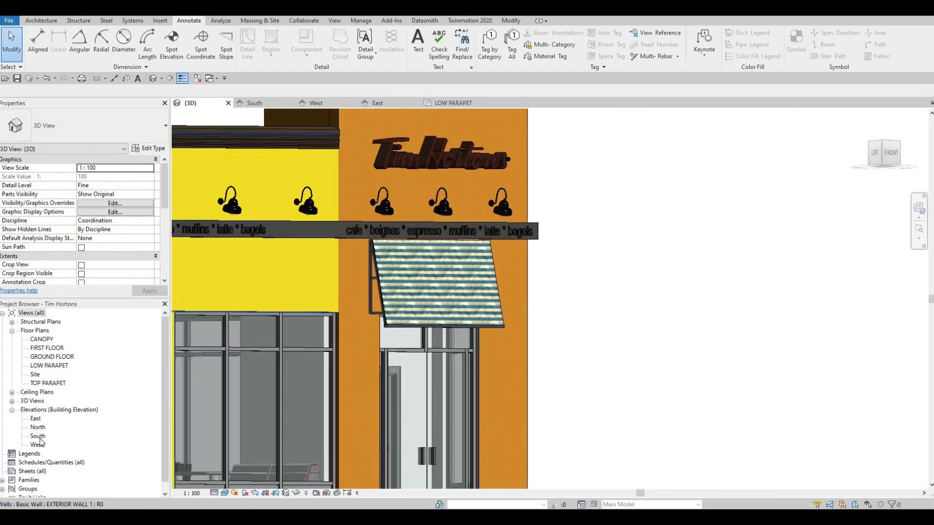
double_click(39, 436)
scroll(545, 250, up, 1)
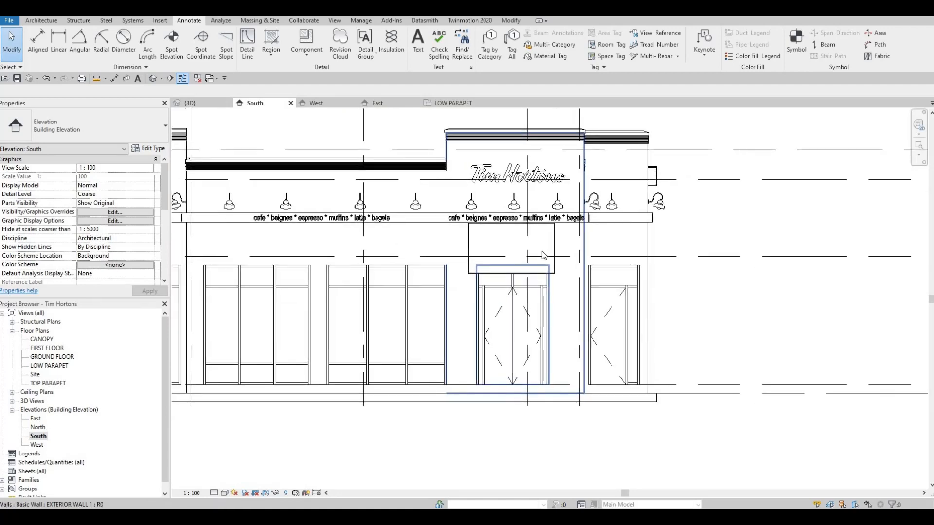
scroll(544, 255, up, 4)
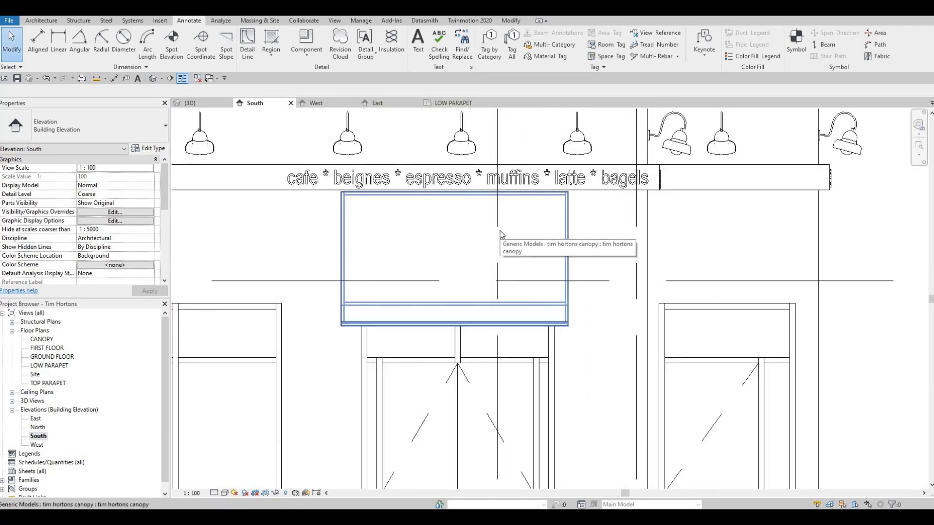
Try to align the canopy's top edge with the underside of the lettered band, and undo the alignment
key(a)
key(l)
scroll(559, 187, up, 1)
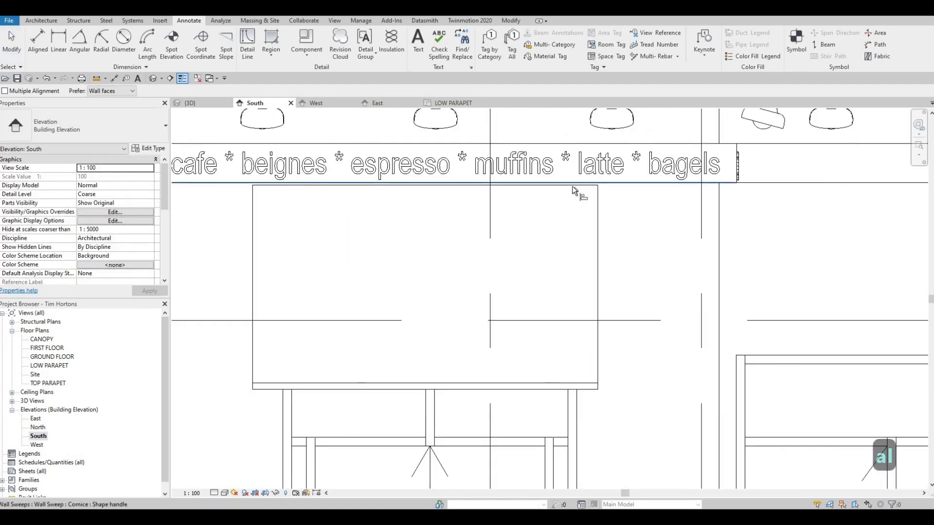
key(Escape)
scroll(488, 253, down, 1)
middle_drag(396, 295, 427, 254)
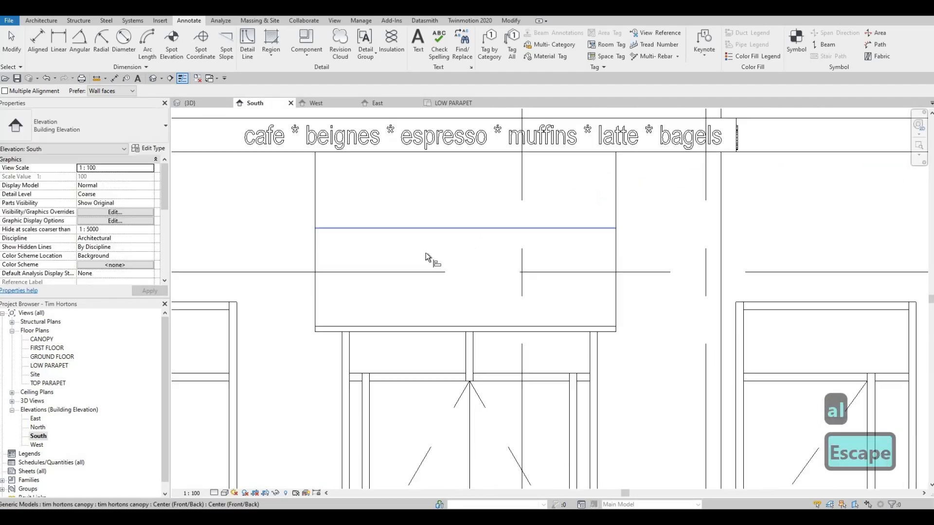
middle_drag(349, 249, 389, 230)
scroll(391, 234, down, 1)
key(Escape)
click(486, 246)
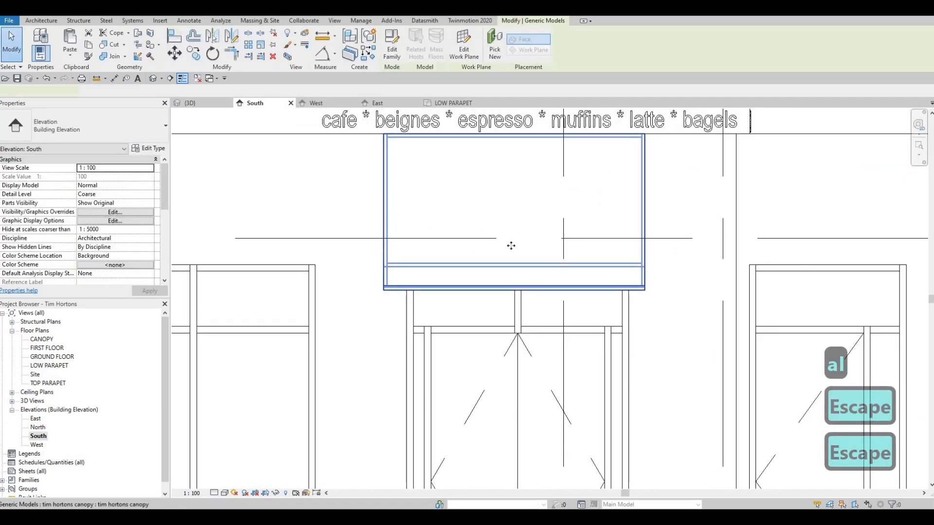
scroll(434, 267, up, 2)
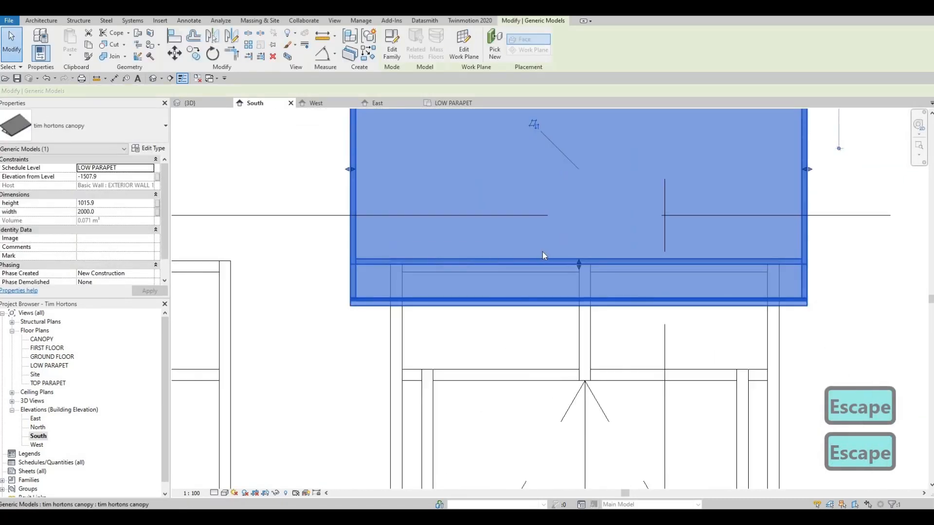
scroll(543, 254, down, 1)
key(ctrl+z)
key(Escape)
Nudge the entrance canopy up against the lettered band and set its elevation from level to -1500
click(538, 219)
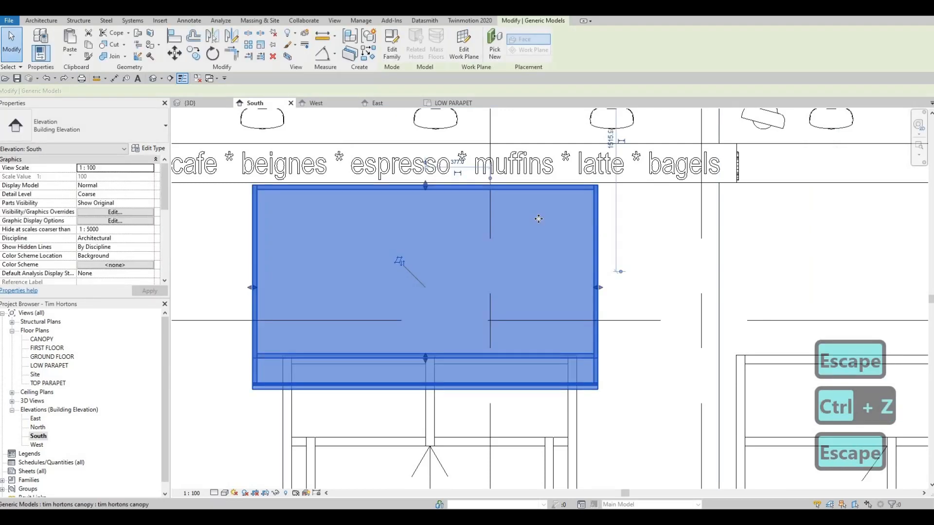
scroll(539, 219, up, 1)
key(Up)
key(Up)
key(Up)
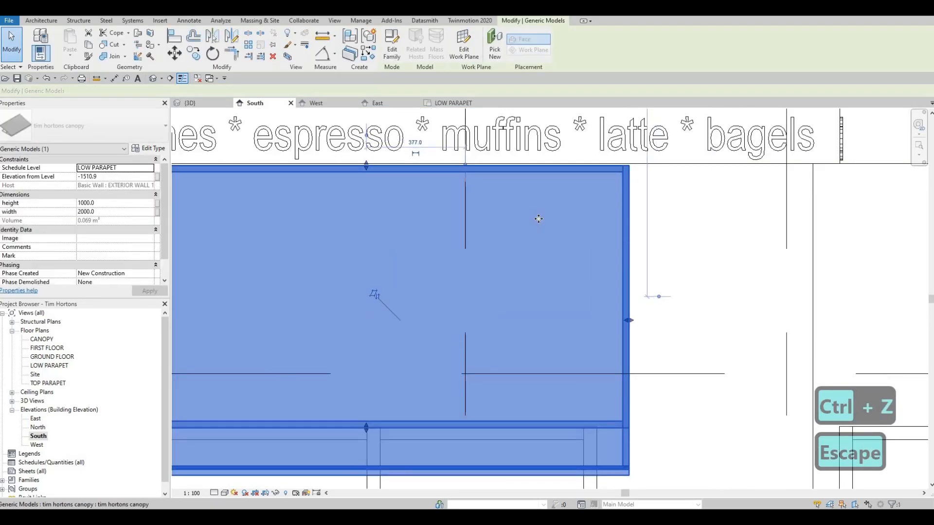
scroll(514, 268, down, 2)
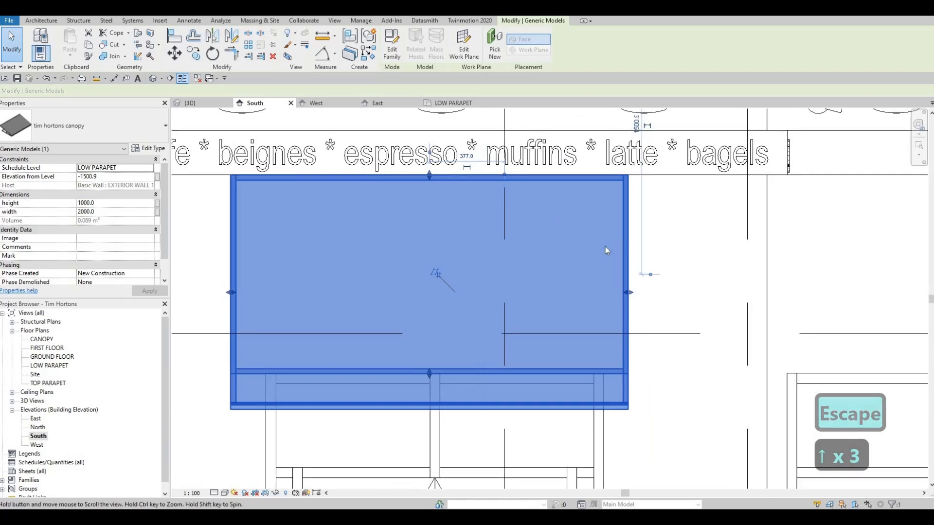
key(Escape)
click(448, 254)
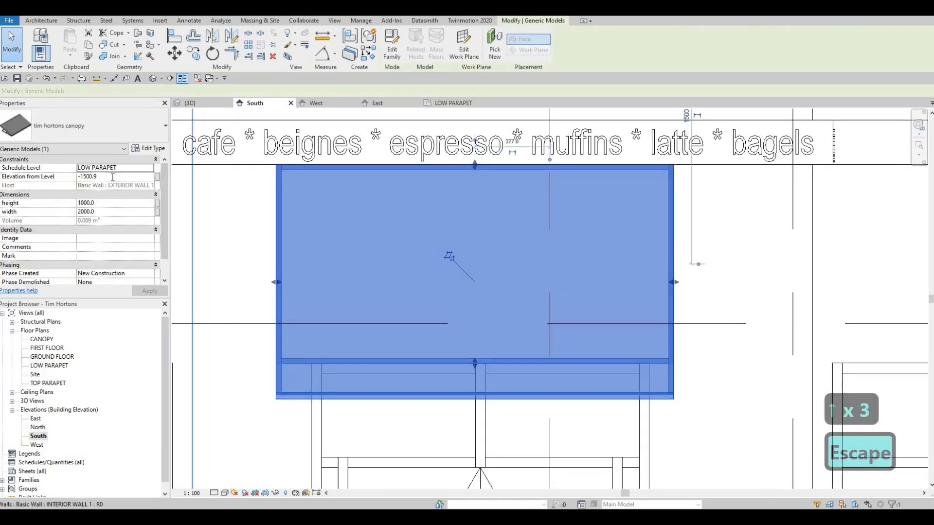
click(112, 178)
text(-1)
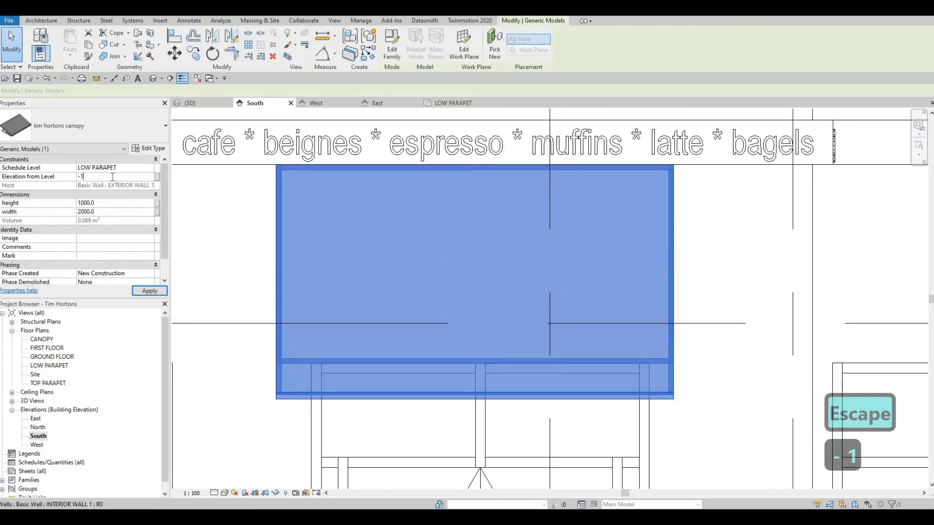
text(500)
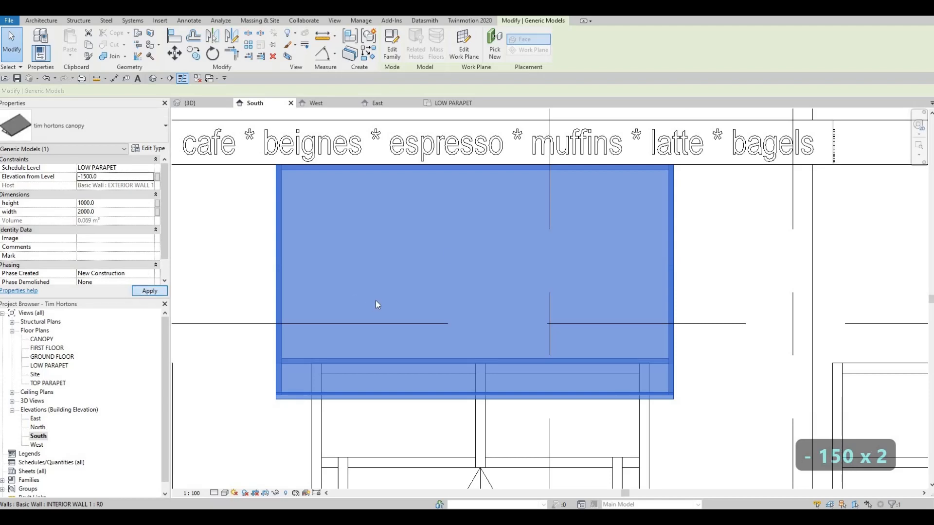
key(Escape)
key(Escape)
scroll(603, 289, down, 3)
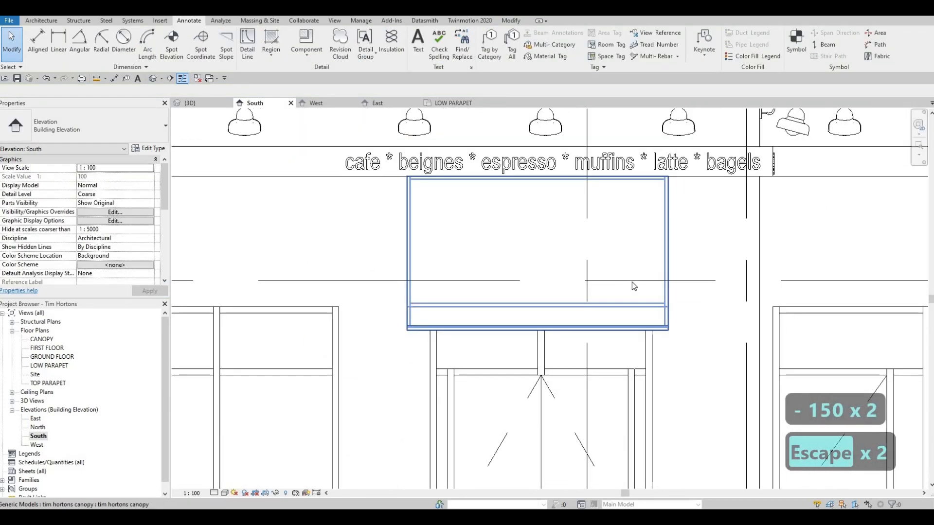
Nudge the canopy one step to the right to centre it over the entrance door
scroll(633, 285, down, 2)
key(Escape)
click(635, 285)
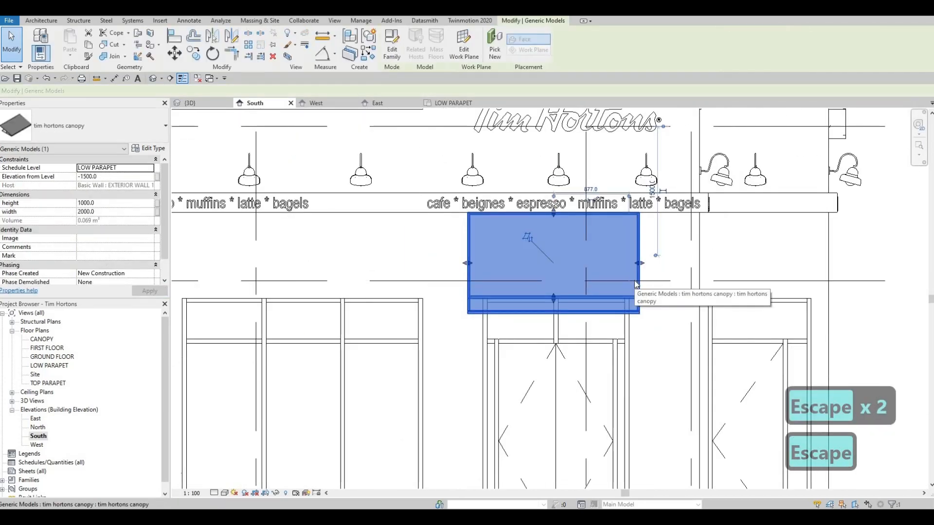
key(Right)
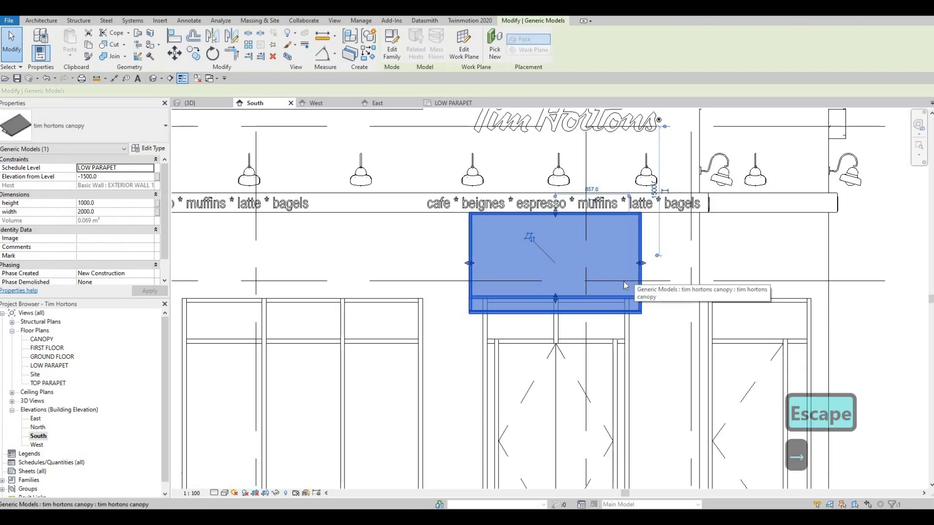
key(Escape)
key(Escape)
Copy the entrance canopy horizontally to the left, above the neighbouring window in the South elevation
scroll(574, 263, down, 2)
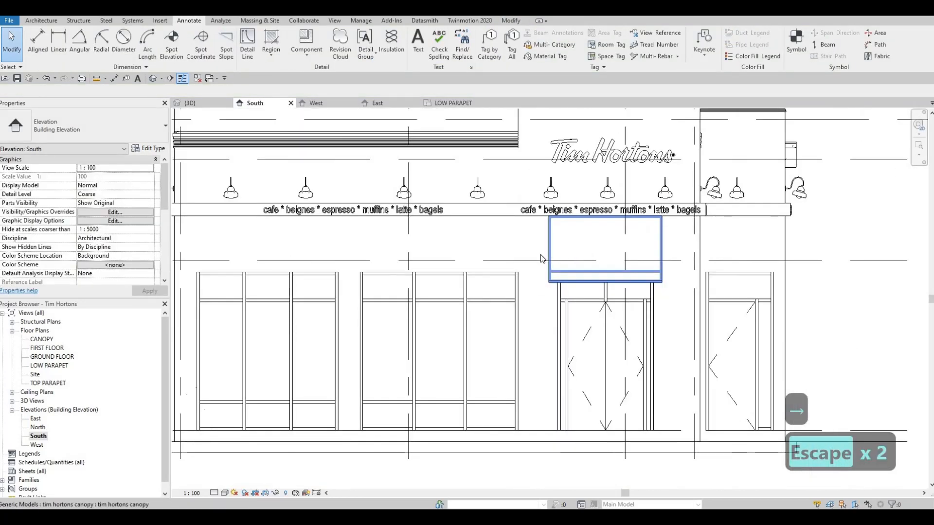
click(562, 251)
middle_drag(562, 251, 584, 246)
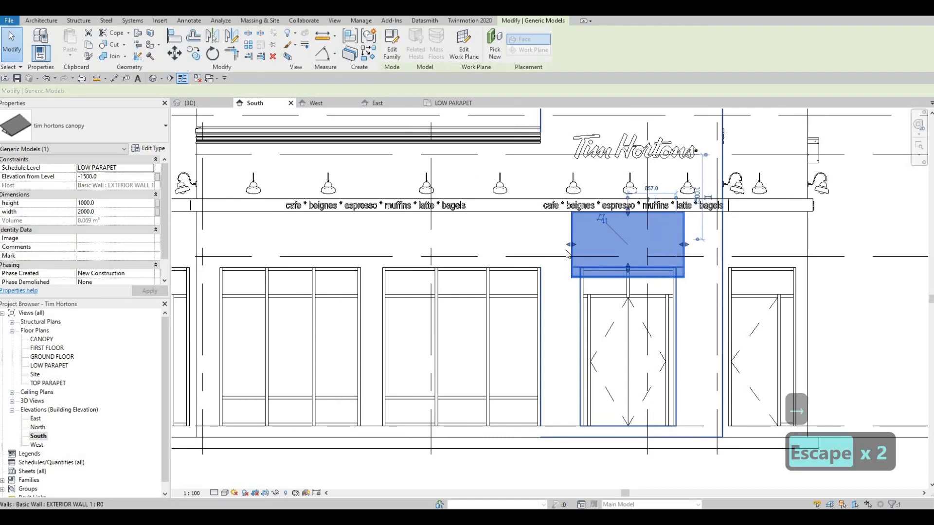
key(c)
key(o)
click(596, 245)
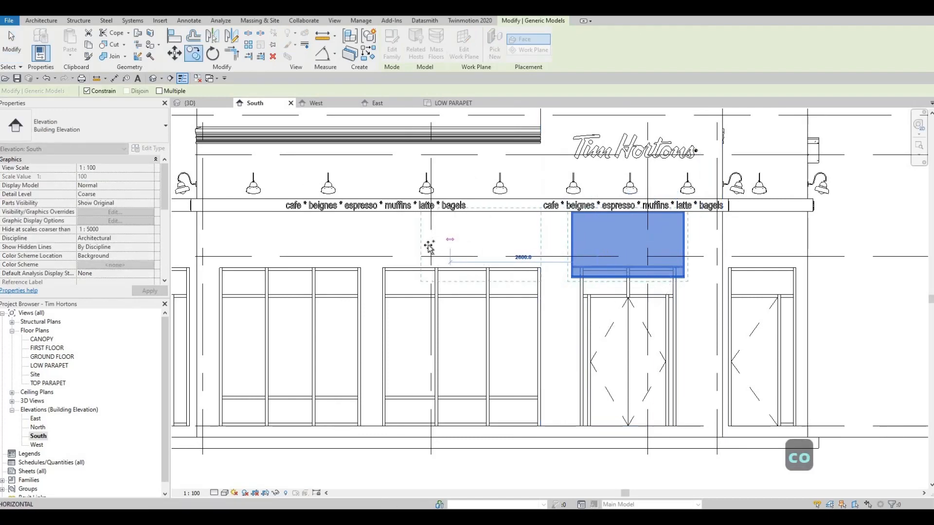
click(425, 245)
key(Escape)
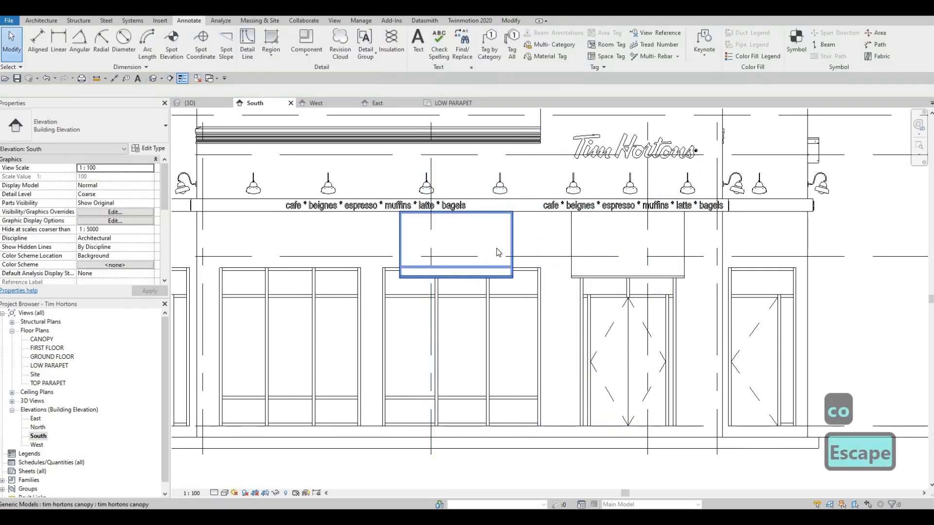
Stretch both ends of the copied canopy so it spans the window beside the entrance, to about 3006 mm wide
click(499, 252)
scroll(514, 253, up, 4)
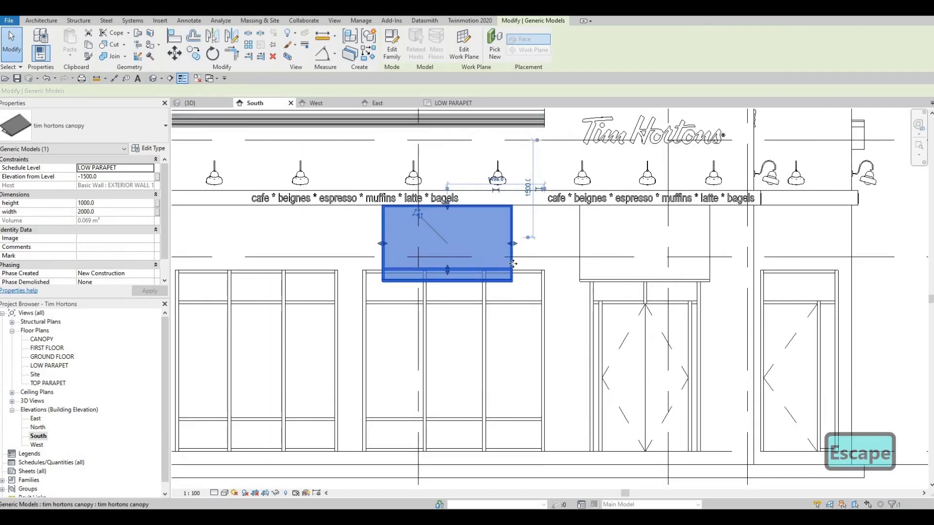
scroll(513, 268, up, 2)
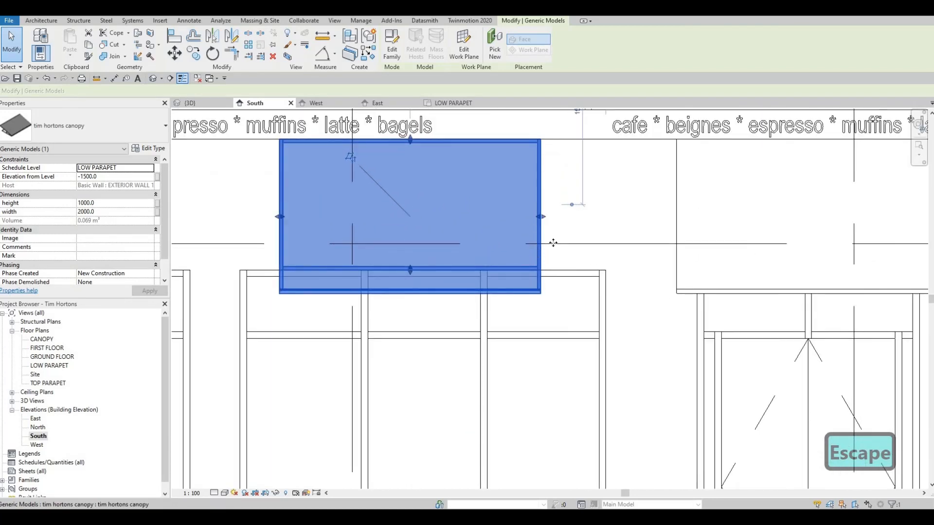
scroll(553, 243, down, 3)
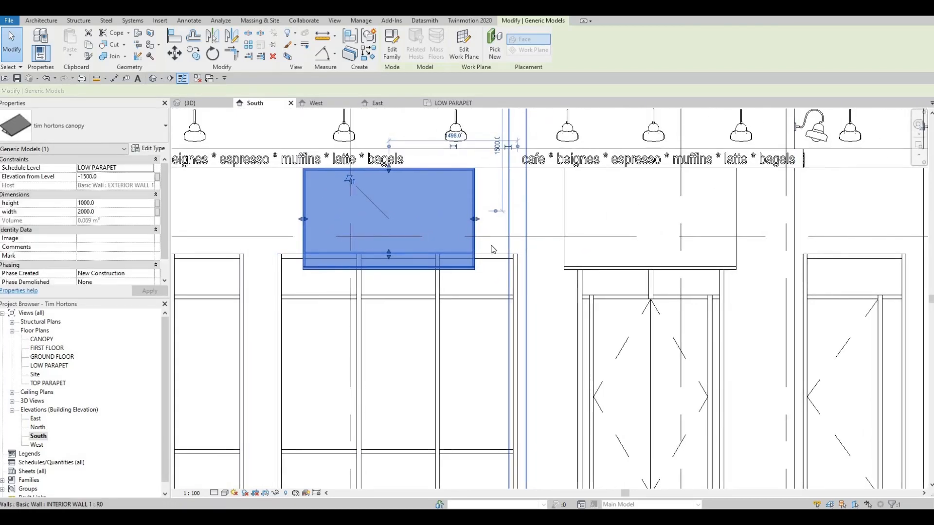
middle_drag(515, 234, 552, 239)
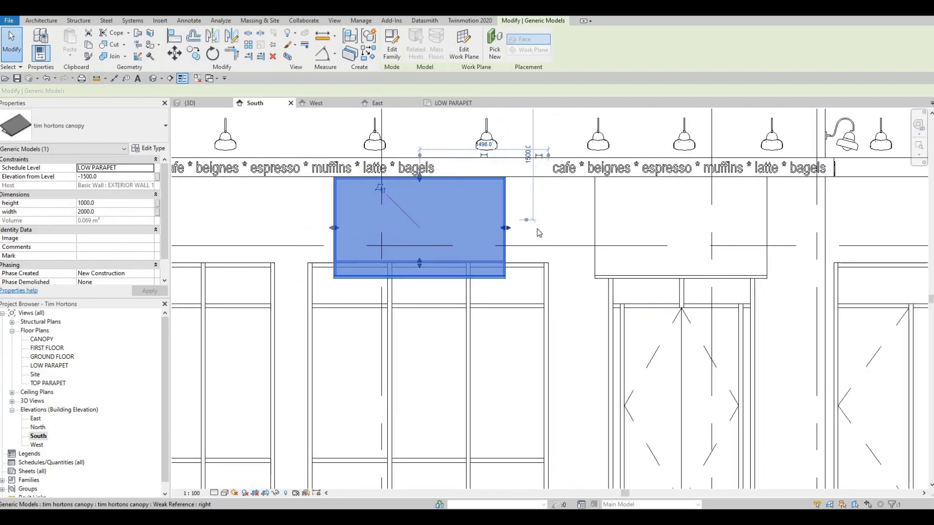
drag(507, 227, 558, 229)
drag(334, 228, 298, 227)
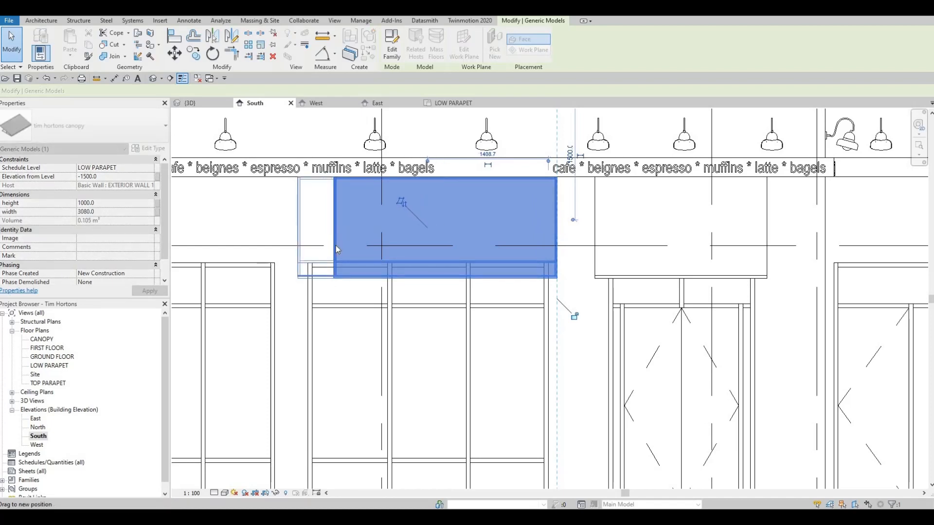
key(Escape)
scroll(463, 252, down, 1)
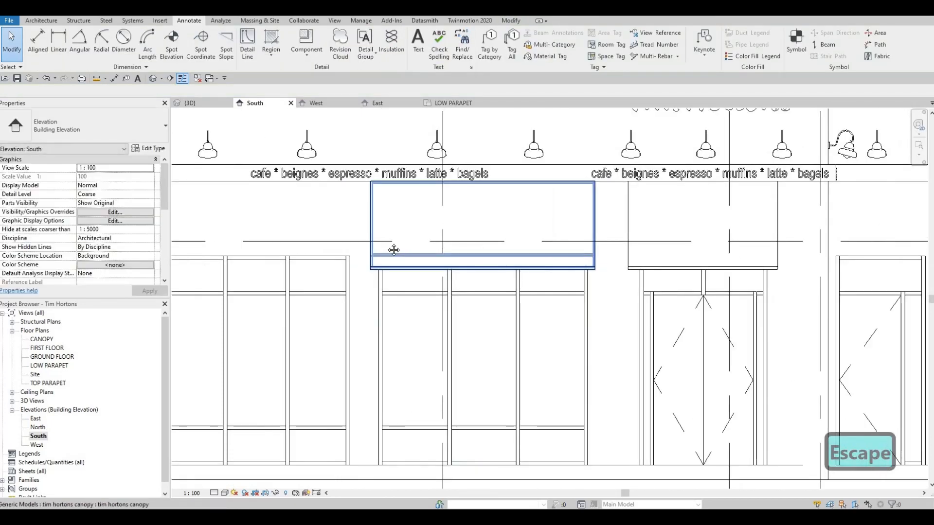
Set the width of the stretched window canopy to 3000
scroll(541, 240, down, 2)
key(Escape)
click(540, 234)
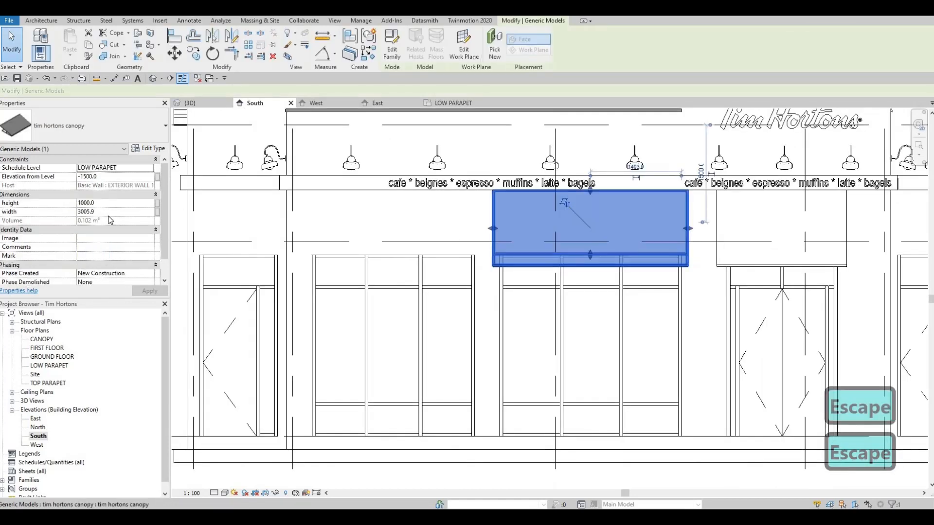
click(111, 210)
text(300)
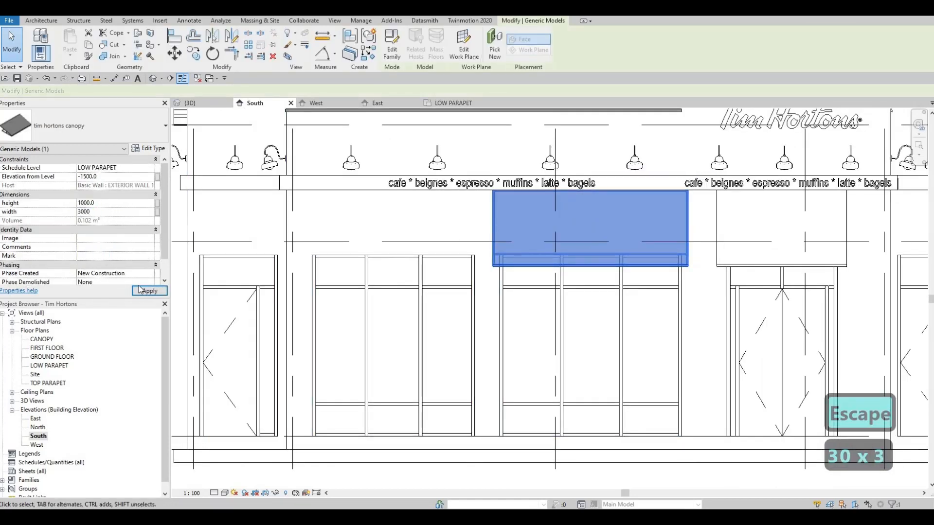
click(147, 291)
key(Escape)
Copy the 3000 mm wide canopy horizontally to the left, above the next window in the South elevation
middle_drag(549, 249, 601, 235)
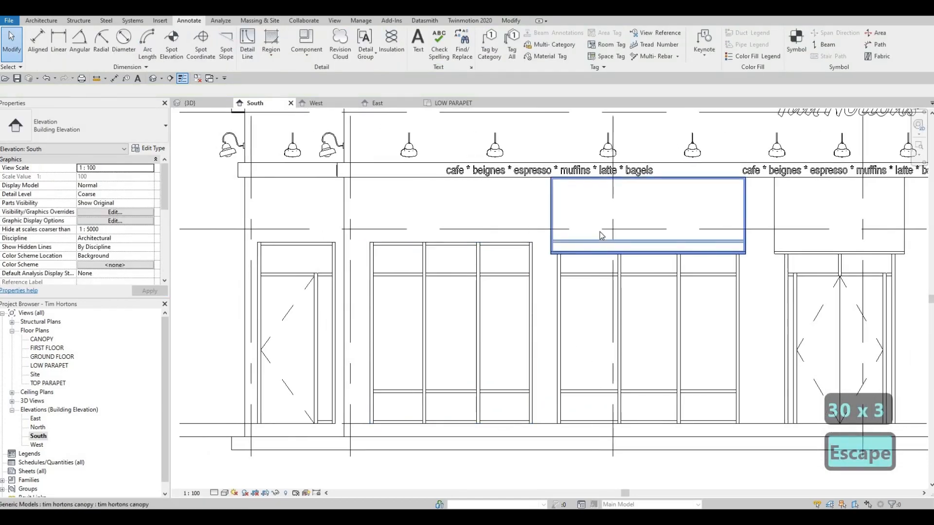
click(602, 236)
key(c)
key(o)
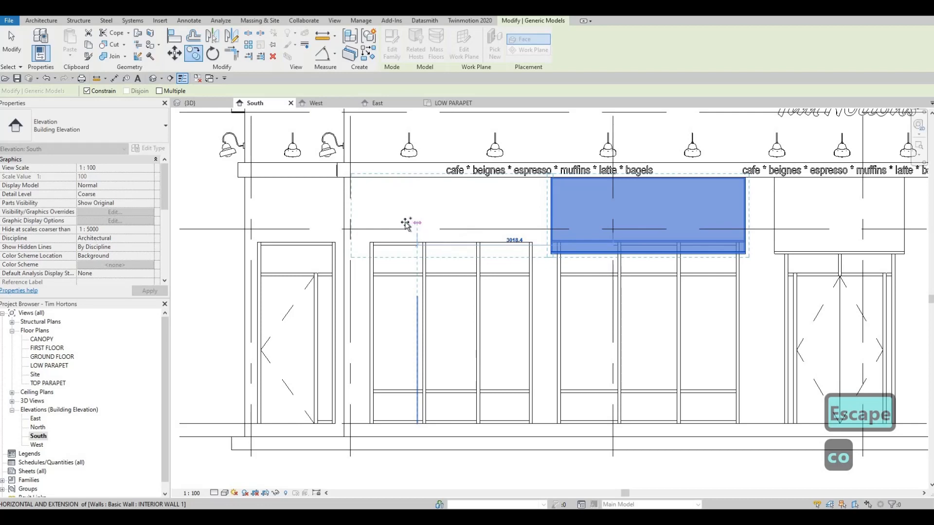
click(358, 235)
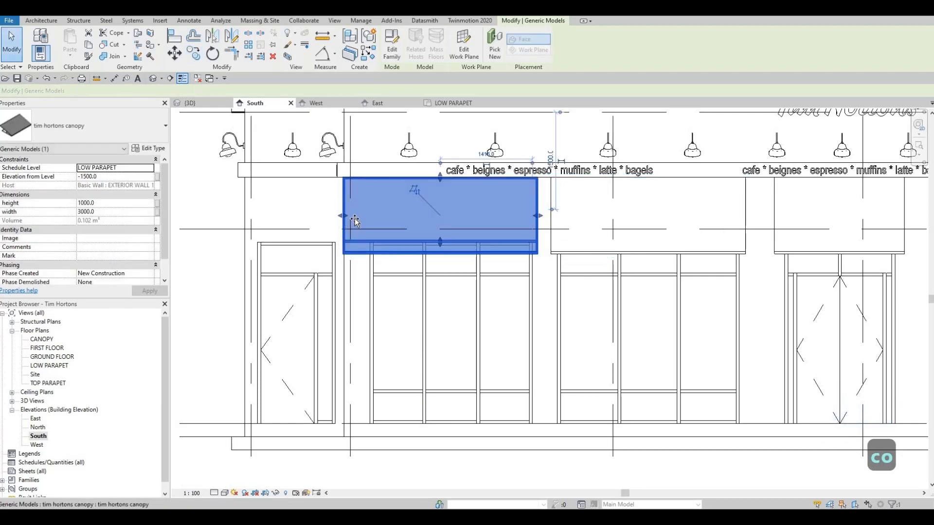
Pull in the left end of the new canopy copy to fit its window, to about 2685 mm wide
drag(363, 221, 361, 222)
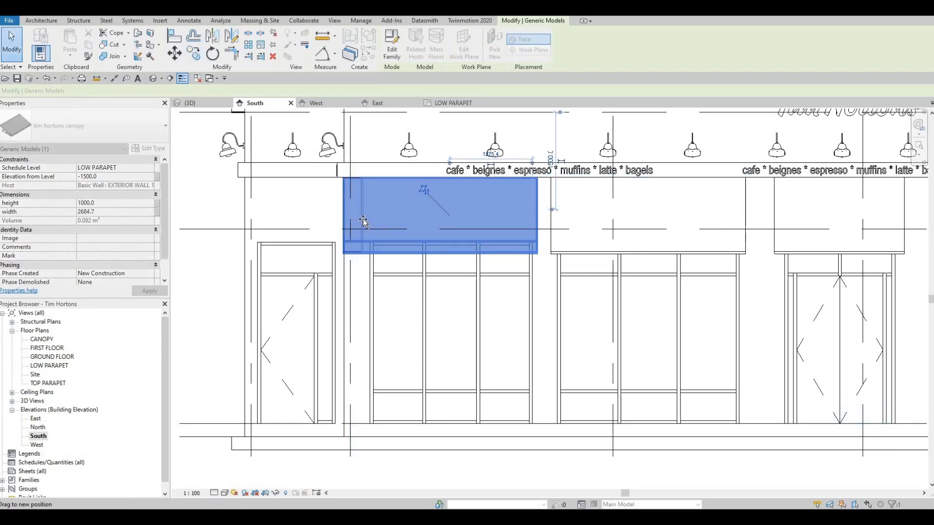
key(Escape)
key(Escape)
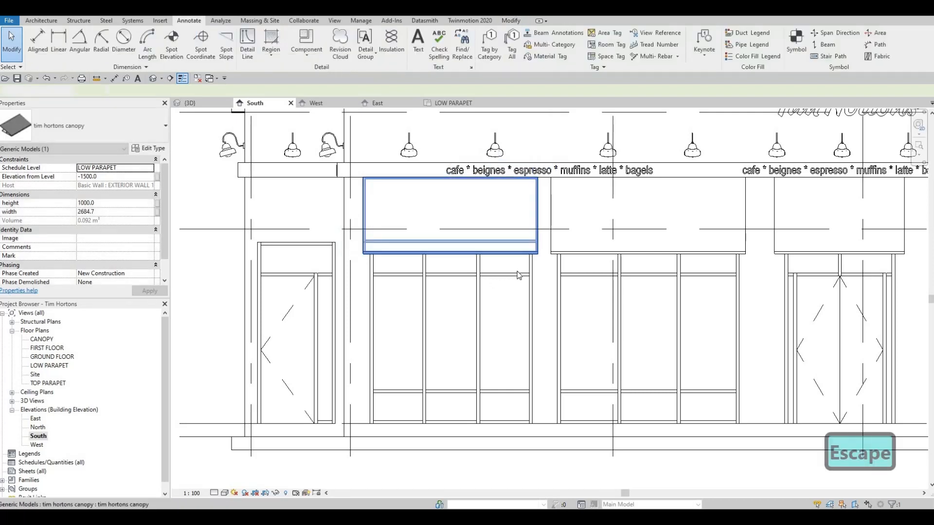
Switch to the 3D view and examine the three front canopies and how their frames meet the wall and windows
scroll(558, 293, down, 1)
scroll(588, 292, down, 3)
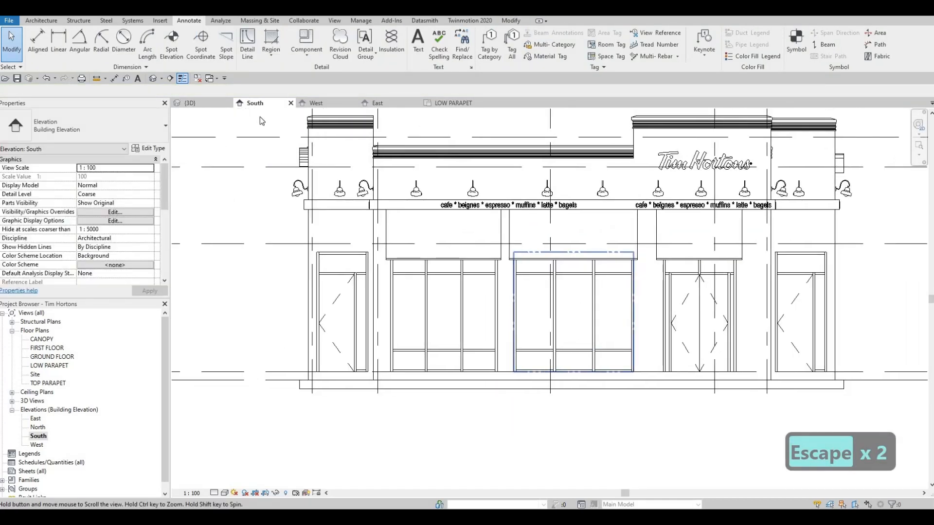
key(Escape)
key(ctrl+Tab)
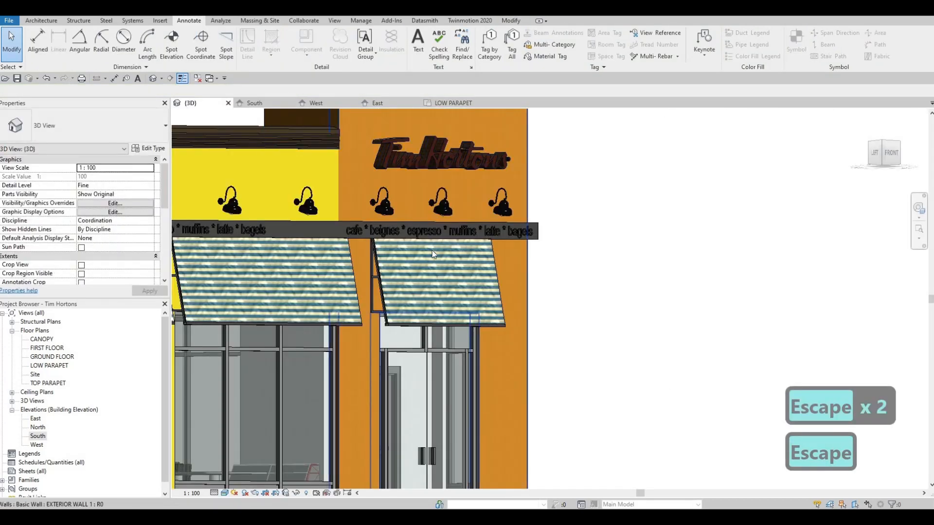
scroll(434, 340, down, 3)
shift+middle_drag(435, 346, 496, 270)
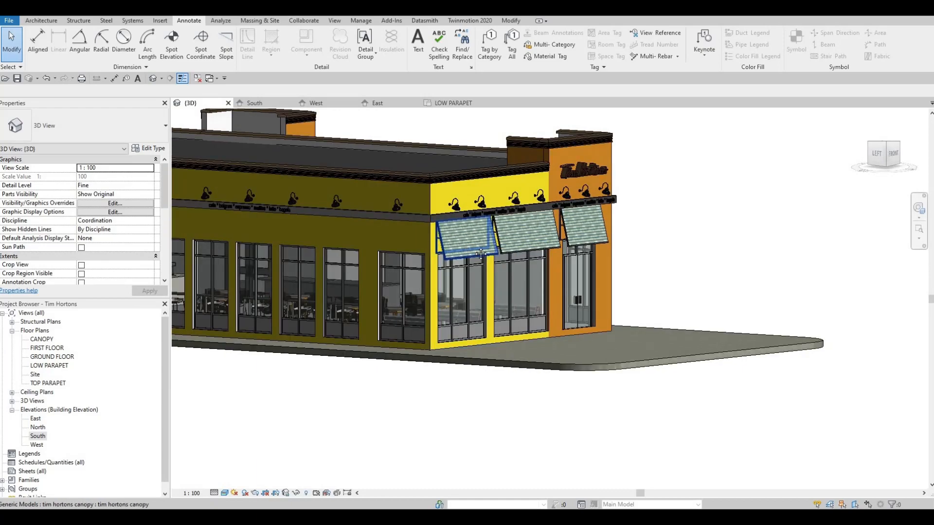
scroll(477, 238, up, 3)
shift+middle_drag(450, 240, 473, 222)
middle_drag(525, 236, 433, 243)
scroll(437, 243, up, 2)
middle_drag(493, 250, 460, 246)
scroll(457, 247, down, 4)
shift+middle_drag(359, 278, 477, 247)
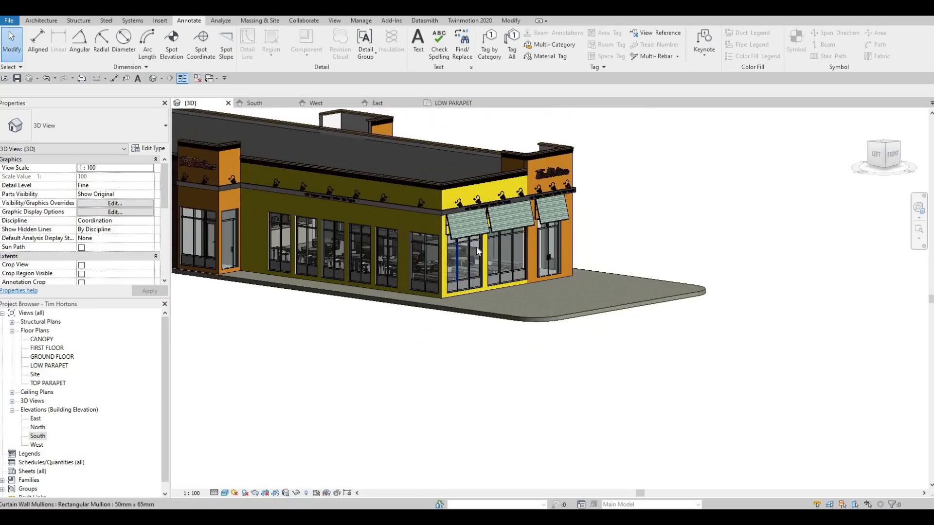
scroll(462, 246, up, 5)
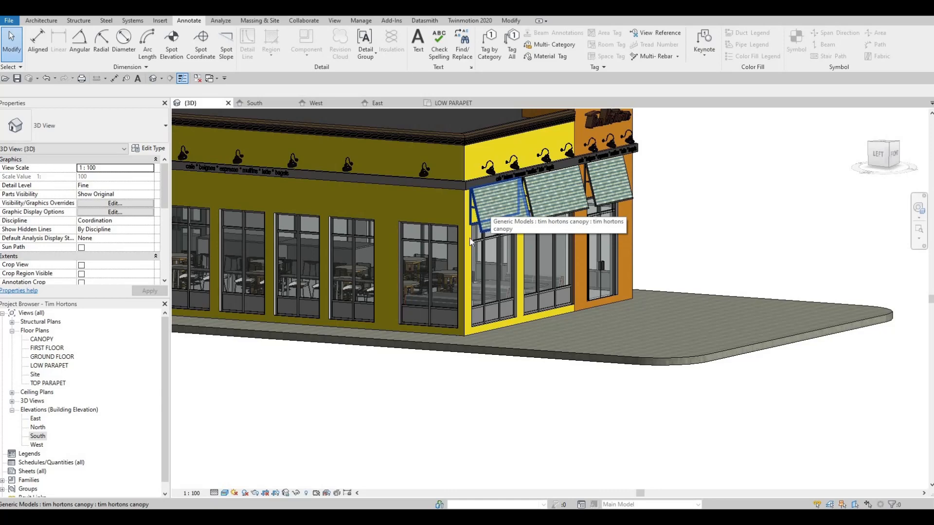
scroll(482, 233, up, 5)
scroll(506, 220, up, 5)
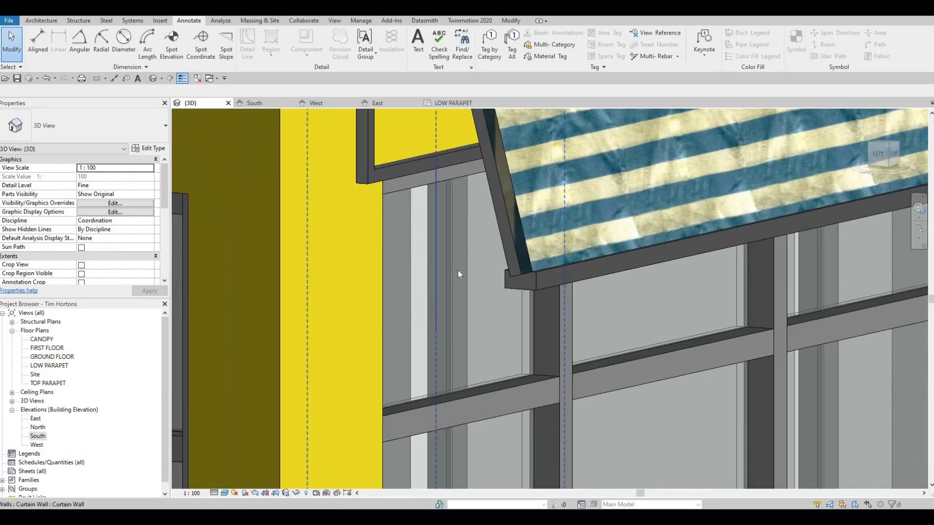
Create a similar canopy from the entrance one and place it on the corner tower's orange east face, above the window
scroll(462, 273, down, 10)
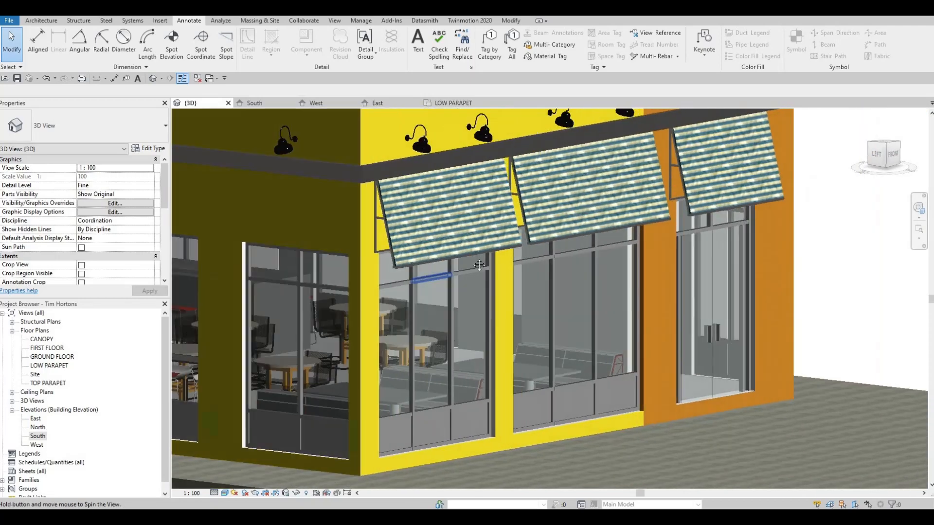
shift+middle_drag(479, 265, 627, 213)
scroll(463, 260, down, 3)
click(627, 213)
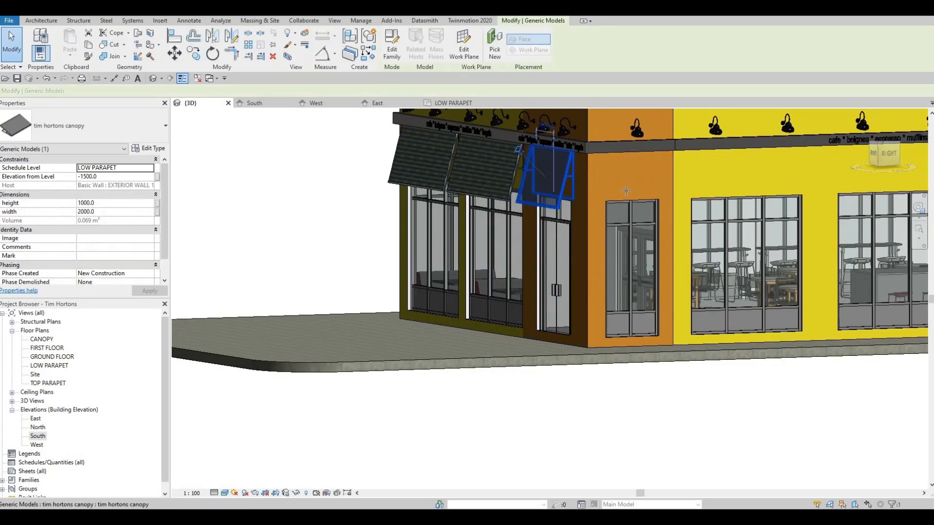
key(c)
key(s)
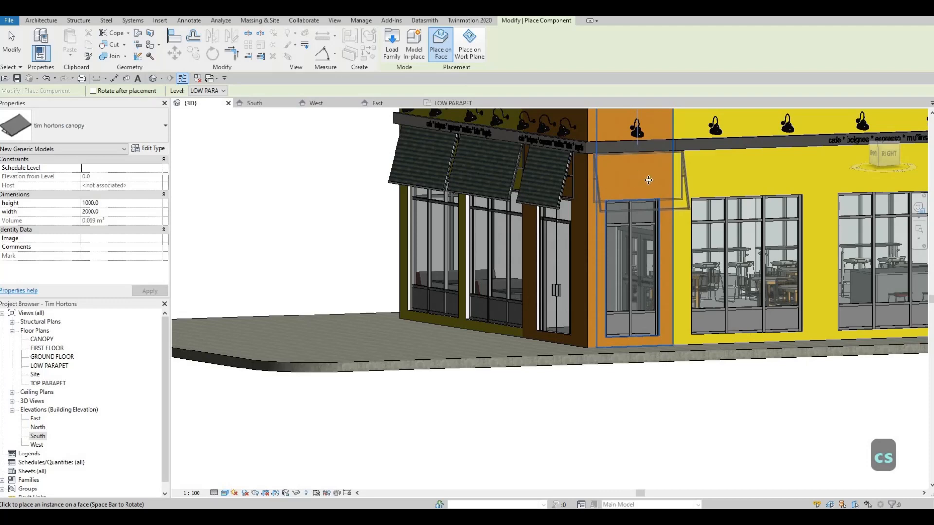
click(611, 211)
Place another canopy on the yellow west wall, above the second window from the front corner
scroll(578, 235, down, 4)
shift+middle_drag(817, 283, 559, 246)
scroll(542, 230, up, 5)
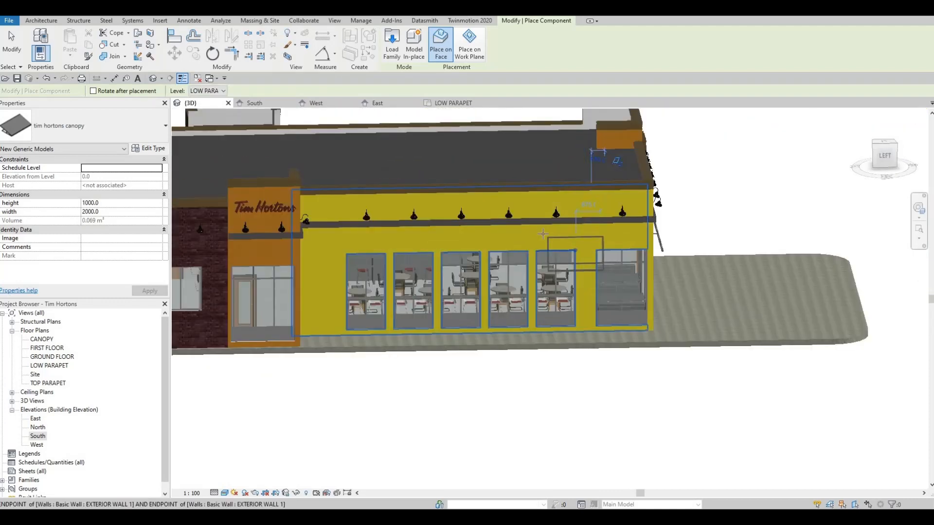
click(544, 228)
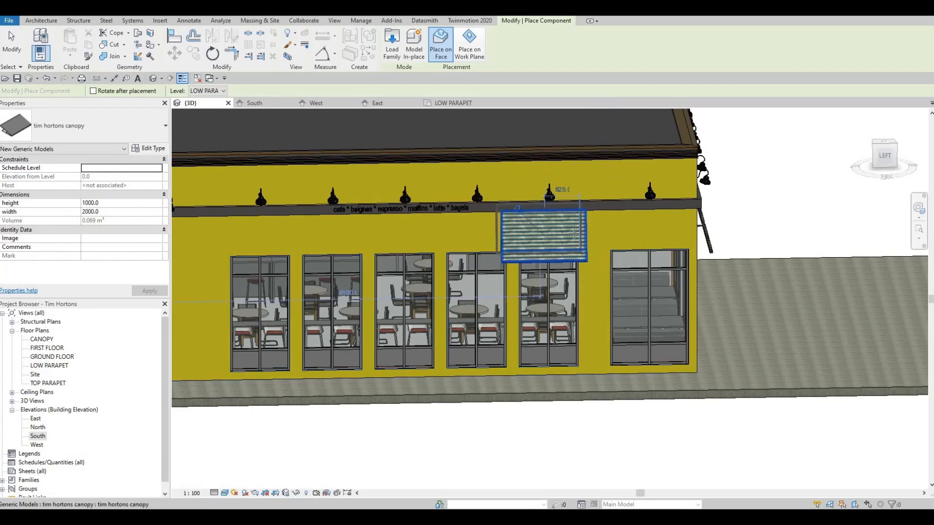
Place canopies on the west entrance tower, one above the front glazing and one above the door on its side face
scroll(292, 230, down, 3)
middle_drag(185, 243, 513, 248)
scroll(520, 247, up, 2)
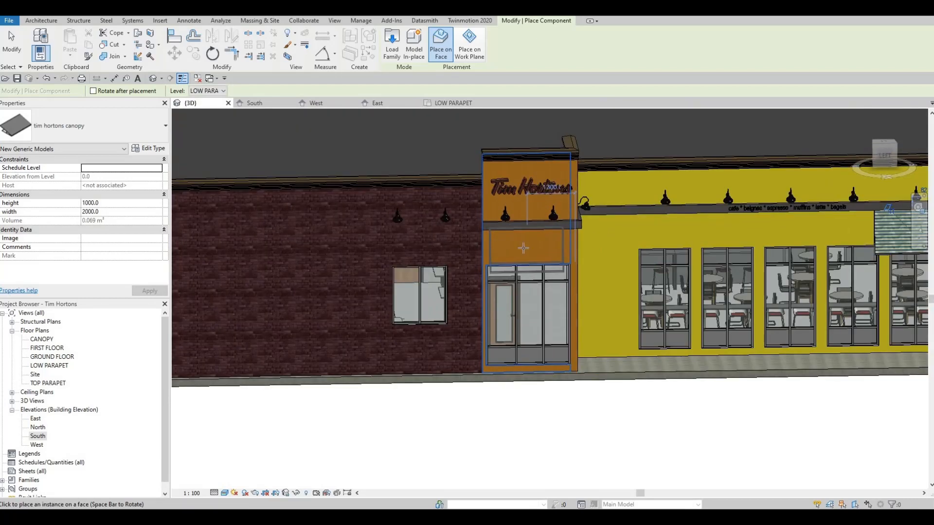
shift+middle_drag(525, 258, 574, 259)
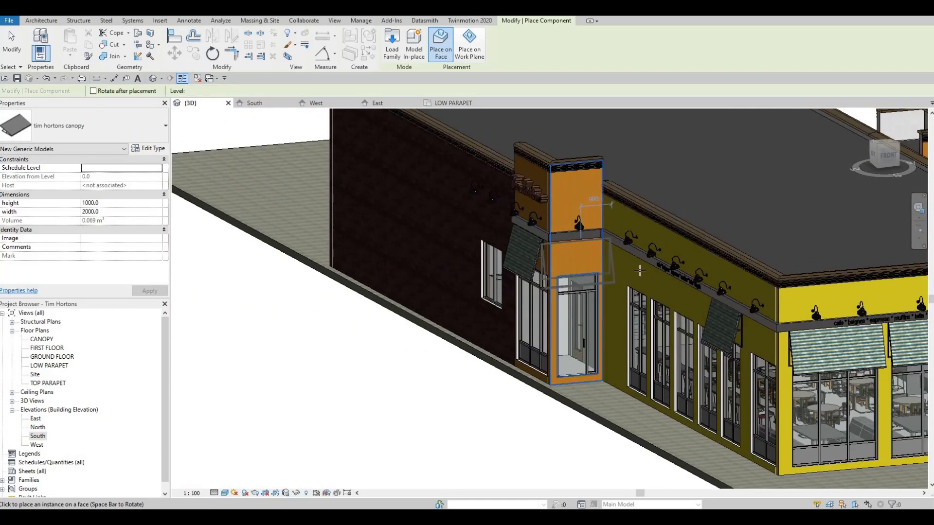
scroll(639, 270, down, 5)
shift+middle_drag(639, 271, 704, 274)
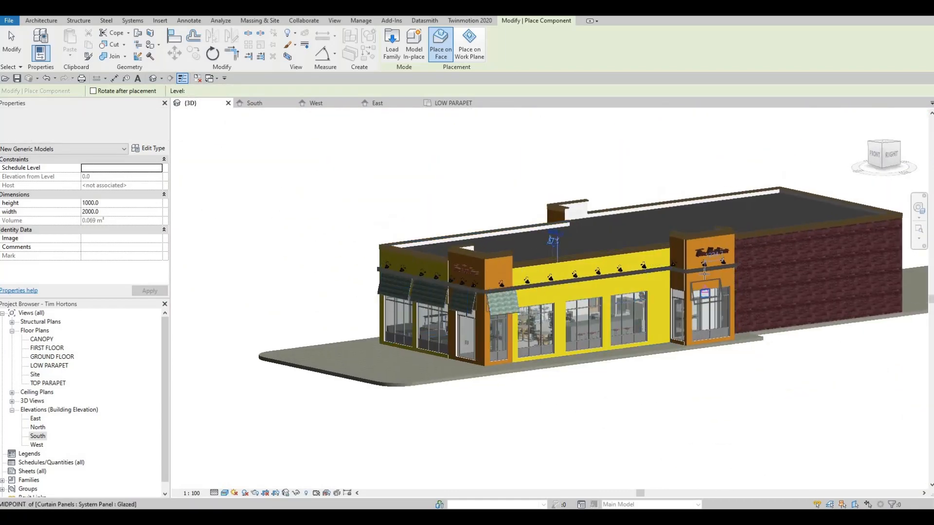
Place canopies on the front and both side faces of the far east tower, and end the placement
scroll(704, 274, up, 4)
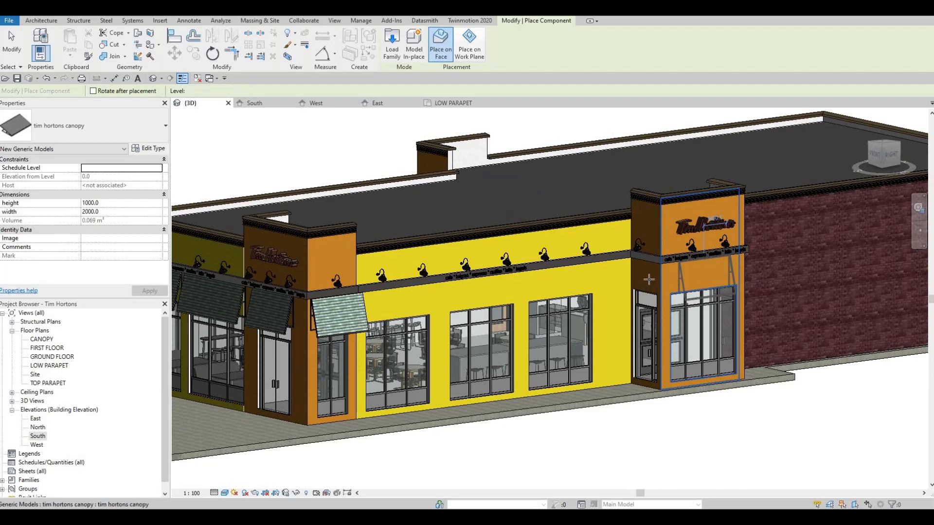
shift+middle_drag(683, 281, 703, 297)
scroll(703, 297, up, 2)
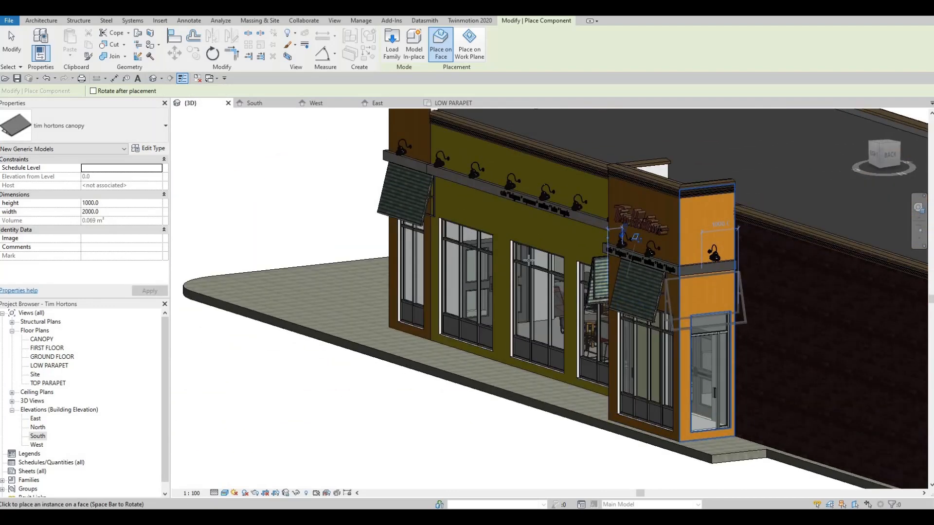
shift+middle_drag(487, 267, 224, 298)
key(Escape)
key(Escape)
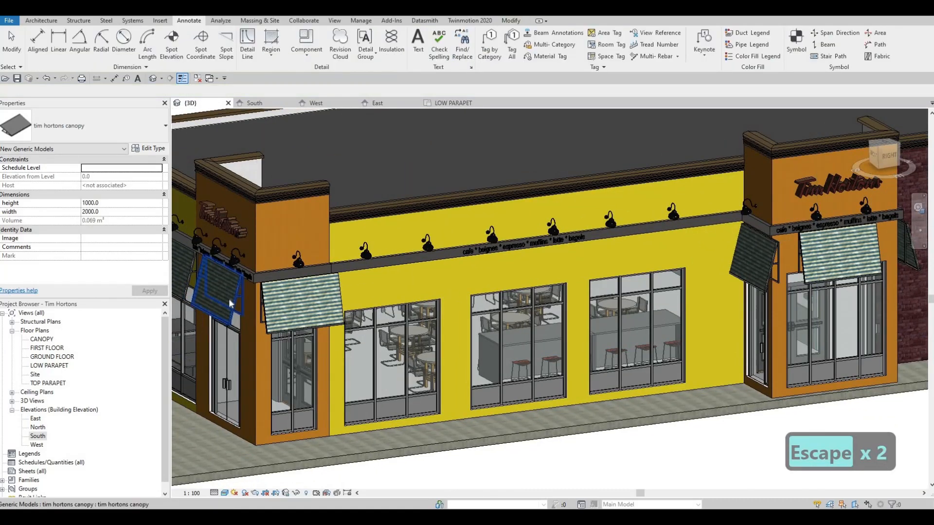
Select all canopy instances visible in the view and set their elevation from level to -1500
click(226, 299)
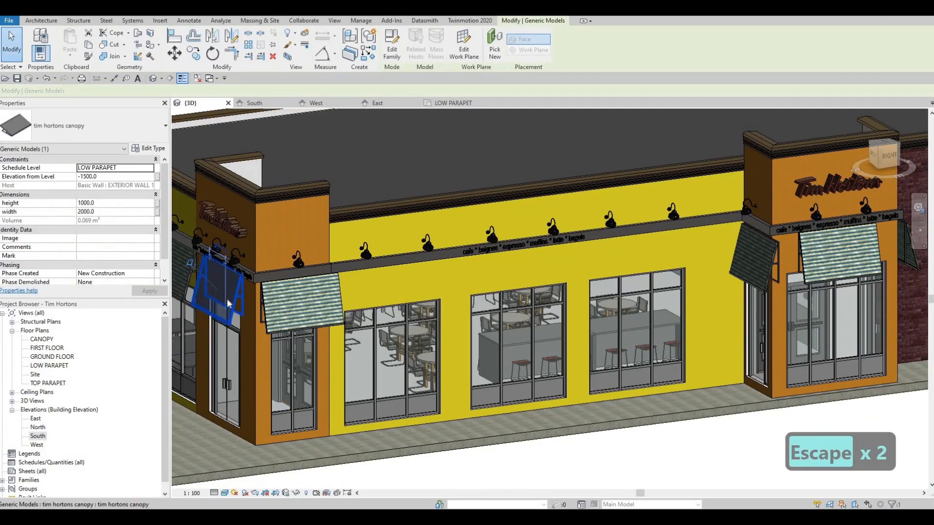
right_click(228, 303)
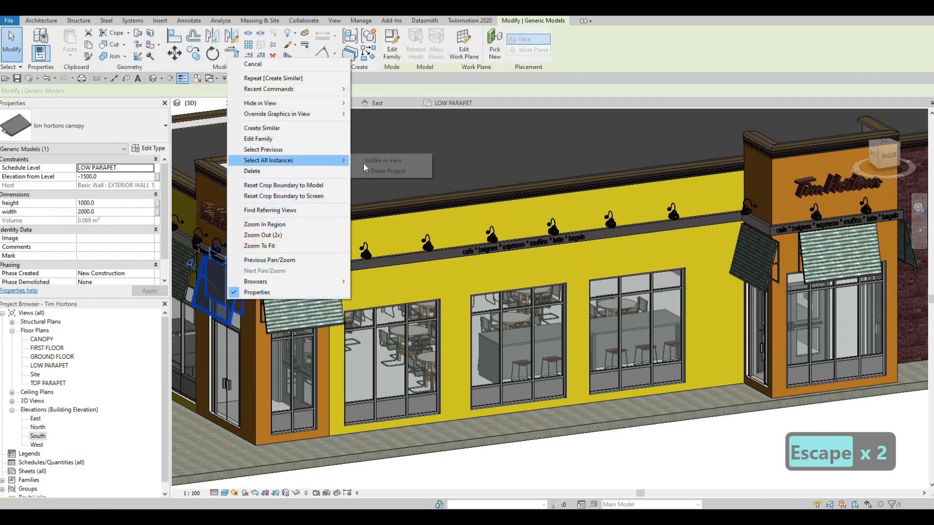
click(374, 161)
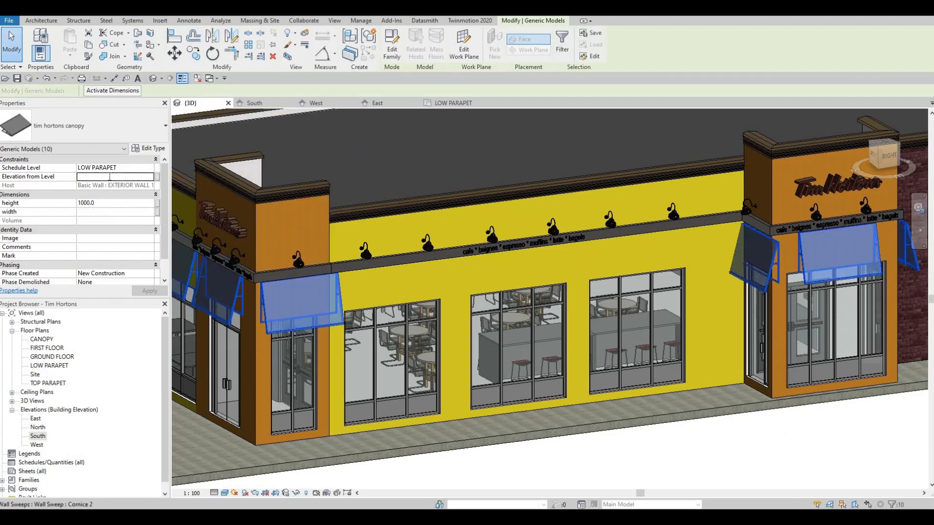
click(109, 176)
text(-15)
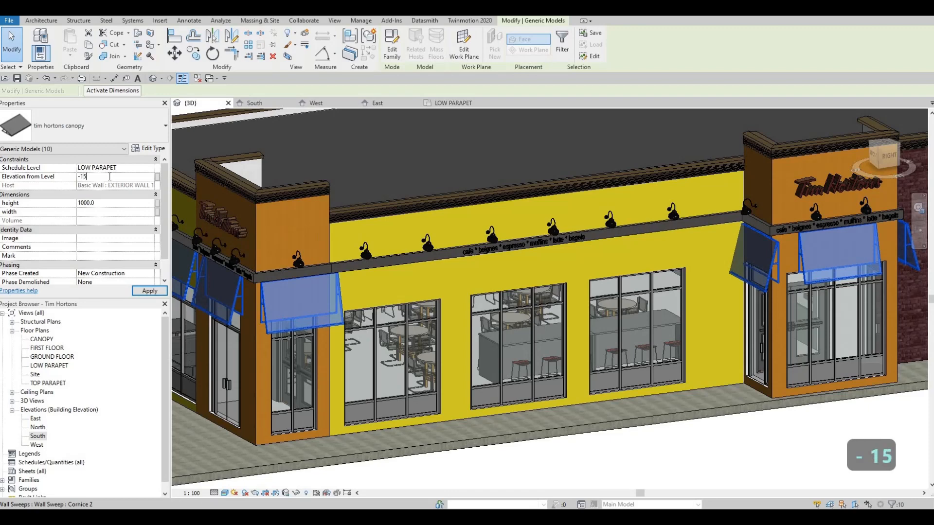
text(00)
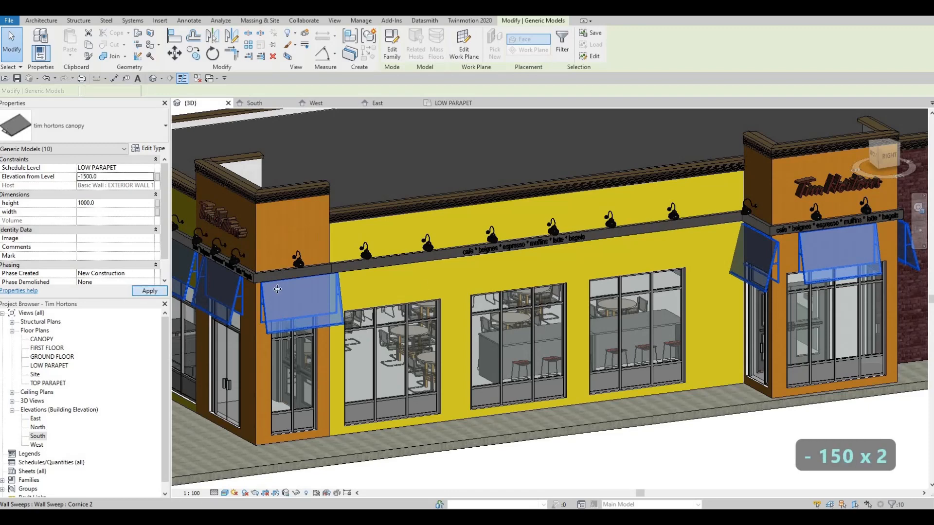
key(Escape)
key(Escape)
middle_drag(631, 264, 625, 255)
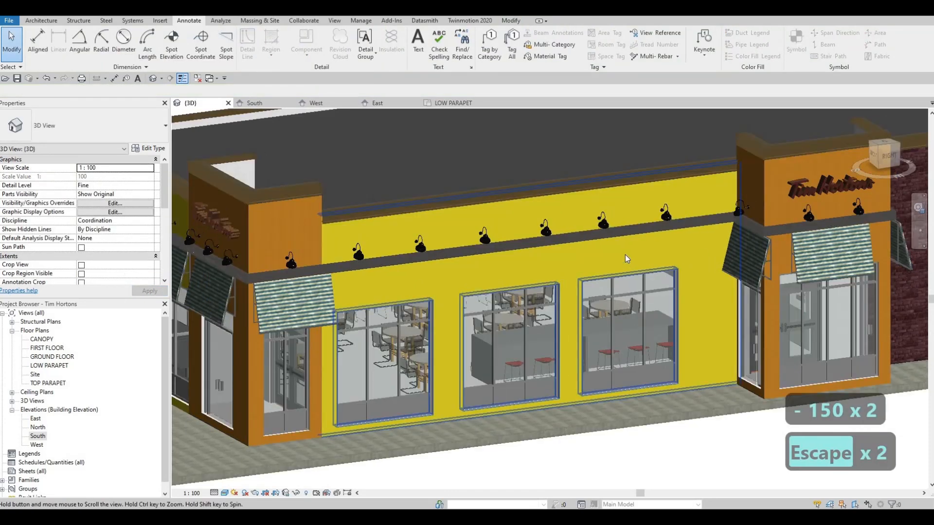
Copy the canopy on the orange tower's front to the adjoining brick wall, above its small window
scroll(626, 255, down, 2)
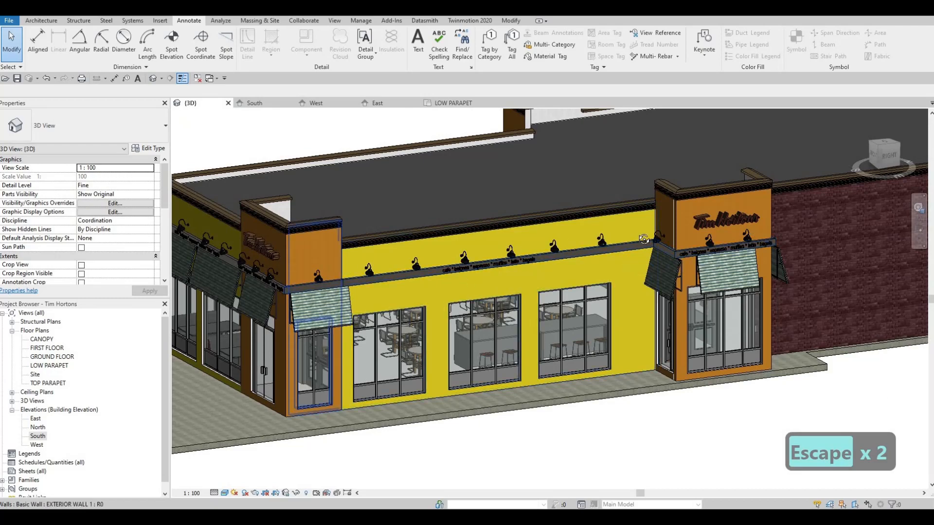
shift+middle_drag(329, 265, 632, 262)
middle_drag(778, 306, 593, 255)
scroll(615, 227, up, 1)
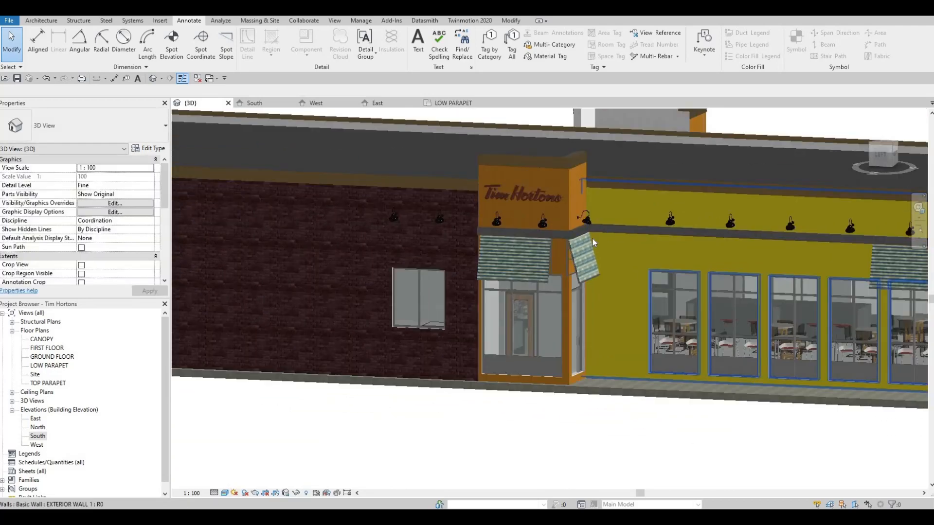
middle_drag(568, 285, 586, 234)
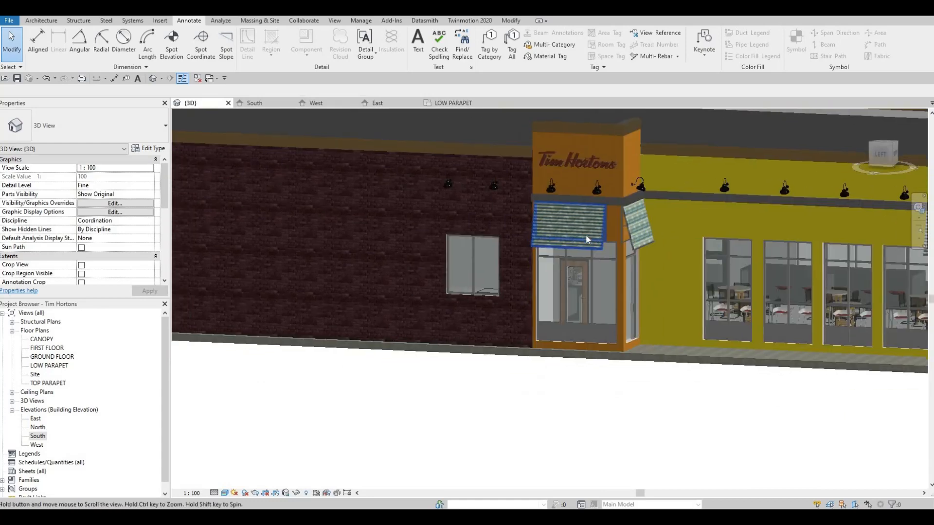
click(586, 234)
shift+middle_drag(702, 243, 633, 228)
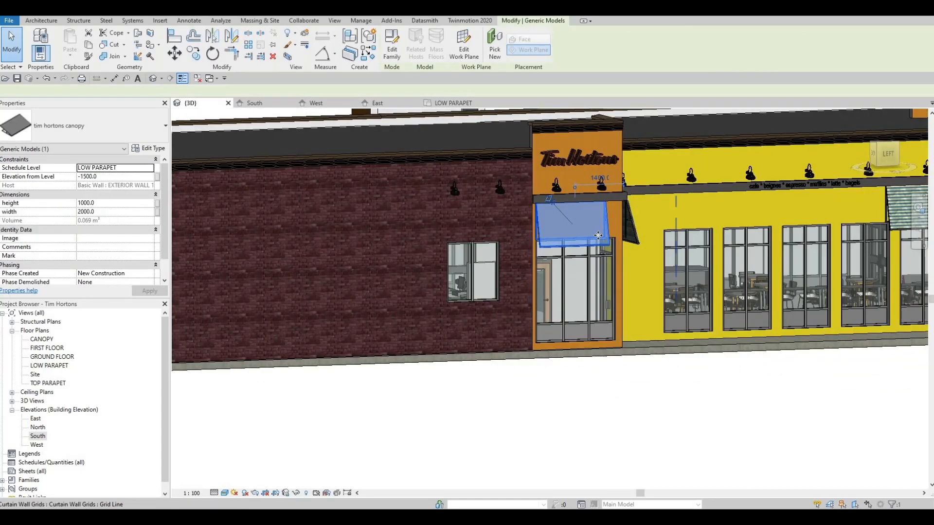
key(o)
click(585, 236)
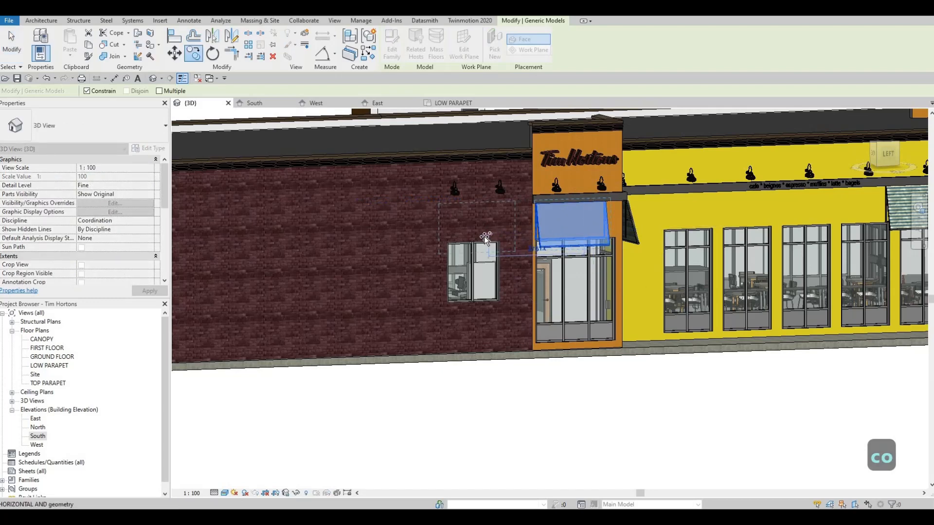
click(485, 235)
key(Escape)
key(Escape)
Examine the copied canopy and the brick wall window from several angles in the 3D view
scroll(503, 263, down, 2)
shift+middle_drag(504, 264, 475, 261)
scroll(465, 273, up, 2)
scroll(475, 261, down, 2)
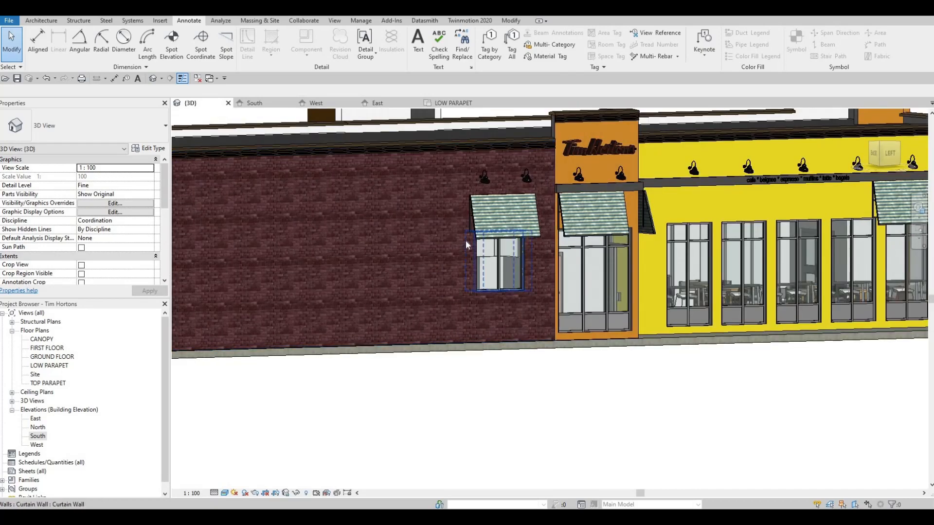
scroll(465, 240, up, 3)
scroll(479, 231, up, 1)
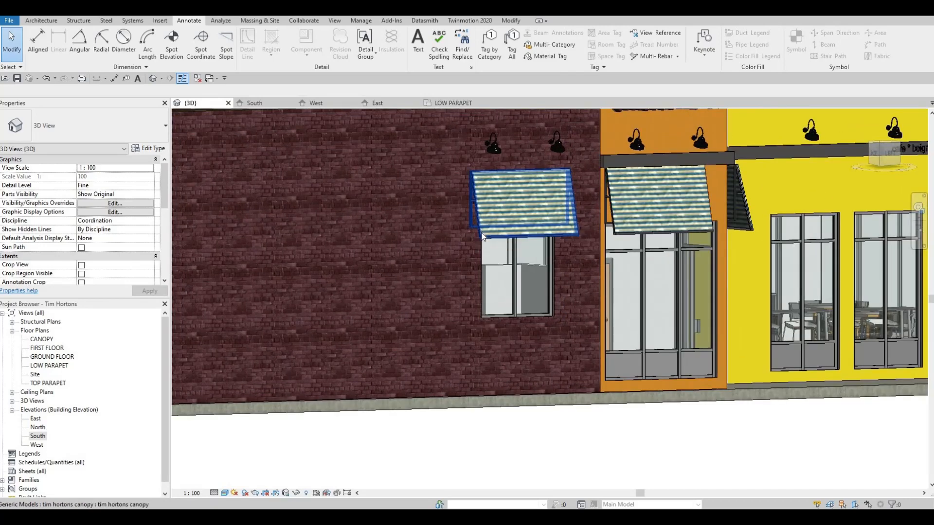
mouse_move(496, 241)
shift+middle_down()
mouse_move(463, 273)
mouse_move(482, 273)
mouse_move(491, 258)
shift+middle_up()
scroll(492, 269, down, 2)
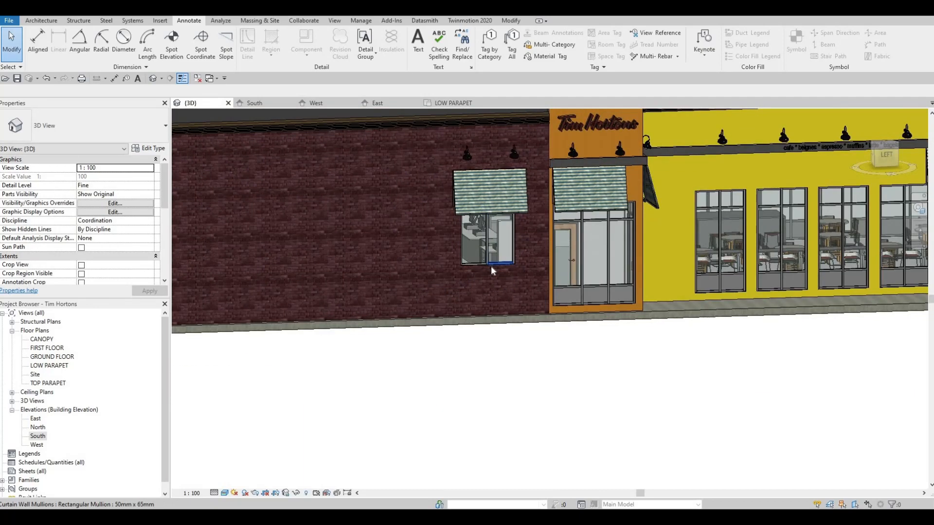
scroll(491, 263, down, 2)
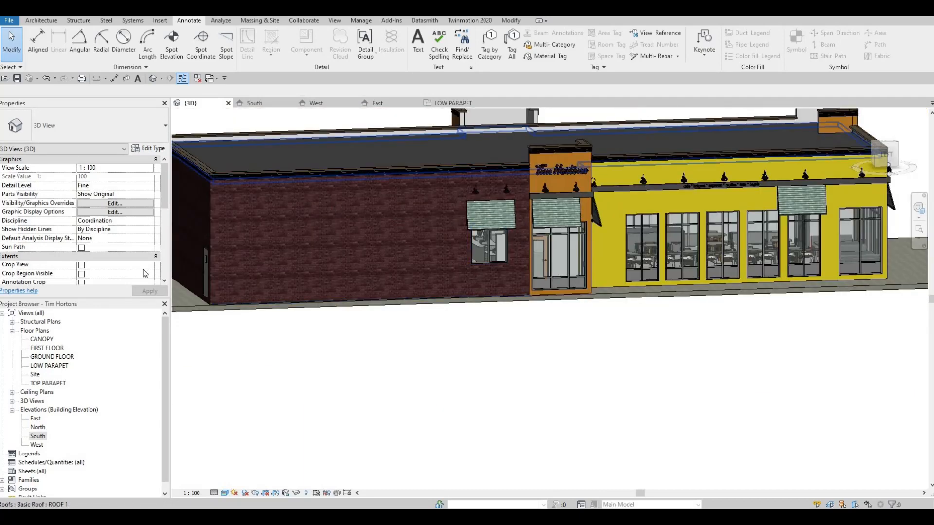
In the West elevation, start an in-place Generic Models extrusion with the brick wall's face picked as its work plane
double_click(35, 419)
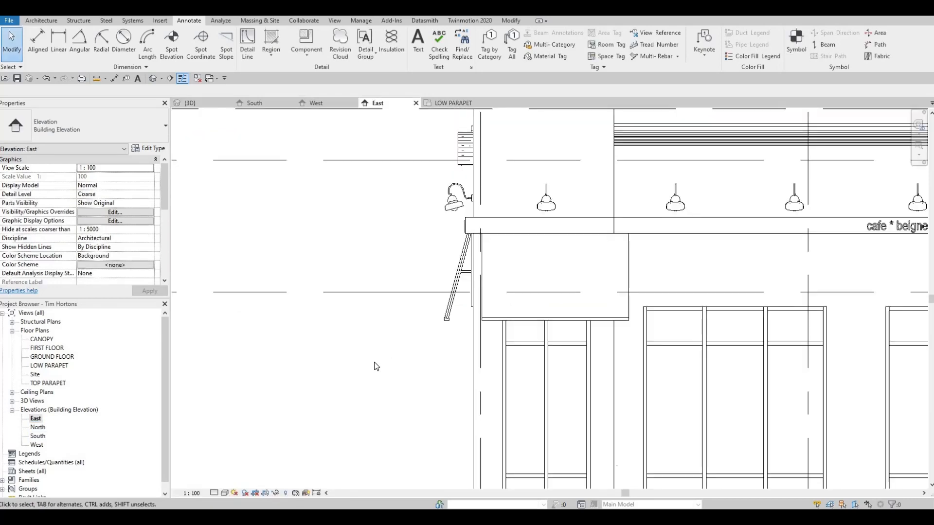
scroll(376, 367, down, 4)
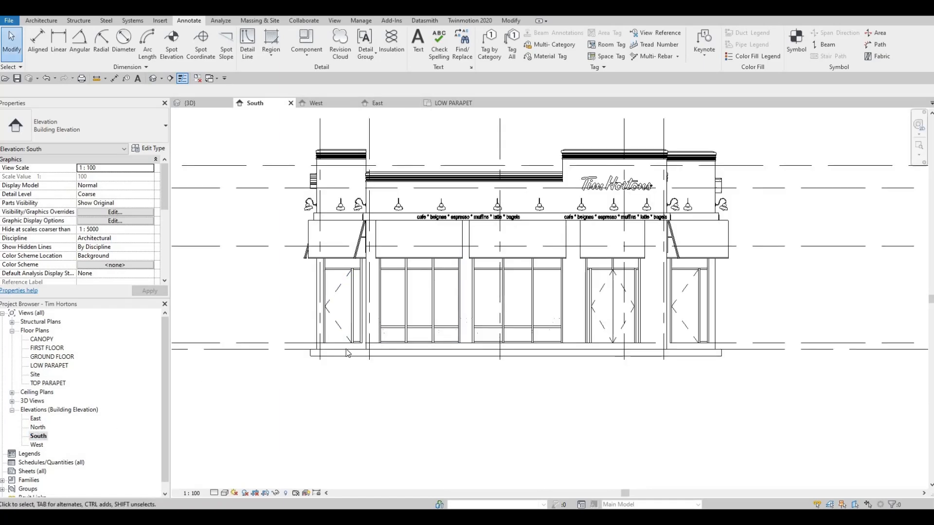
middle_drag(263, 280, 439, 257)
key(Escape)
scroll(439, 257, up, 2)
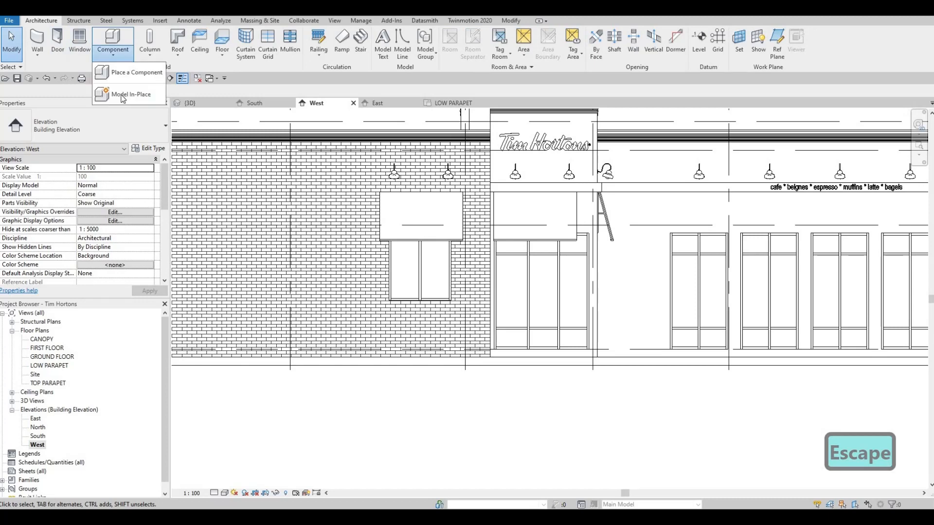
click(122, 93)
scroll(553, 205, down, 3)
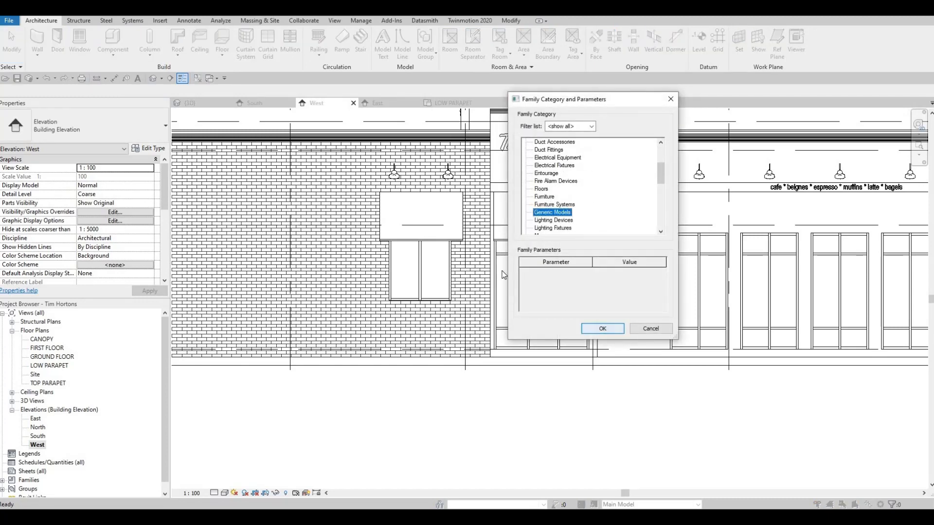
key(Return)
click(462, 281)
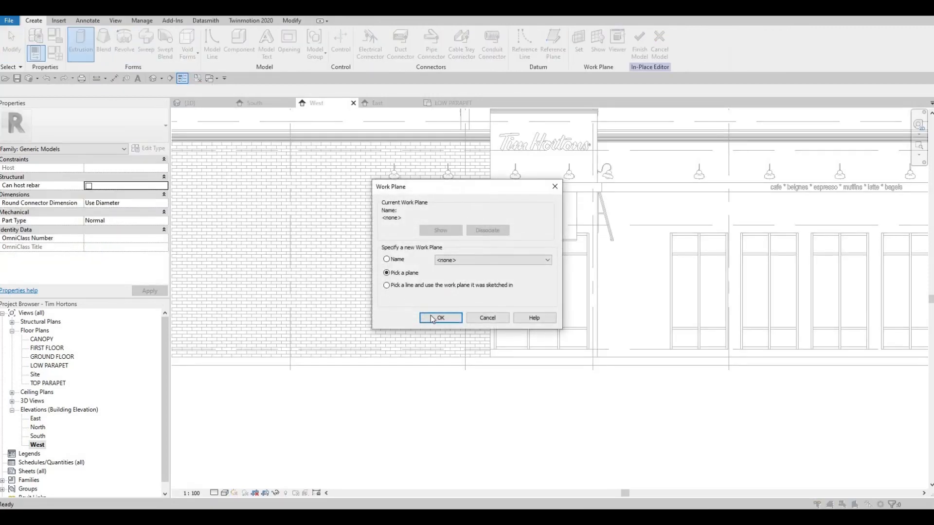
key(Return)
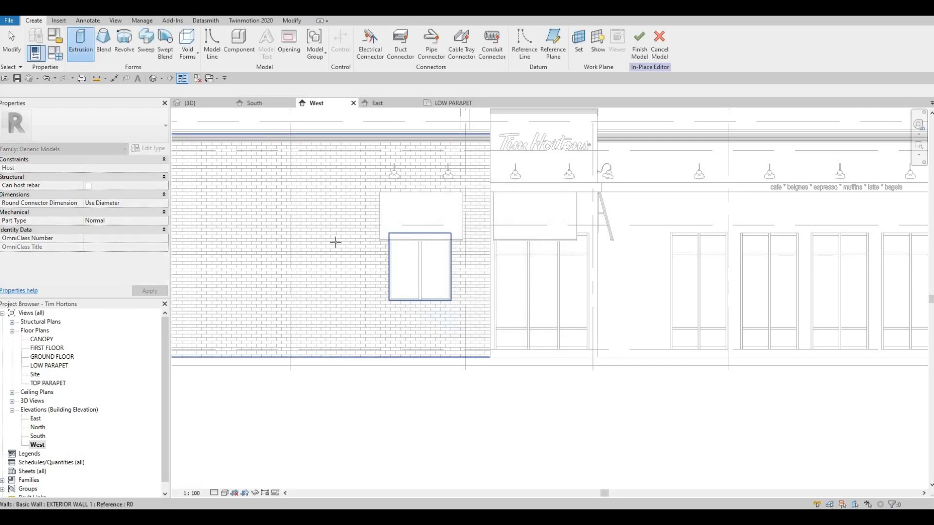
click(402, 113)
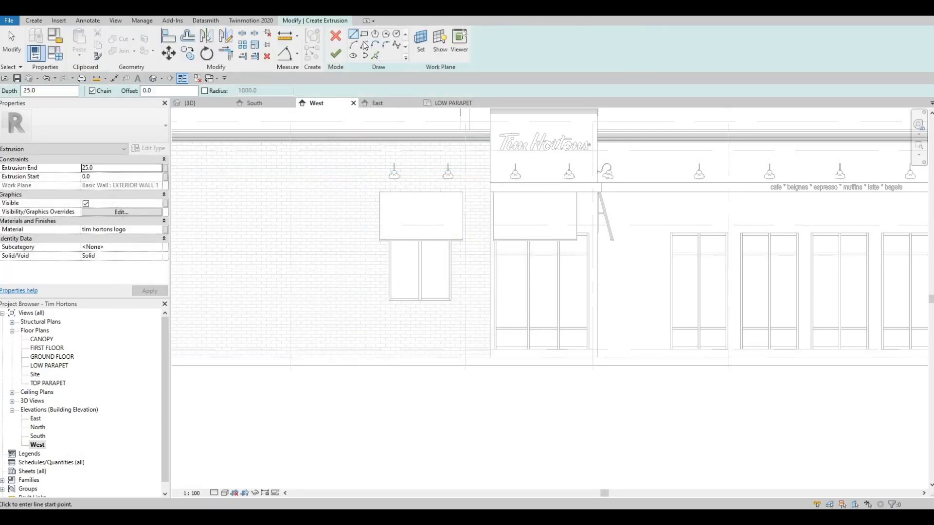
Sketch an outer rectangle about 2480 mm wide and 3280 mm high around the brick wall's window and canopy
click(371, 182)
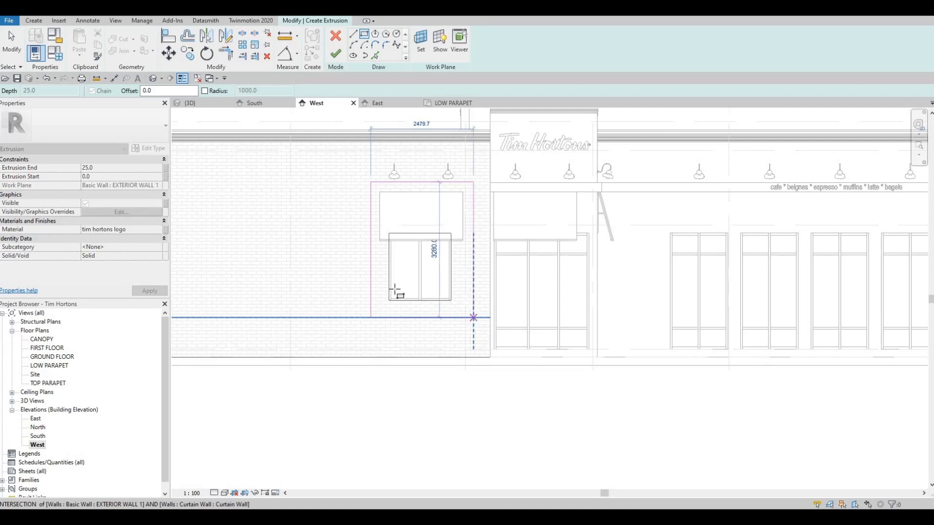
click(473, 317)
key(Escape)
key(Escape)
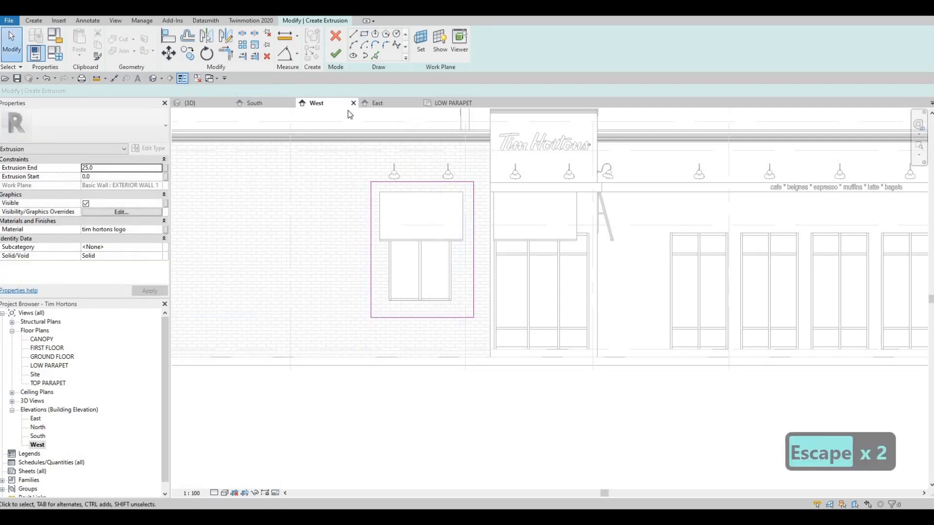
Sketch an inner rectangle from the window's lower corner, matching its width and extending up behind the canopy
click(389, 300)
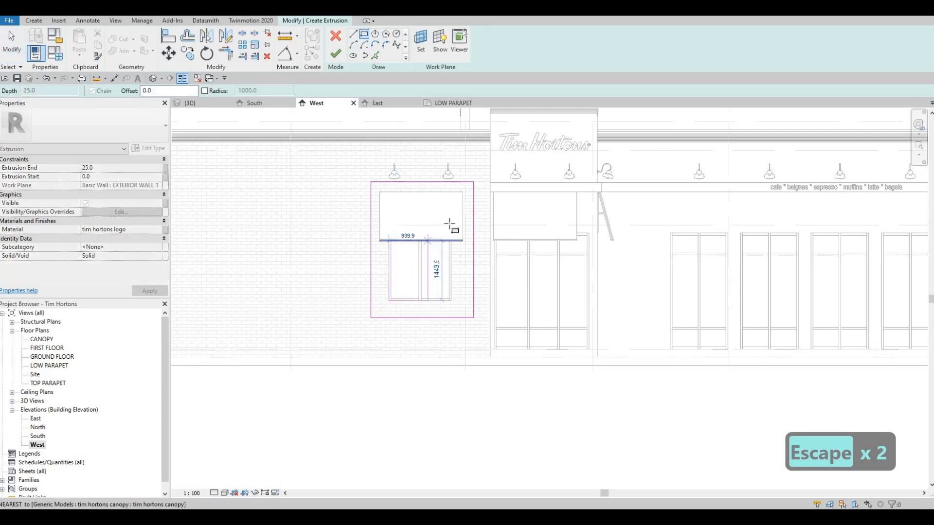
click(452, 224)
scroll(411, 232, up, 2)
key(Escape)
key(Escape)
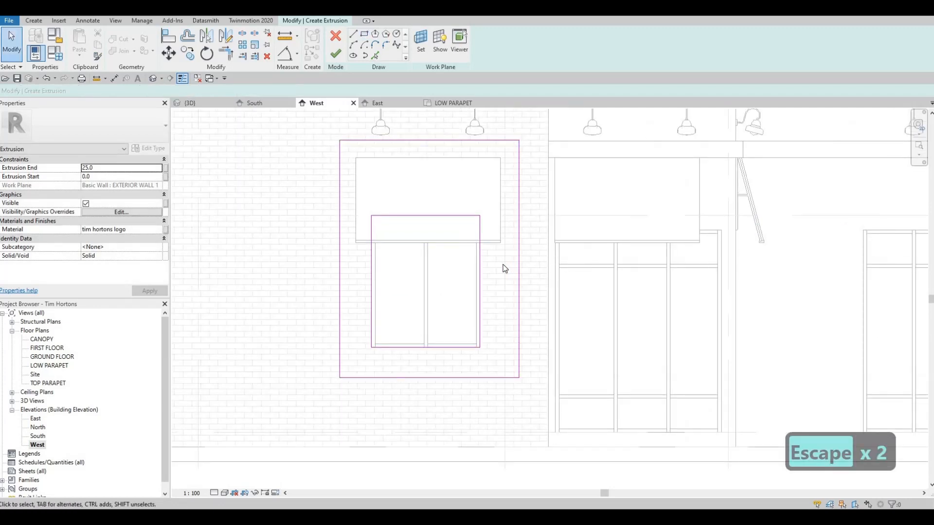
Align the inner rectangle's top edge with the head of the neighbouring tower glazing
scroll(504, 268, down, 4)
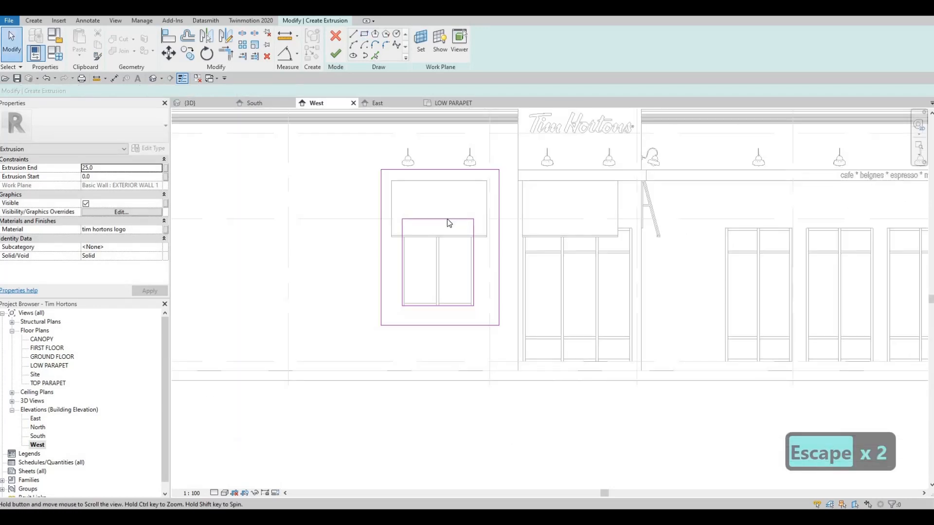
scroll(448, 219, down, 1)
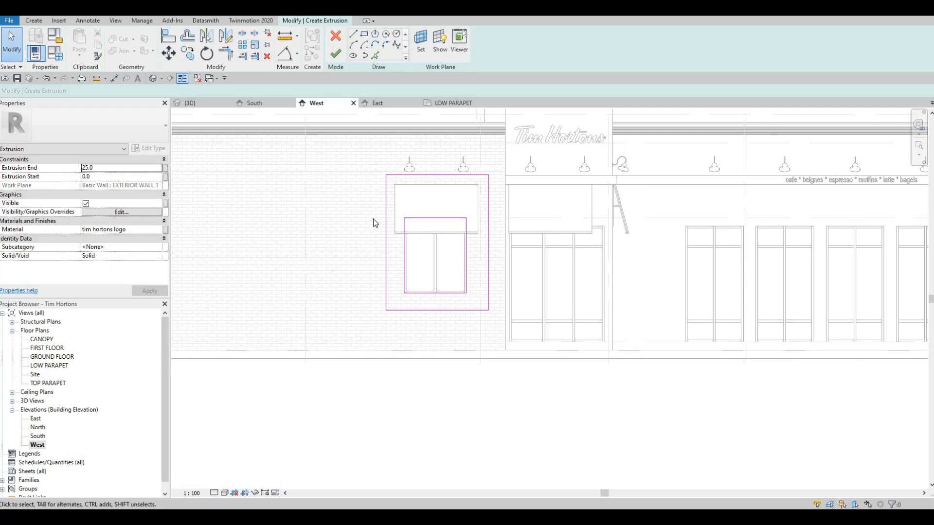
key(a)
key(l)
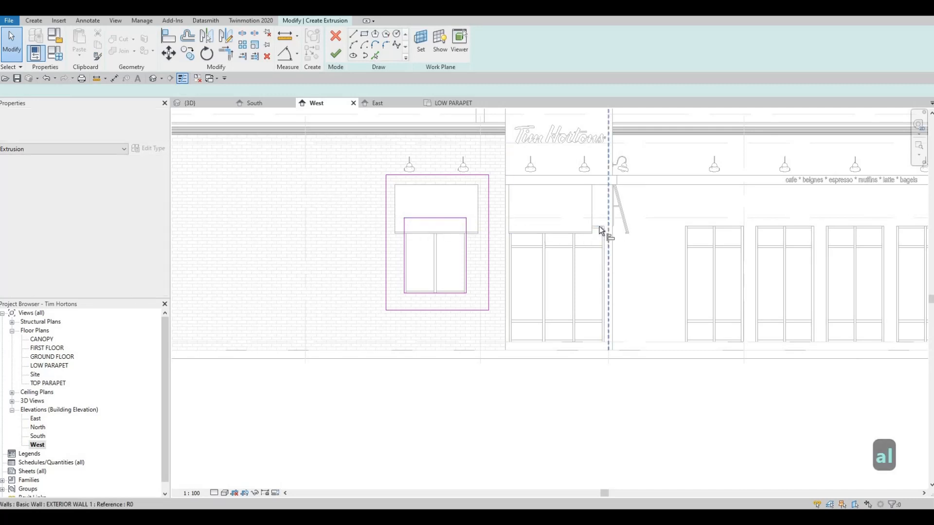
click(451, 217)
click(404, 238)
key(Escape)
key(Escape)
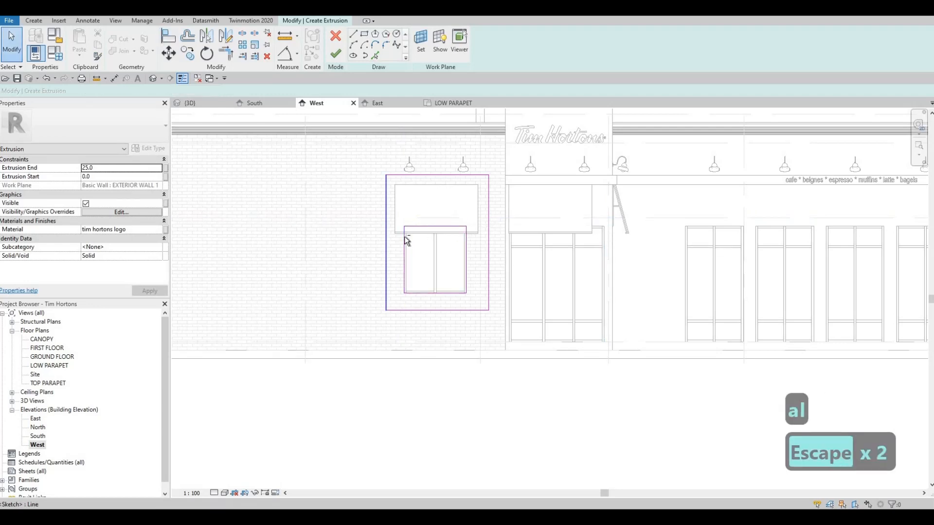
Duplicate the wall-2-light-grey material and assign the copy, wall-2-light-grey(1), to the extrusion
middle_drag(423, 259, 429, 254)
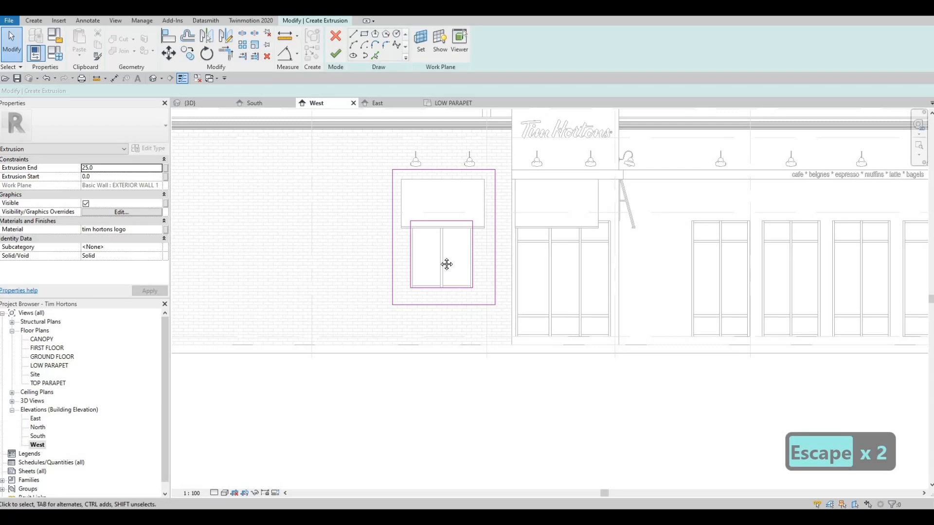
scroll(444, 253, down, 1)
key(Escape)
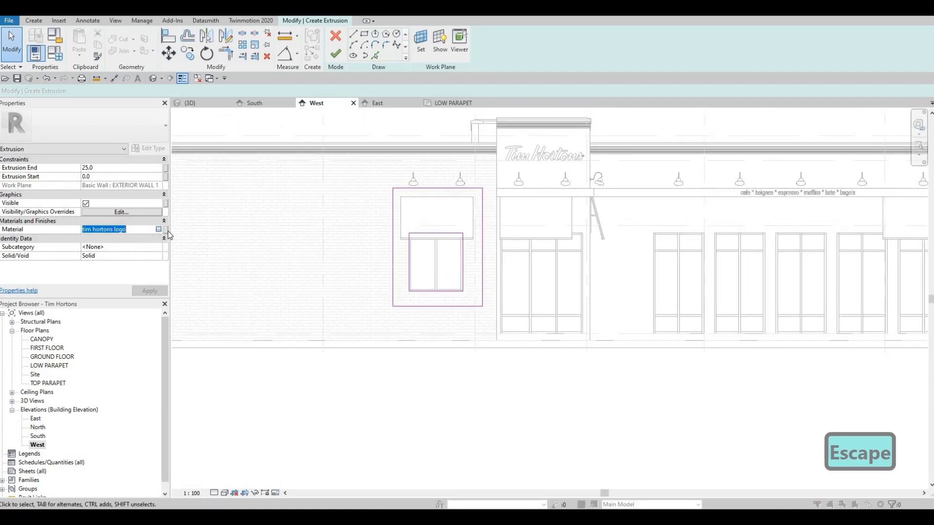
click(159, 229)
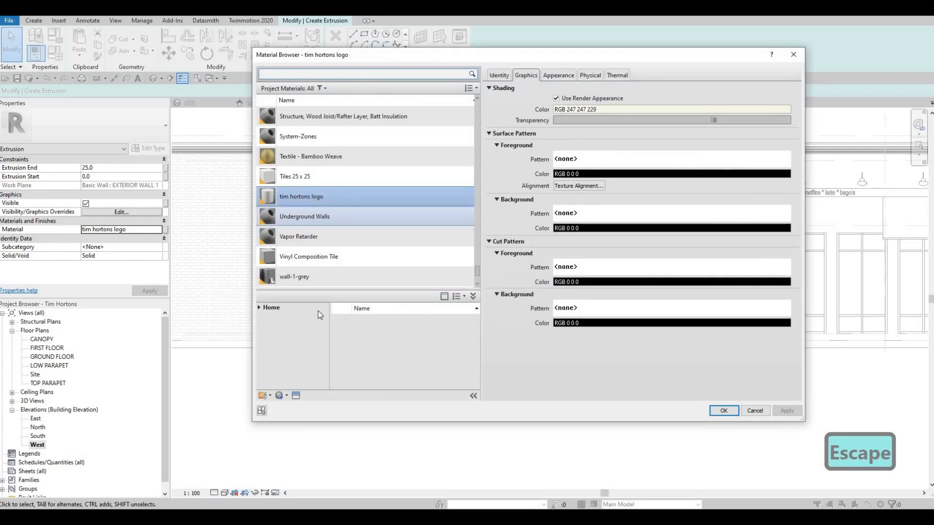
click(261, 308)
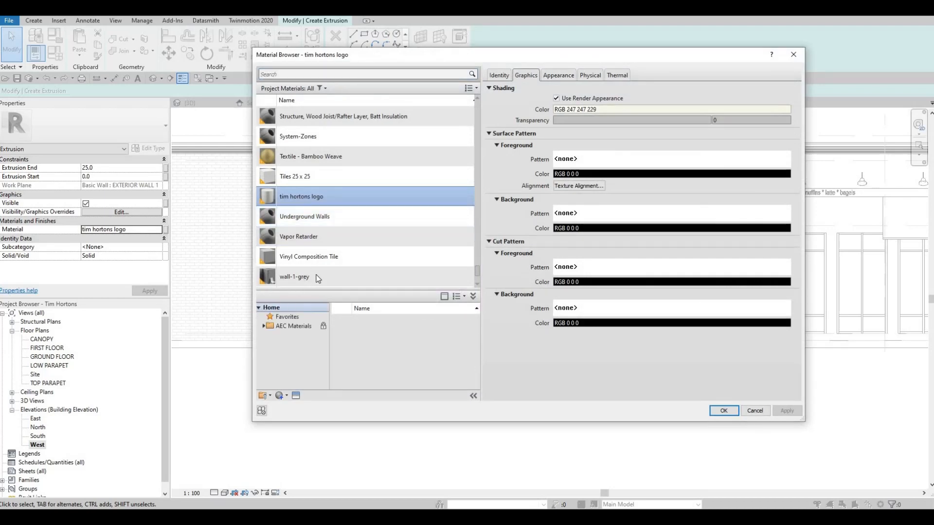
click(307, 285)
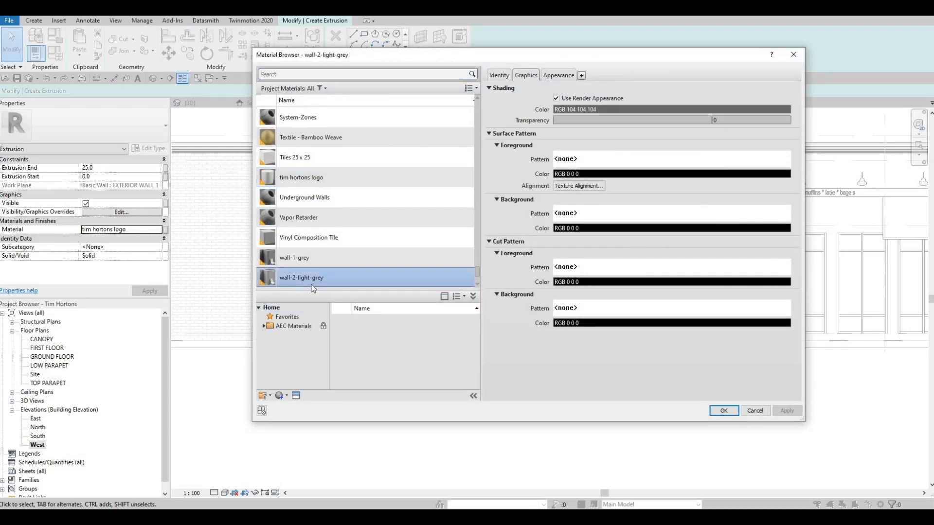
click(287, 395)
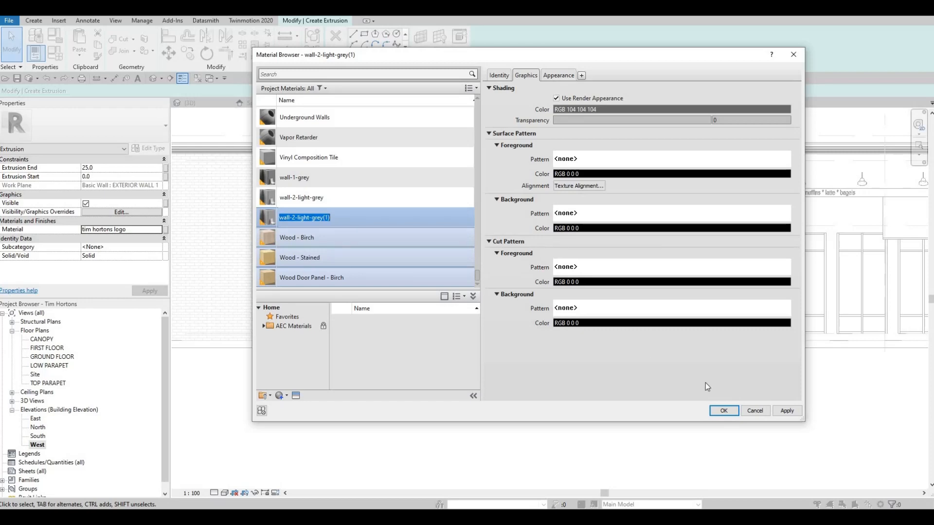
click(786, 411)
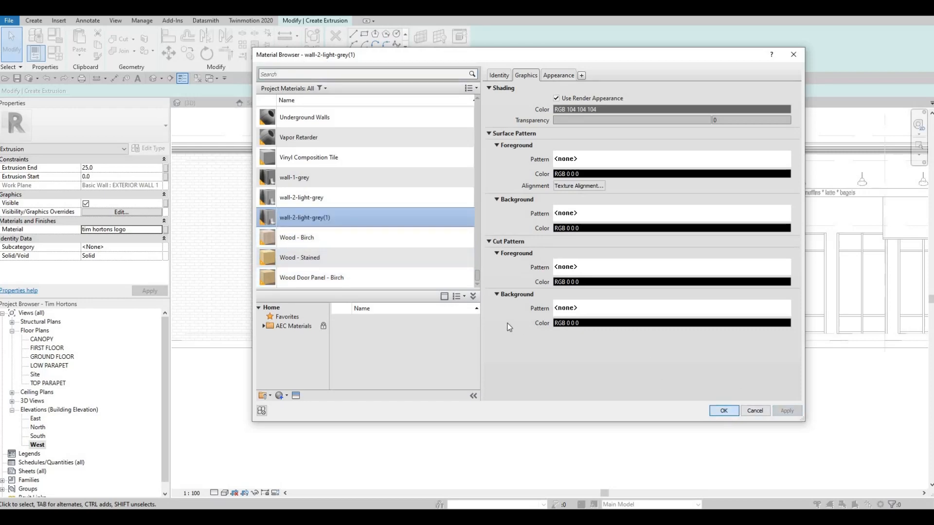
key(Return)
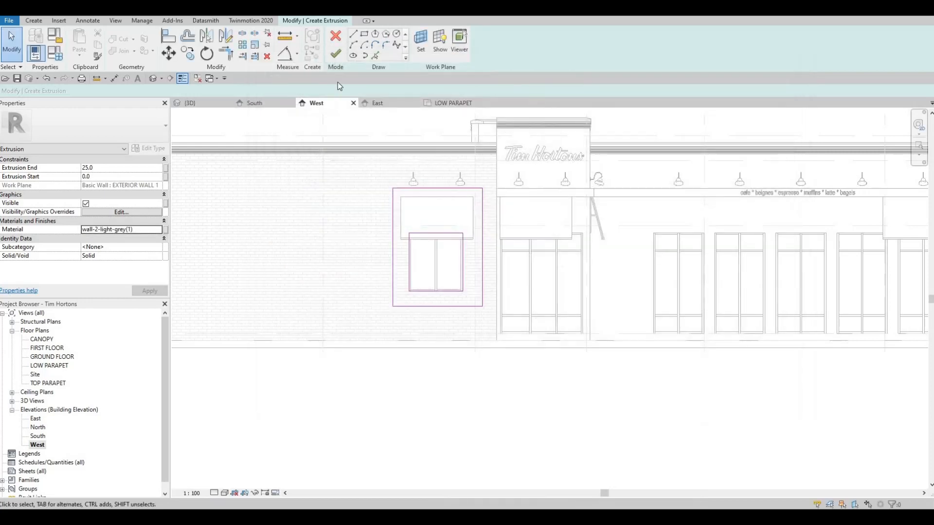
Finish the window surround extrusion and its in-place model, and switch to the 3D view
click(335, 55)
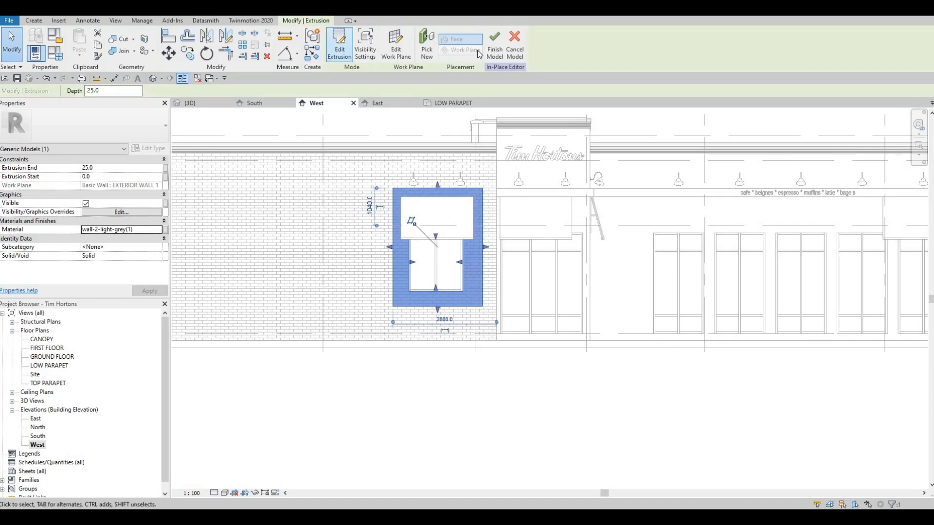
click(494, 47)
click(195, 103)
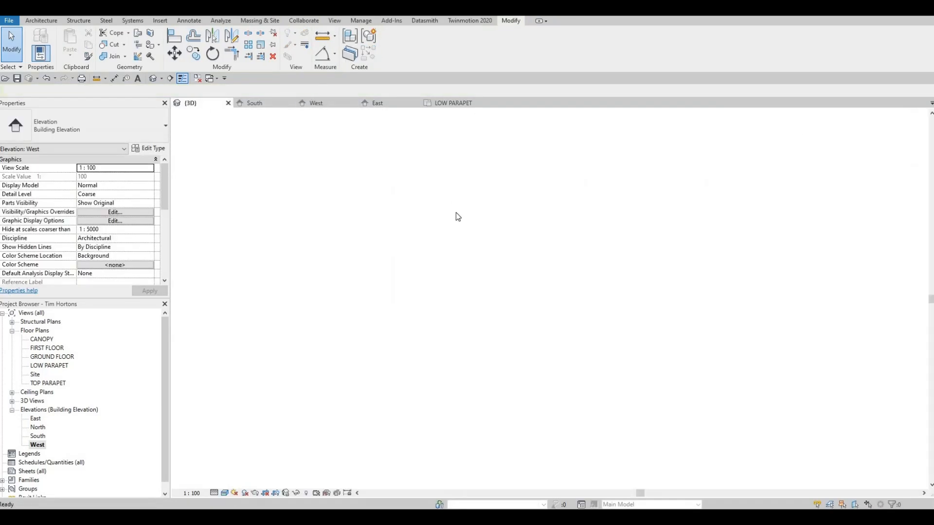
Rehost the canopy at the brick wall's window onto the front face of the grey window surround
scroll(507, 227, up, 6)
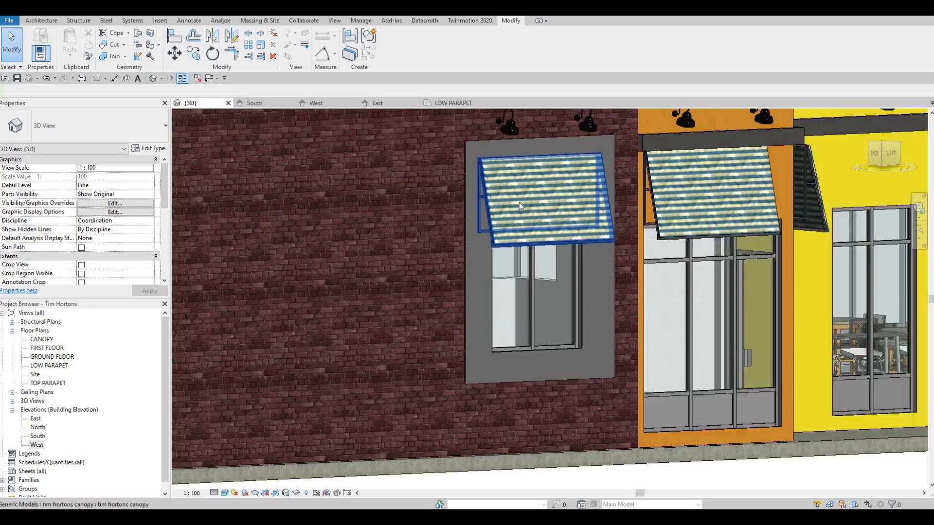
click(518, 203)
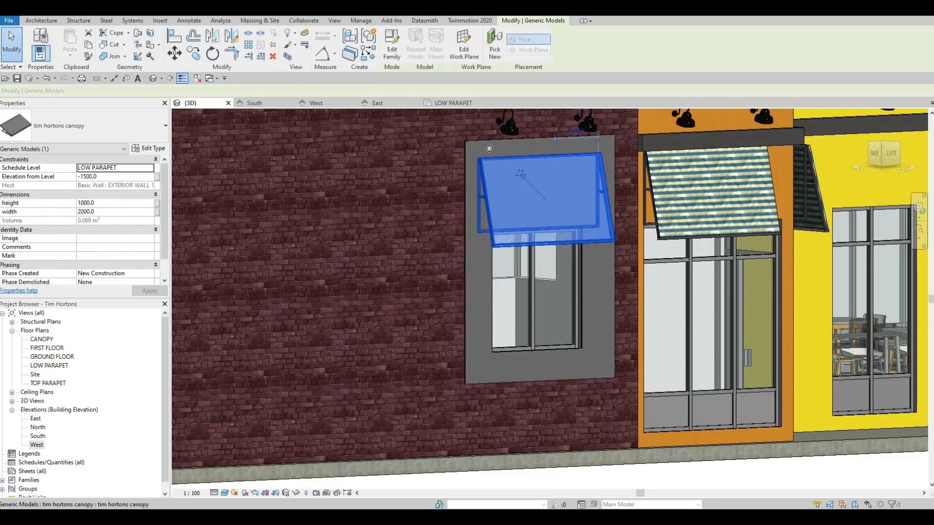
click(531, 178)
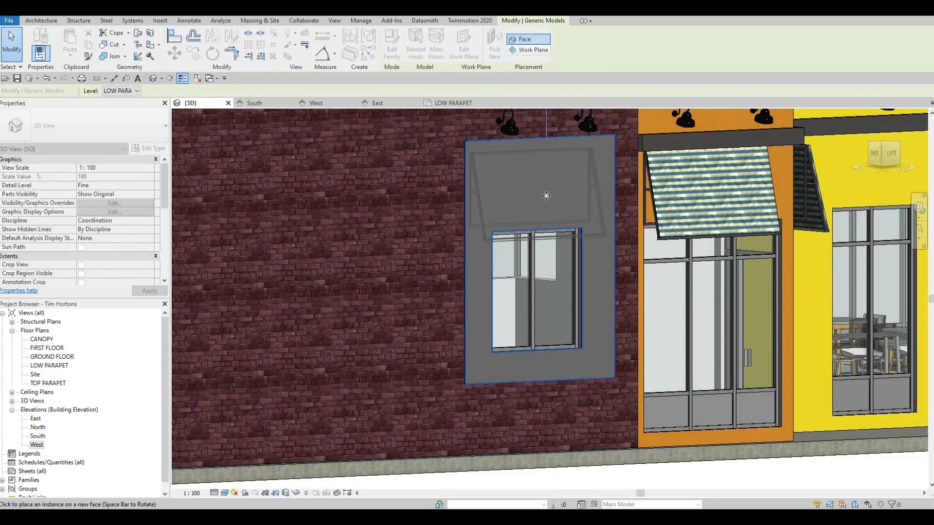
key(Escape)
key(Escape)
Set the rehosted window canopy's elevation from the LOW PARAPET level to -1500
click(495, 165)
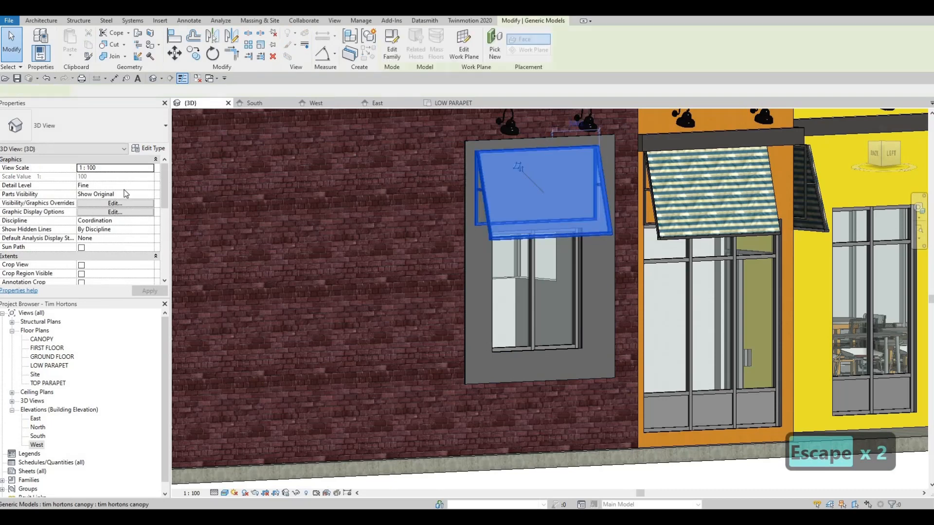
click(117, 175)
text(-1500.0)
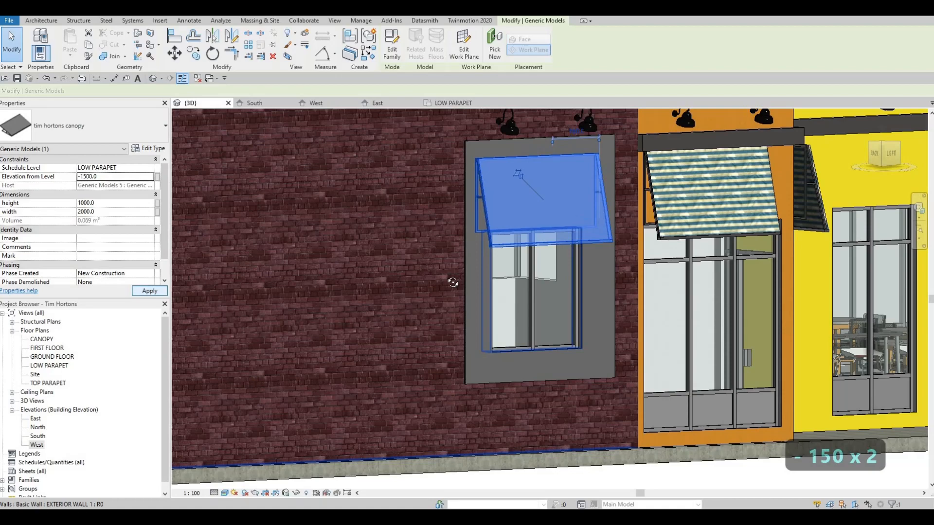
key(Escape)
shift+middle_drag(453, 282, 480, 255)
shift+middle_drag(601, 274, 648, 289)
scroll(586, 318, down, 2)
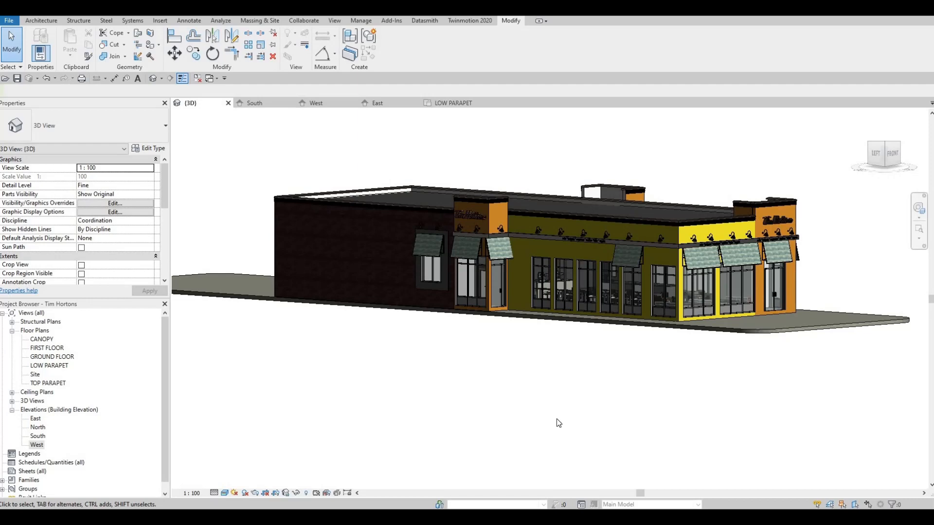